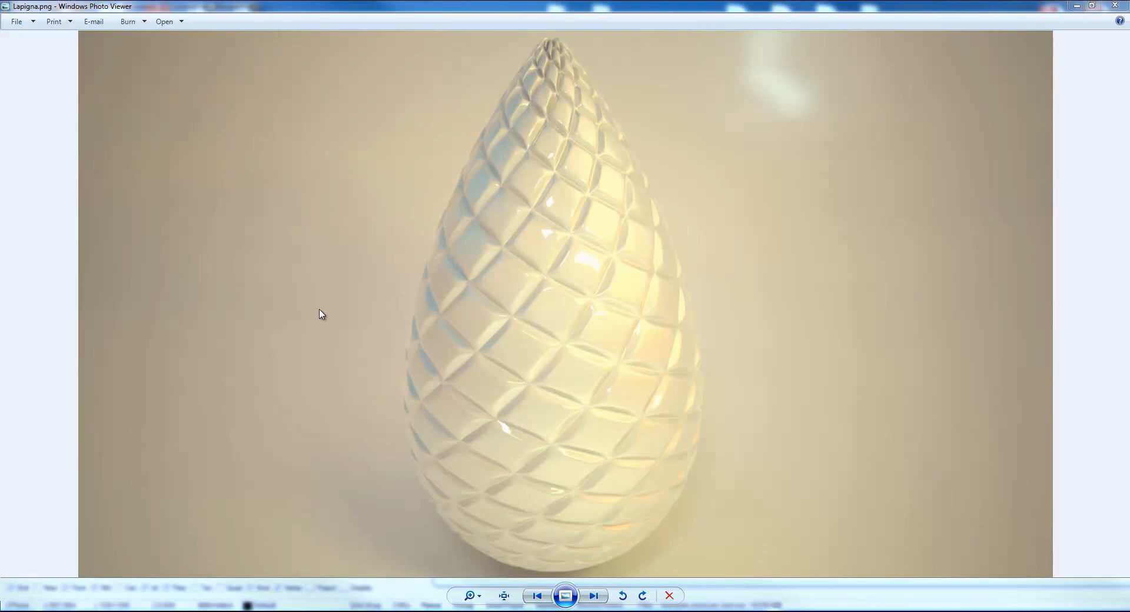
Switch to Rhino and inspect the profile curve's object description with the What command.
key("alt+Tab")
right_click_drag(319, 314, 302, 340)
scroll(301, 339, "up", 5)
right_click_drag(247, 369, 316, 321)
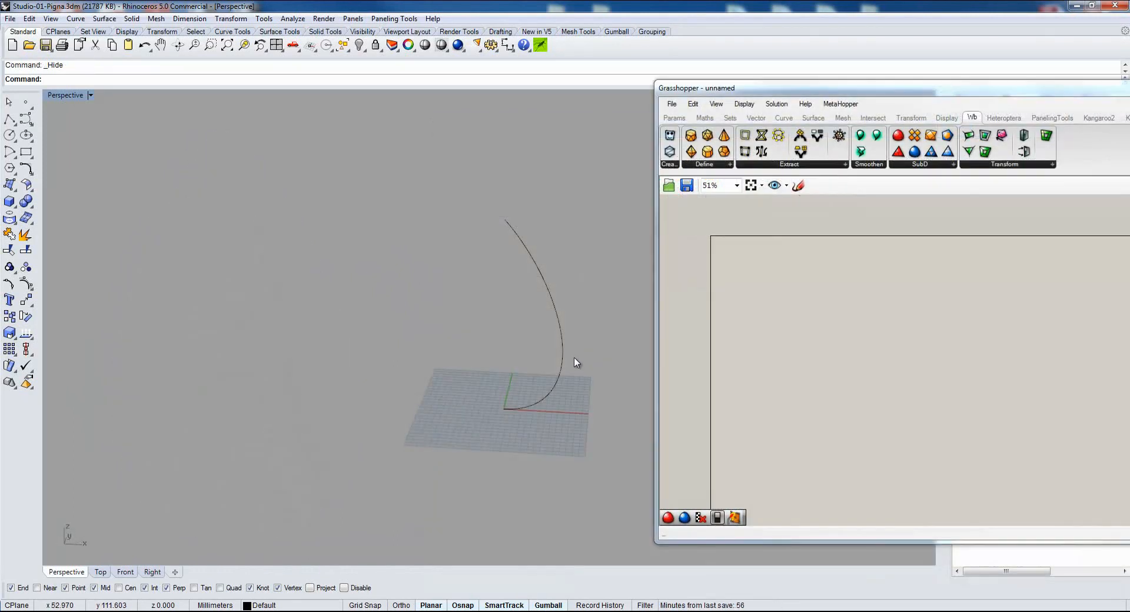
right_click_drag(575, 364, 489, 367)
left_click(489, 367)
type("What")
key("Return")
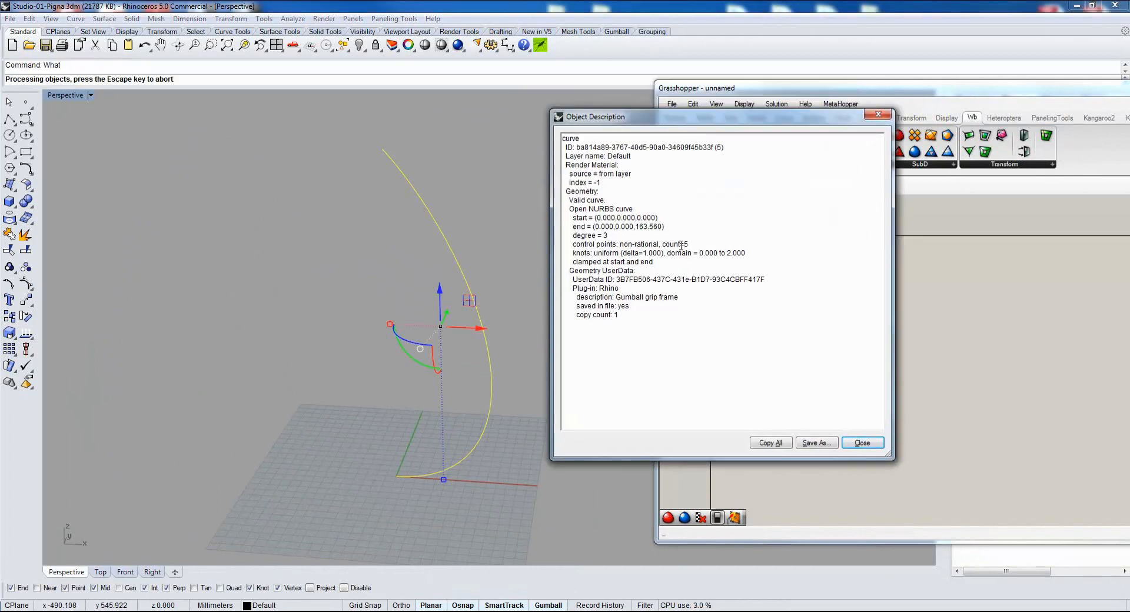
left_click(878, 115)
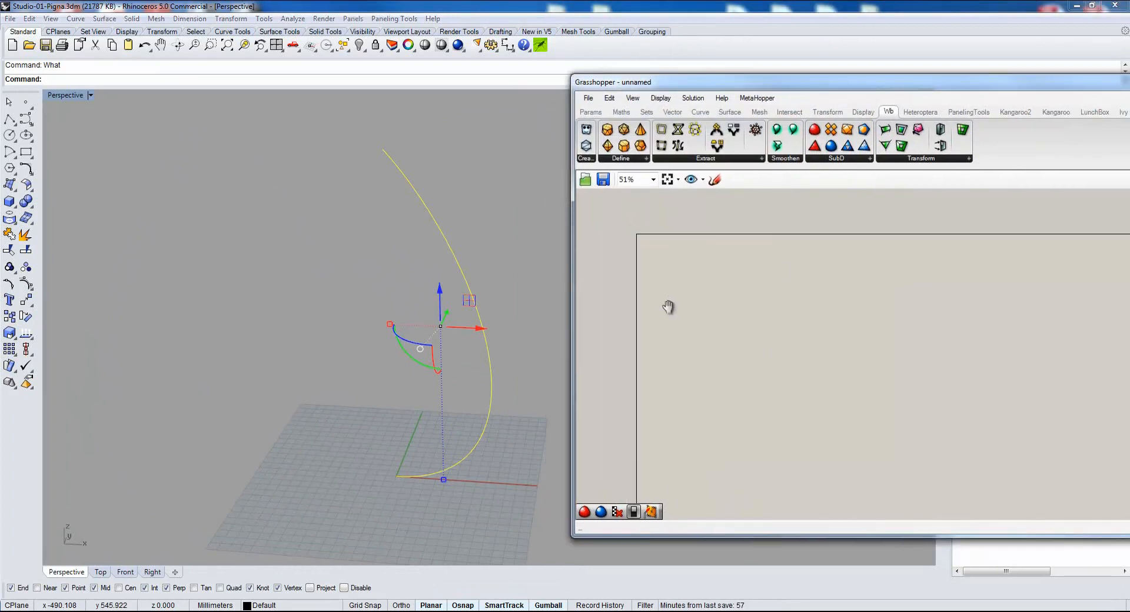
Reference the profile curve in a new Curve parameter in Grasshopper and hide the original curve in Rhino.
right_click(670, 274)
left_click(722, 462)
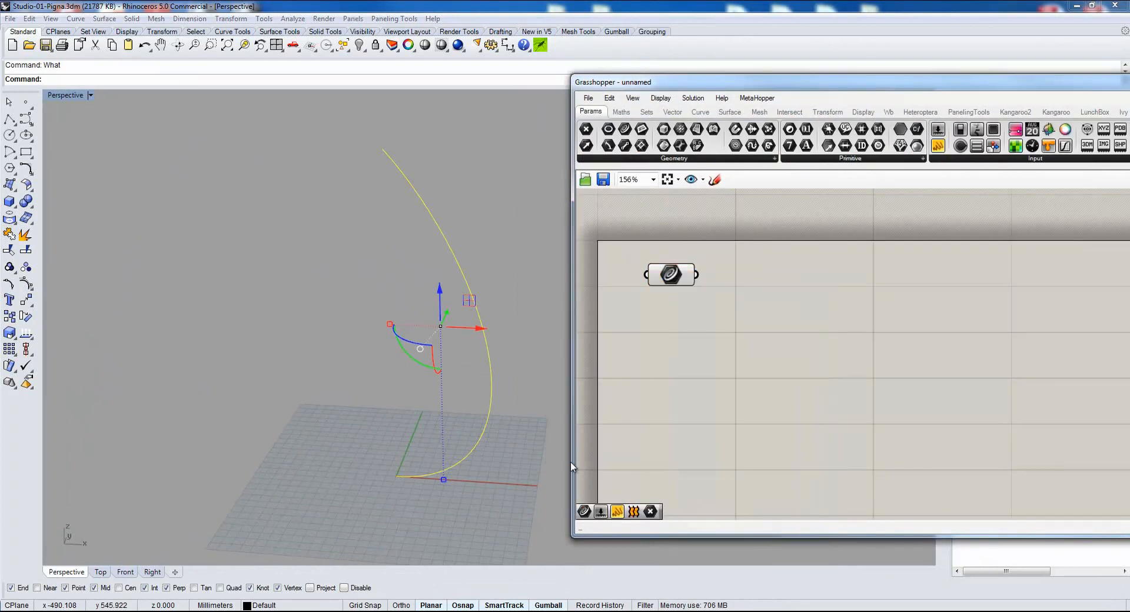
left_click(431, 207)
left_click(358, 47)
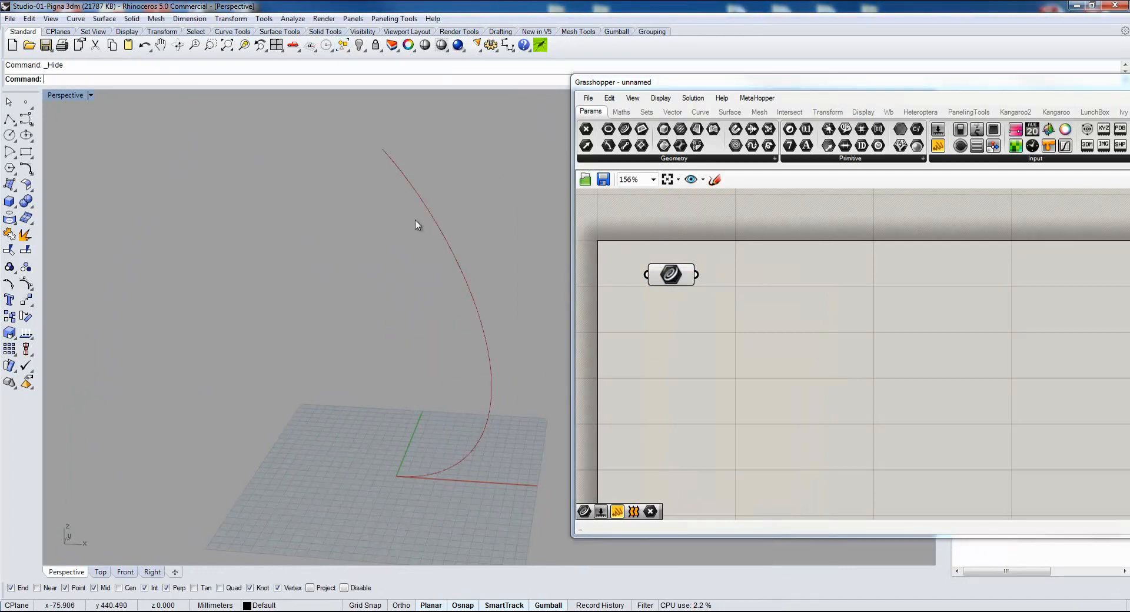
right_click_drag(521, 333, 467, 362)
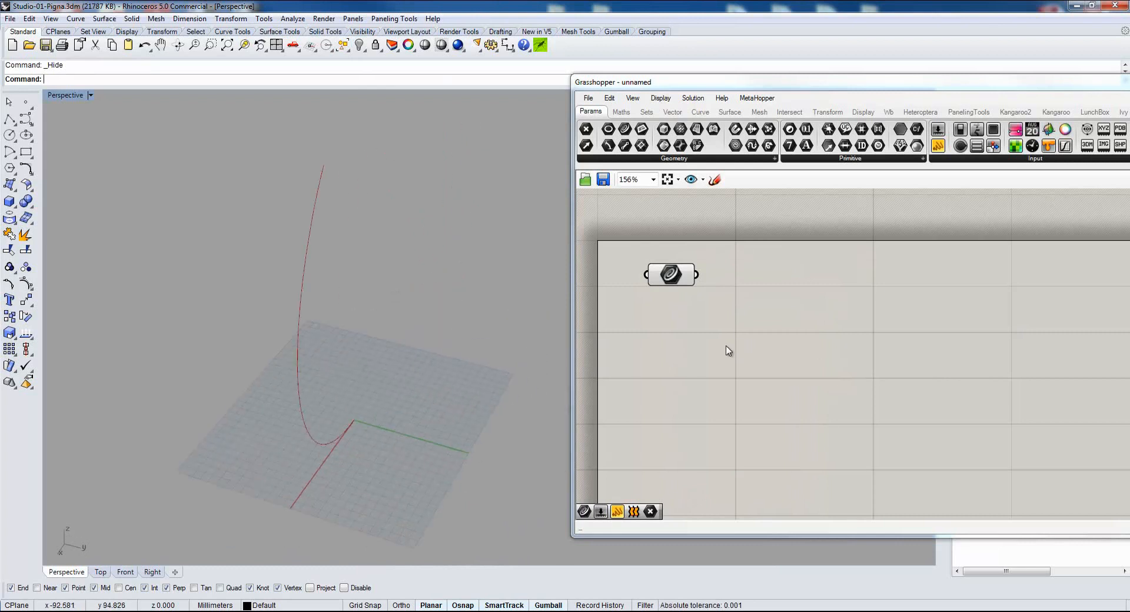
Add an End Points component and feed it the referenced curve.
double_click(768, 301)
type("s")
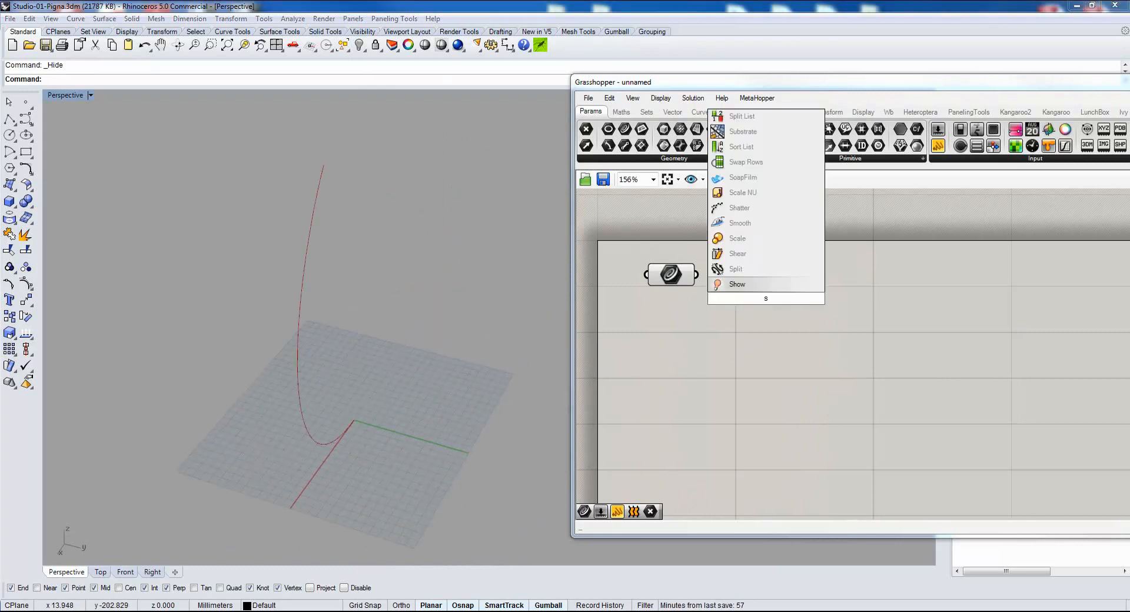
key("BackSpace")
type("end")
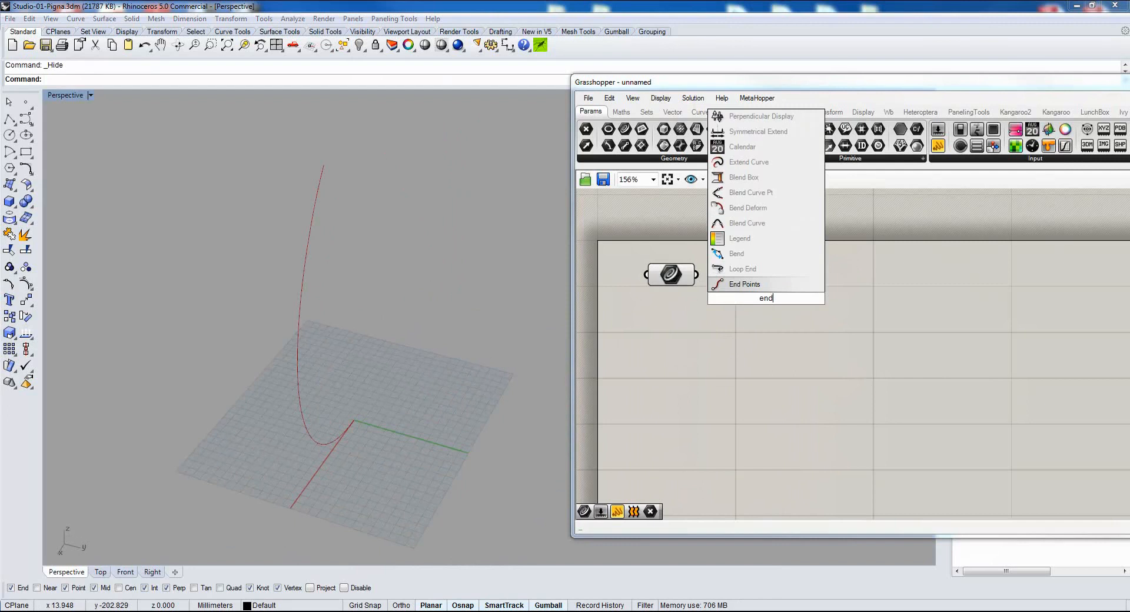
left_click(751, 288)
left_click_drag(696, 275, 723, 280)
left_click(759, 287)
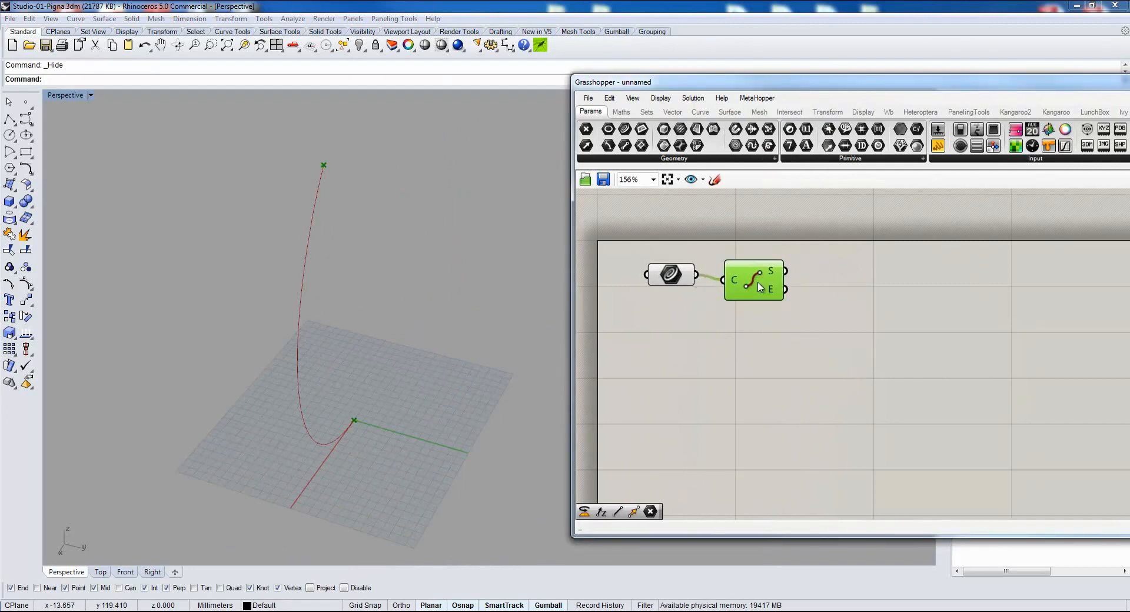
Add Move and Unit Z components, moving the curve's start point along the Z vector.
double_click(841, 319)
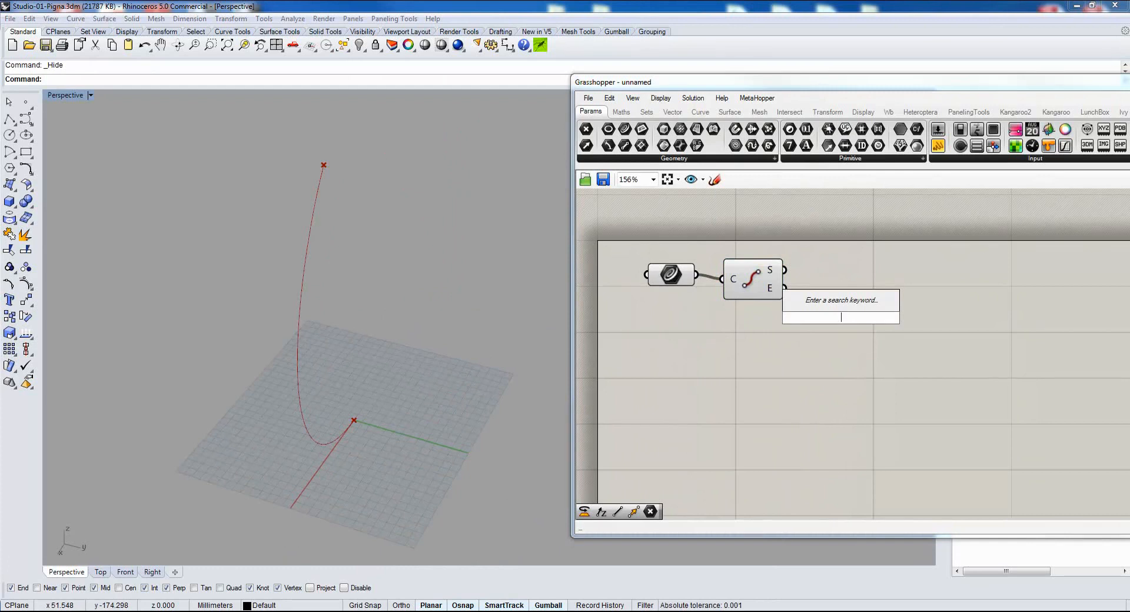
type("move")
key("Return")
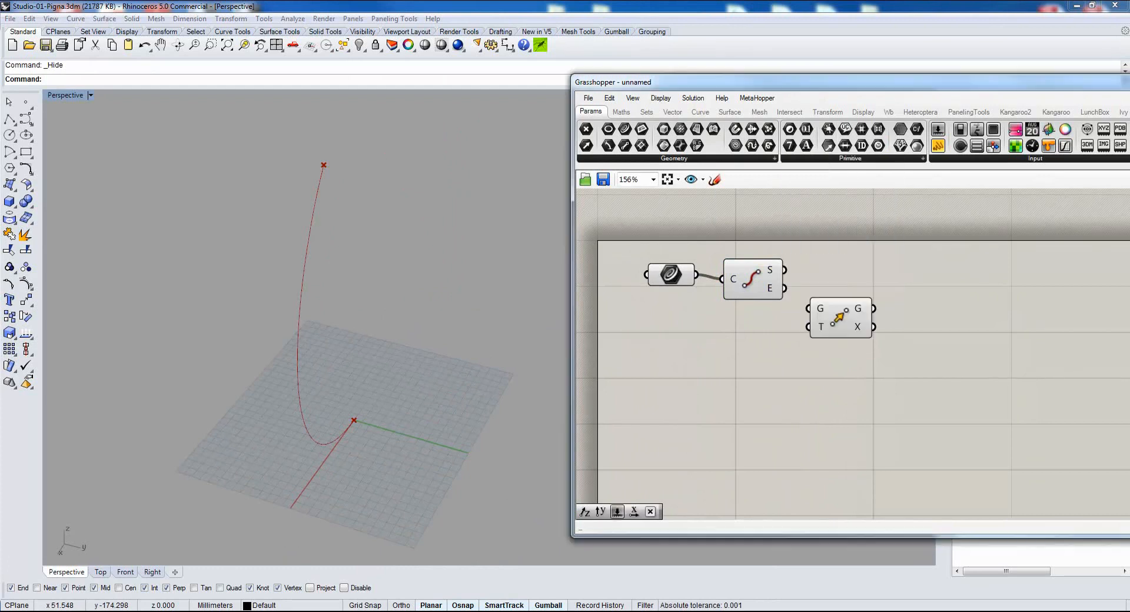
double_click(694, 384)
type("unit z")
key("Return")
left_click_drag(723, 384, 860, 313)
left_click_drag(785, 288, 836, 298)
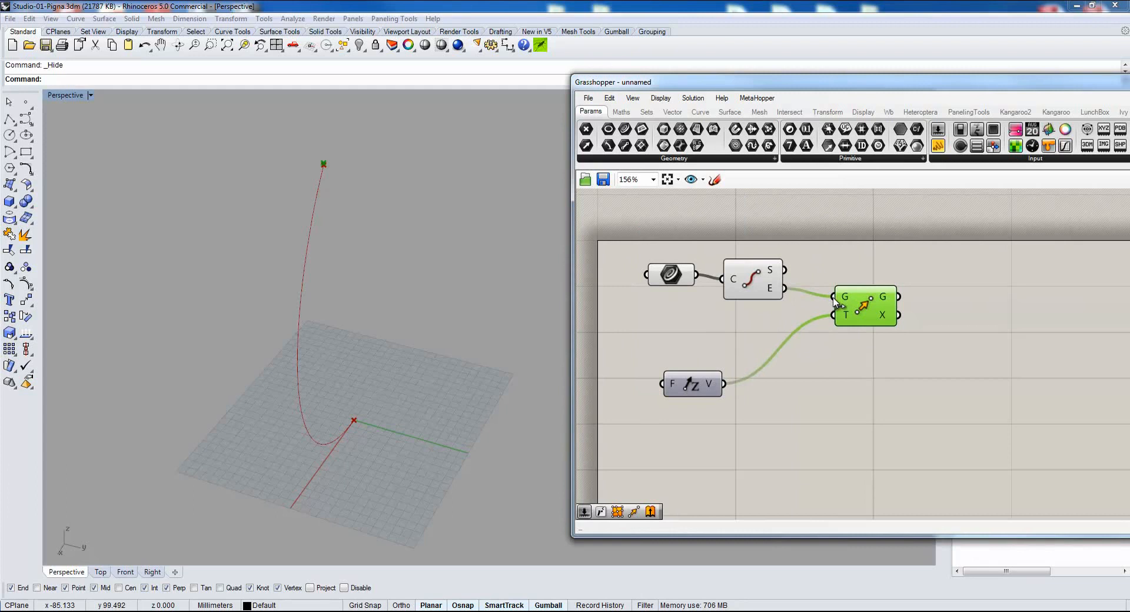
left_click_drag(784, 269, 860, 281)
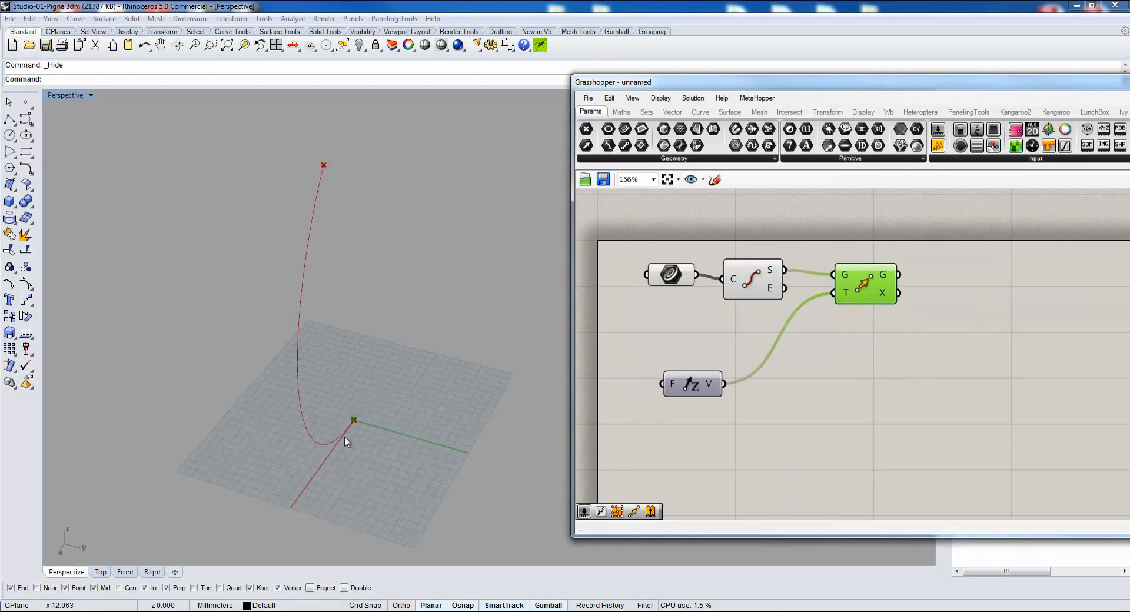
Add a number slider set to 10 and connect it to the Unit Z factor.
scroll(353, 438, "up", 5)
left_click_drag(688, 386, 757, 332)
left_click(668, 406)
double_click(666, 402)
type("10")
key("Return")
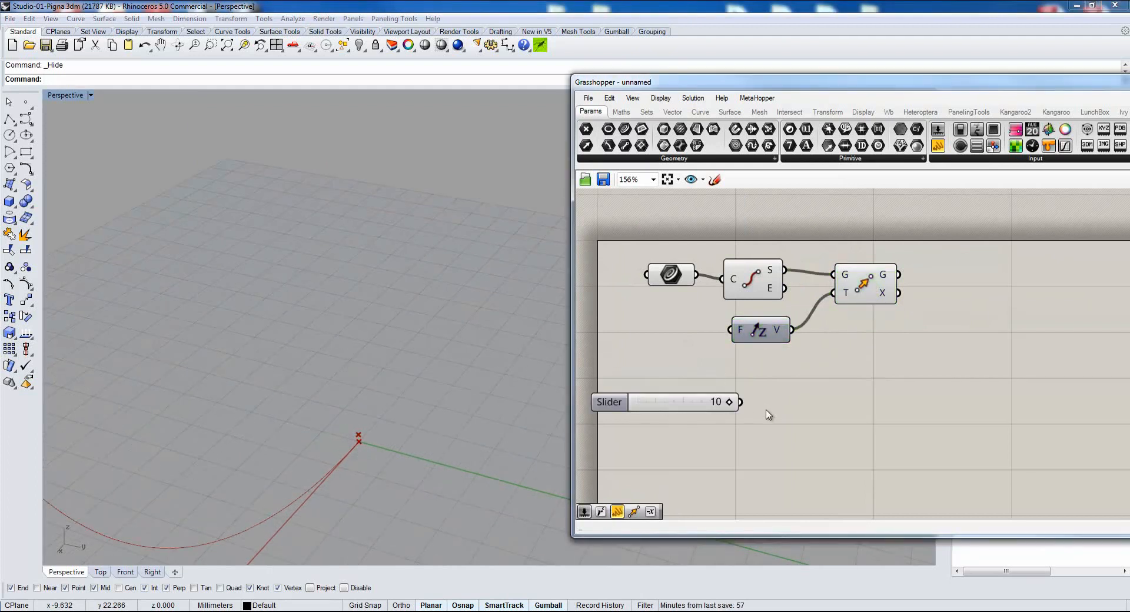
left_click_drag(743, 403, 729, 330)
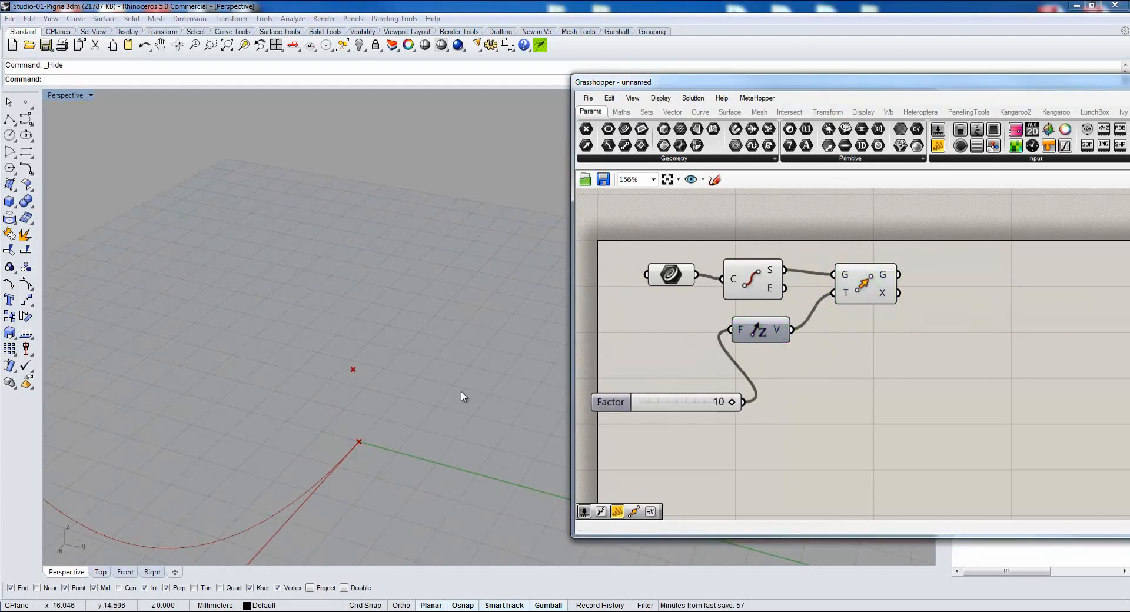
Add a Line component running from the curve's start point to the moved point.
double_click(941, 295)
type("line")
left_click(934, 359)
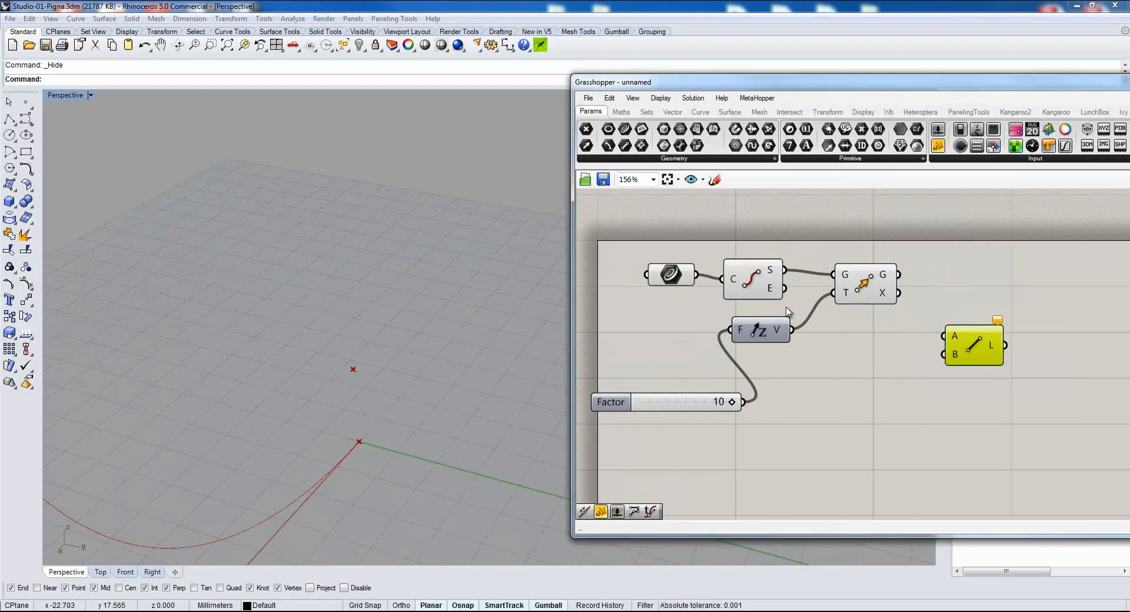
left_click_drag(784, 270, 944, 336)
left_click_drag(898, 275, 944, 354)
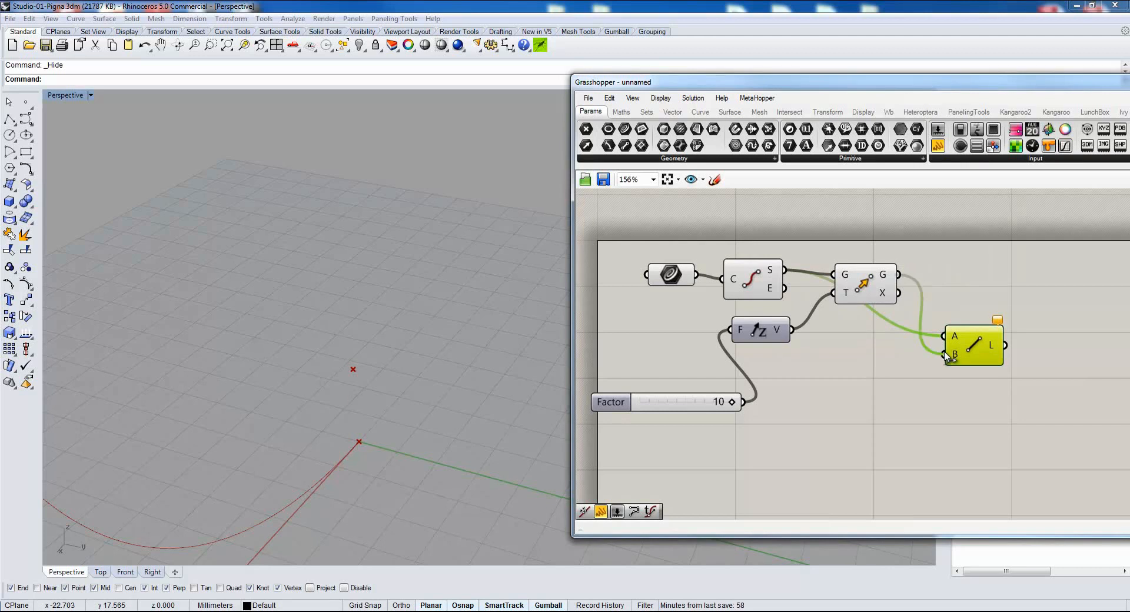
left_click(920, 383)
Add a Revolution component and place it beside the Line component.
scroll(852, 413, "down", 3)
double_click(851, 411)
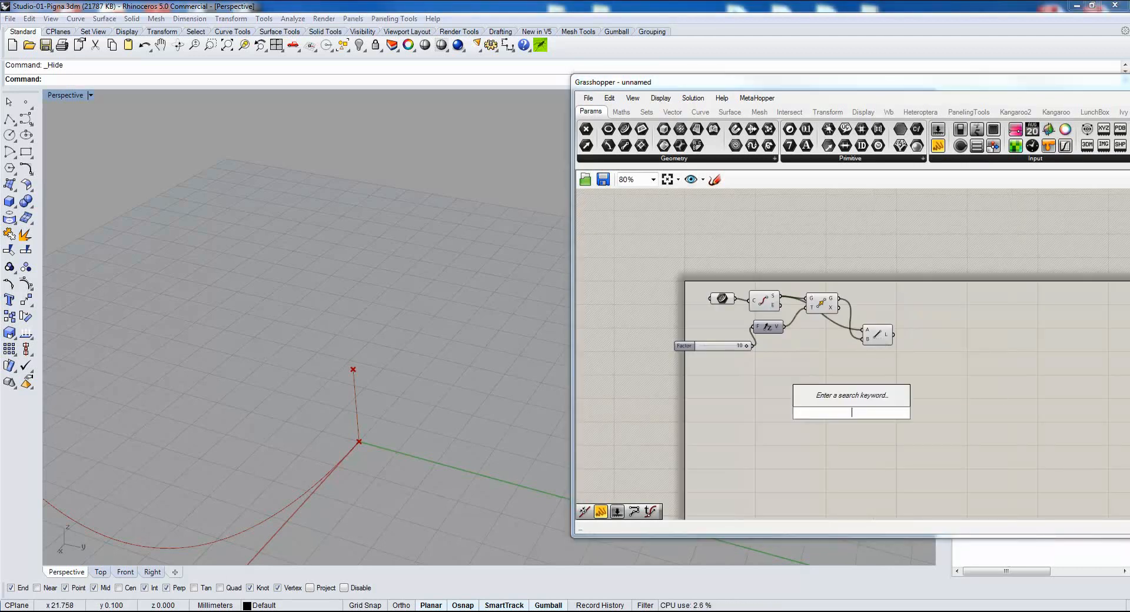
type("rev")
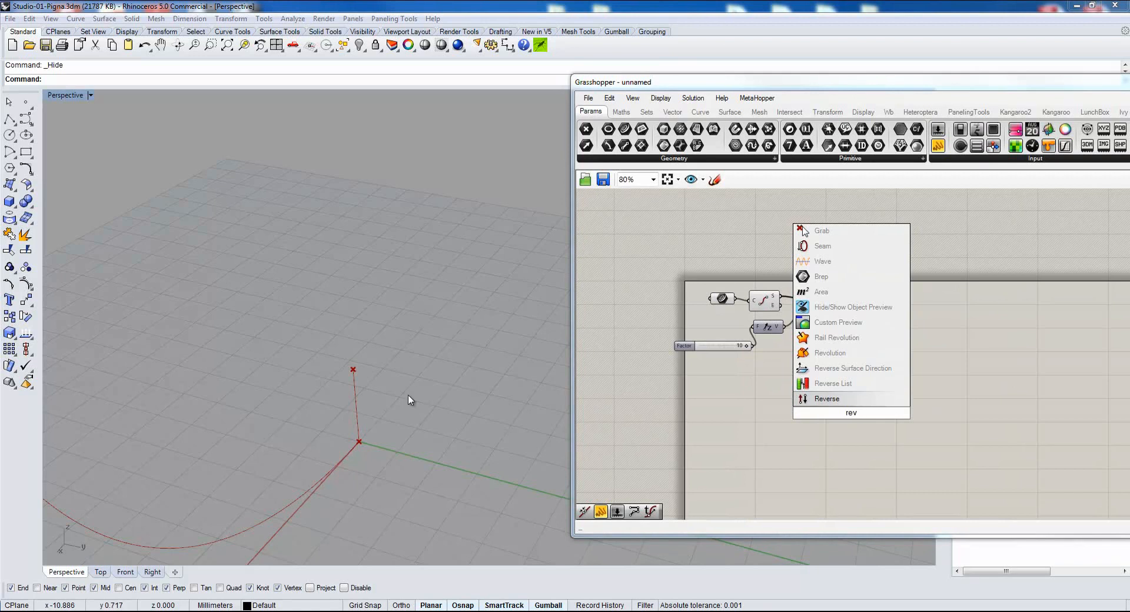
left_click(829, 353)
left_click_drag(851, 415, 963, 348)
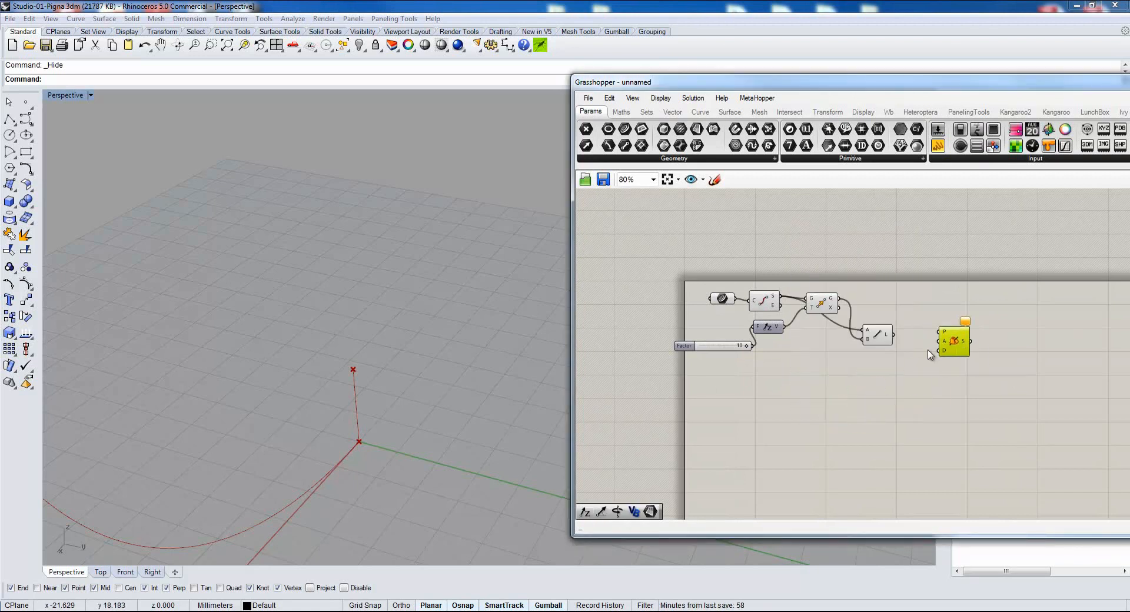
Connect the referenced curve as the revolution's profile and the line as its axis.
right_click_drag(929, 350, 862, 352)
left_click_drag(665, 303, 875, 344)
scroll(865, 338, "up", 2)
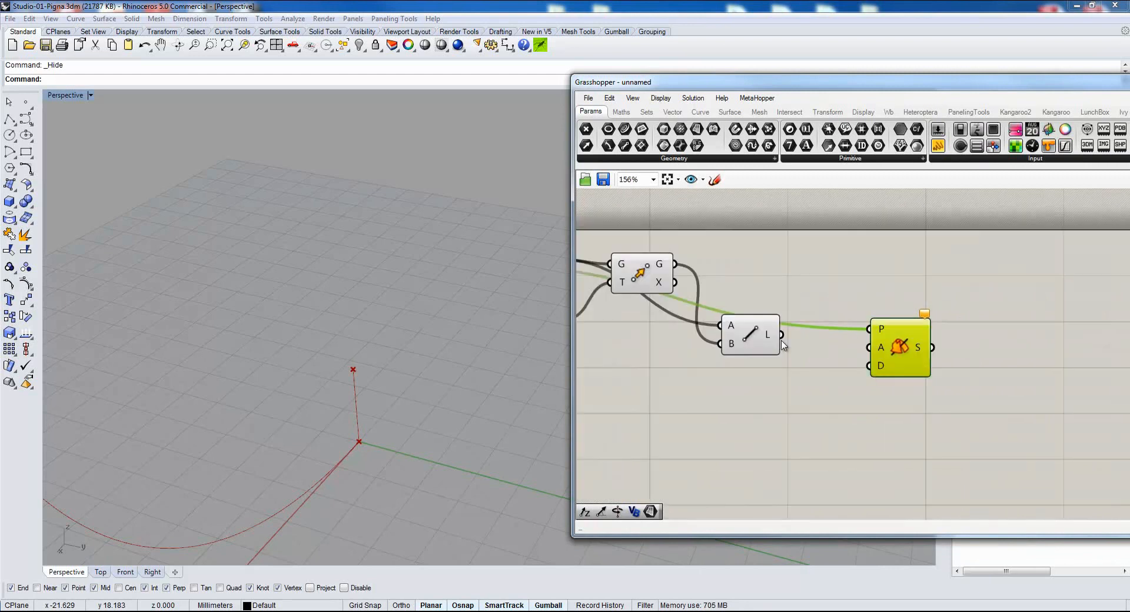
left_click_drag(784, 346, 869, 347)
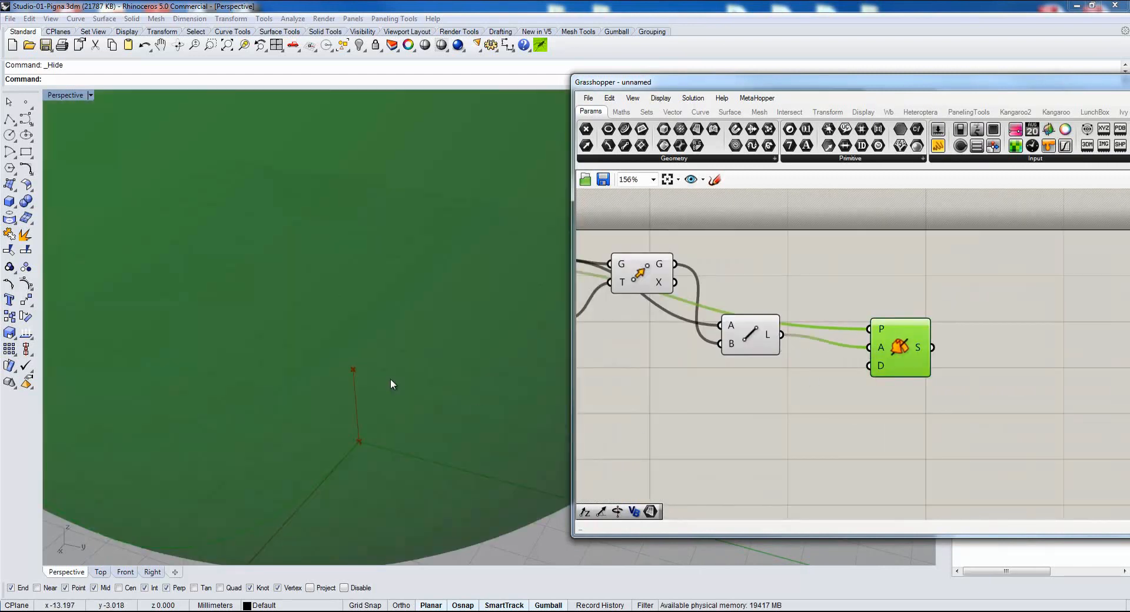
scroll(375, 292, "down", 4)
scroll(375, 281, "up", 4)
right_click_drag(374, 279, 343, 324, "shift")
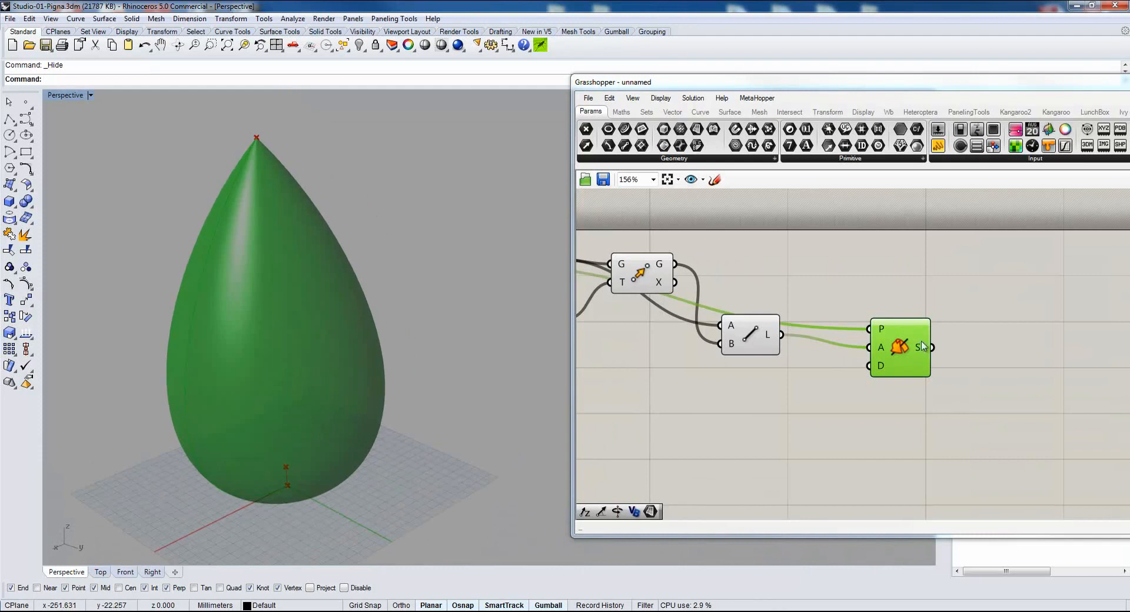
Add a PhylloSurface component from PhylloMachine below the Revolution component and check the description of its PN input.
left_click(752, 338)
scroll(787, 396, "down", 4)
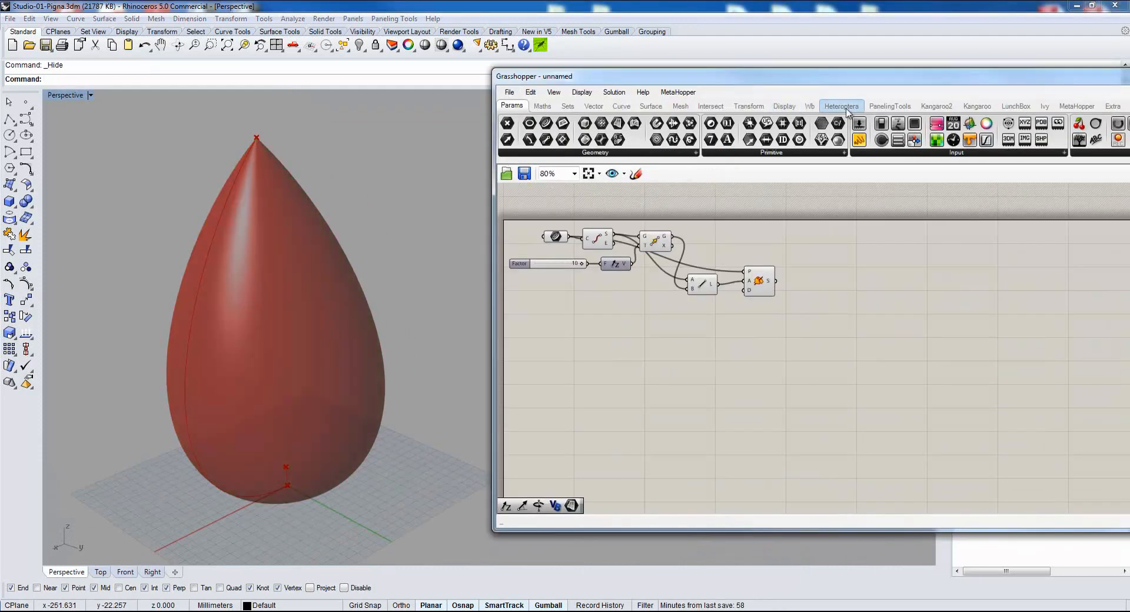
left_click(1112, 106)
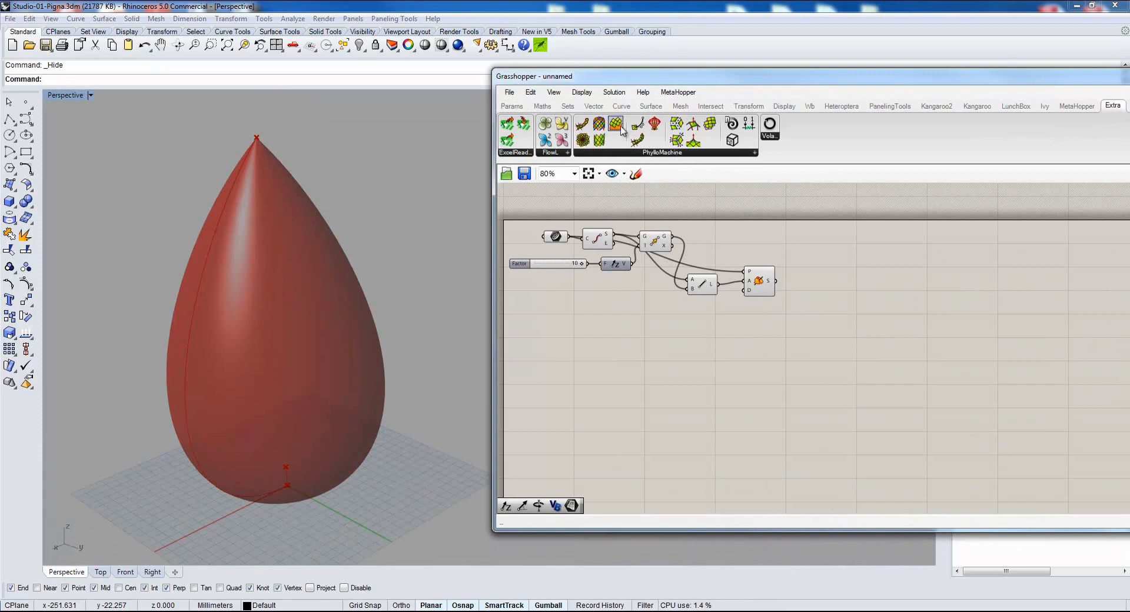
left_click_drag(618, 131, 794, 344)
scroll(791, 347, "up", 4)
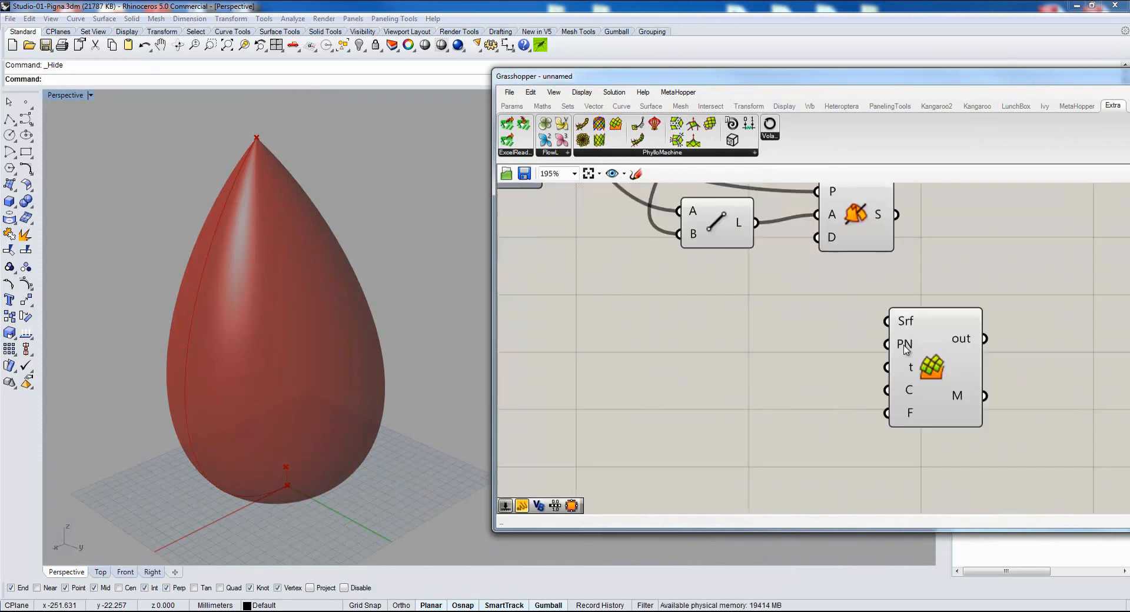
mouse_move(906, 350)
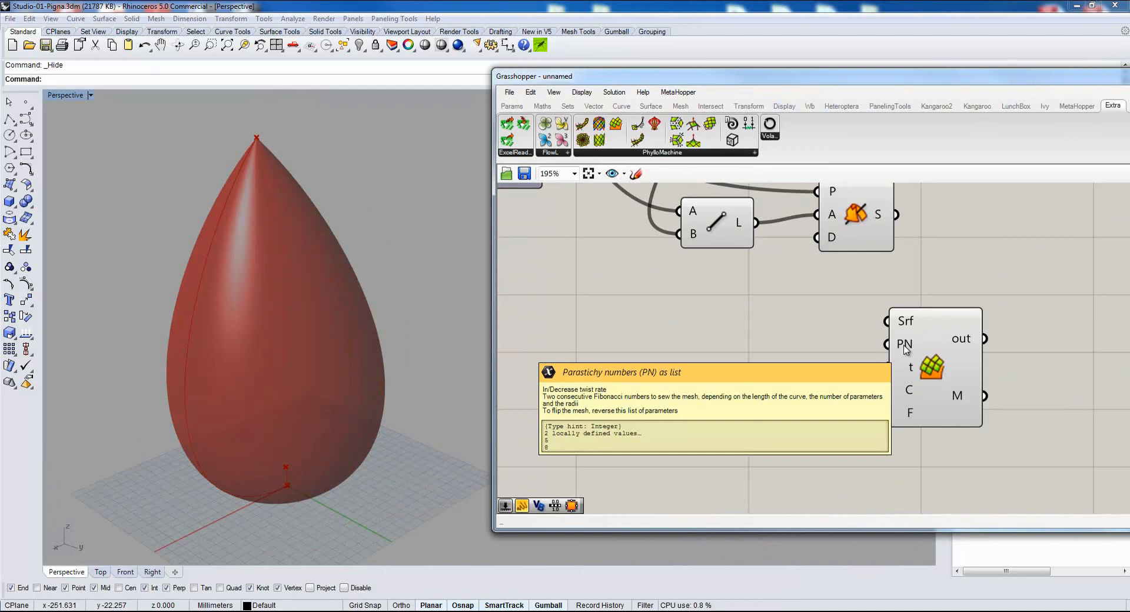
scroll(955, 296, "down", 3)
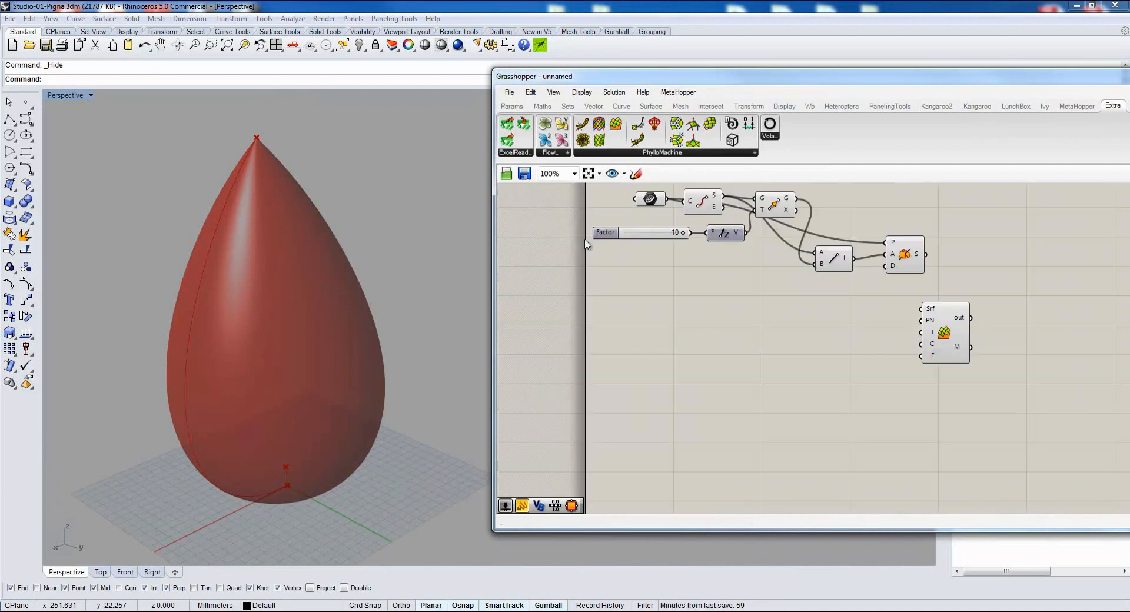
Add an iFibonacci component and connect a number slider set to 10 to its index input.
left_click(622, 152)
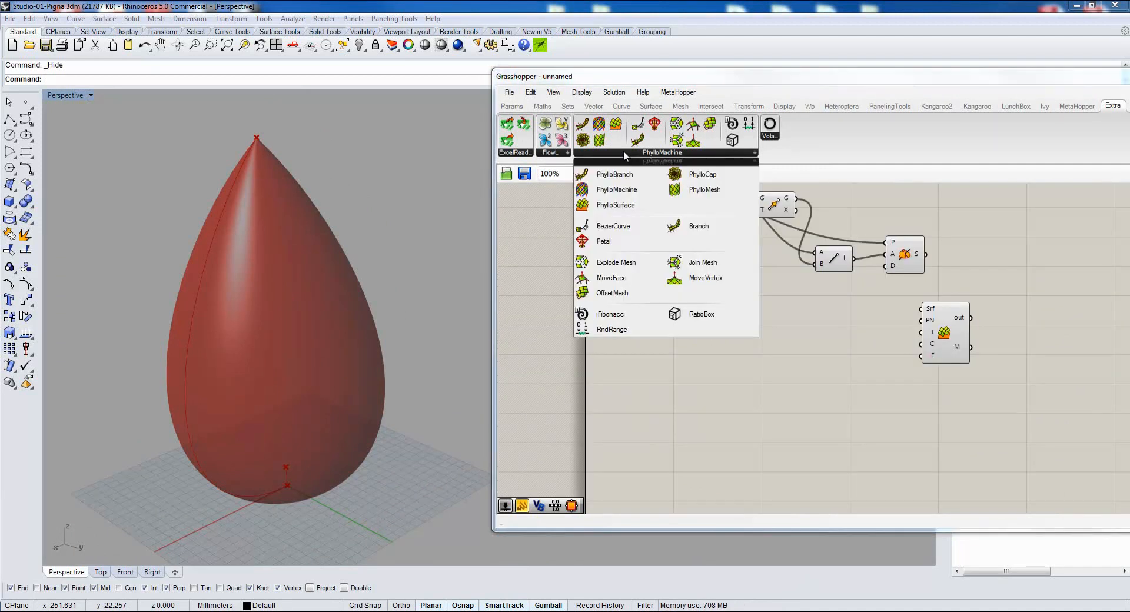
left_click(607, 316)
left_click(746, 361)
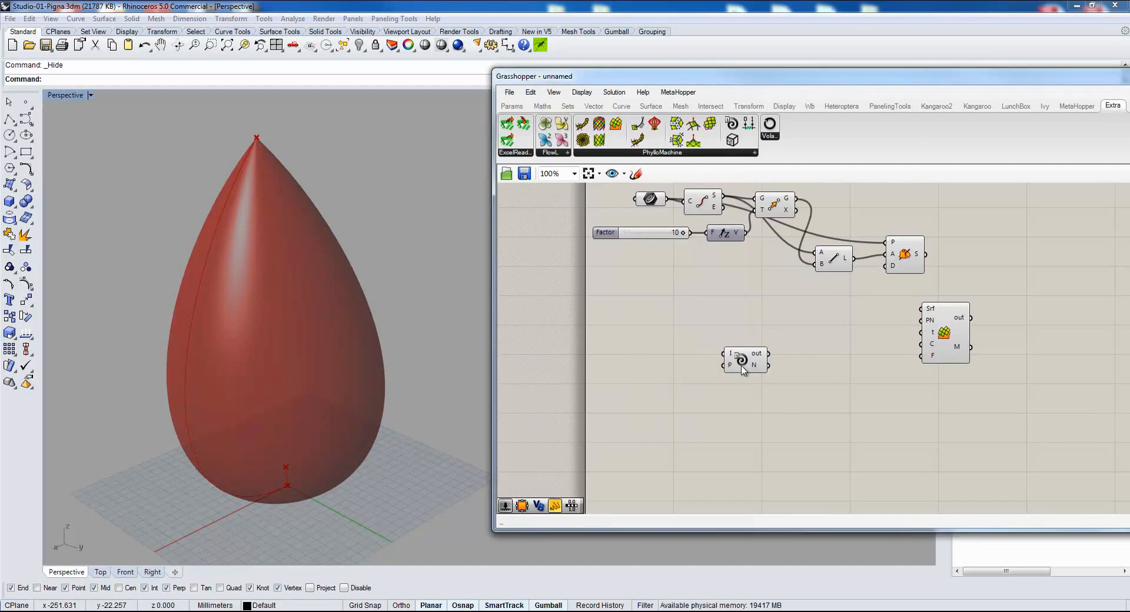
scroll(740, 381, "up", 2)
left_click_drag(748, 350, 798, 330)
double_click(612, 322)
type("10")
key("Return")
left_click_drag(687, 332, 765, 318)
right_click_drag(954, 339, 892, 356)
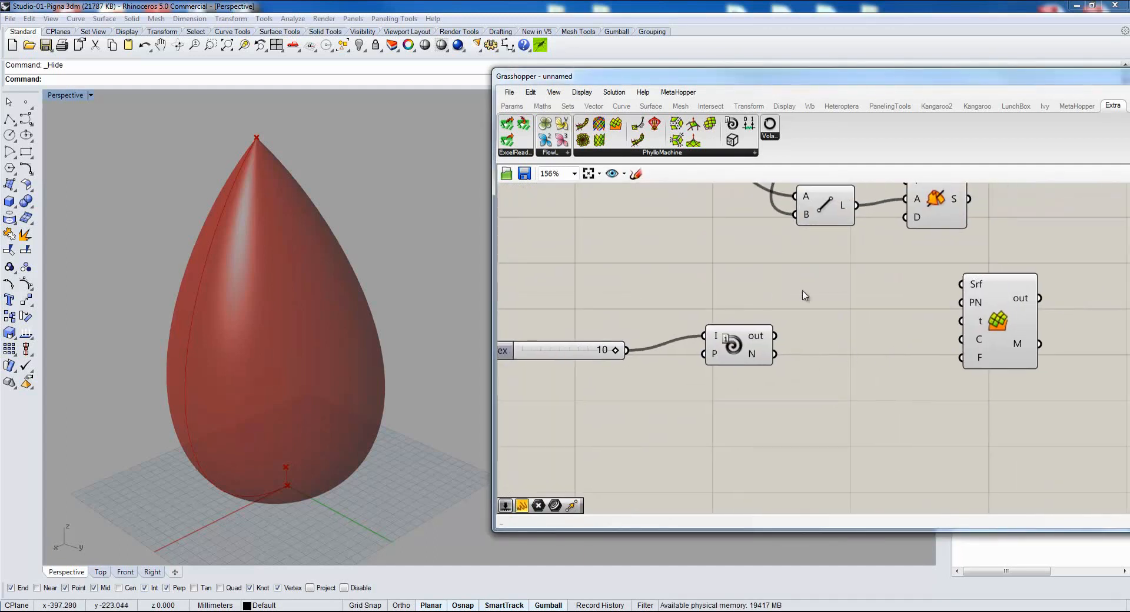
Connect the revolution surface to PhylloSurface's Srf input and hide the Revolution component's preview.
right_click_drag(923, 262, 799, 314)
left_click_drag(857, 360, 877, 342)
left_click_drag(845, 253, 849, 320)
right_click_drag(765, 378, 819, 356)
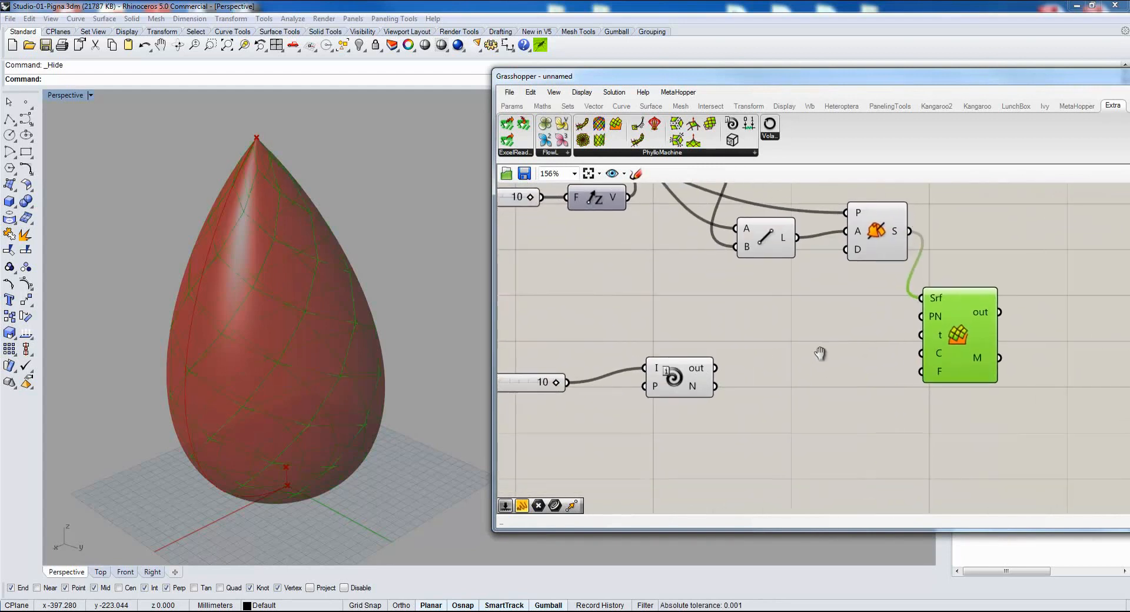
Add a Boolean Toggle set to True and connect it to PhylloSurface's C input.
double_click(851, 402)
type("boo")
key("Up")
key("Up")
key("Return")
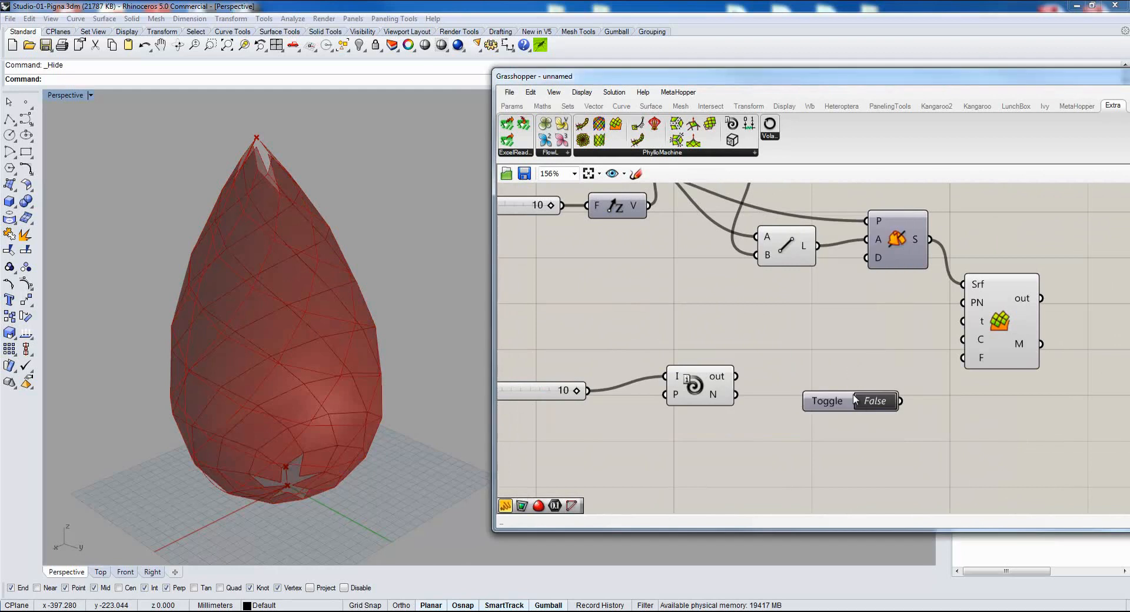
double_click(862, 404)
left_click_drag(900, 401, 963, 340)
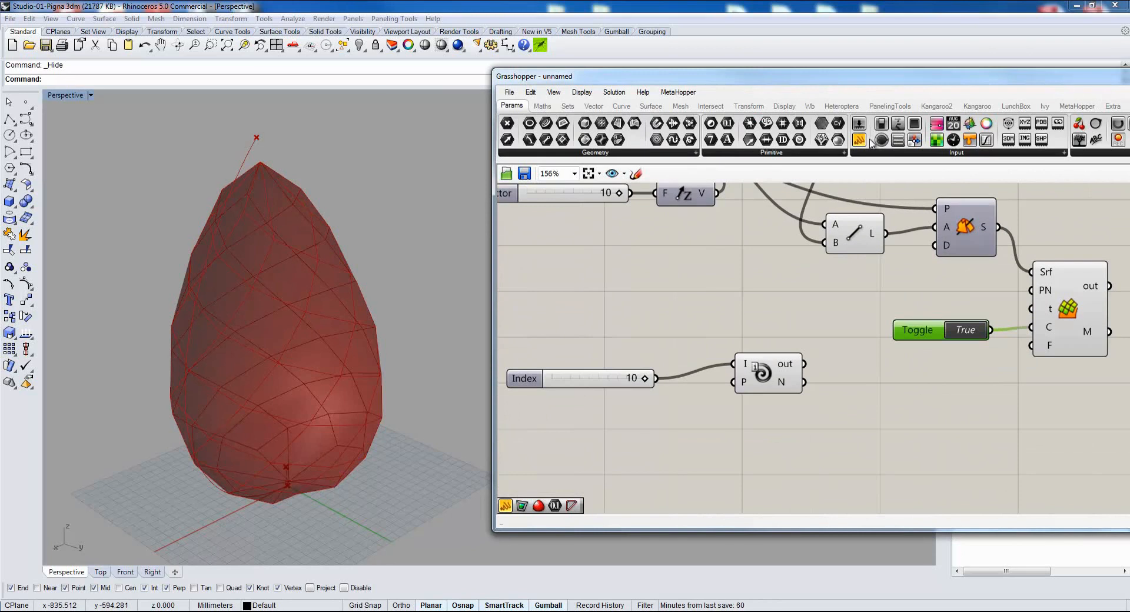
Route iFibonacci's N output through a panel into PhylloSurface's PN input and set the index slider to 6.
left_click_drag(859, 139, 968, 407)
left_click_drag(804, 382, 890, 403)
left_click_drag(644, 379, 580, 384)
left_click_drag(988, 405, 938, 392)
left_click_drag(874, 375, 1031, 299)
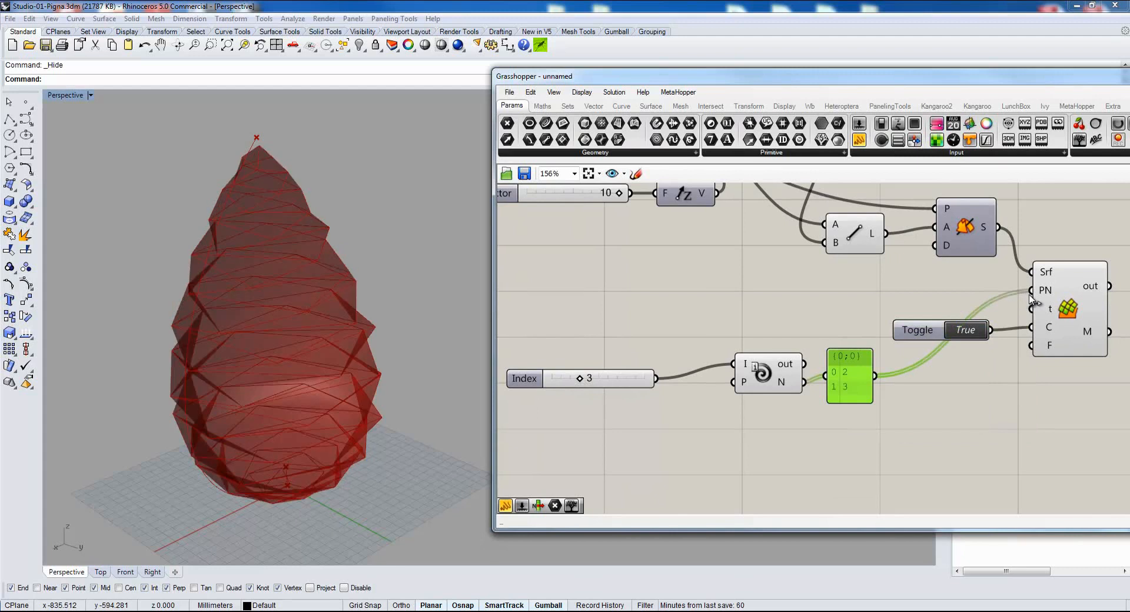
right_click_drag(281, 343, 339, 322)
left_click_drag(580, 379, 609, 379)
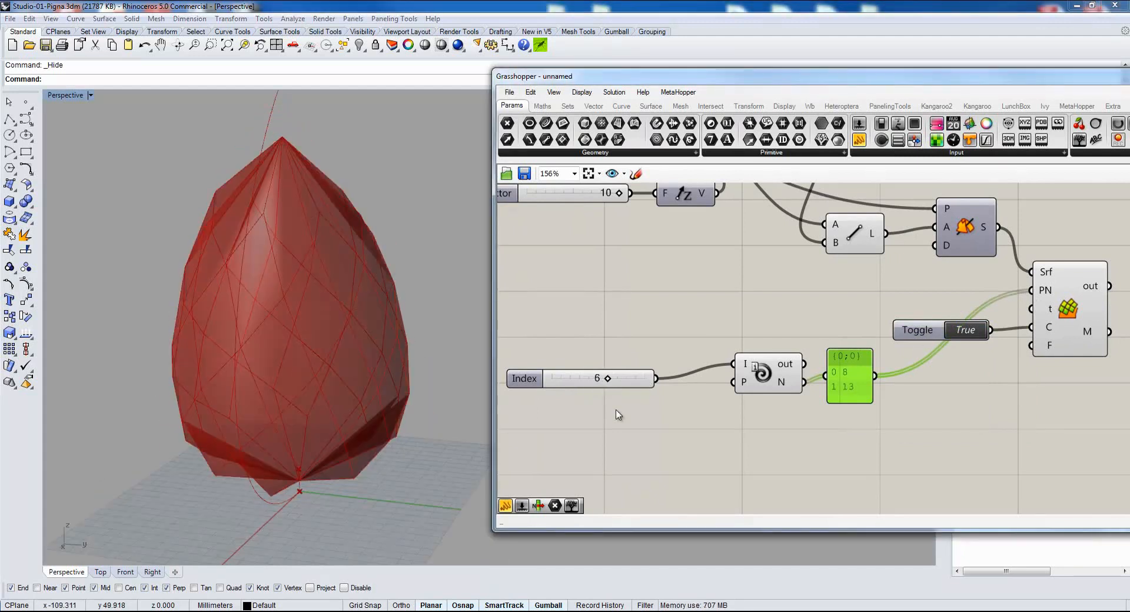
Examine the pinecone spiral diagram pigne_fibonacci3.gif in an enlarged browser window beside the Fibonacci number panel.
right_click_drag(743, 420, 773, 395)
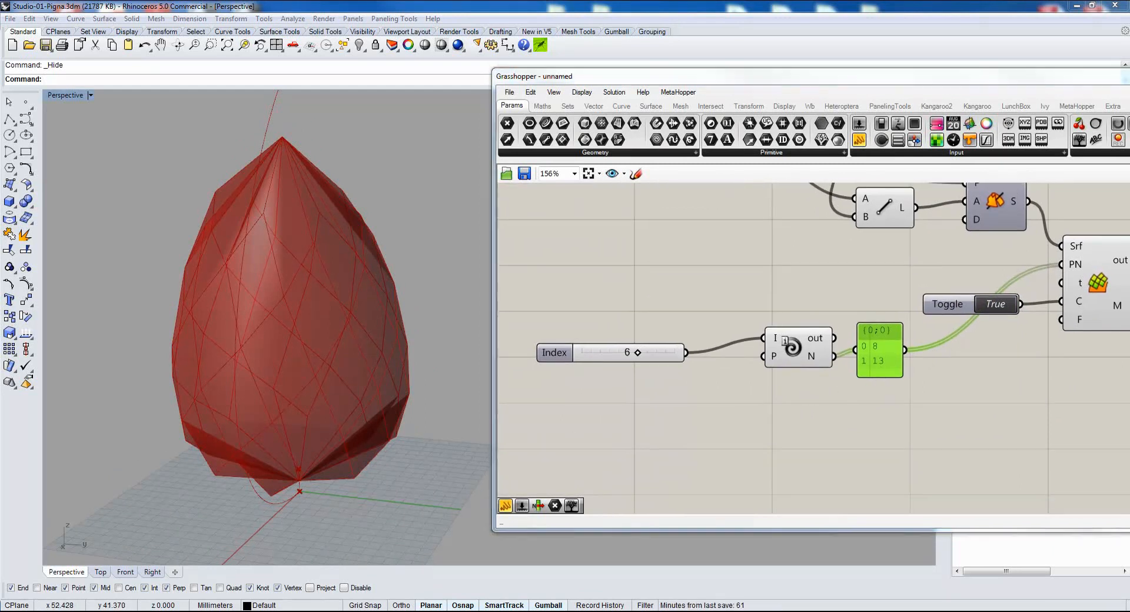
left_click_drag(0, 412, 552, 96)
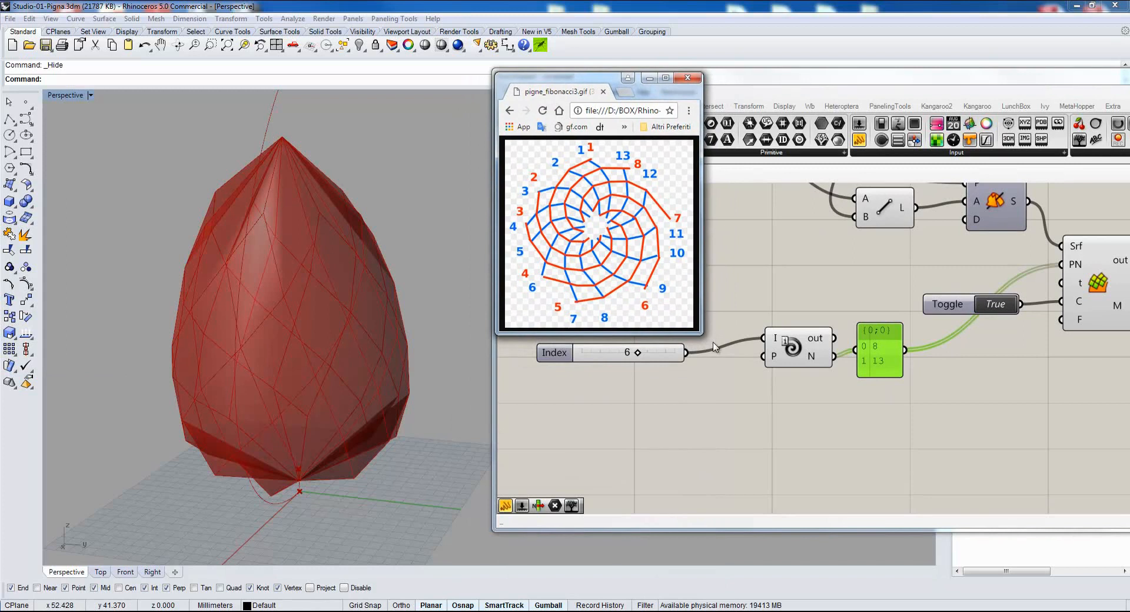
left_click_drag(700, 333, 723, 359)
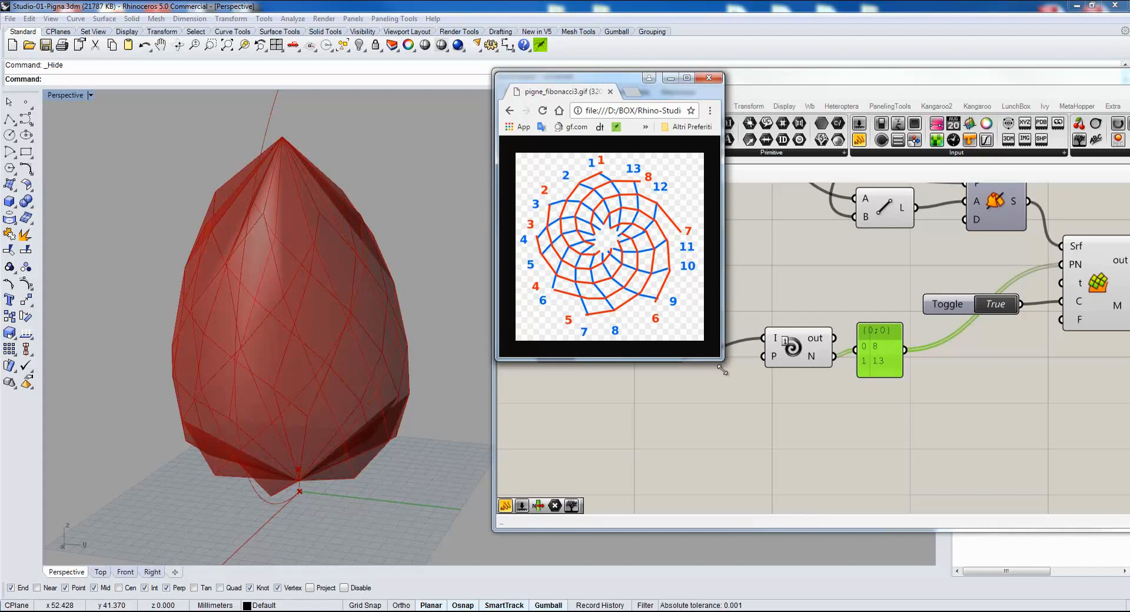
left_click_drag(721, 357, 731, 390)
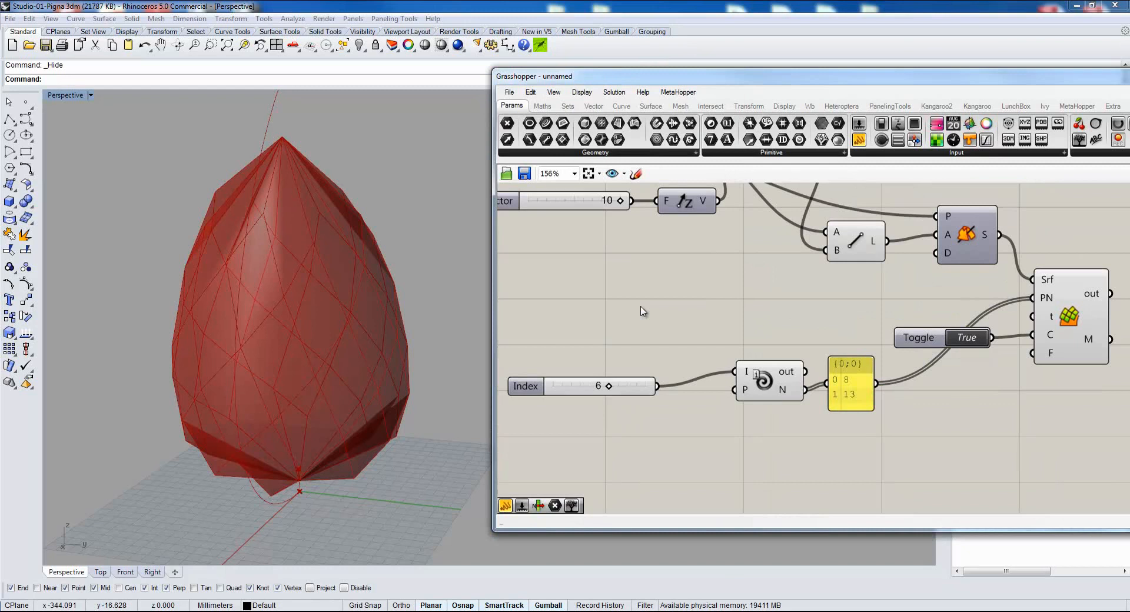
Add a Range component for PhylloSurface's t parameters and place it above the iFibonacci component.
double_click(643, 310)
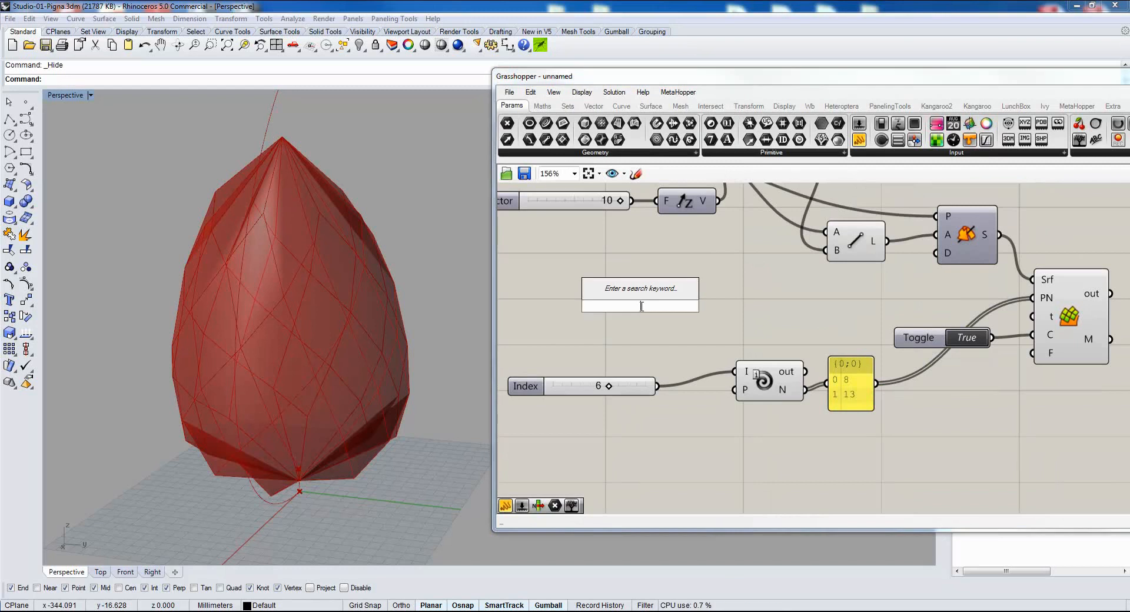
mouse_move(1051, 322)
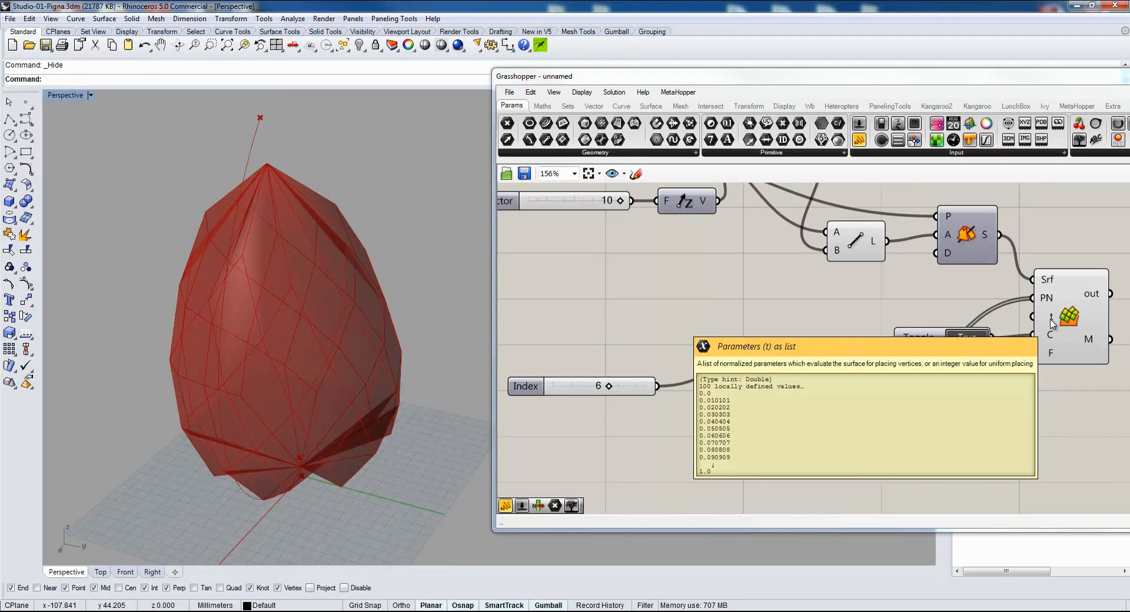
double_click(632, 301)
type("range")
key("Return")
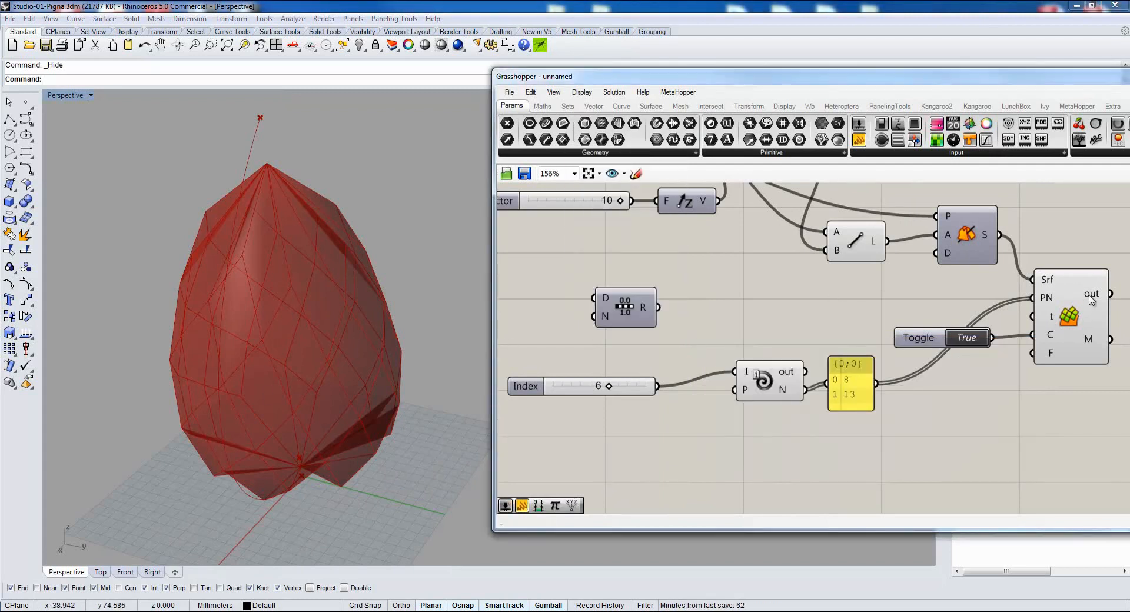
mouse_move(606, 304)
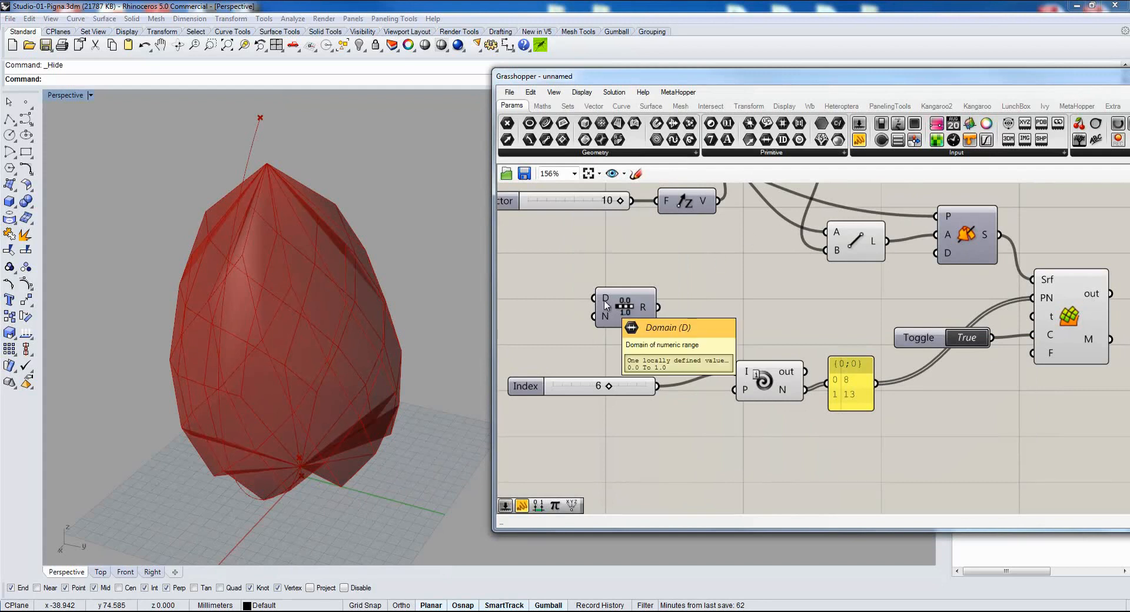
left_click_drag(616, 313, 710, 297)
Create an integer number slider with value 500 and maximum 500, and connect it to Range's N input.
double_click(550, 335)
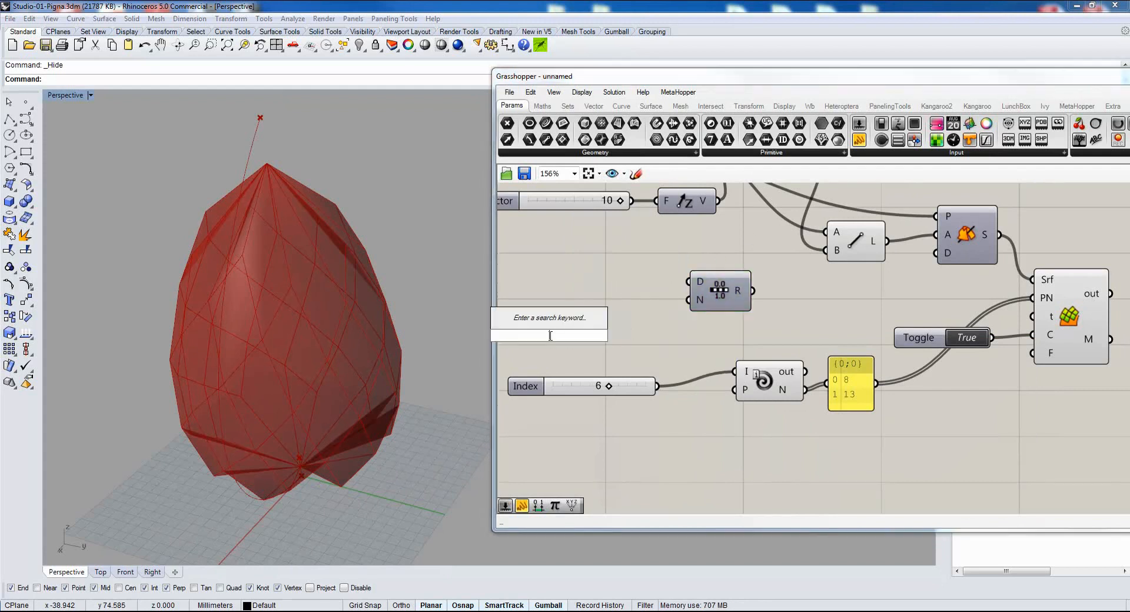
type("500")
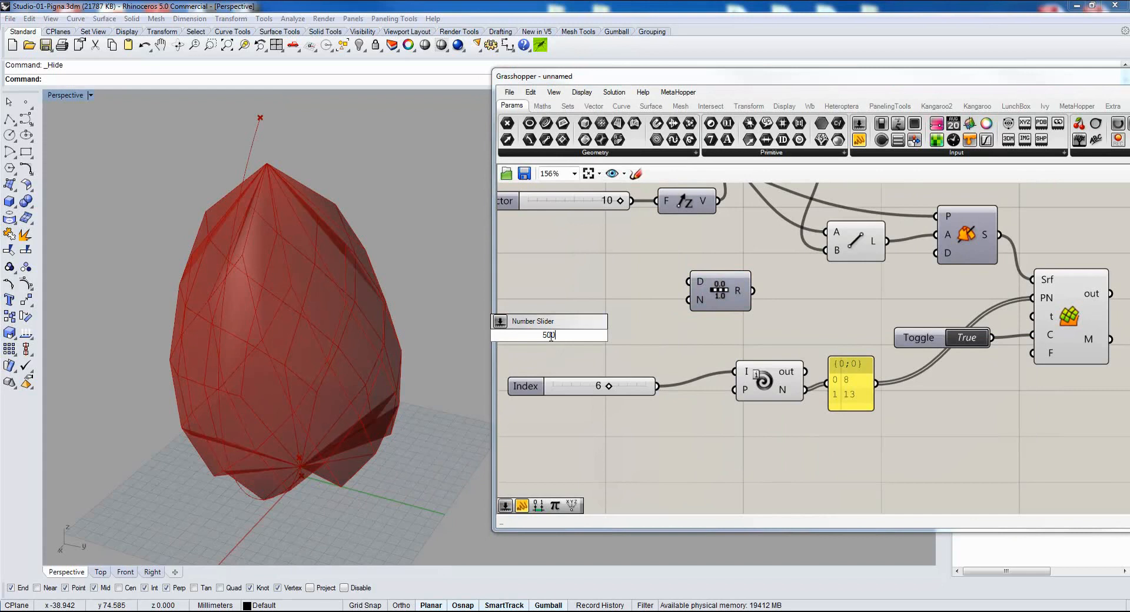
key("Return")
right_click(506, 338)
left_click(530, 395)
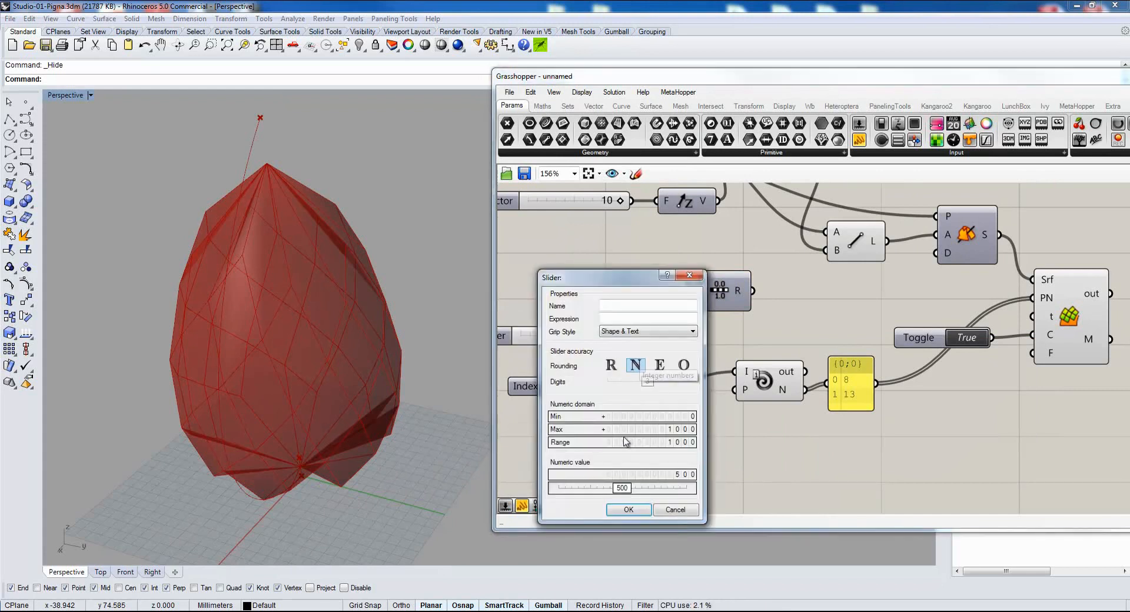
double_click(642, 430)
type("500")
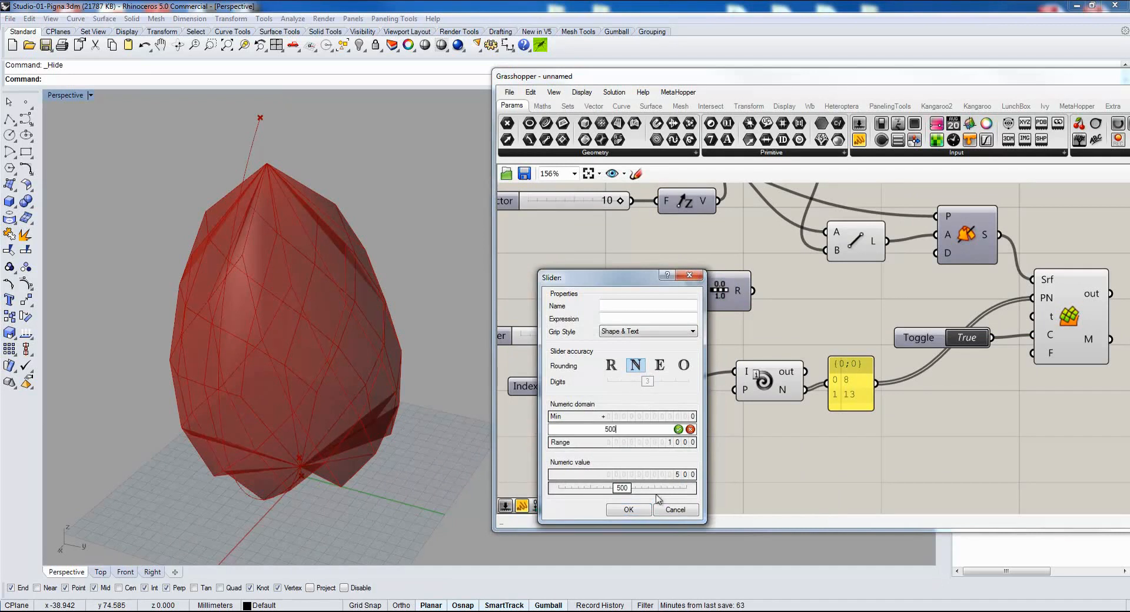
left_click(642, 513)
left_click_drag(580, 336, 690, 300)
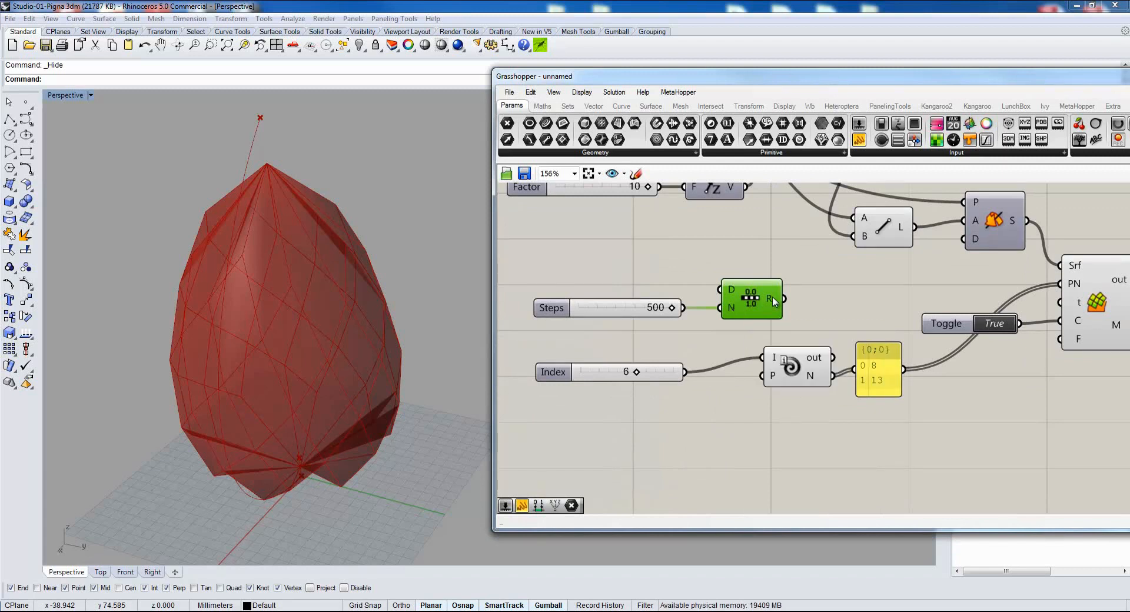
Apply the expression x-1 to Range's N input and set the Steps slider to 440.
mouse_move(772, 297)
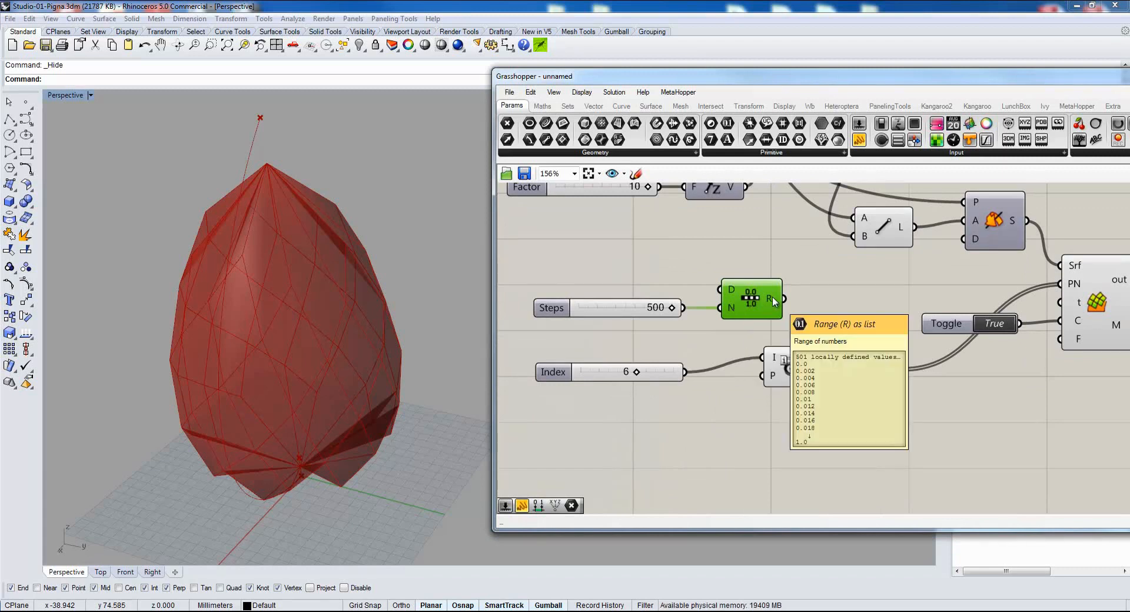
right_click(728, 309)
mouse_move(806, 425)
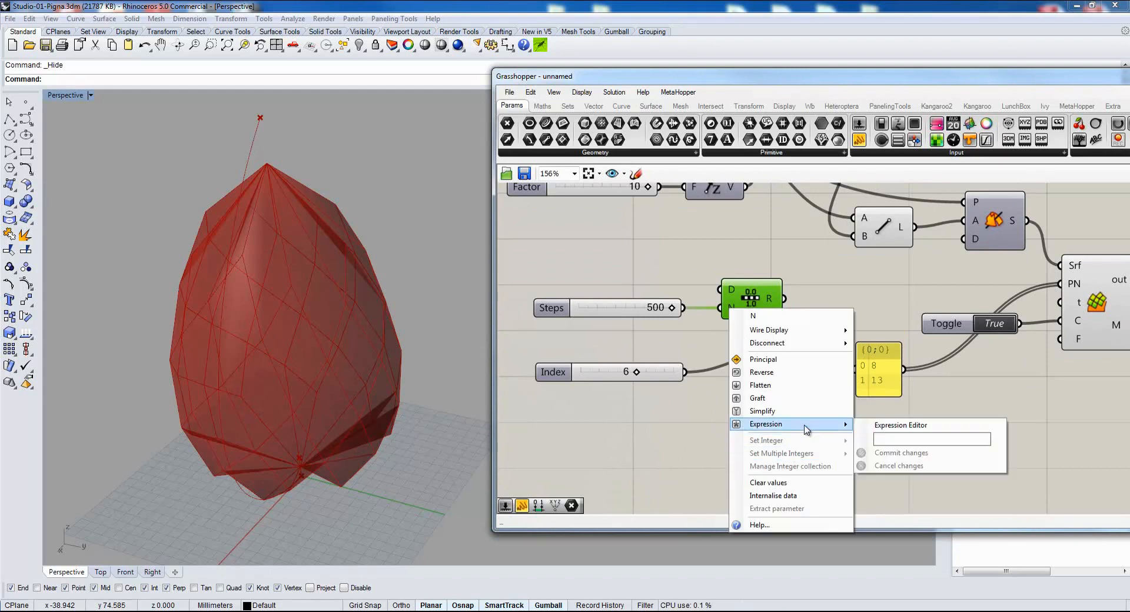
left_click(889, 440)
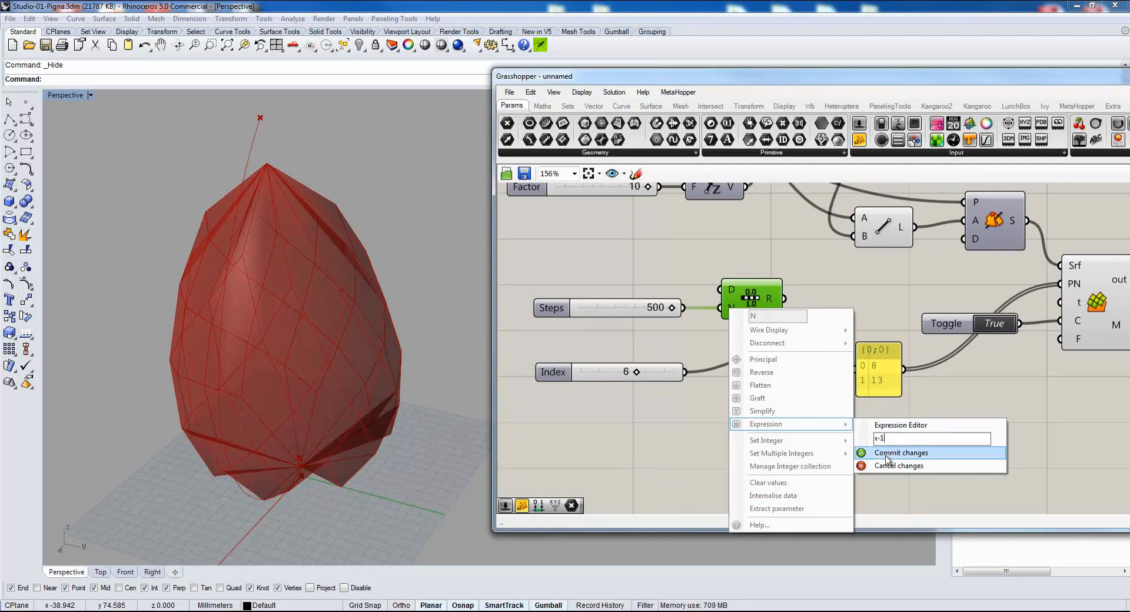
left_click(887, 453)
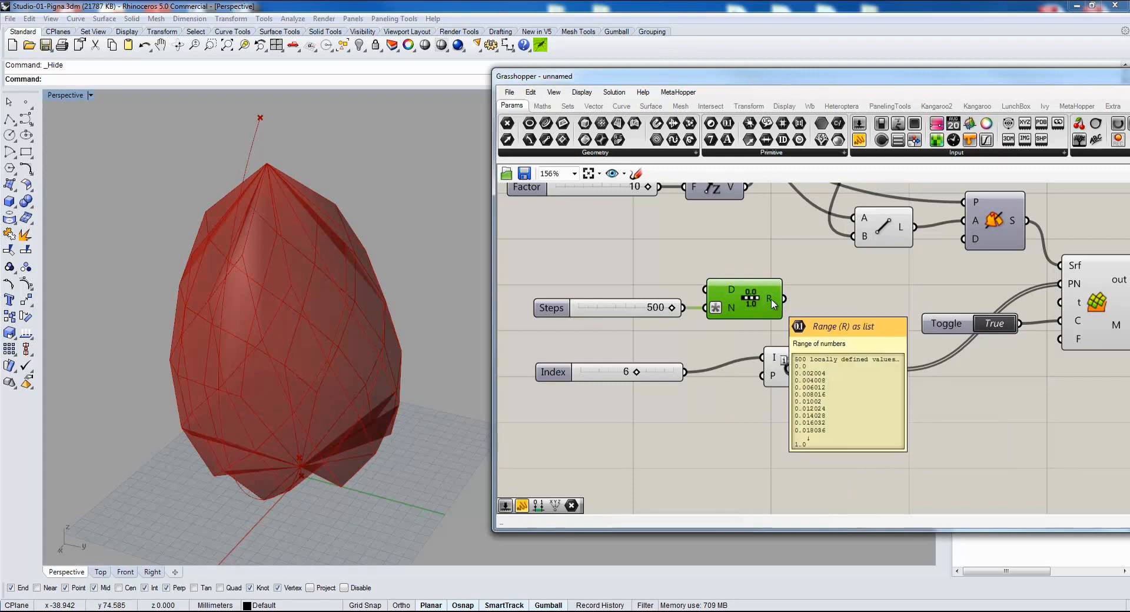
mouse_move(772, 298)
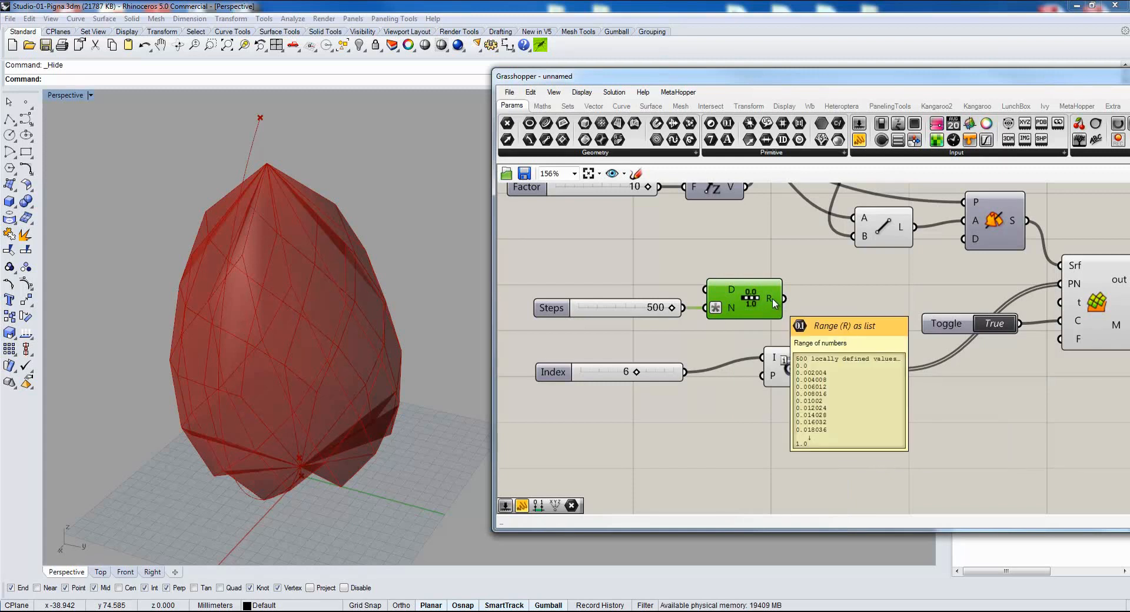
left_click_drag(671, 307, 660, 311)
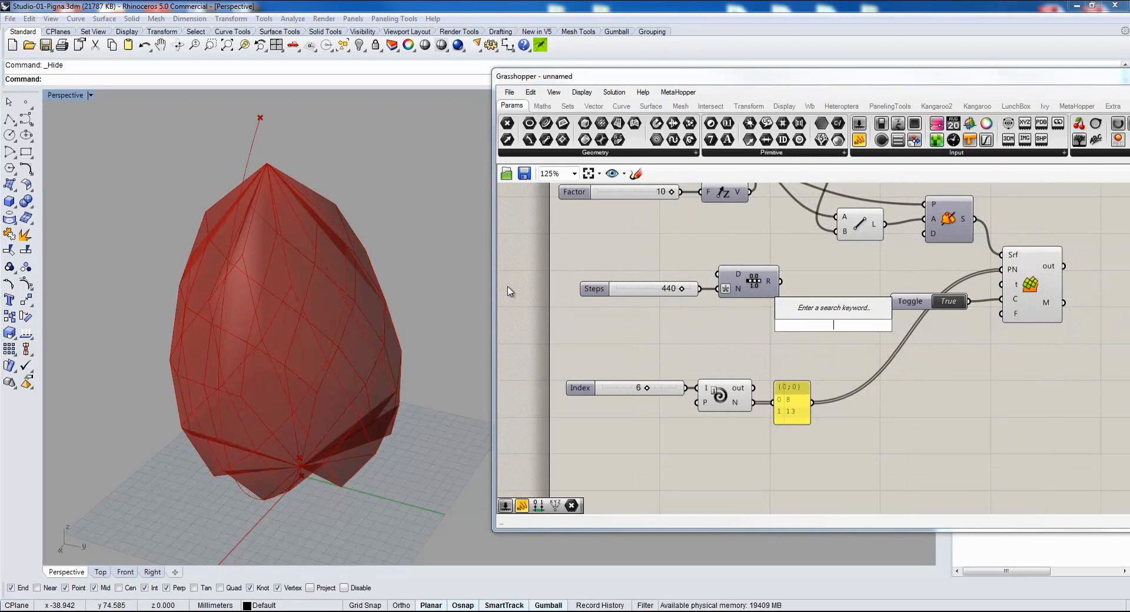
Add a Graph Mapper and set its graph type to Bezier.
type("gra")
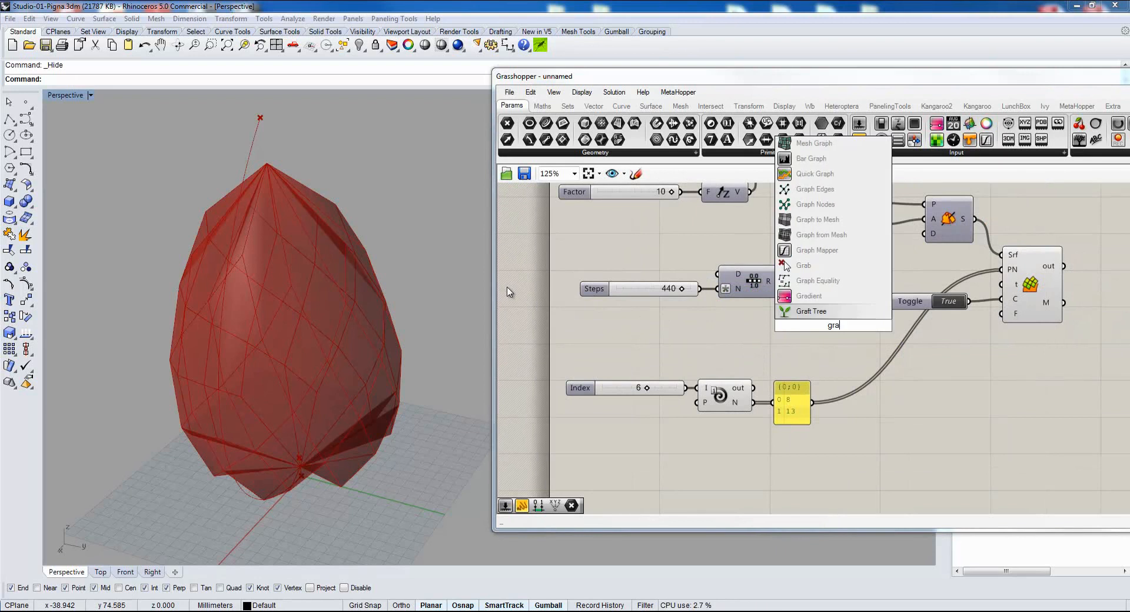
left_click(815, 250)
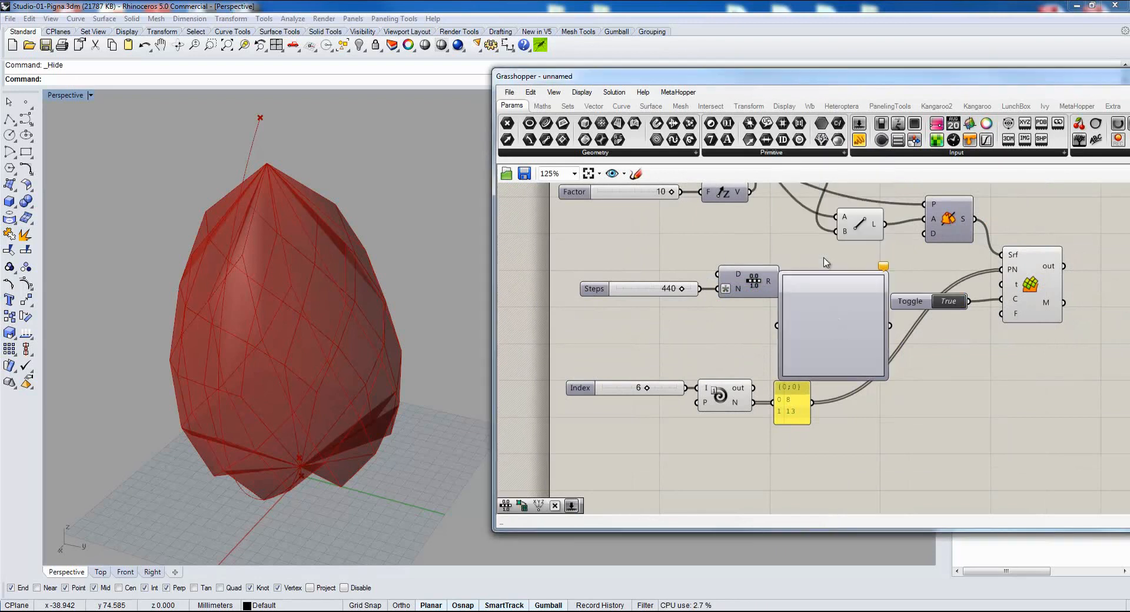
right_click(809, 343)
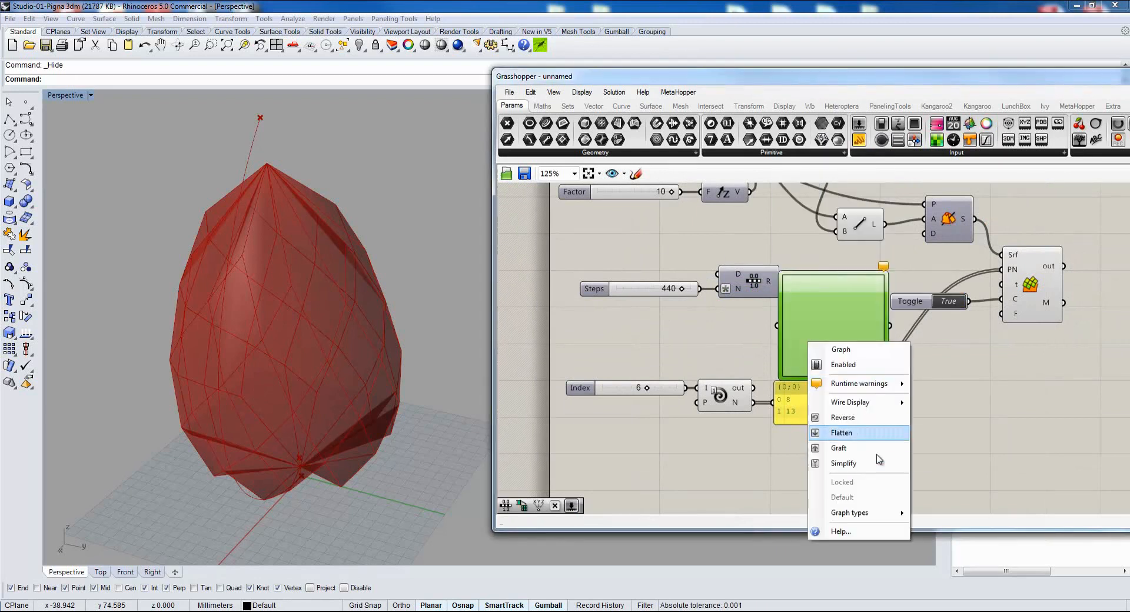
mouse_move(885, 513)
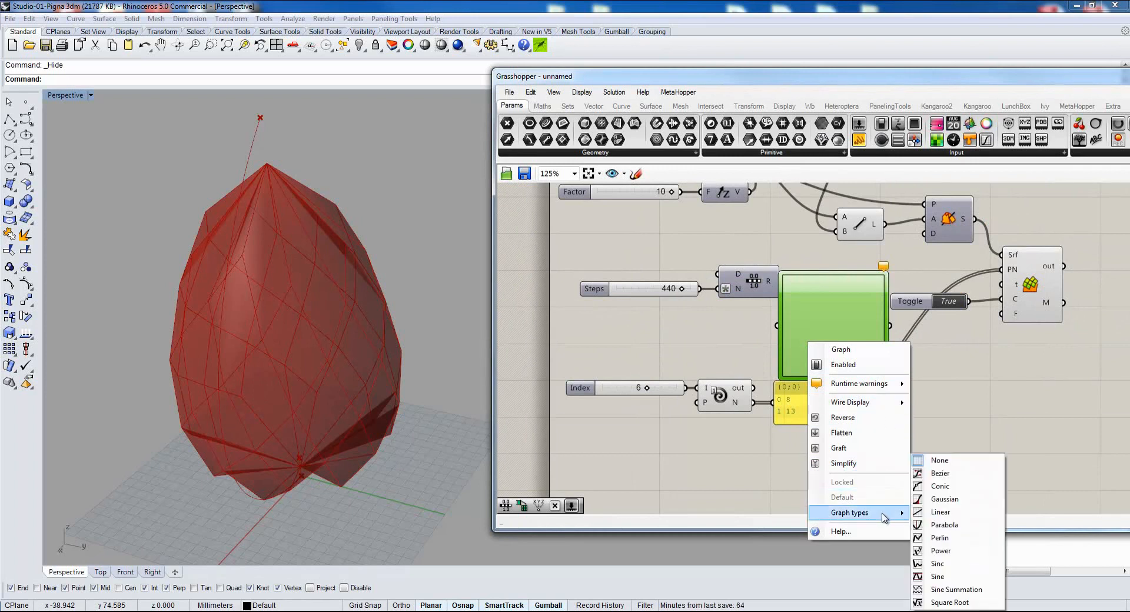
left_click(969, 474)
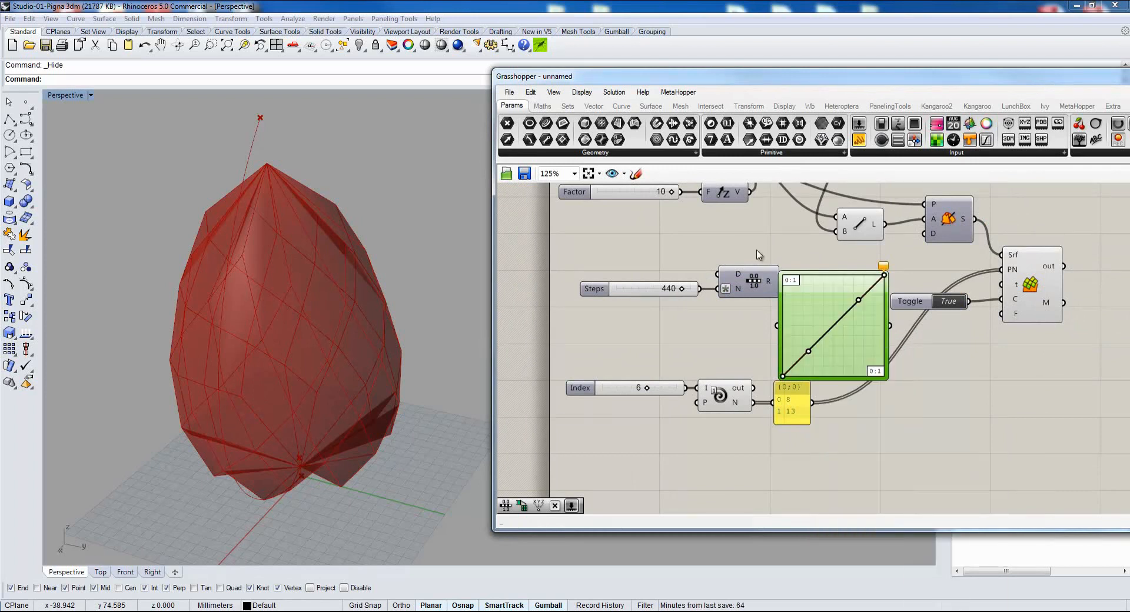
Rearrange the Range group and connect Range's R output through the Graph Mapper to PhylloSurface's t input.
left_click_drag(763, 264, 685, 303)
left_click_drag(749, 284, 777, 324)
left_click(764, 356)
left_click_drag(855, 339, 817, 336)
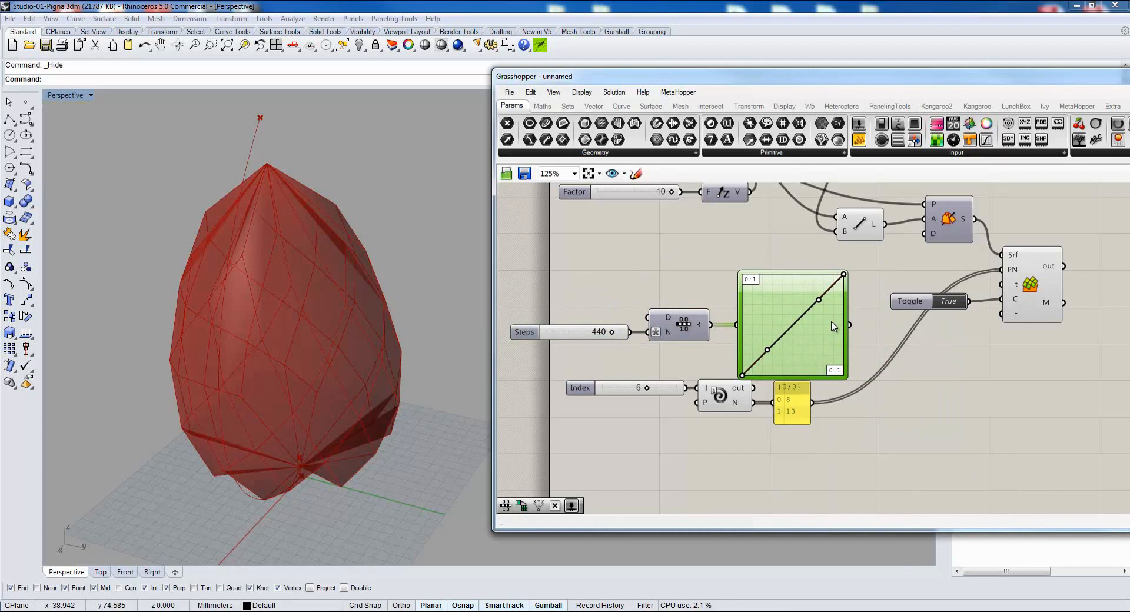
left_click_drag(851, 326, 992, 284)
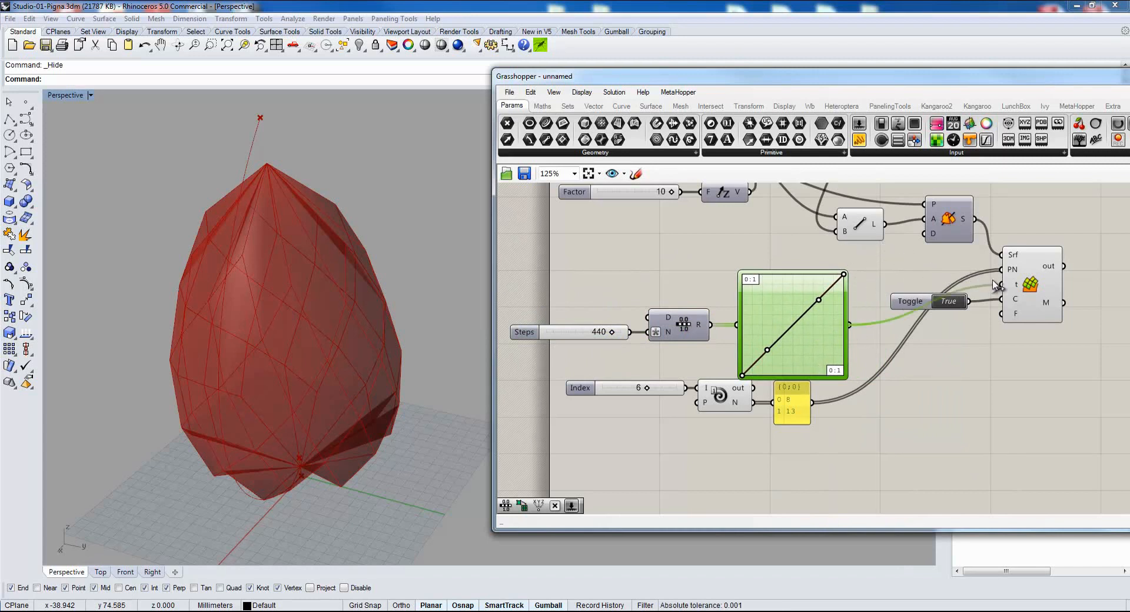
Shape the Bezier graph into an S-curve by moving its two handles to the graph's upper and lower edges.
right_click_drag(207, 303, 494, 317)
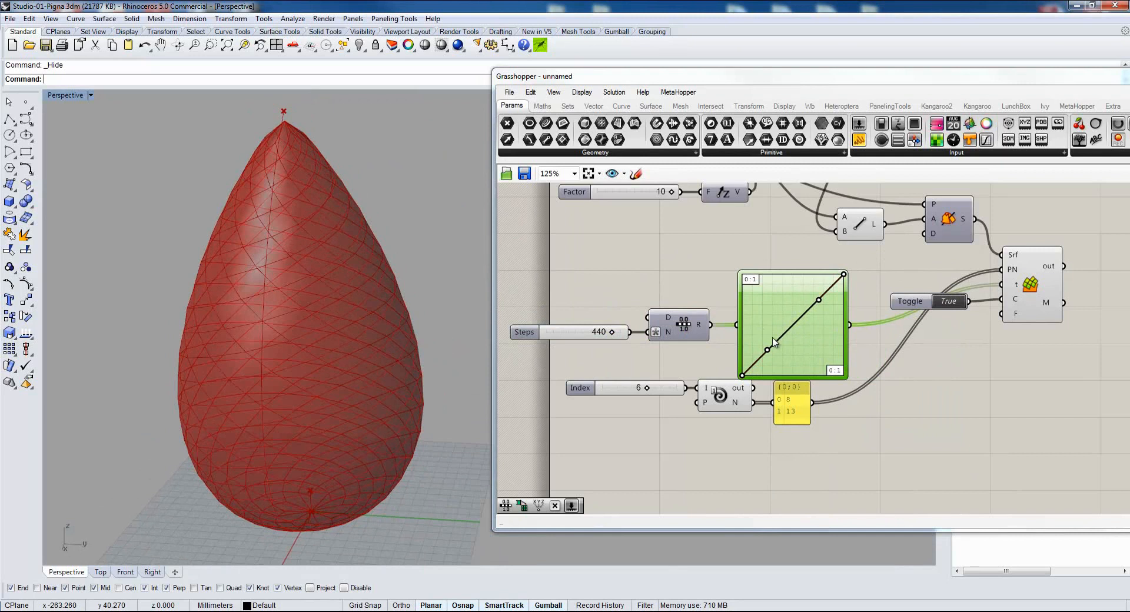
left_click_drag(767, 350, 810, 376)
left_click_drag(818, 300, 812, 261)
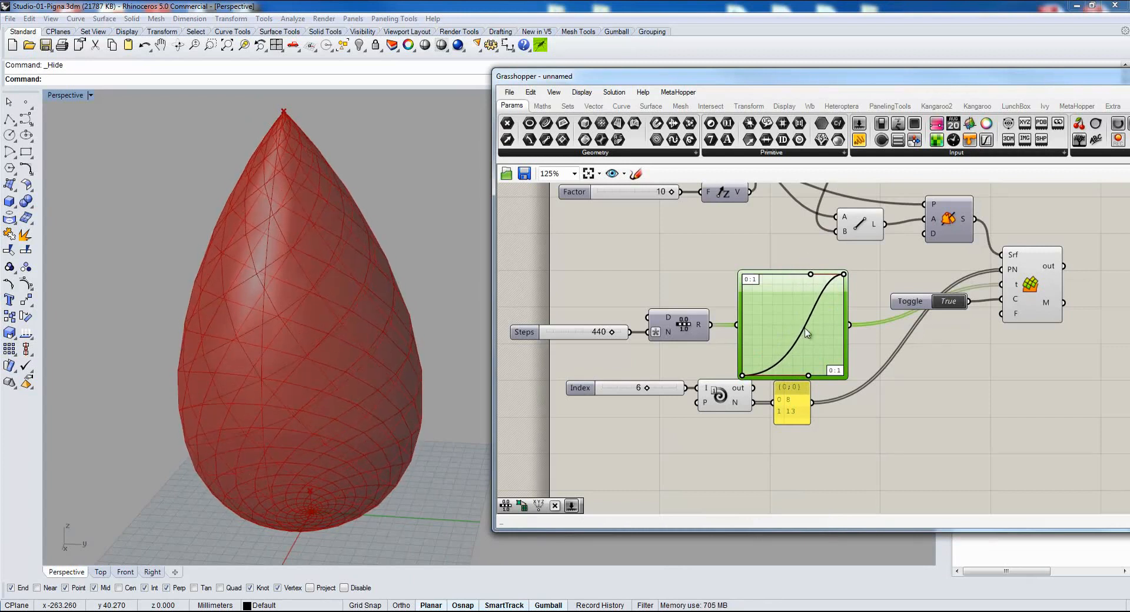
scroll(244, 373, "up", 10)
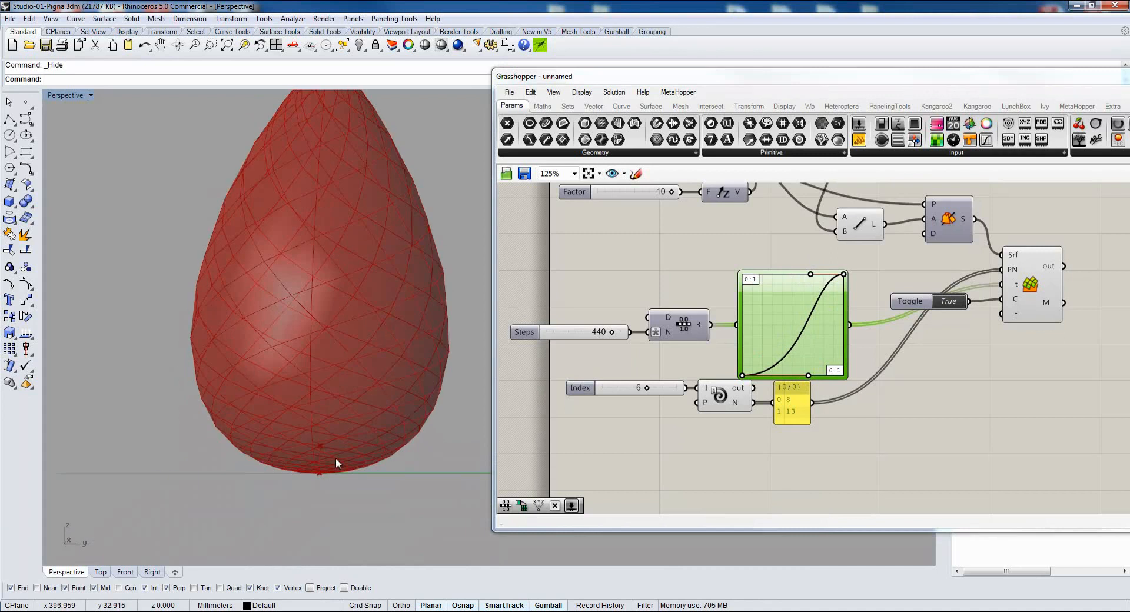
scroll(321, 370, "down", 8)
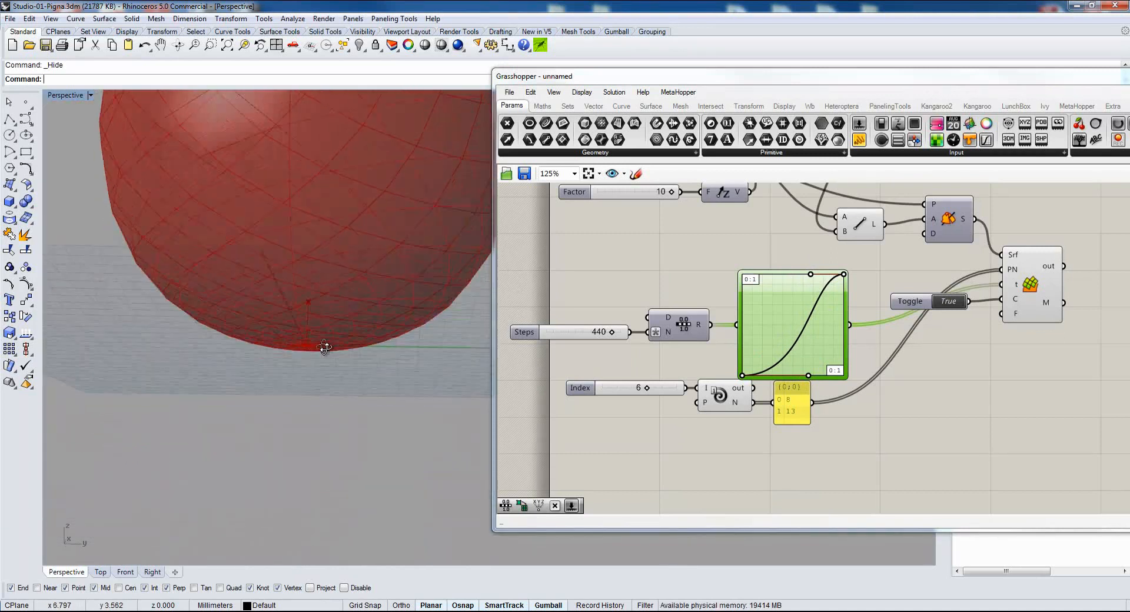
left_click_drag(809, 374, 780, 382)
right_click_drag(384, 247, 346, 315)
scroll(383, 308, "down", 8)
scroll(330, 285, "up", 5)
scroll(1012, 383, "down", 2)
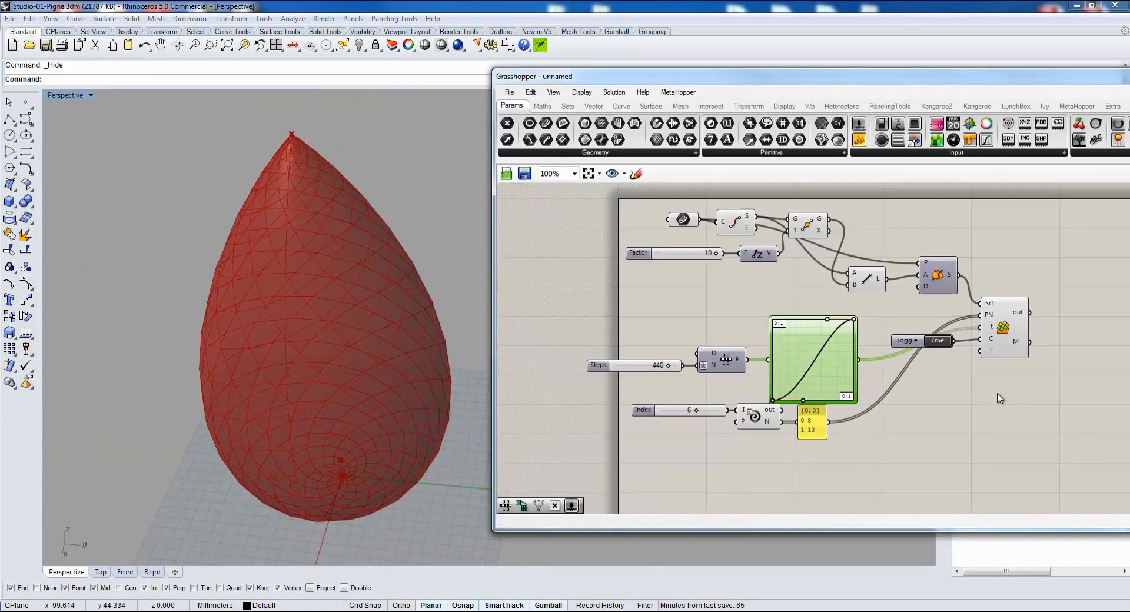
Space out the definition by moving PhylloSurface away from the Graph Mapper and repositioning the range and Fibonacci components.
left_click_drag(1004, 327, 1023, 356)
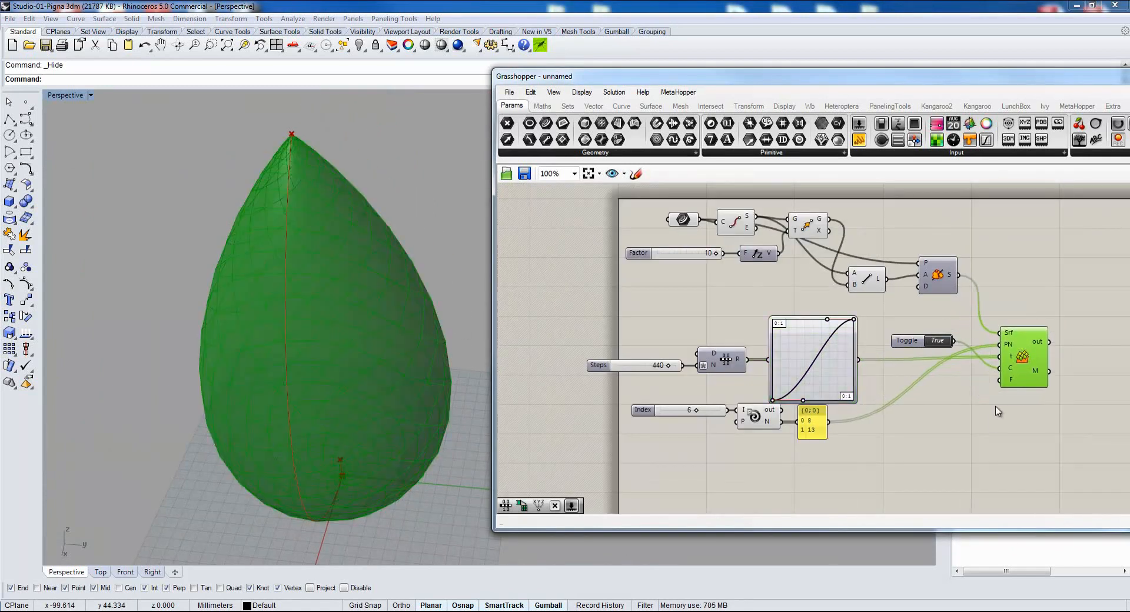
right_click_drag(992, 425, 938, 417)
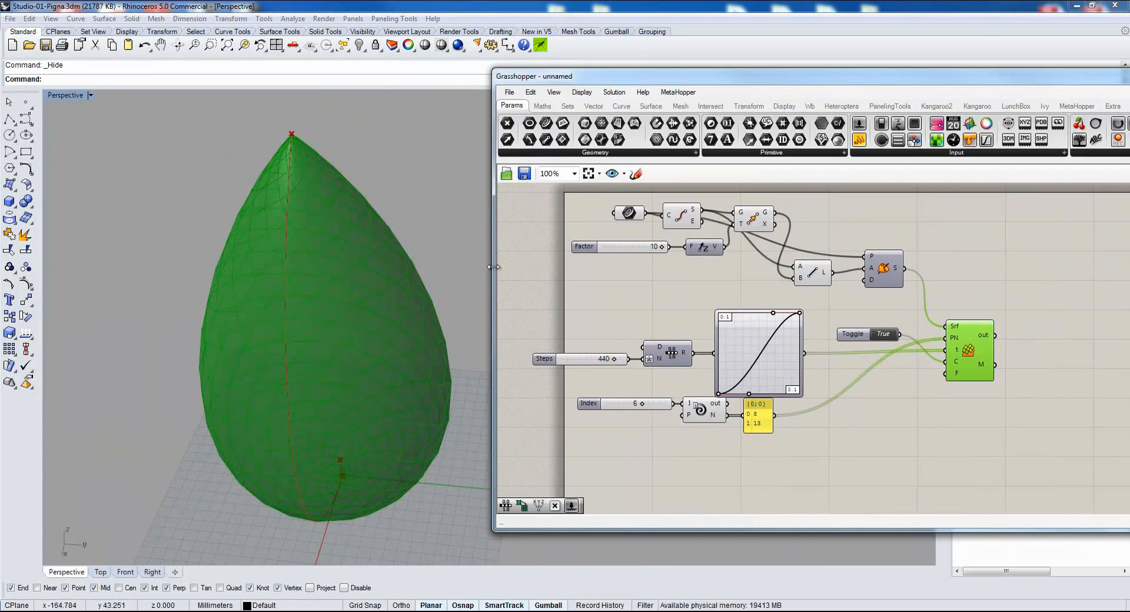
right_click_drag(939, 407, 903, 423)
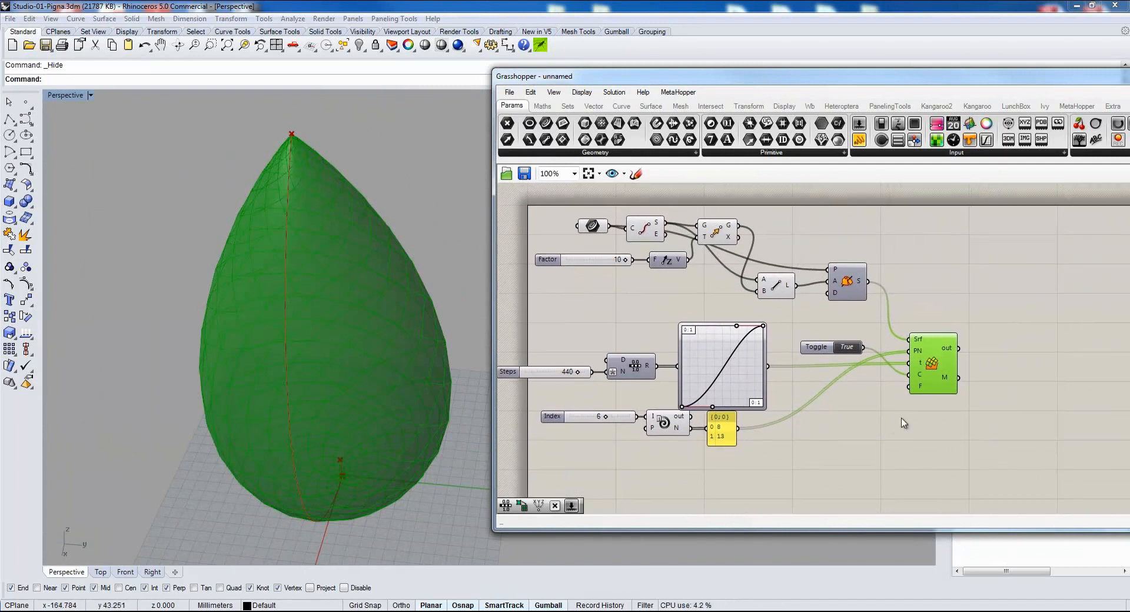
left_click_drag(727, 306, 510, 402)
left_click_drag(697, 365, 706, 347)
left_click(944, 399)
Place two Weaverbird mesh transform components with M, D and T inputs beside PhylloSurface.
scroll(902, 394, "up", 2)
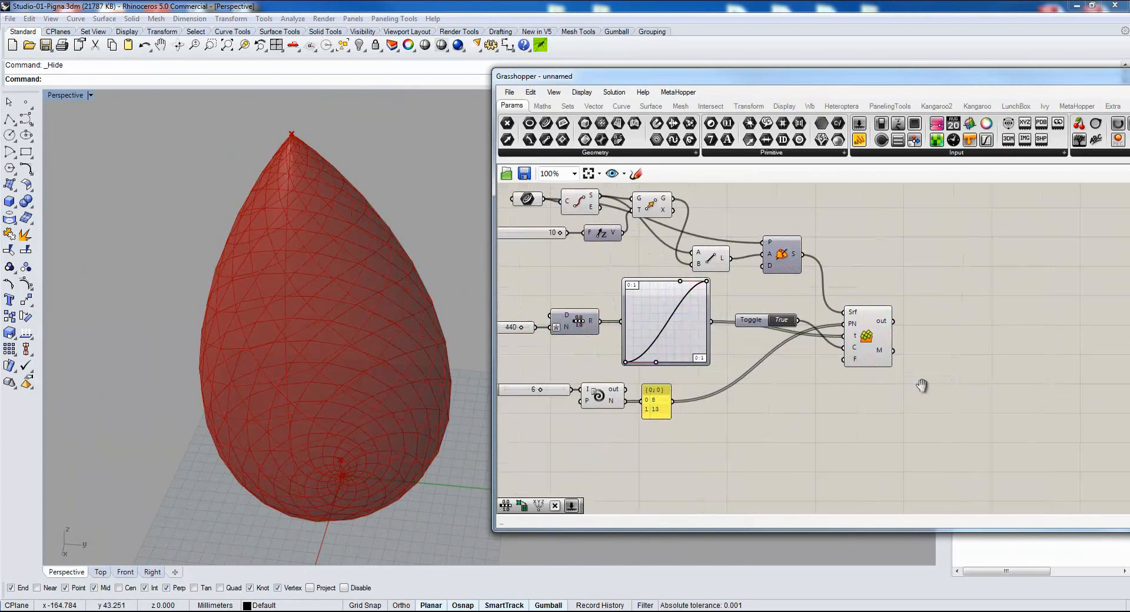
double_click(902, 395)
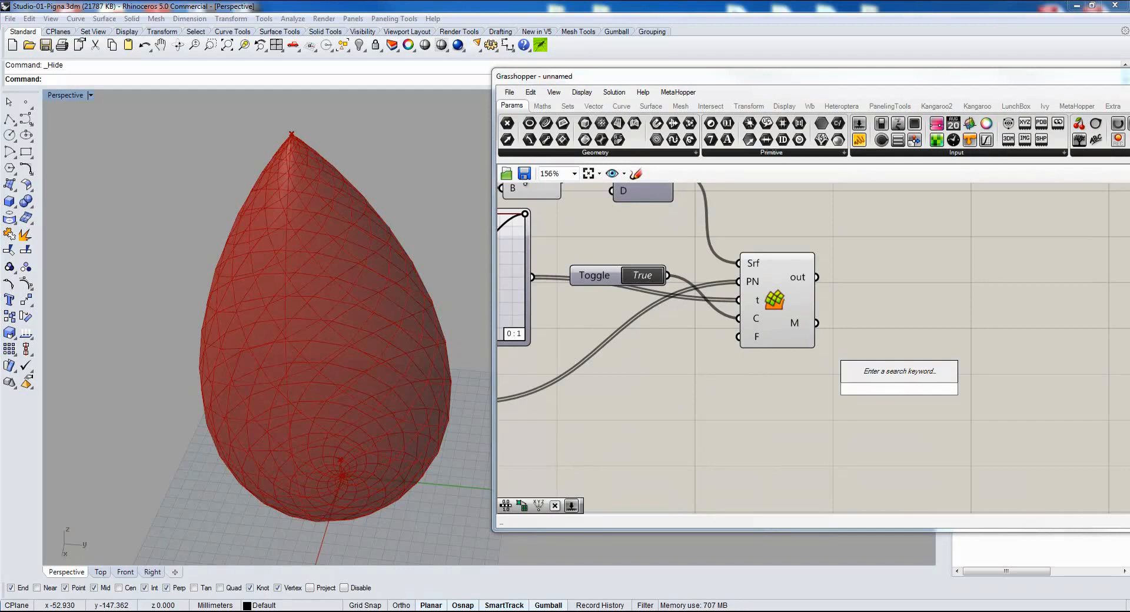
left_click(809, 106)
left_click_drag(822, 123, 941, 416)
right_click_drag(825, 432, 746, 405)
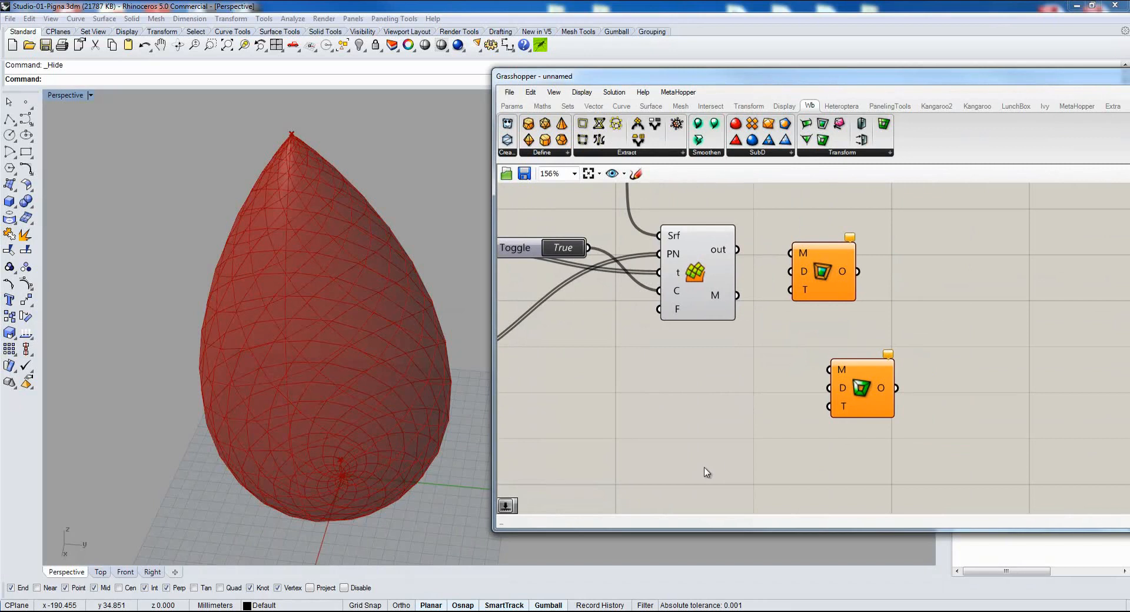
Add a number slider set to 10.00 and connect it to the D inputs of both Weaverbird components.
double_click(720, 426)
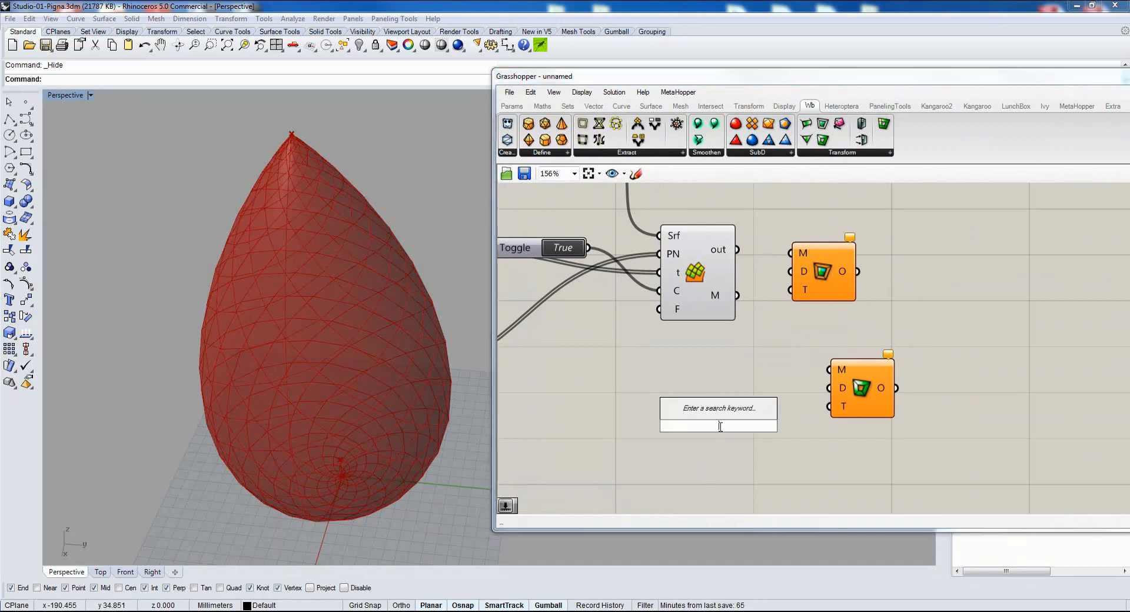
type("1")
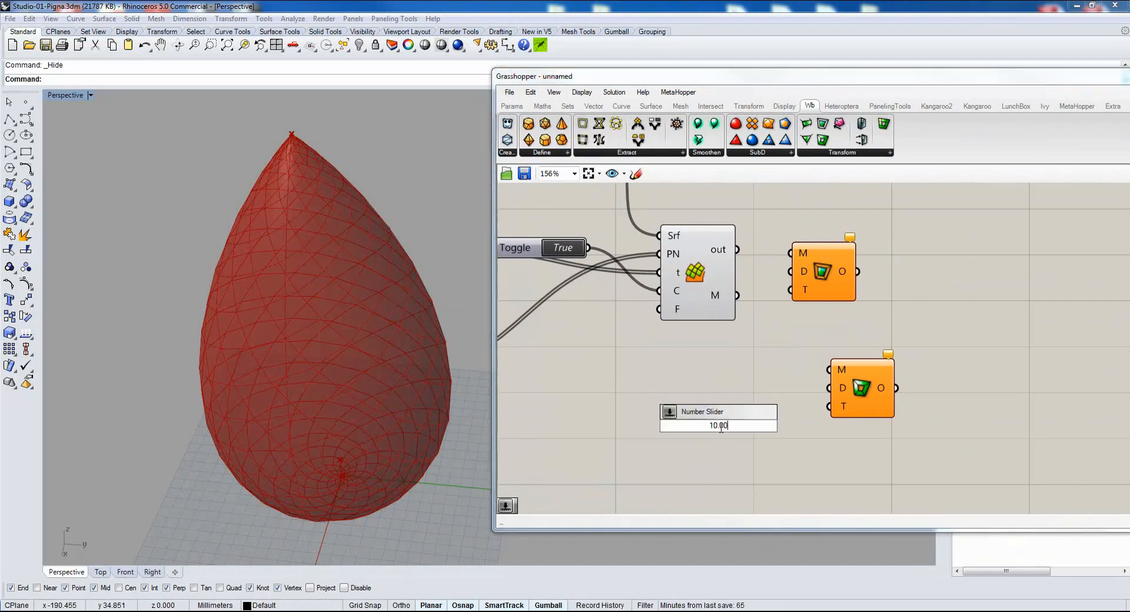
type("0.0")
key("Return")
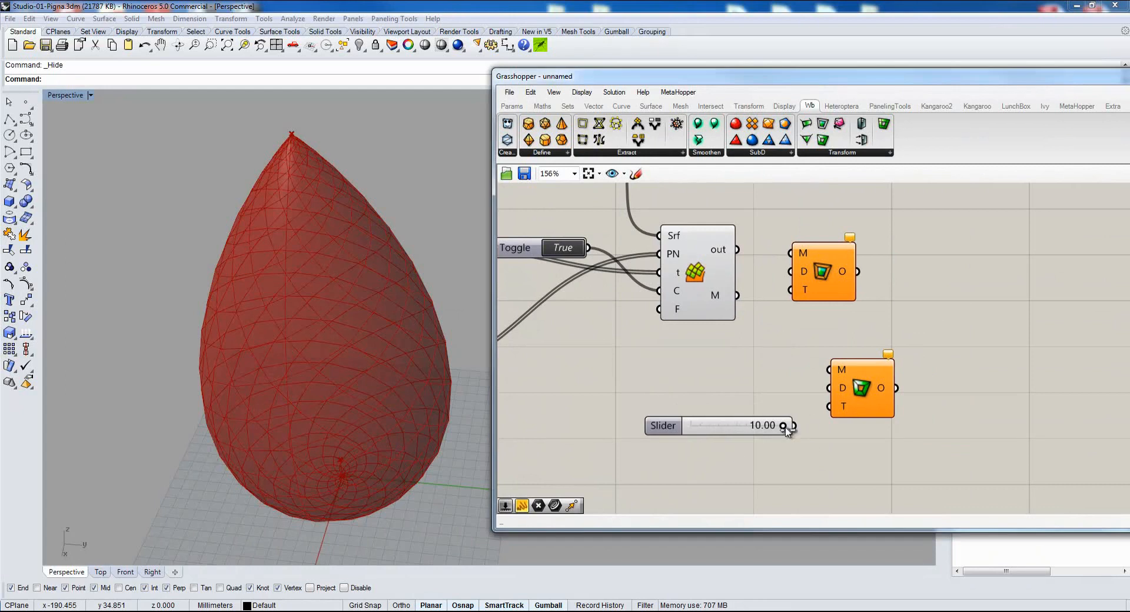
left_click_drag(793, 426, 829, 387)
left_click_drag(808, 430, 789, 271)
Hide PhylloSurface's preview and connect its M output to the M inputs of both Weaverbird components.
left_click(695, 283)
middle_click(672, 405)
left_click(712, 366)
left_click_drag(737, 296, 867, 290)
left_click_drag(738, 296, 853, 368)
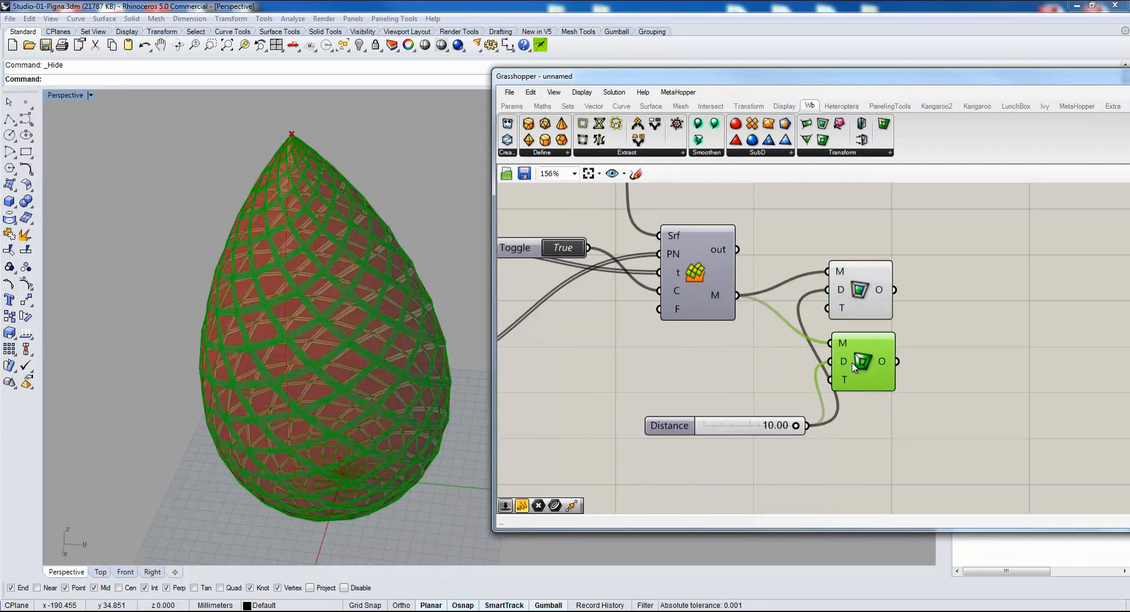
Add Weaverbird's Join Meshes component and flatten its M+ input.
double_click(959, 301)
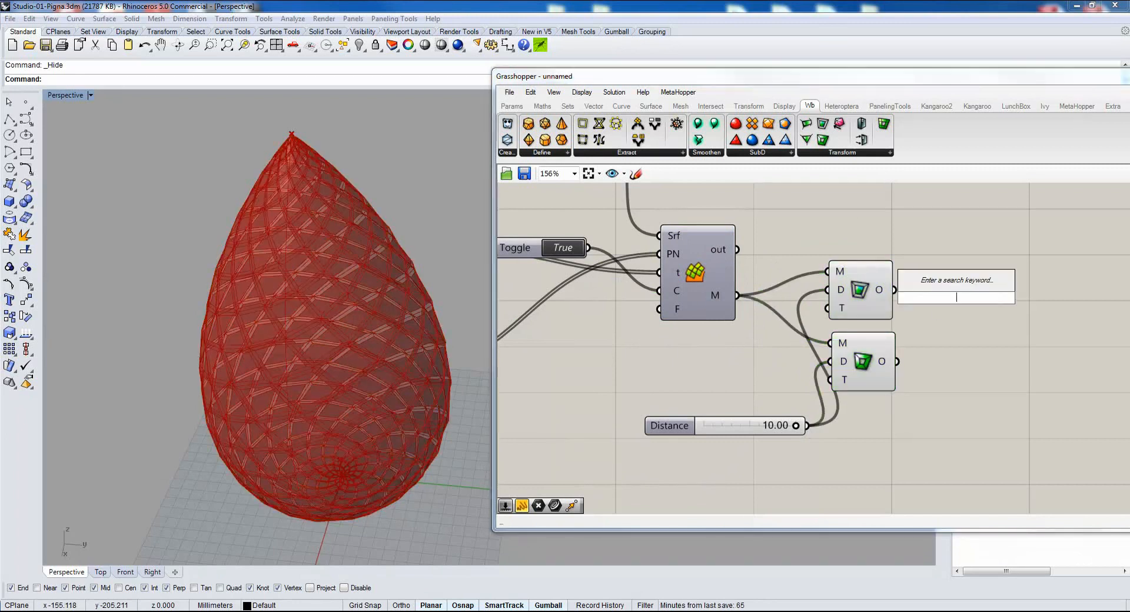
type("join")
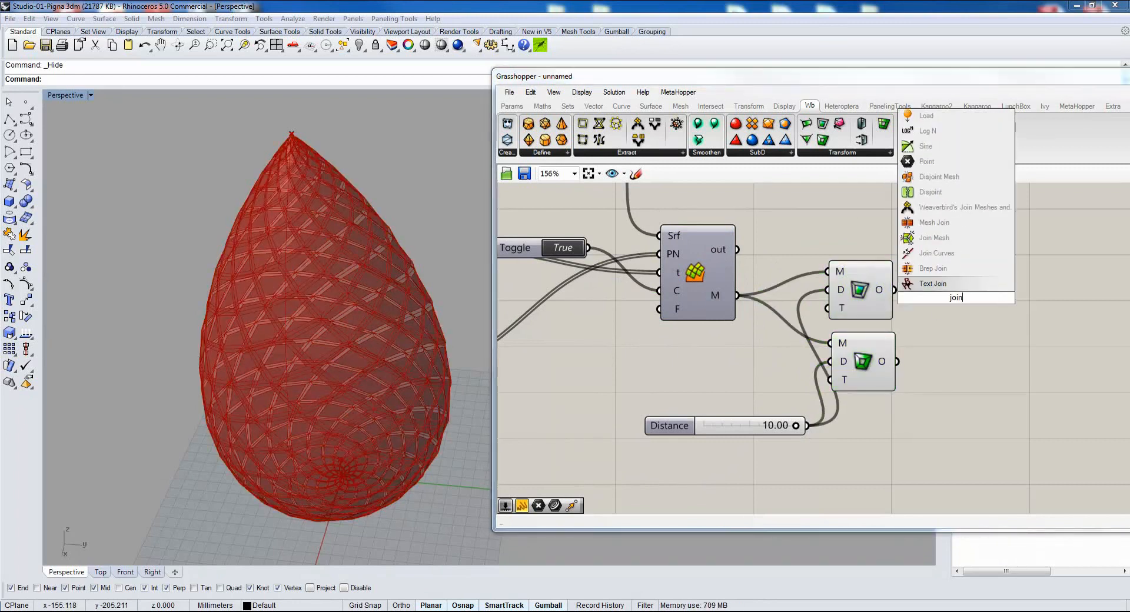
left_click(985, 211)
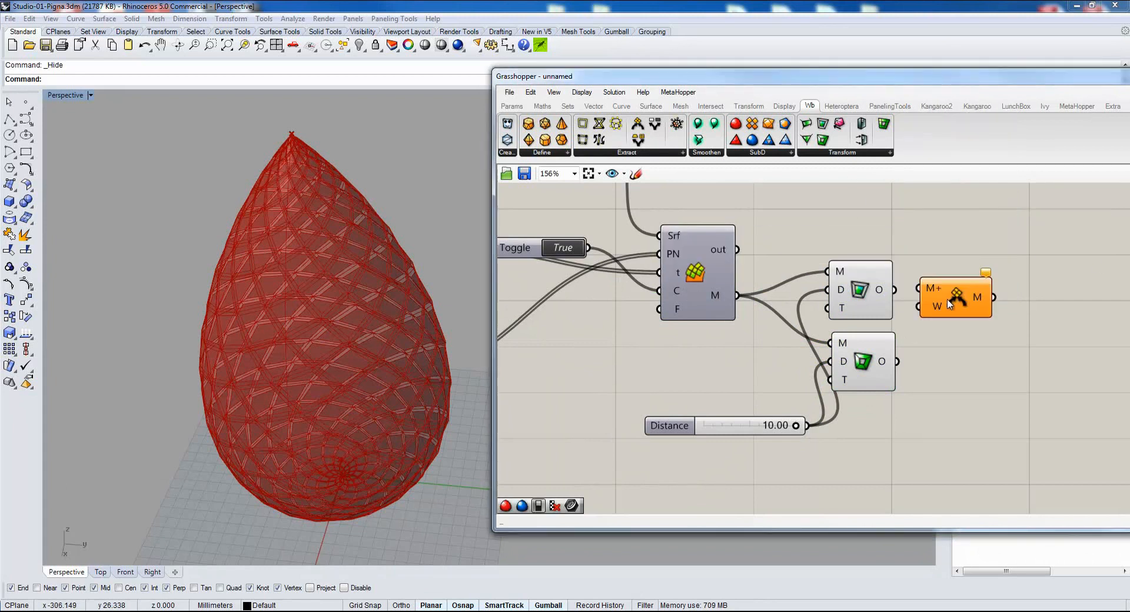
left_click_drag(949, 302, 968, 303)
right_click(970, 301)
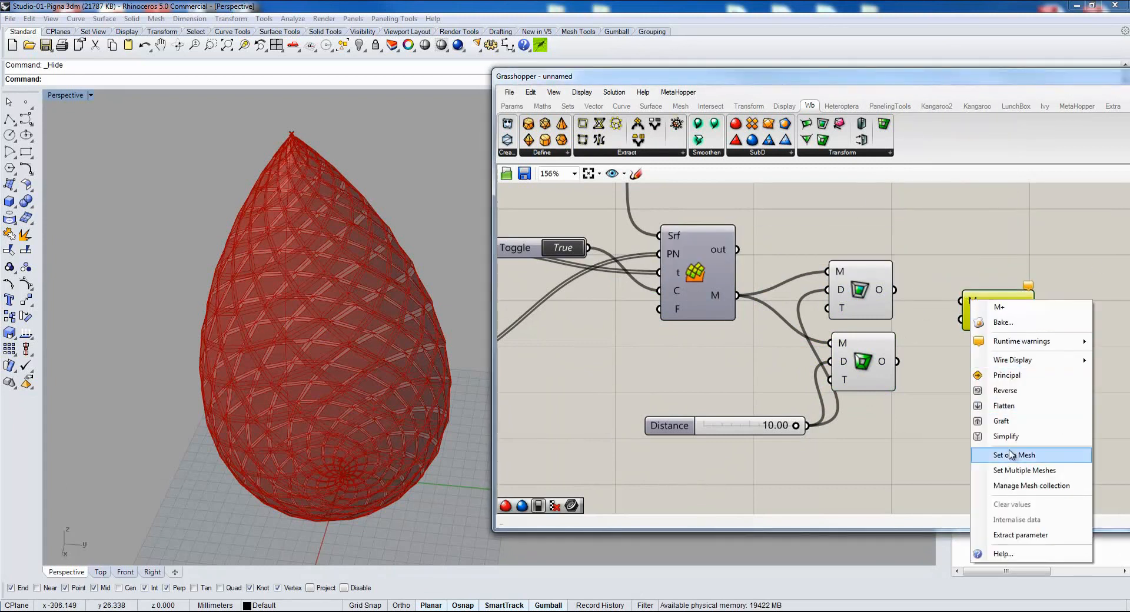
left_click(1012, 406)
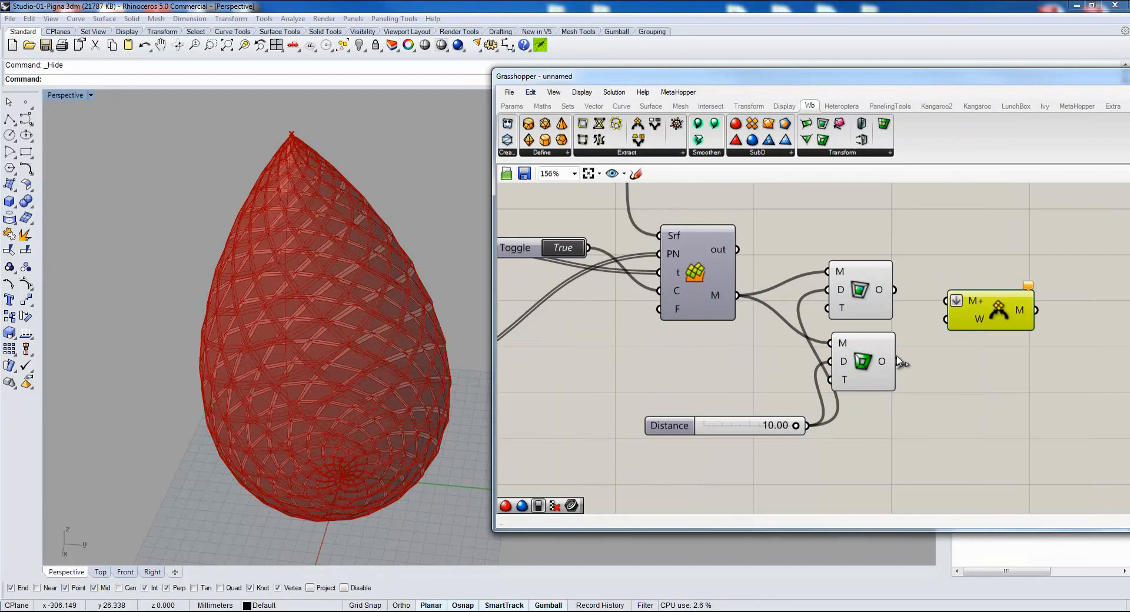
Connect the two Weaverbird transform outputs to the join component's M+ input and hide both transform previews.
left_click_drag(897, 361, 944, 301)
left_click_drag(899, 236, 857, 364)
middle_click(857, 430)
left_click(900, 393)
right_click_drag(355, 351, 414, 385)
scroll(317, 343, "down", 5)
scroll(318, 341, "up", 8)
scroll(415, 385, "down", 7)
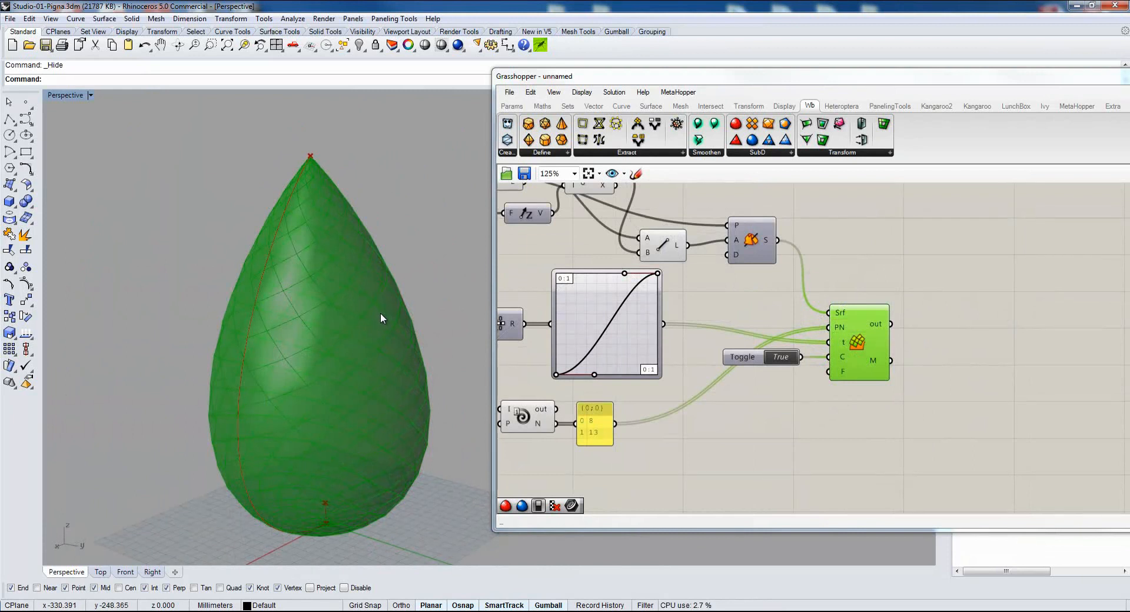
Tidy the definition by repositioning the Graph Mapper, PhylloSurface and the True toggle so their wires run straight.
left_click_drag(600, 325, 605, 338)
left_click_drag(879, 351, 876, 347)
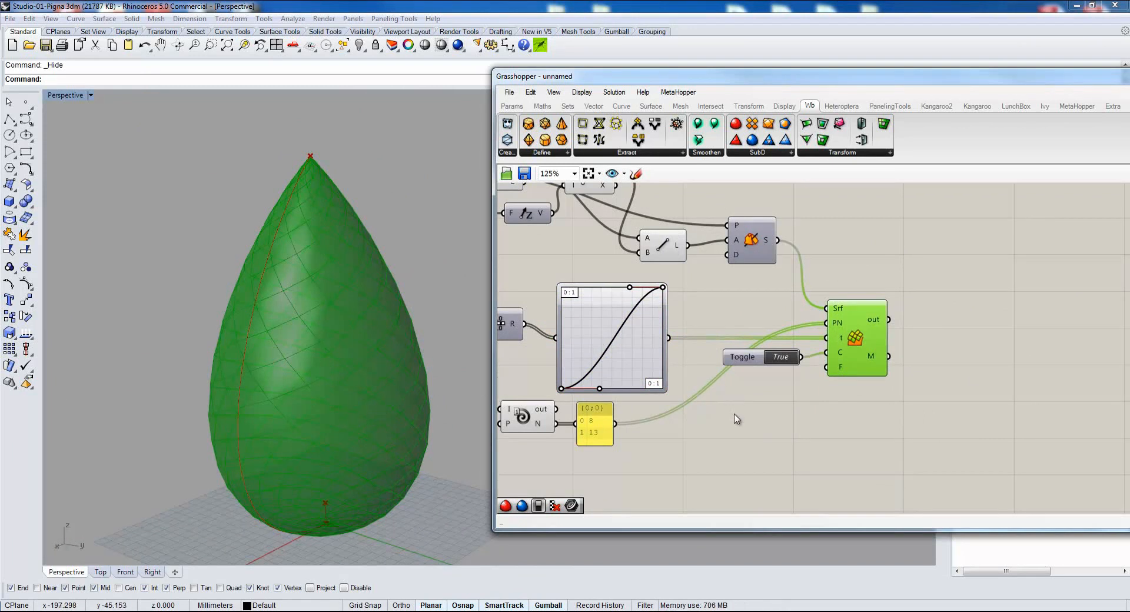
left_click_drag(763, 365, 759, 360)
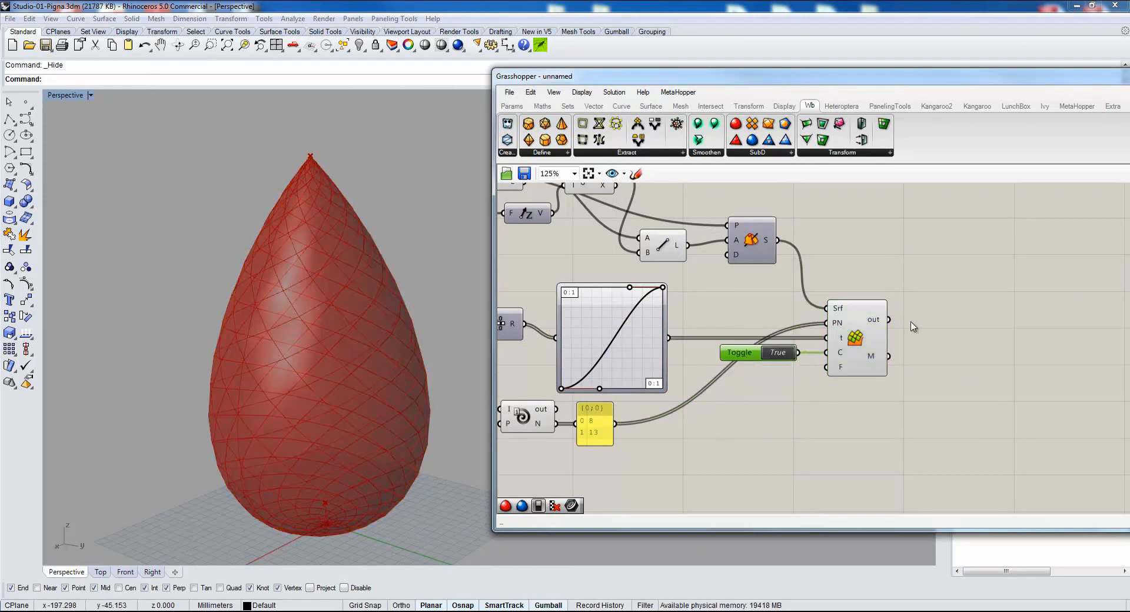
left_click(860, 353)
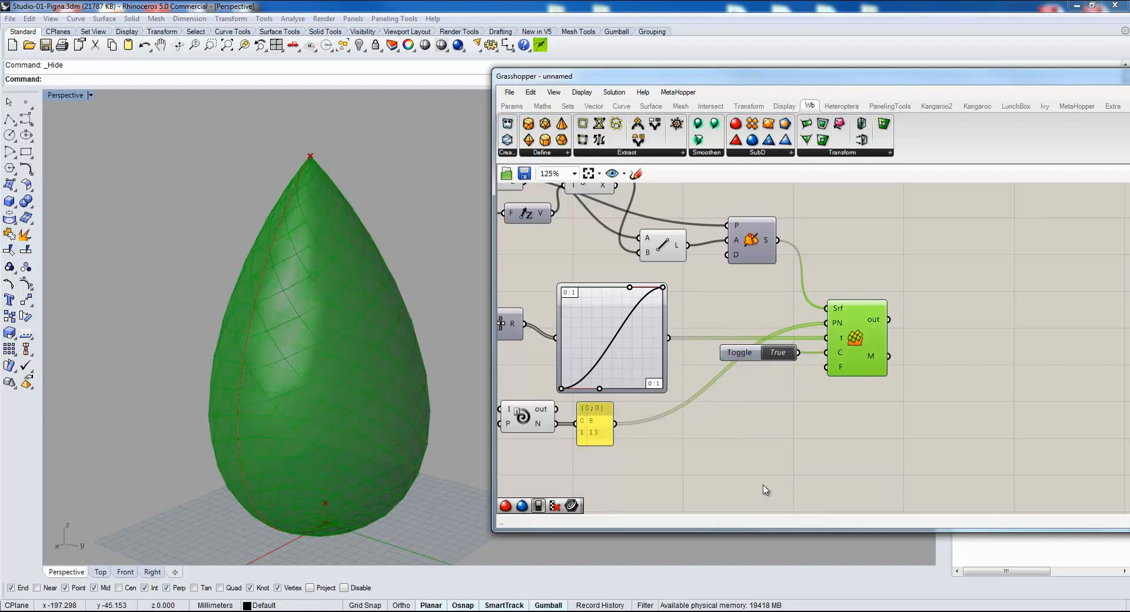
right_click_drag(895, 440, 801, 434)
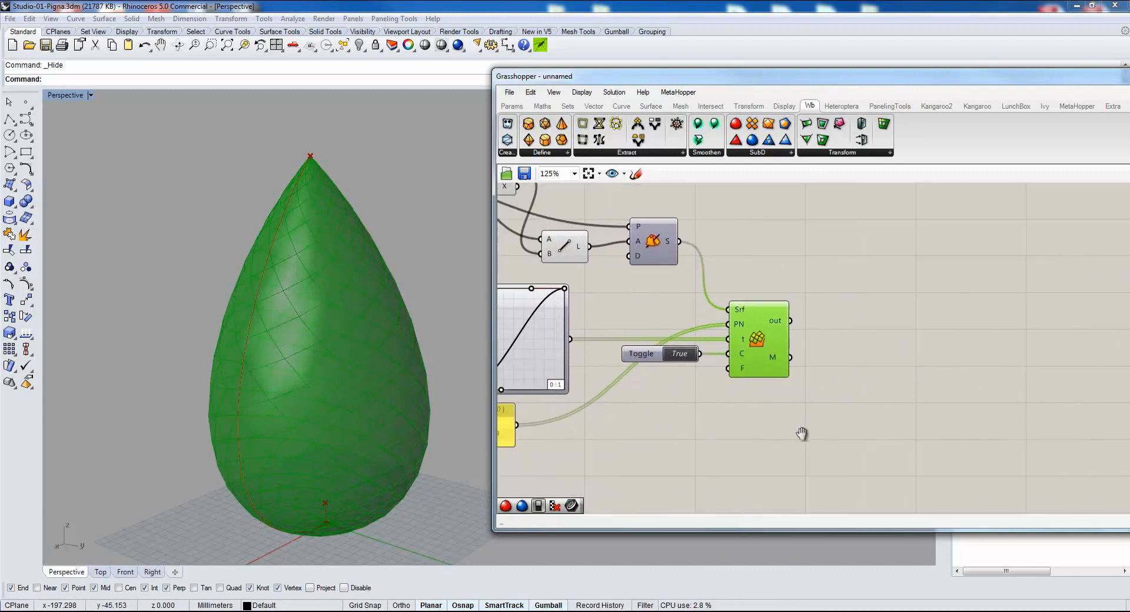
right_click_drag(860, 400, 830, 411)
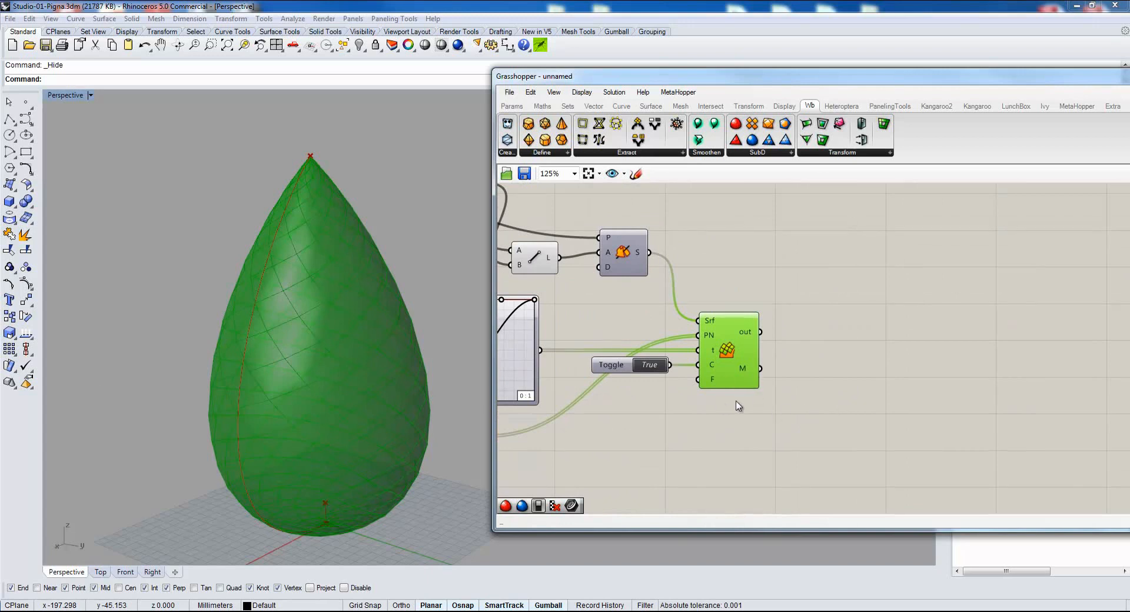
left_click(861, 378)
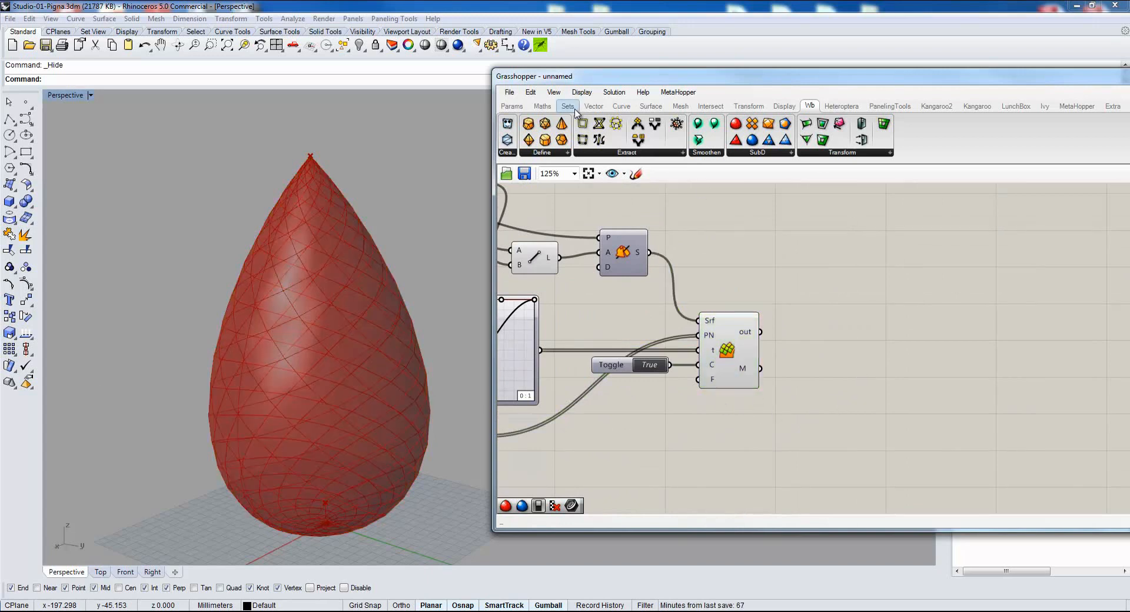
Add a Face Boundaries component, connect PhylloSurface's M output to it, and hide PhylloSurface's preview.
left_click(681, 107)
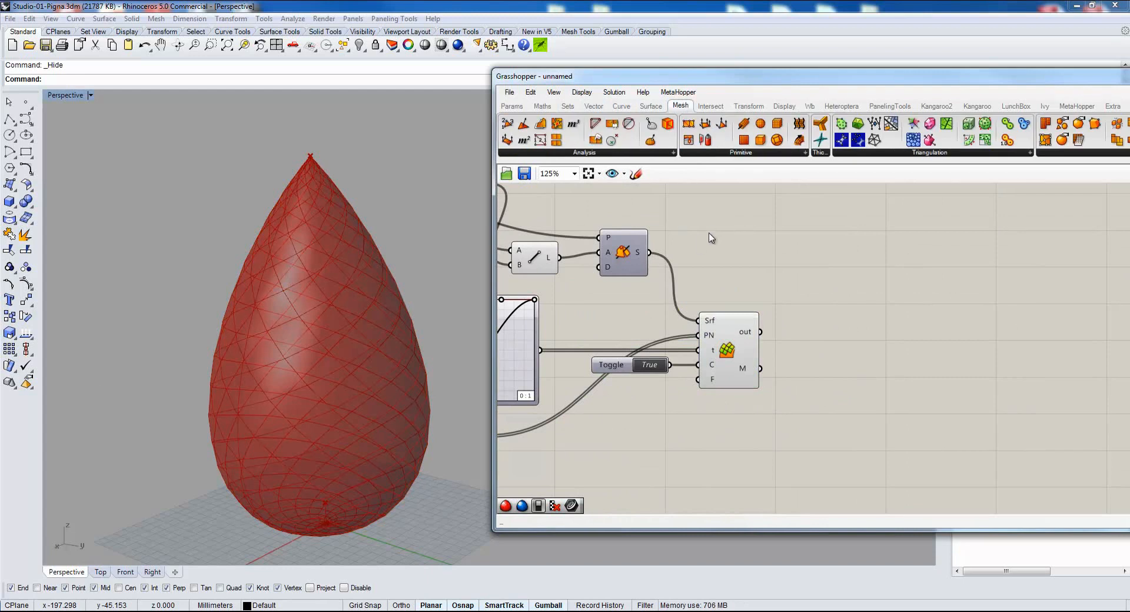
left_click_drag(600, 126, 903, 371)
mouse_move(760, 369)
left_mouse_down()
mouse_move(886, 380)
mouse_move(818, 369)
left_mouse_up()
left_click(730, 347)
middle_click(732, 338)
left_click(771, 301)
Add an Explode curve component and connect the Face Boundaries B output to its C input.
double_click(961, 372)
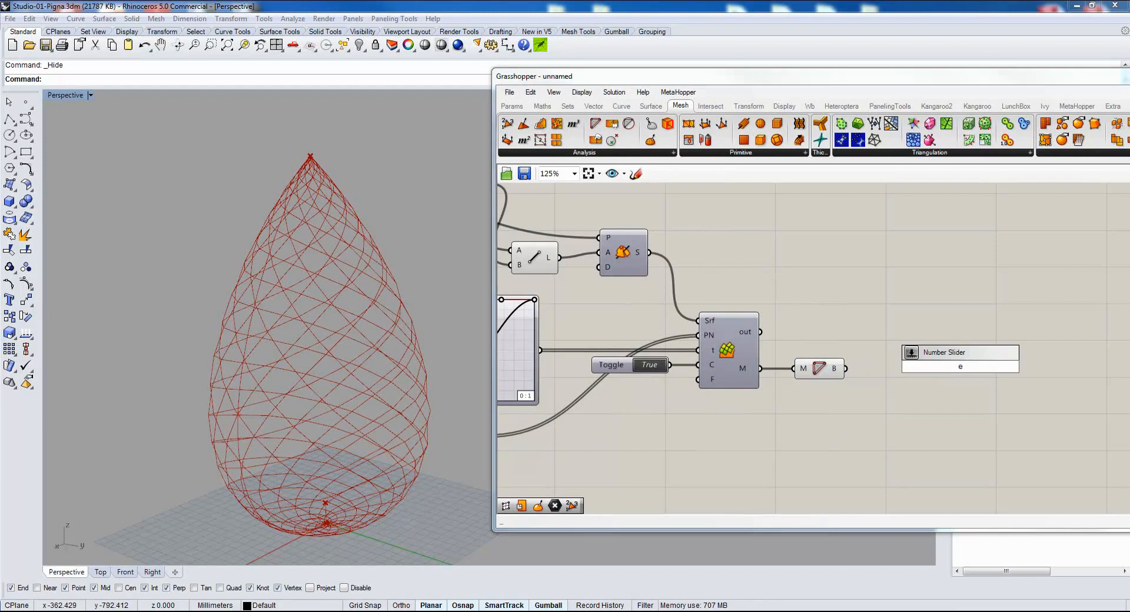
type("explode")
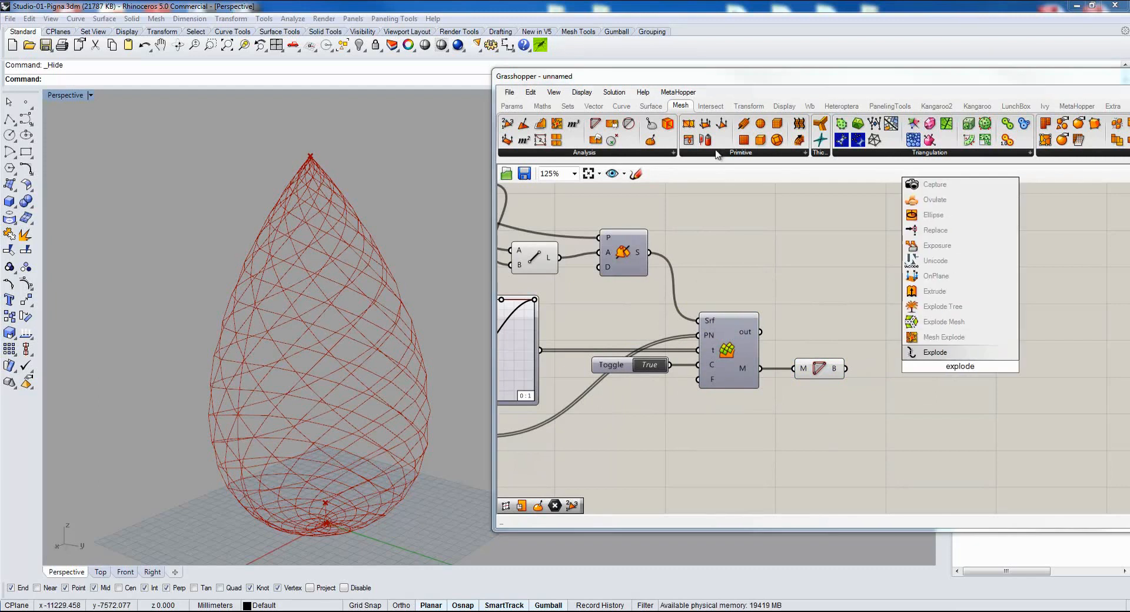
left_click(920, 353)
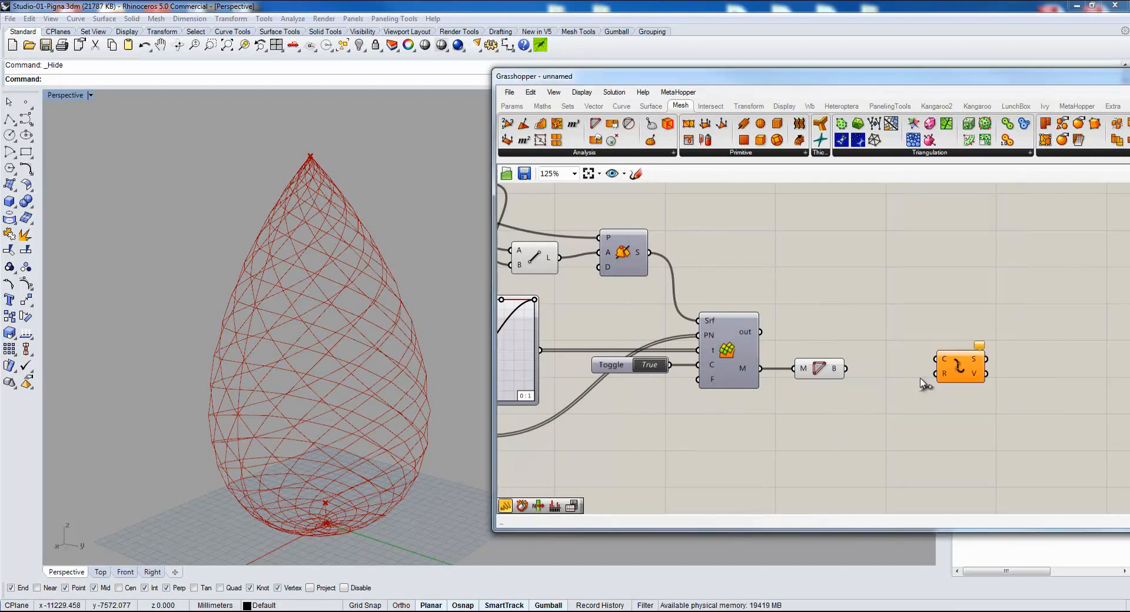
left_click_drag(966, 370, 936, 382)
left_click_drag(845, 369, 928, 369)
right_click_drag(920, 427, 831, 403)
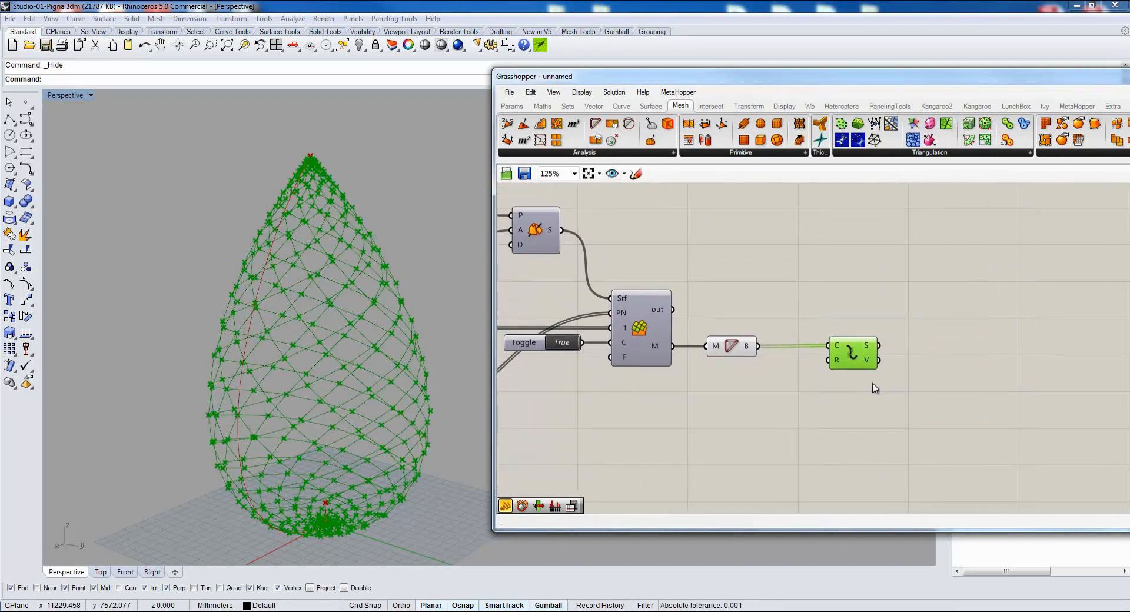
left_click(940, 322)
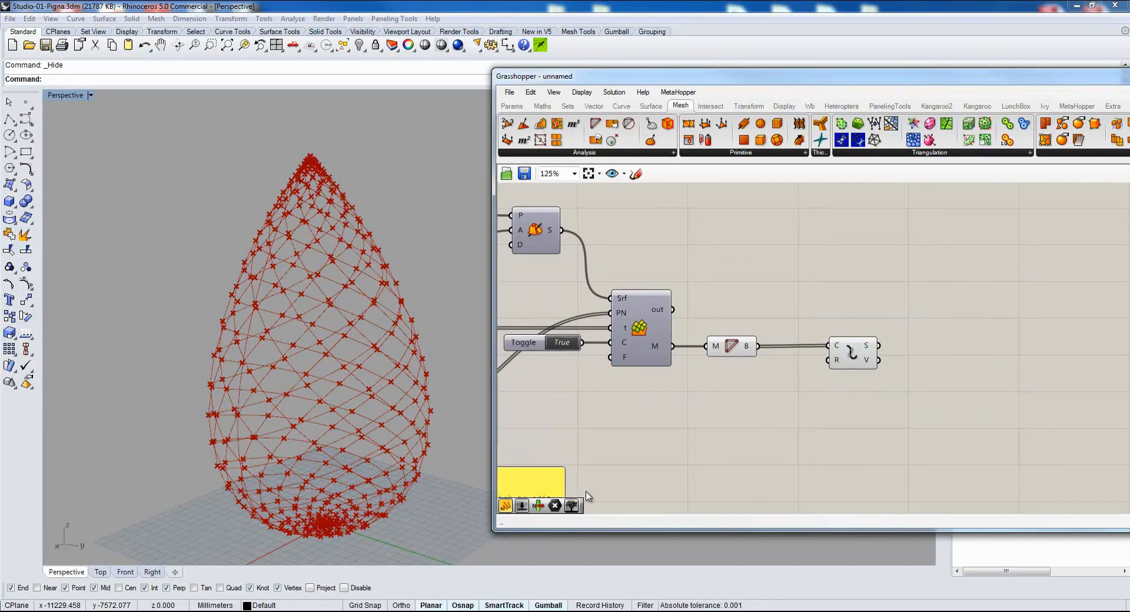
Place a panel beside Explode and connect its S output to inspect the segment data.
left_click_drag(522, 489, 980, 322)
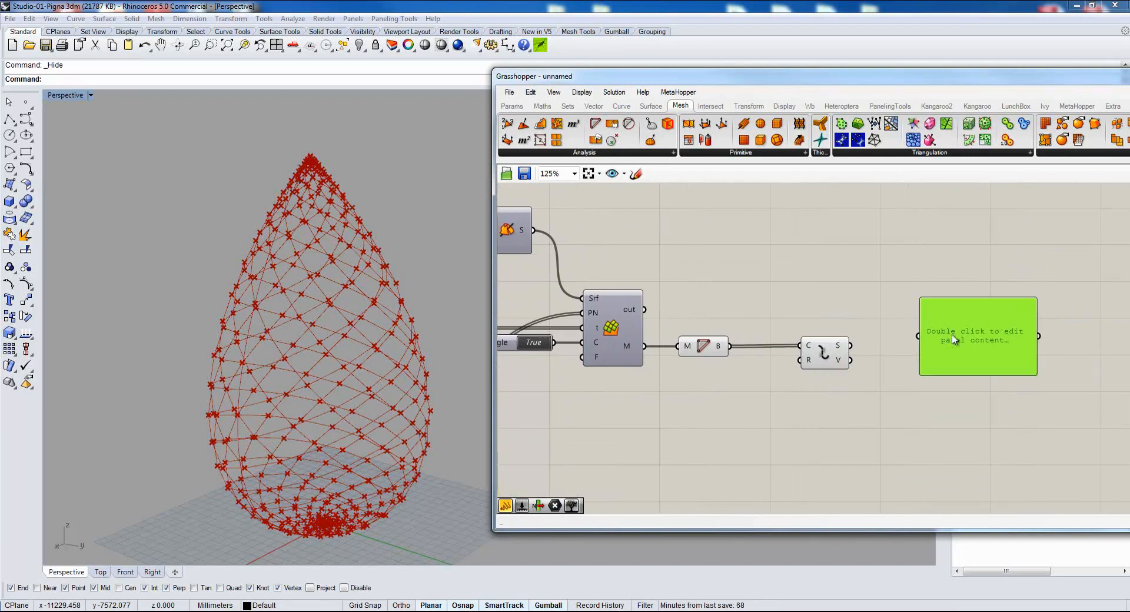
right_click_drag(947, 335, 768, 365)
scroll(765, 366, "up", 2)
scroll(767, 369, "up", 1)
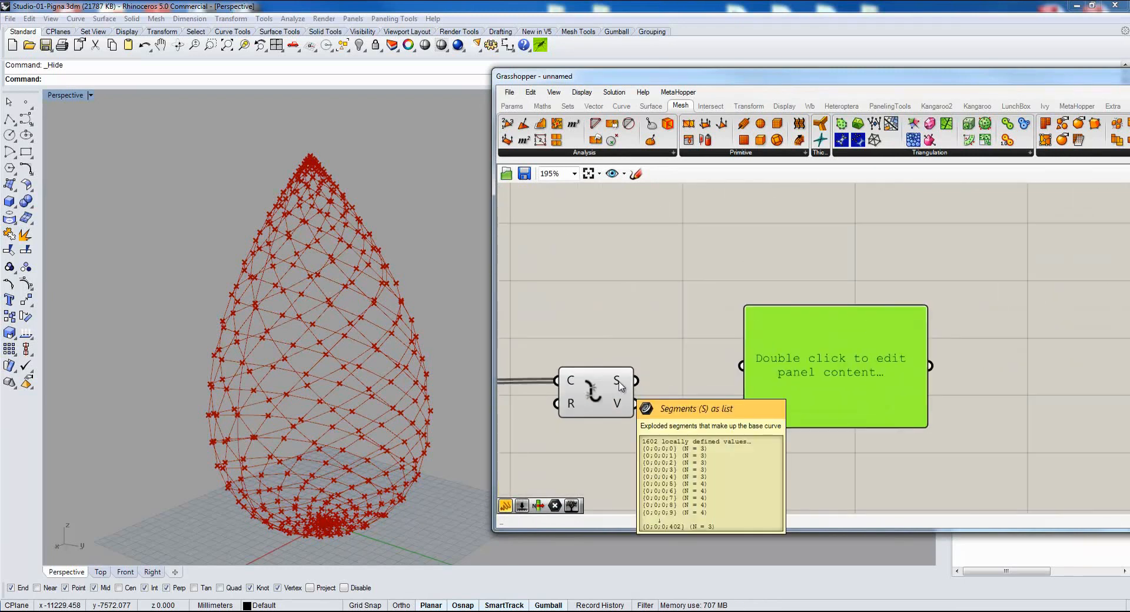
left_click_drag(635, 381, 726, 369)
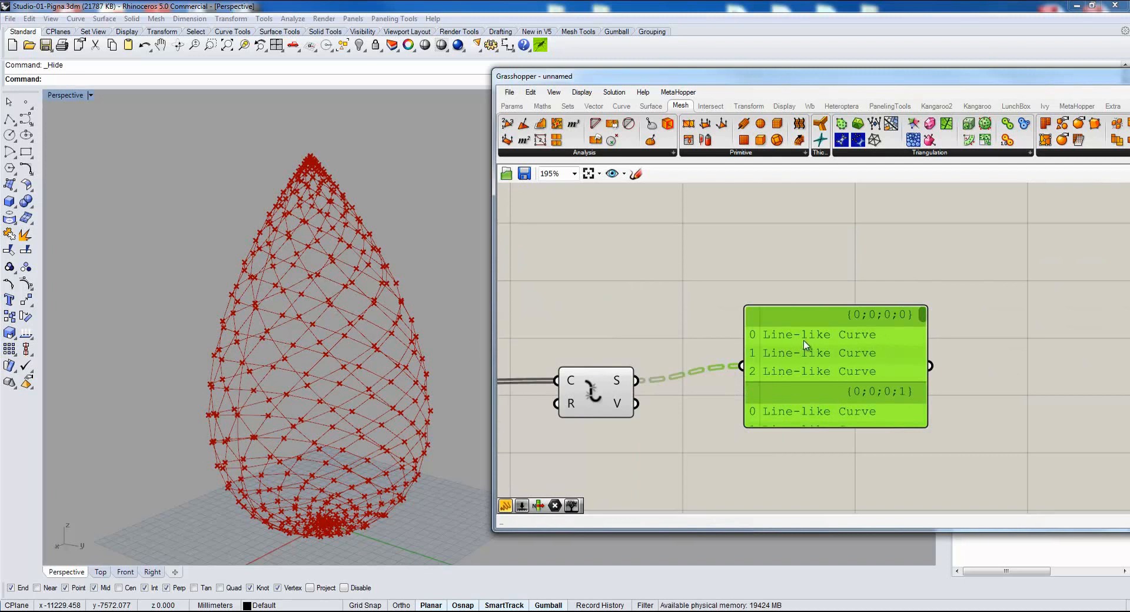
Connect Explode's V output to the panel and enlarge the panel to inspect the vertex lists.
left_click_drag(636, 404, 742, 366)
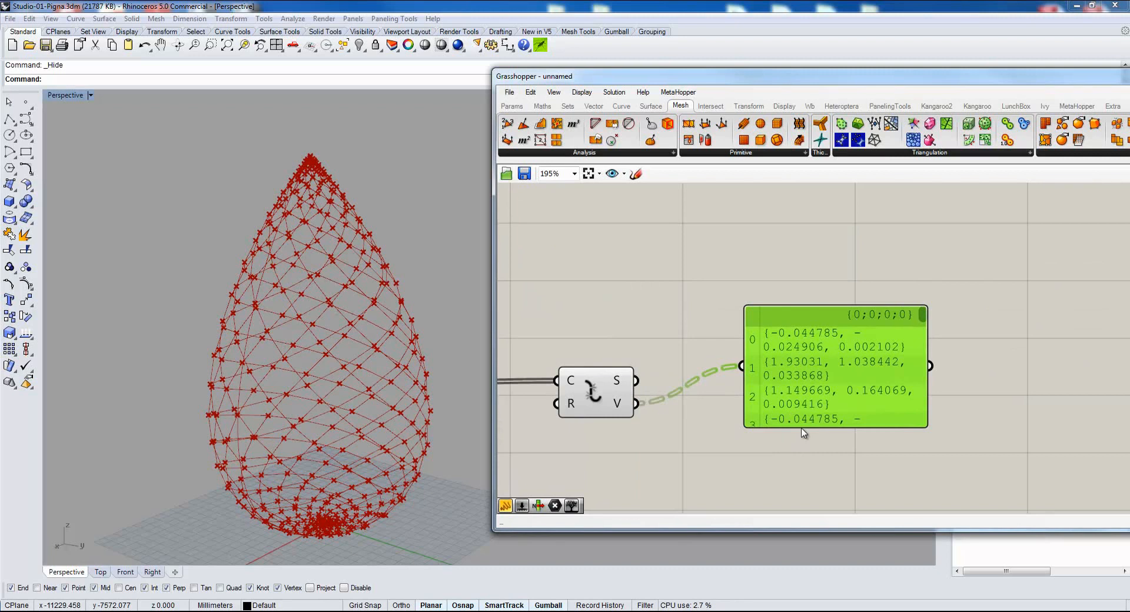
left_click_drag(800, 427, 797, 486)
scroll(699, 377, "down", 3)
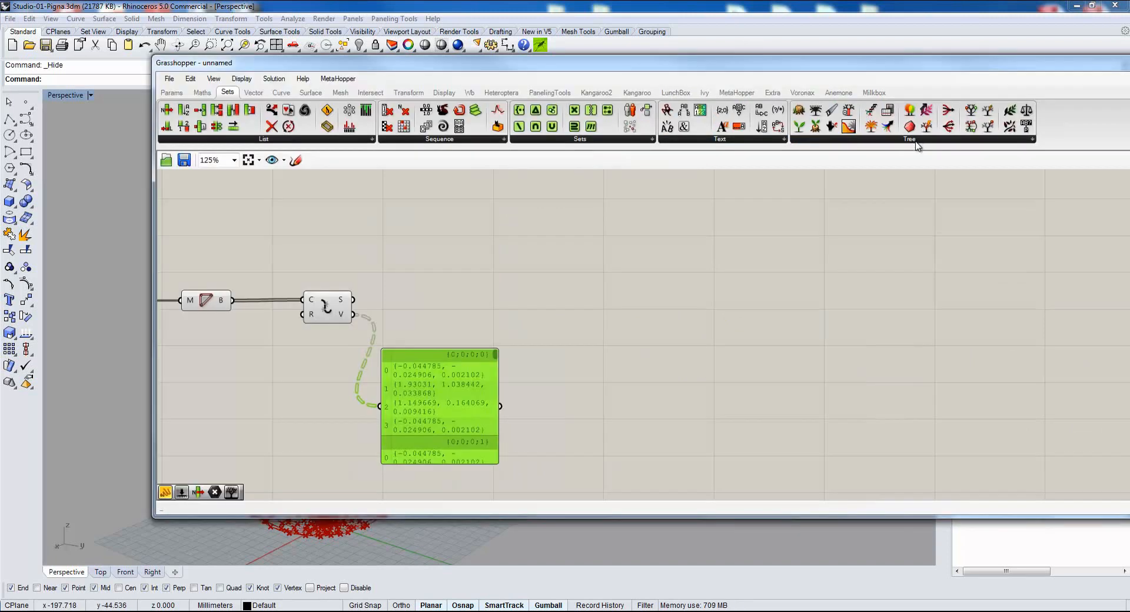
Add a Prune Tree component on the canvas after Explode.
left_click(916, 145)
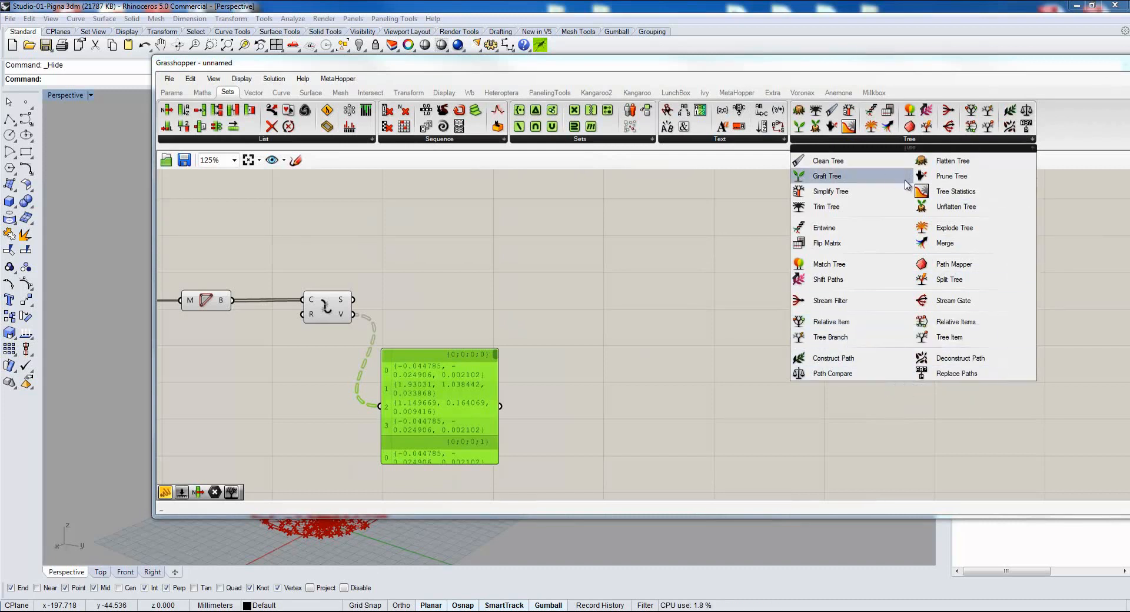
left_click(924, 180)
left_click(630, 343)
right_click_drag(548, 443, 459, 384)
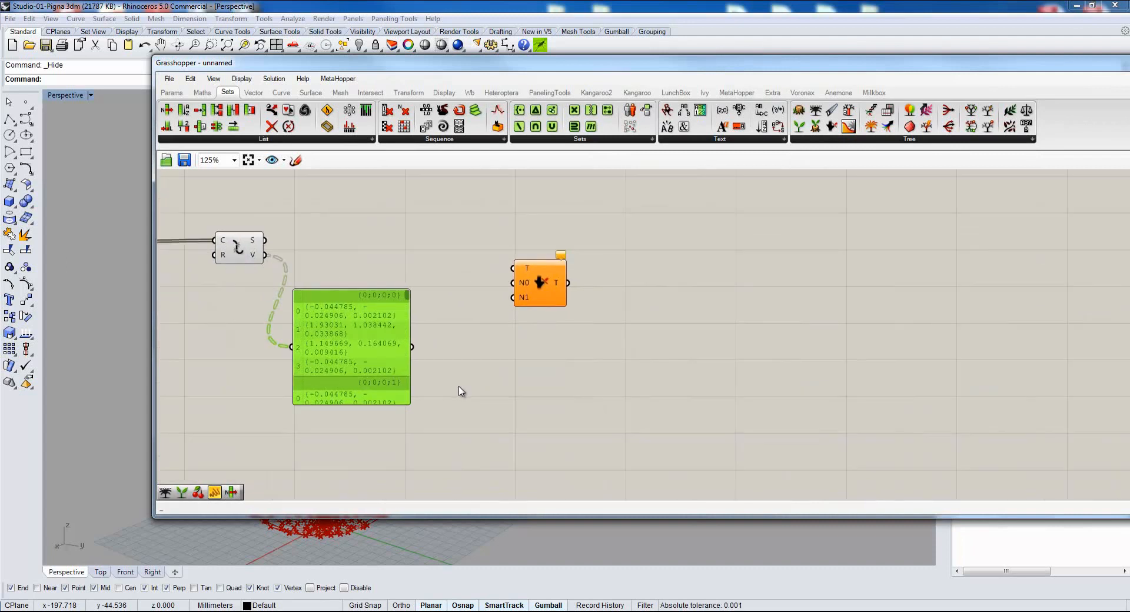
Delete the panel connected to Explode's V output.
double_click(479, 381)
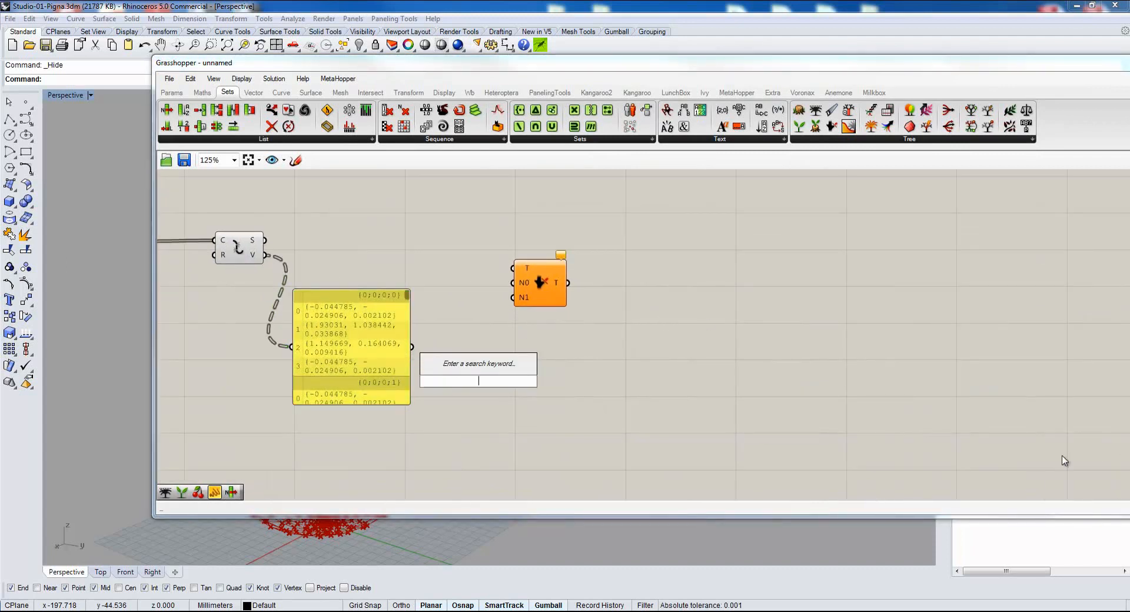
left_click(874, 493)
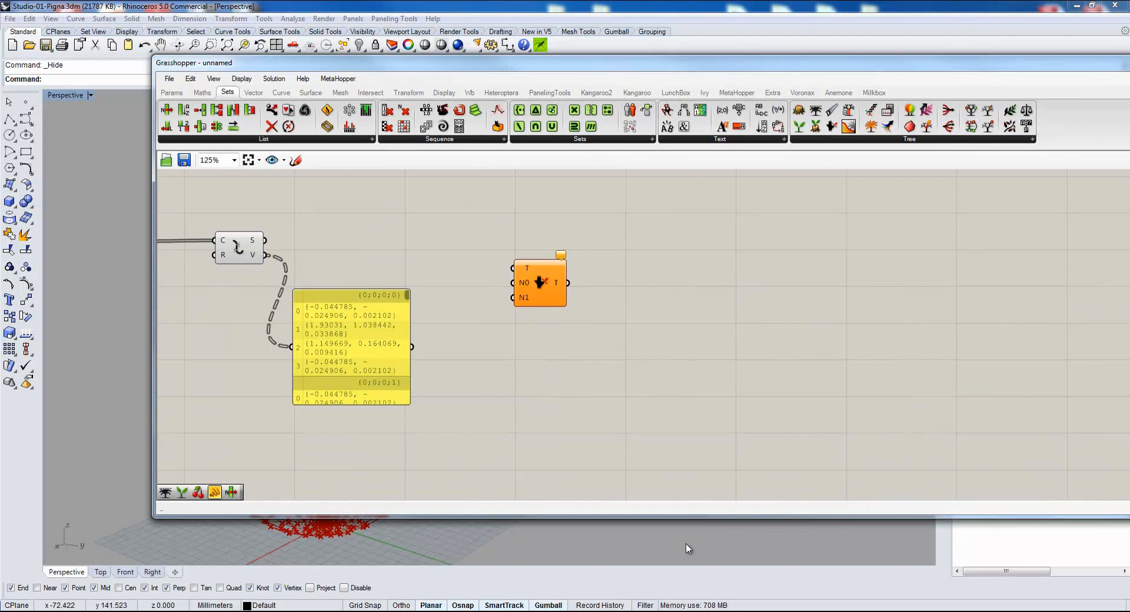
left_click(326, 302)
key("Delete")
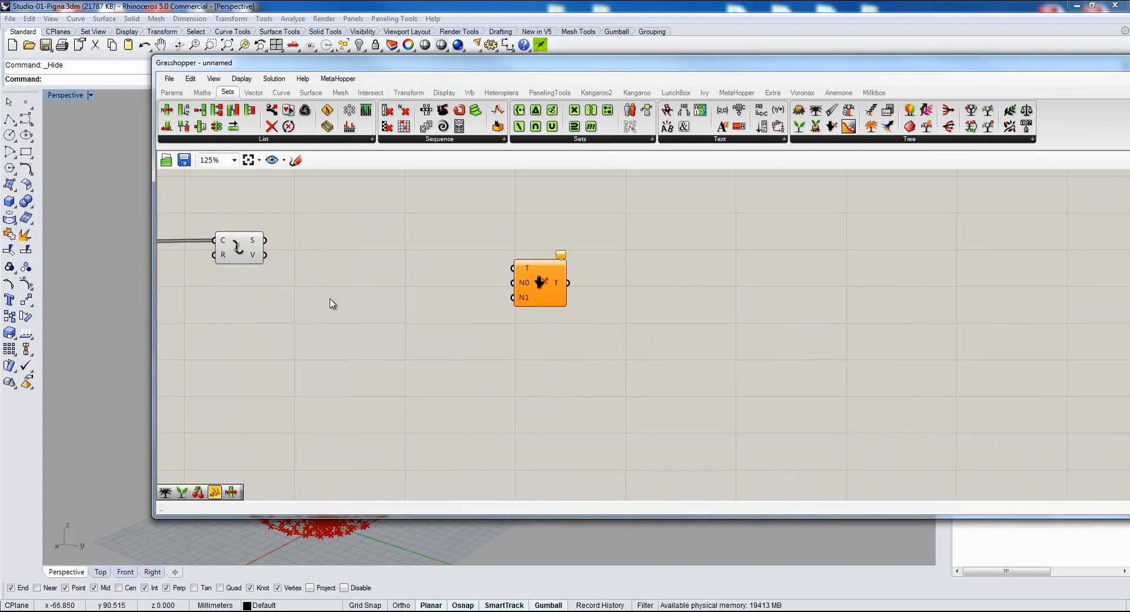
Connect Explode's V output to Prune Tree's T input and to a new panel, and widen the panel.
left_click_drag(265, 255, 512, 268)
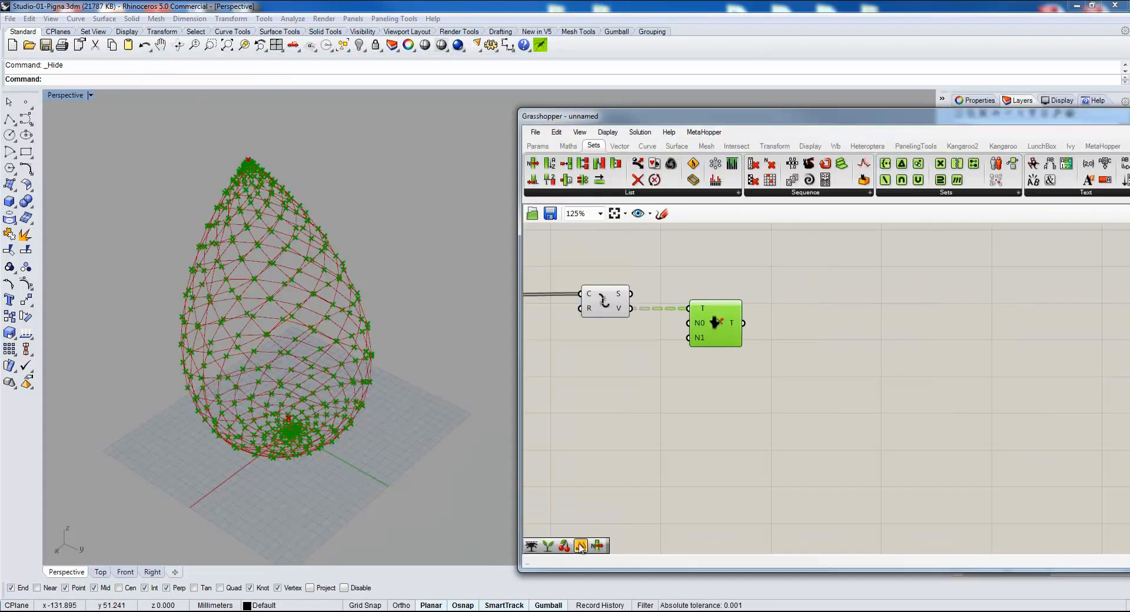
left_click(579, 550)
left_click(721, 353)
left_click_drag(631, 308, 725, 515)
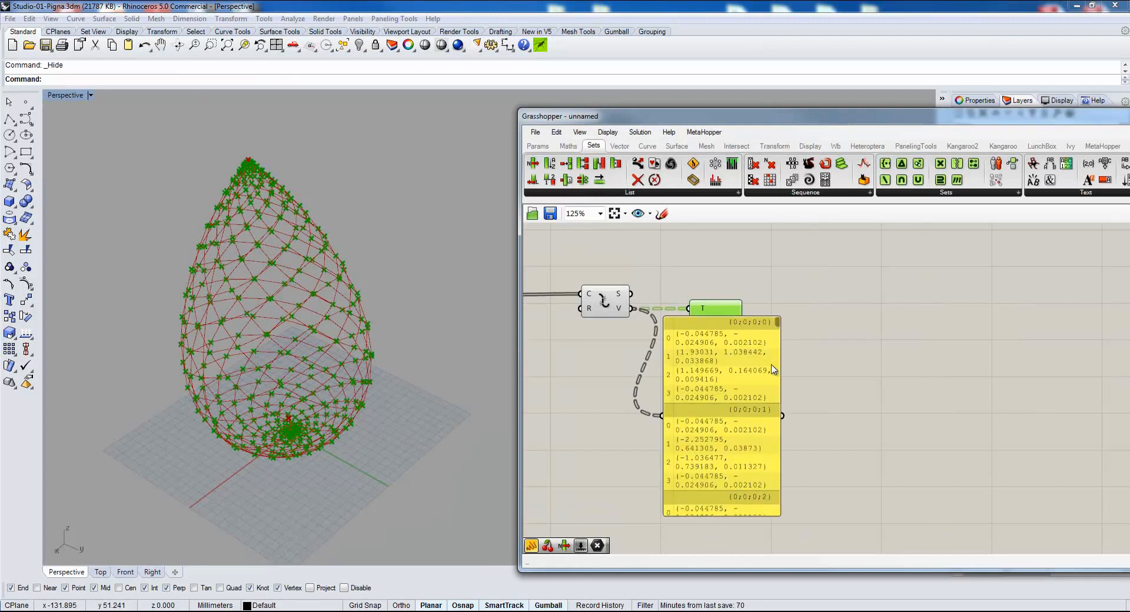
left_click_drag(778, 368, 962, 368)
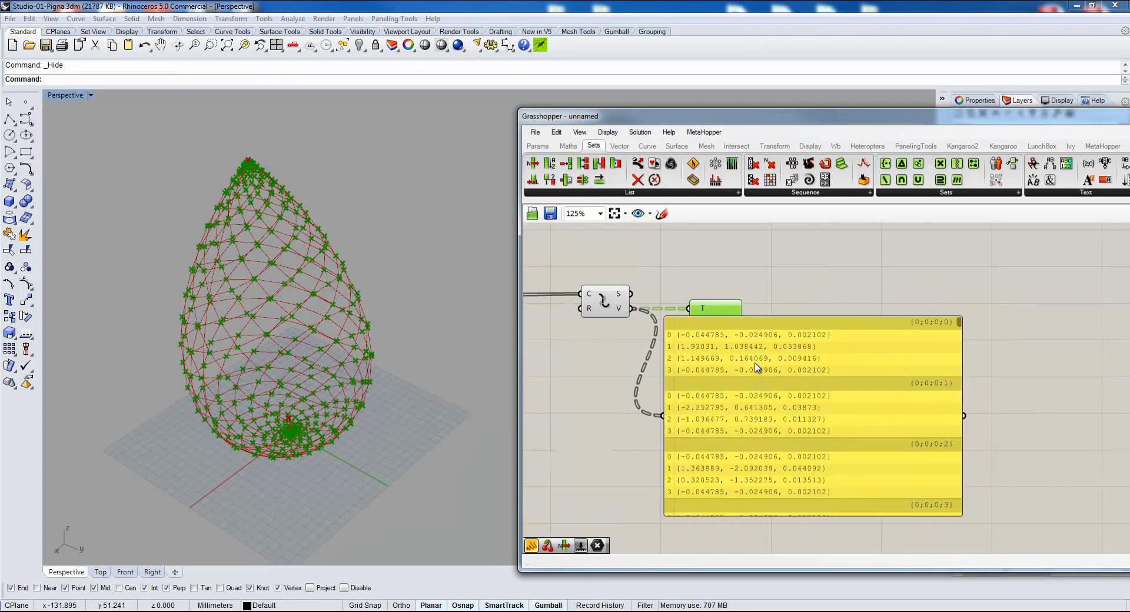
Examine the panel's vertex lists to compare the number of points per branch and their repeated end points.
scroll(757, 366, "up", 3)
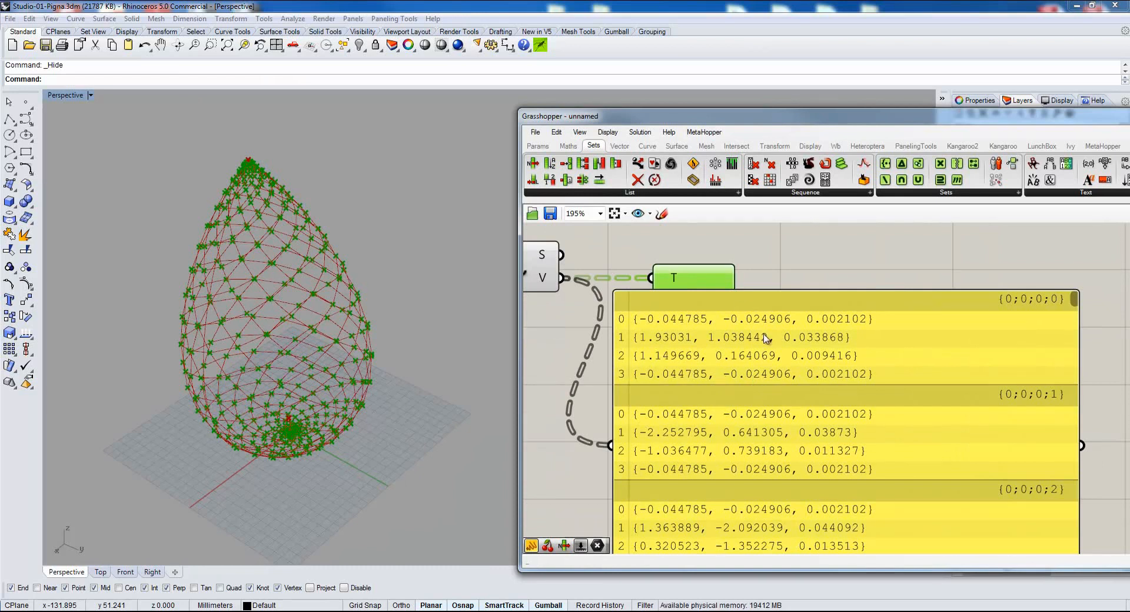
left_click(690, 325)
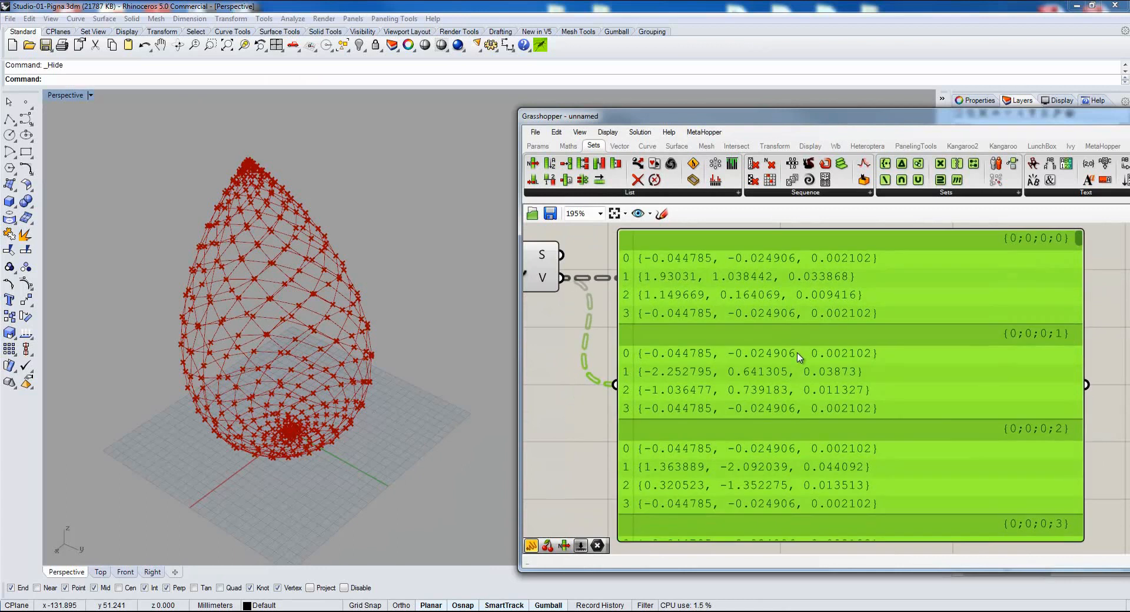
scroll(690, 325, "down", 1)
left_click_drag(1025, 263, 1020, 294)
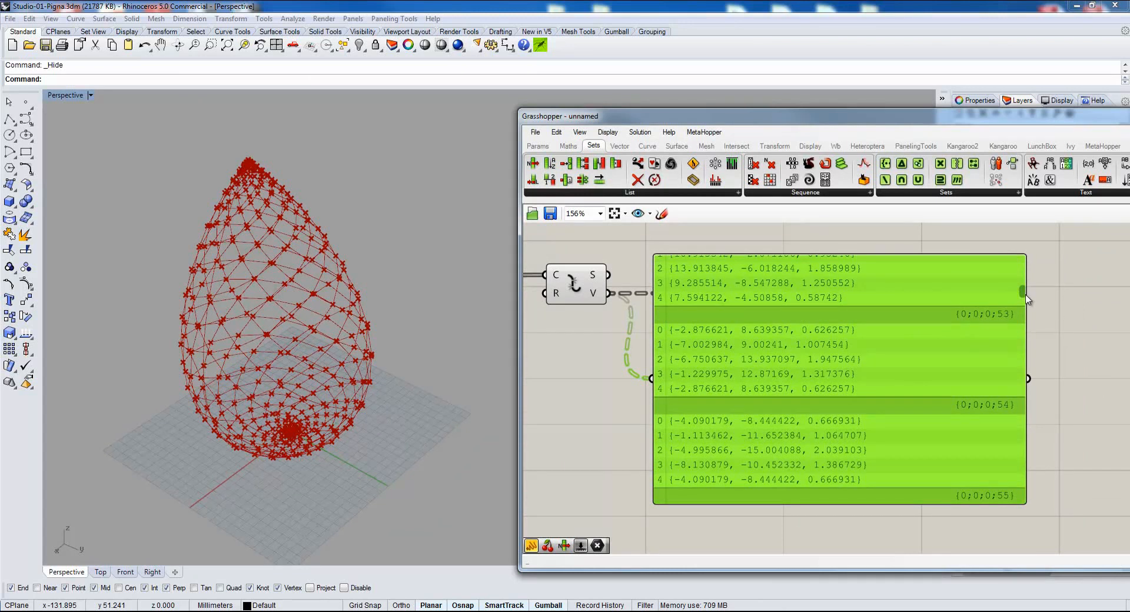
left_click_drag(1024, 295, 1024, 262)
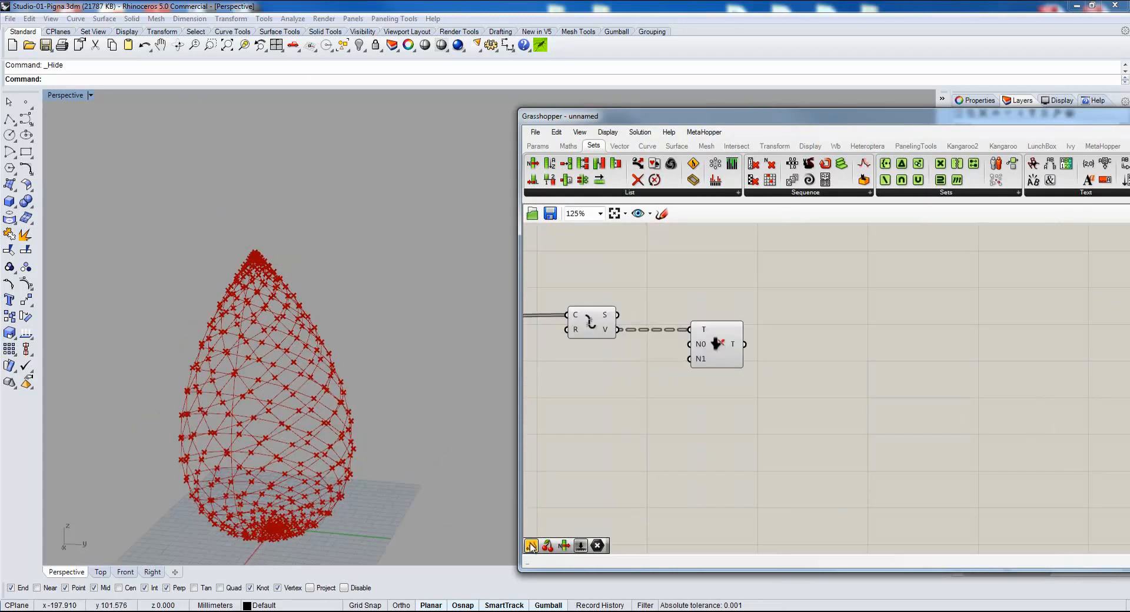
Place a new panel below Explode, set its content to 5 and shrink it beside Prune Tree.
left_click_drag(530, 546, 621, 427)
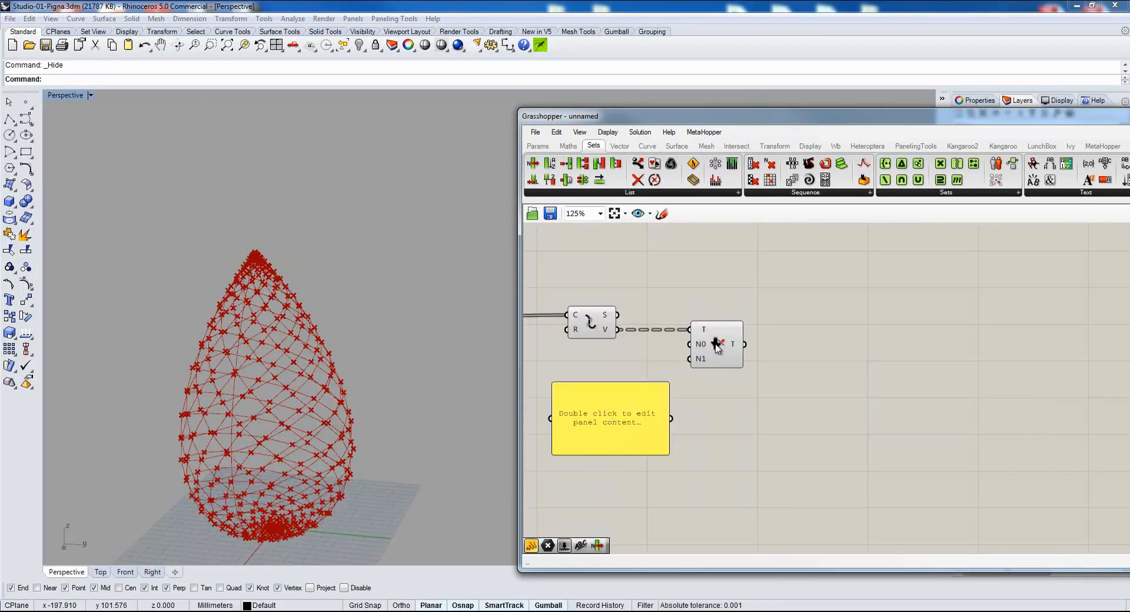
left_click_drag(716, 348, 731, 358)
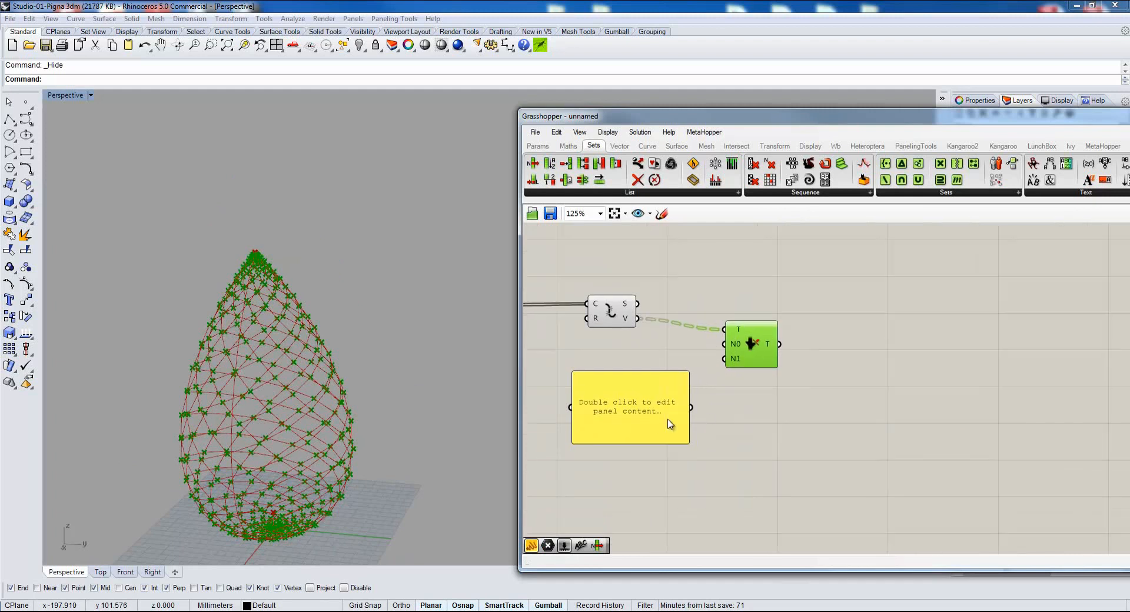
double_click(657, 418)
type("5")
left_click(696, 450)
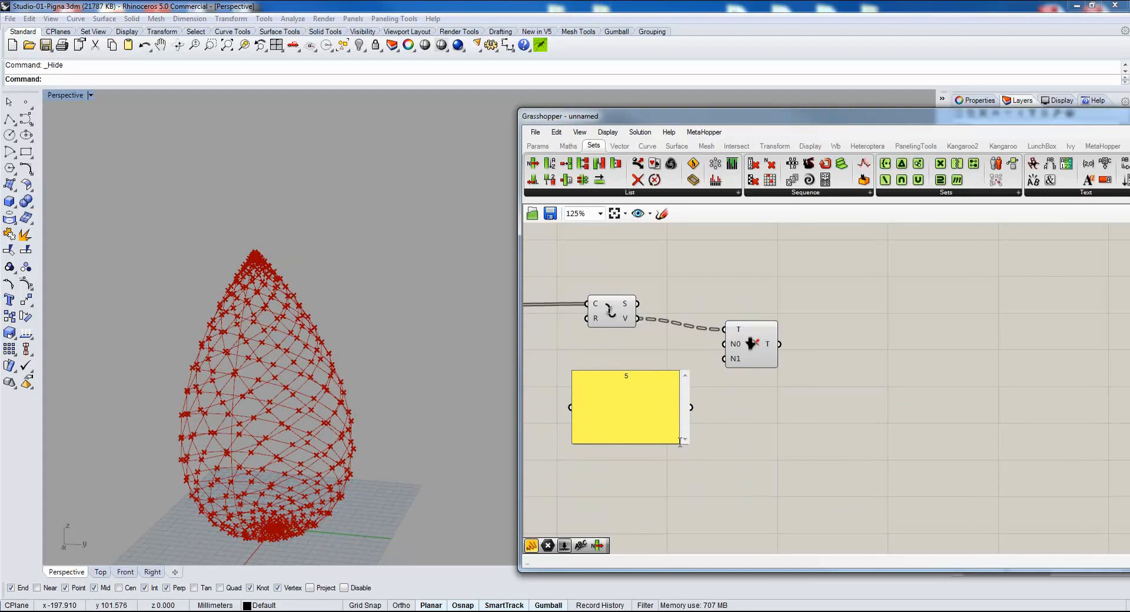
left_click(681, 452)
left_click_drag(681, 445, 666, 348)
Connect the panel containing 5 to Prune Tree's N0 minimum input and move the panel closer to it.
scroll(665, 350, "up", 3)
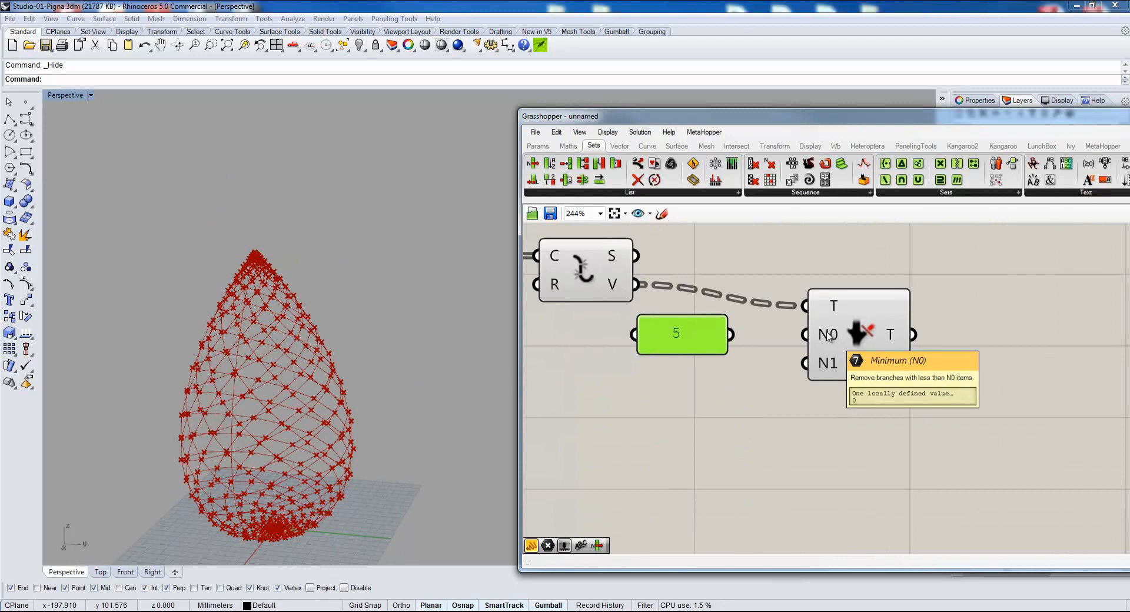
left_click_drag(730, 334, 824, 335)
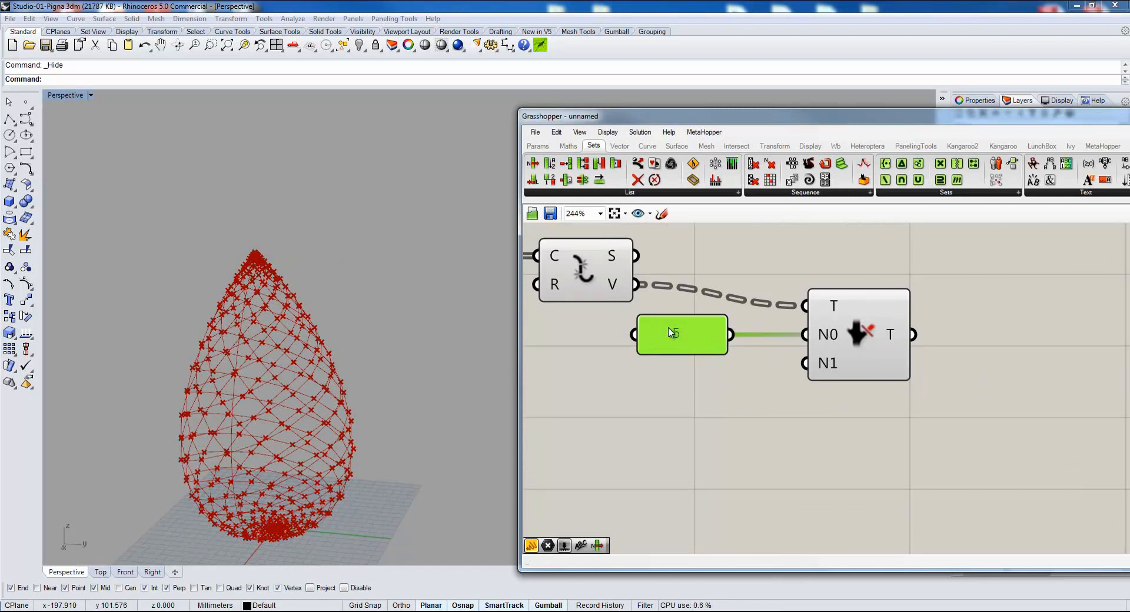
left_click_drag(668, 332, 700, 332)
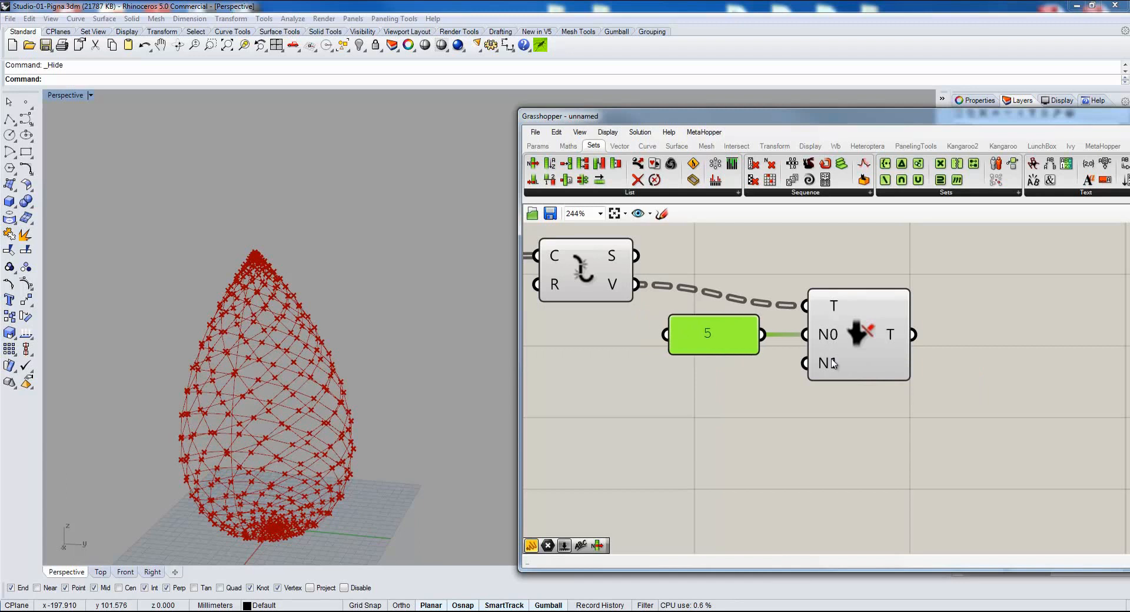
mouse_move(833, 339)
Duplicate the Prune Tree component with its panel below the original and set the copied panel to 4.
scroll(833, 338, "down", 3)
left_click_drag(899, 256, 742, 340)
left_click_drag(833, 295, 846, 370, "alt")
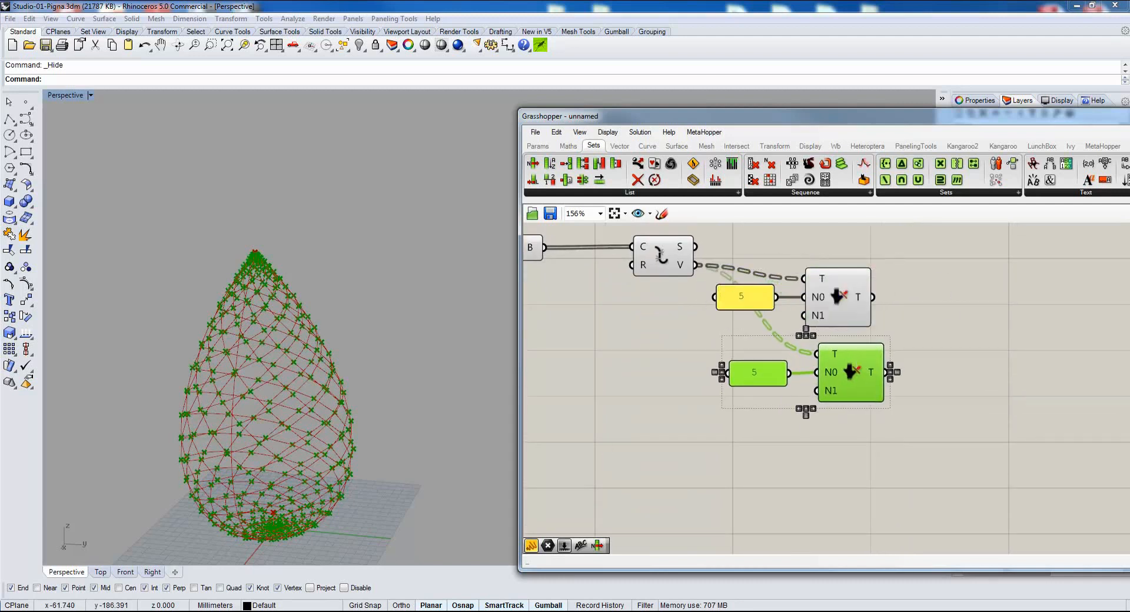
left_click(653, 460)
scroll(653, 461, "up", 1)
double_click(774, 352)
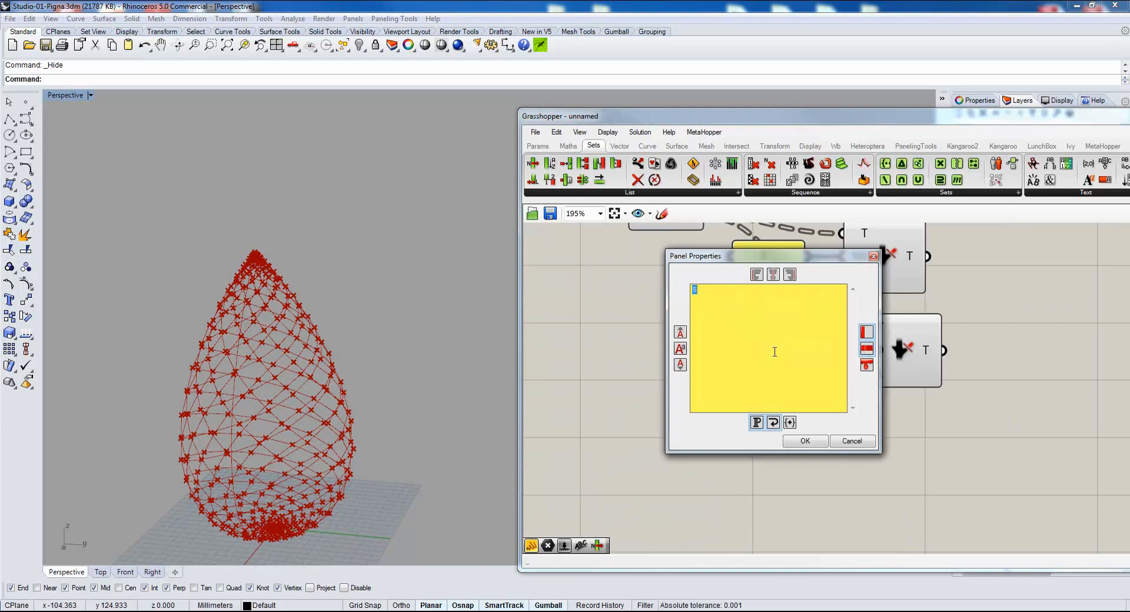
left_click(805, 441)
Move the panel containing 4 down and reconnect it from the second Prune Tree's N0 input to N1.
scroll(765, 356, "up", 2)
right_click_drag(731, 363, 716, 390)
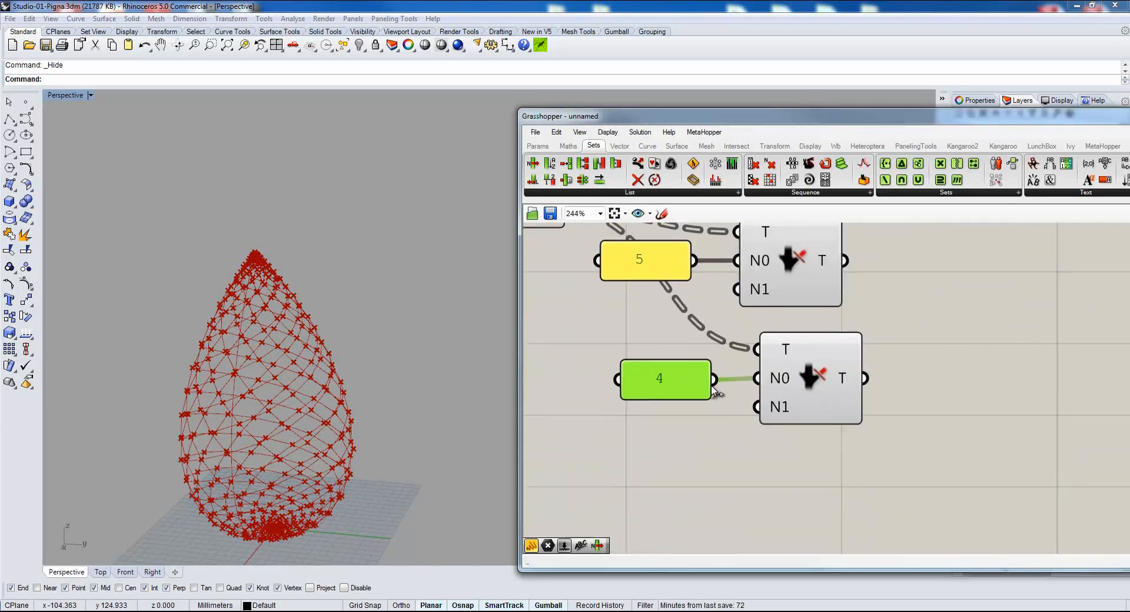
left_click_drag(734, 383, 754, 416, "ctrl")
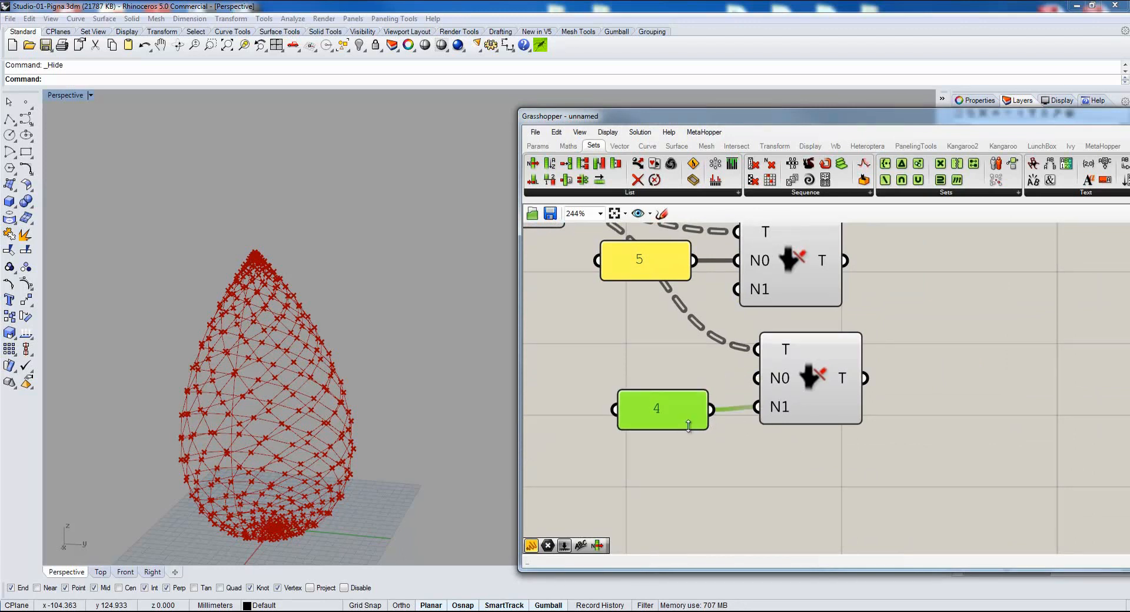
left_click_drag(672, 414, 671, 412)
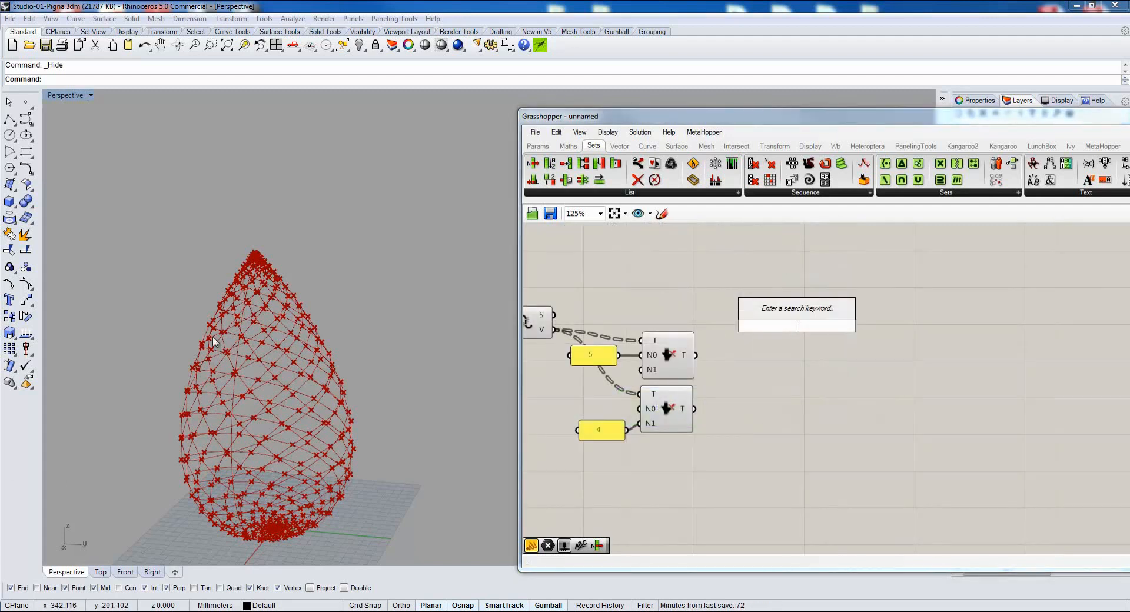
Add a Cull Index component on the canvas after the two Prune Tree components.
type("list")
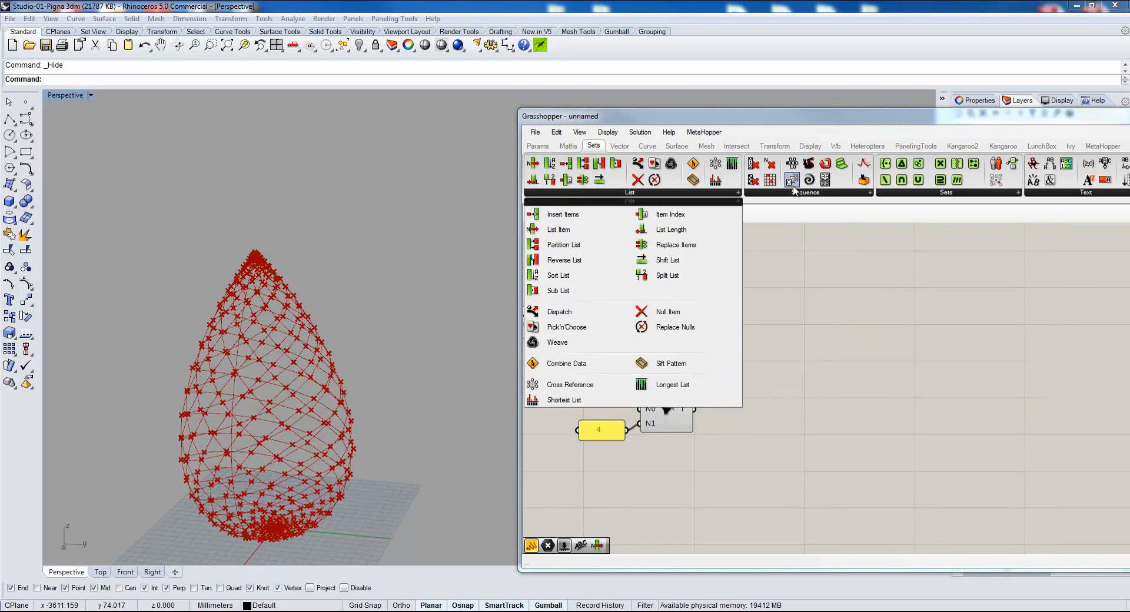
left_click(794, 196)
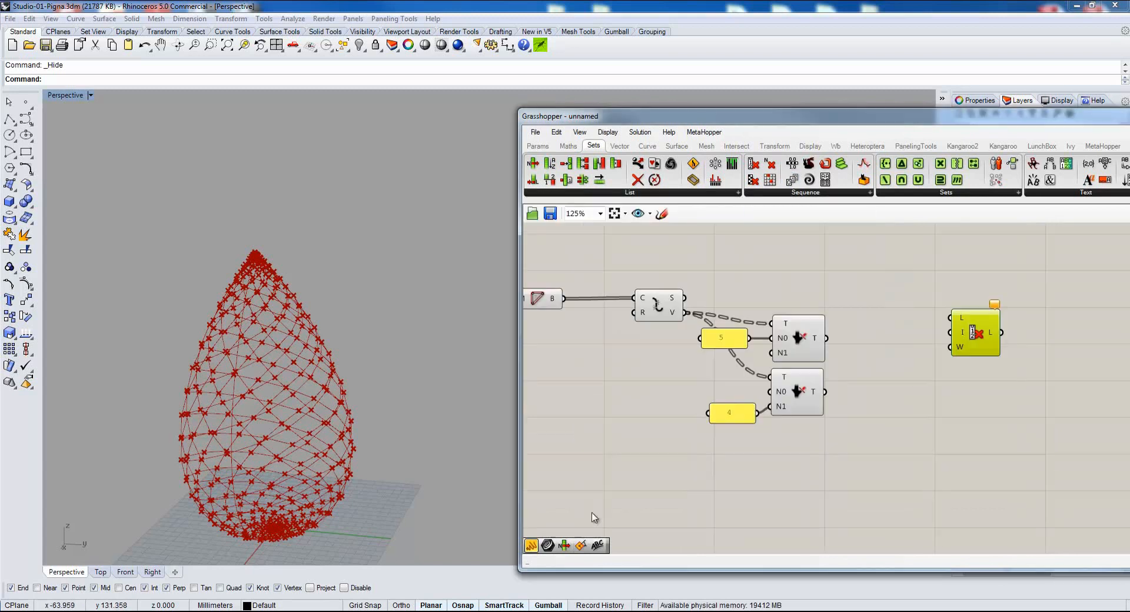
Connect Explode's V output to a temporary panel and widen it to inspect the point indices.
left_click_drag(533, 546, 887, 308)
left_click_drag(686, 312, 826, 291)
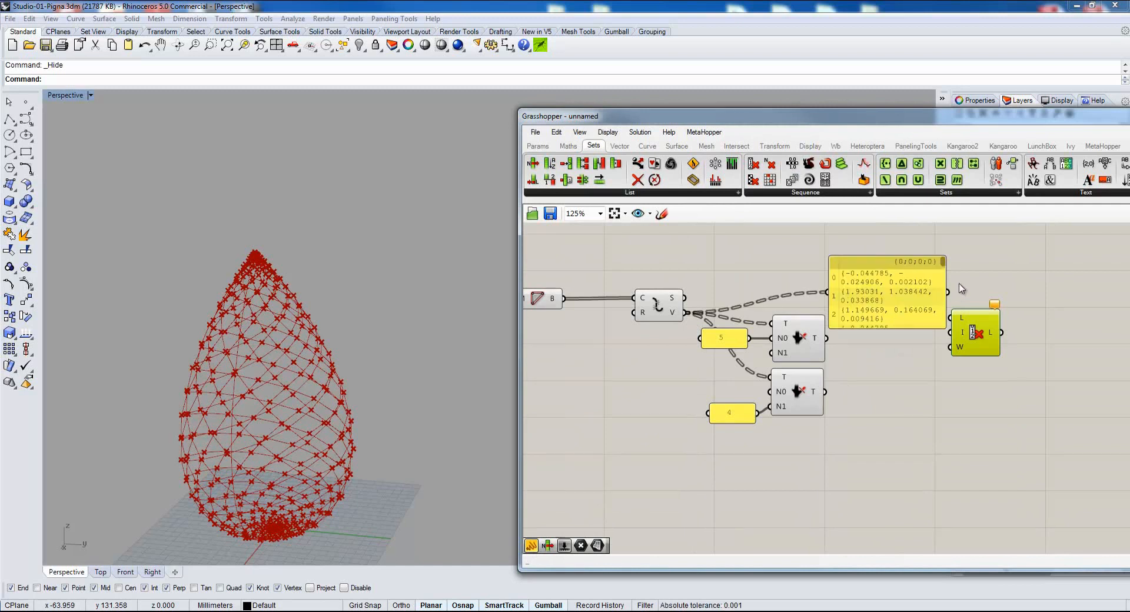
left_click_drag(943, 278, 1034, 279)
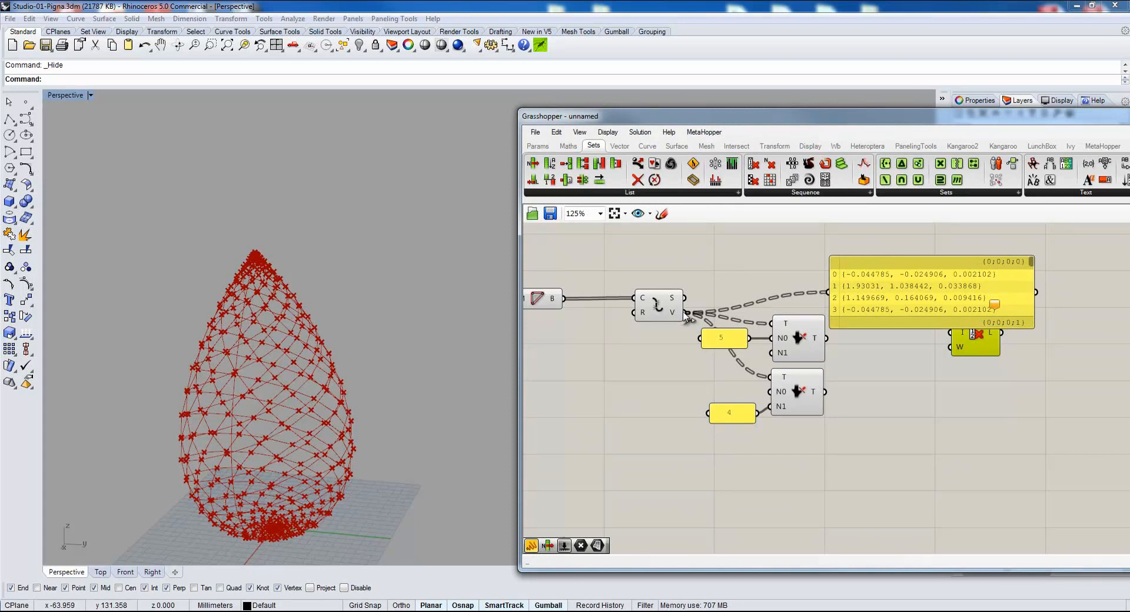
Add a panel containing 4 for Cull Index's I input and connect the first Prune Tree's output to its L input.
double_click(787, 328)
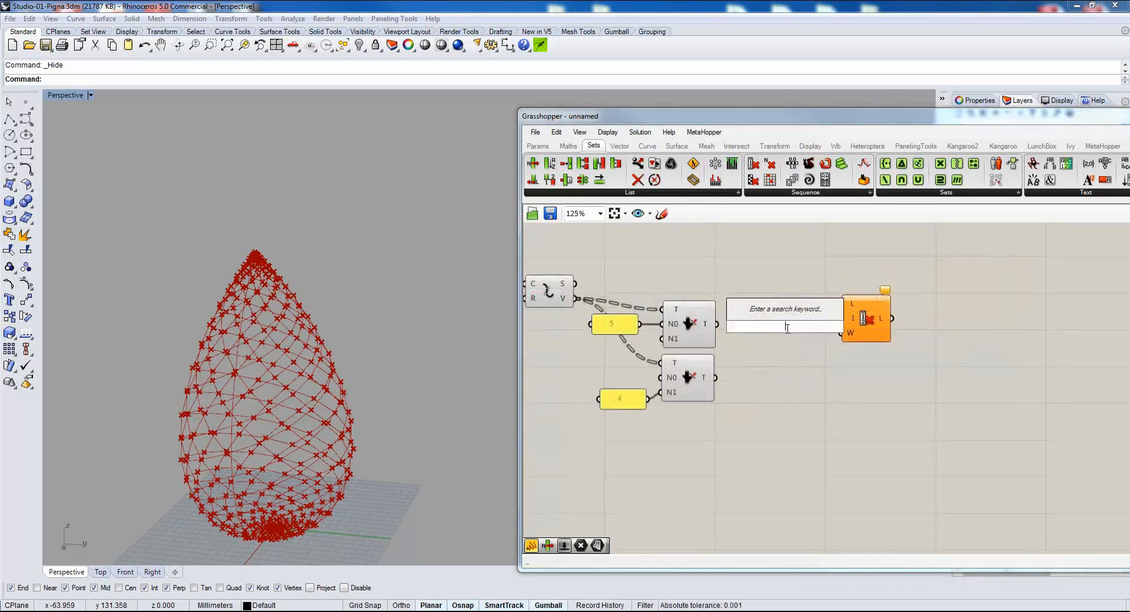
key("Escape")
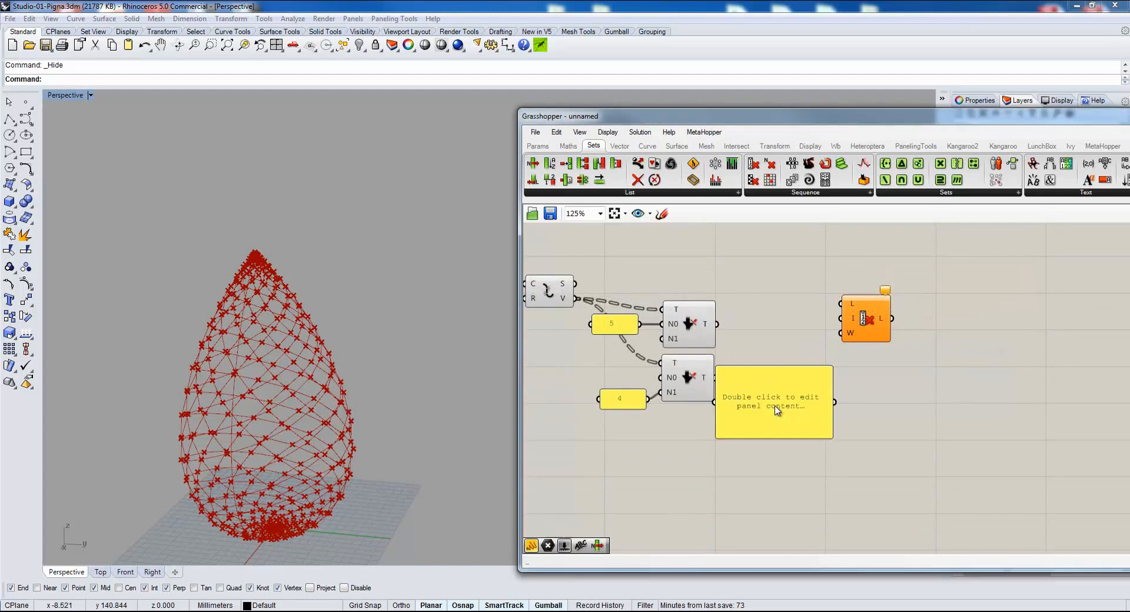
double_click(774, 406)
type("4")
left_click(874, 418)
left_click_drag(832, 441, 853, 321)
left_click(860, 317)
left_click_drag(716, 324, 833, 307)
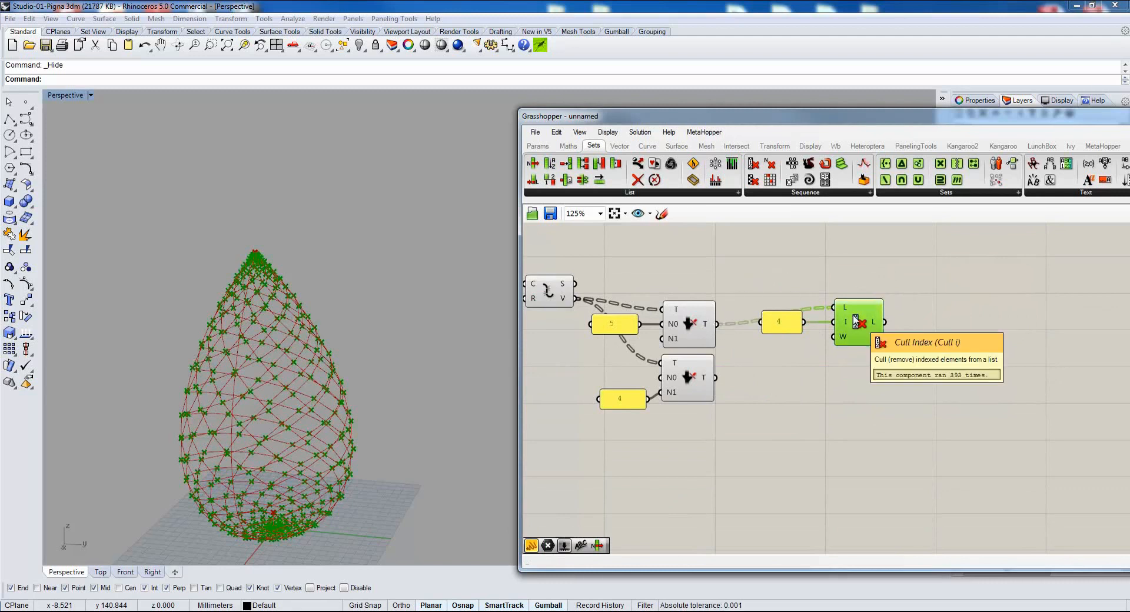
Duplicate Cull Index with its panel, set the copied panel to 3, and connect the second Prune Tree's output to the copy's L input.
left_click_drag(943, 257, 781, 400)
double_click(776, 392)
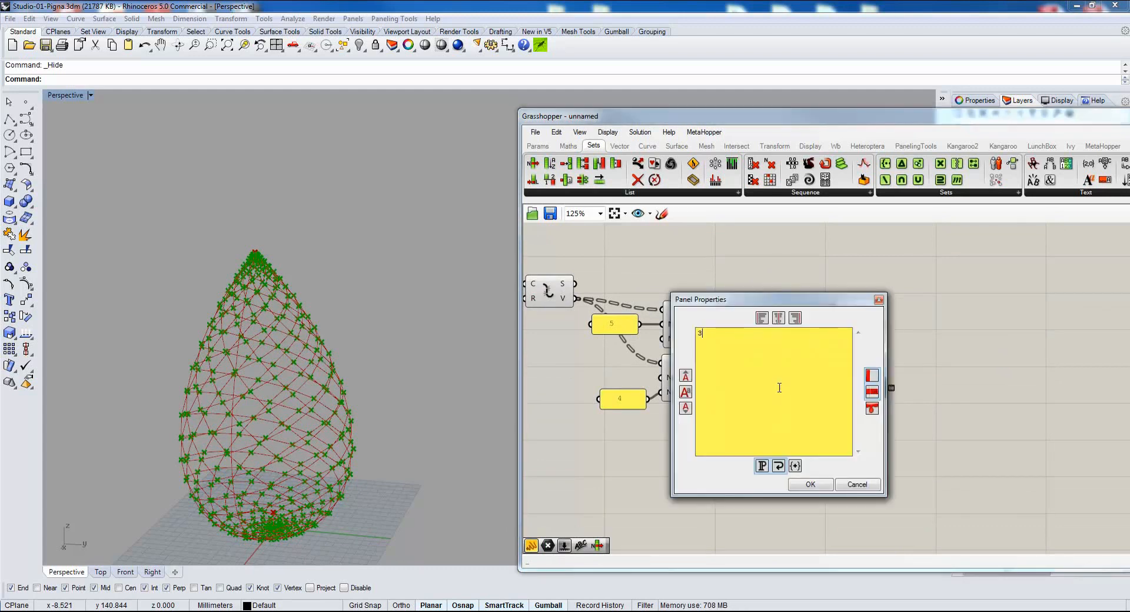
type("3")
left_click(810, 484)
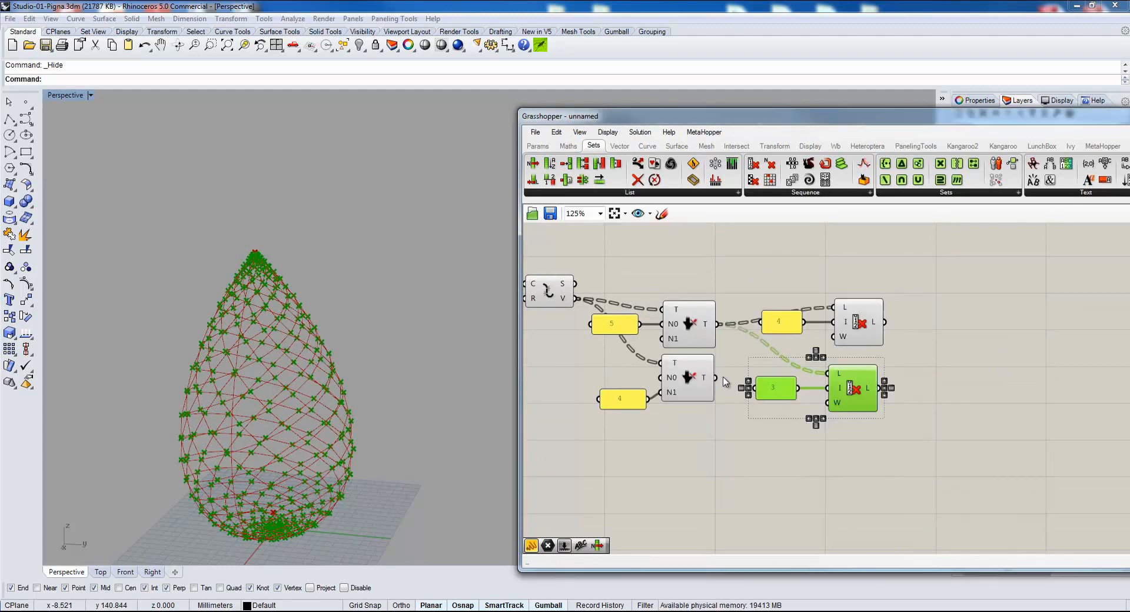
left_click_drag(718, 378, 827, 373)
right_click_drag(898, 442, 876, 436)
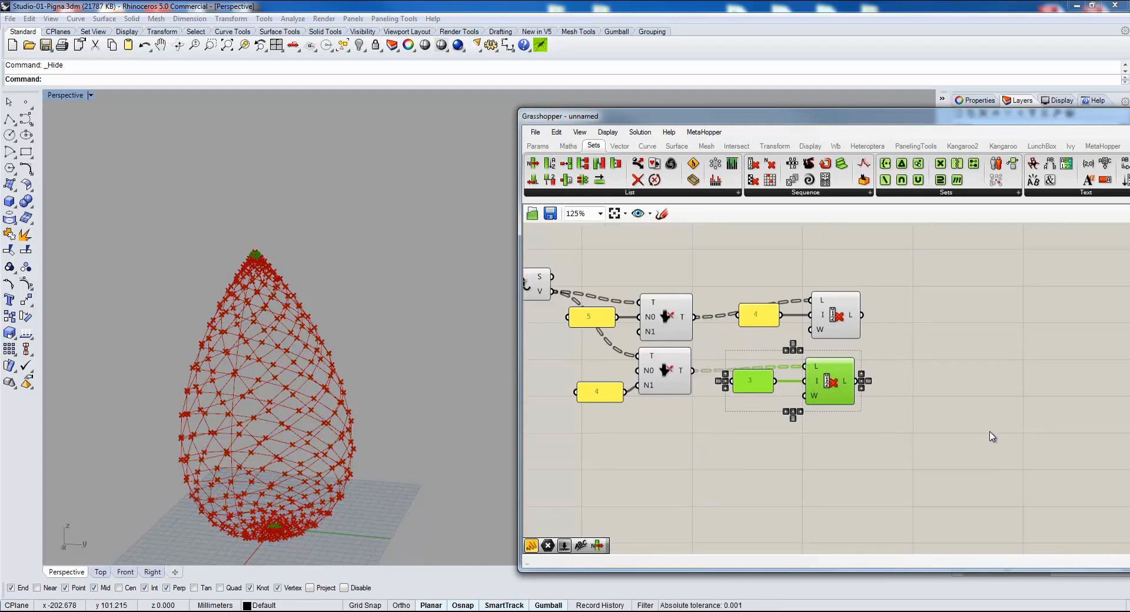
Apply Simplify to the L outputs of both Cull Index components.
scroll(822, 312, "up", 3)
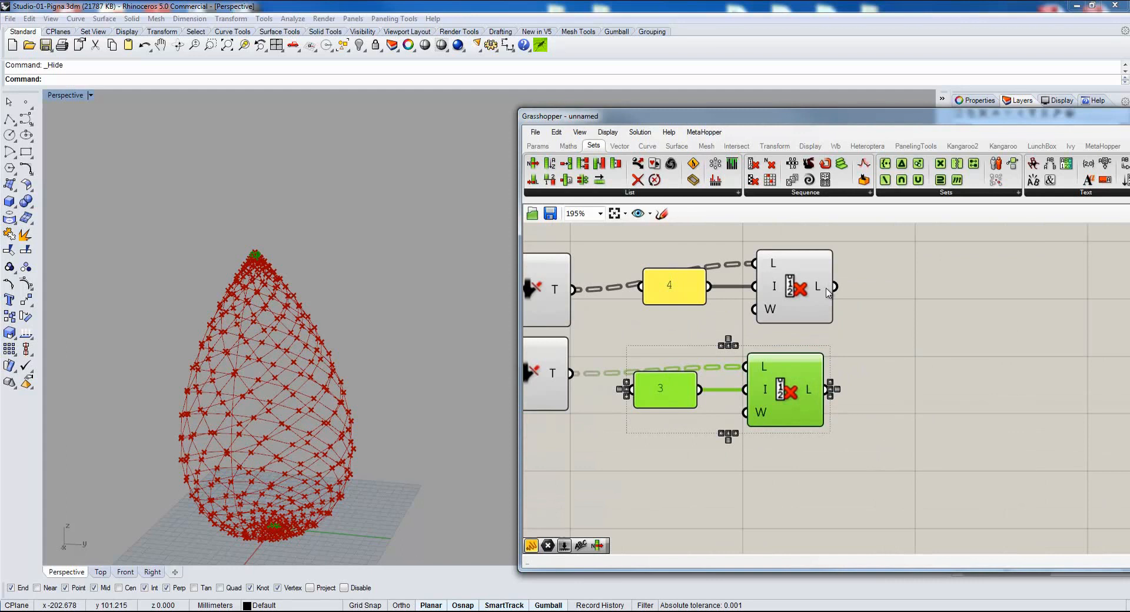
right_click(827, 292)
left_click(871, 358)
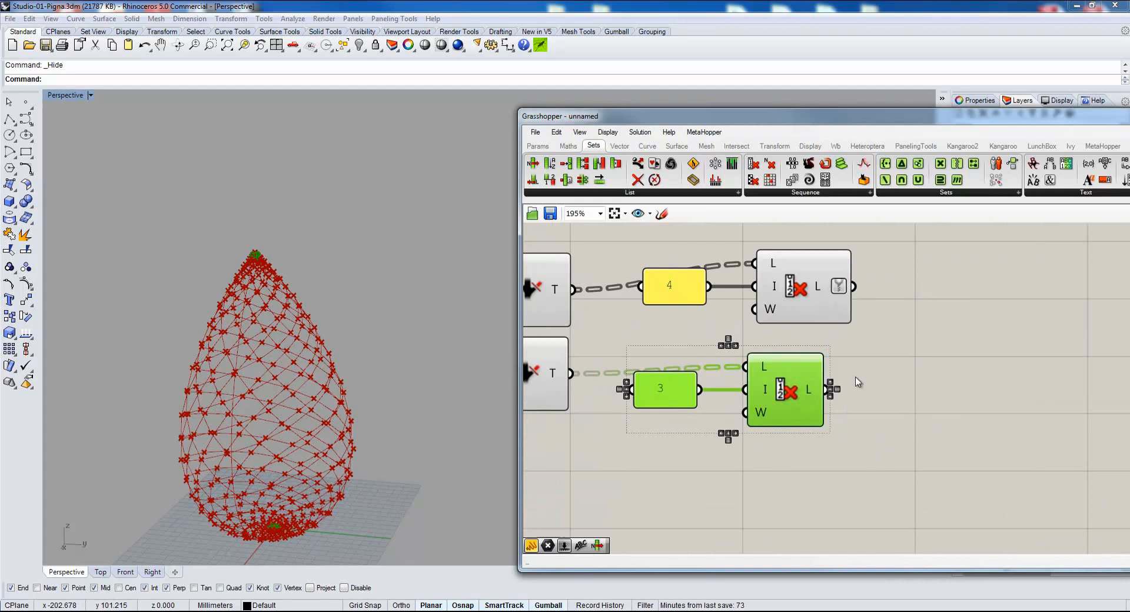
right_click(819, 394)
left_click(841, 476)
scroll(709, 459, "down", 2)
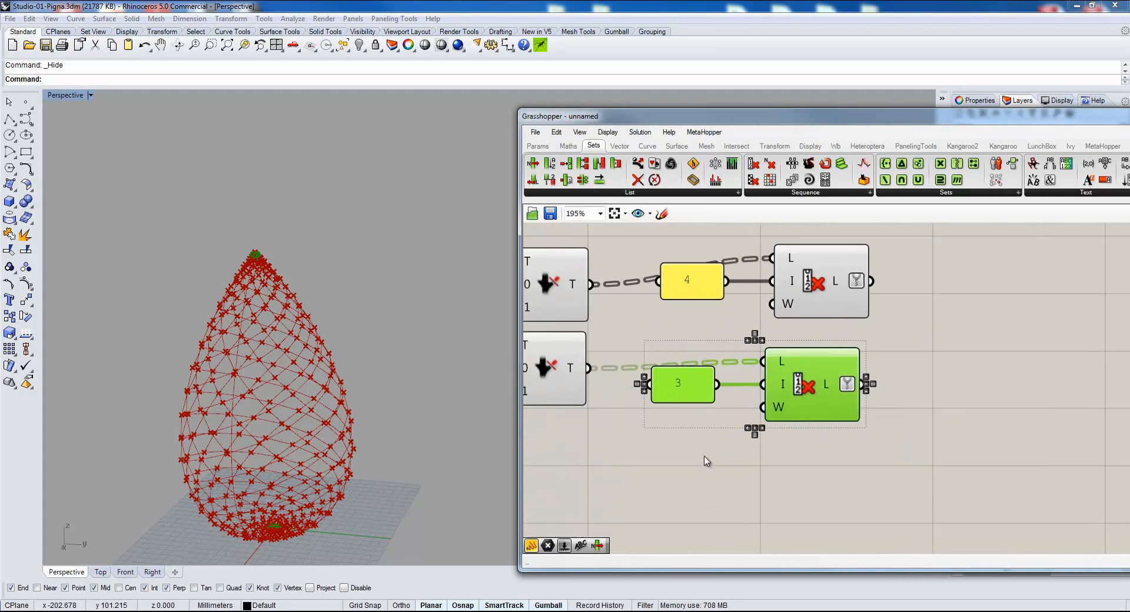
right_click_drag(752, 429, 753, 430)
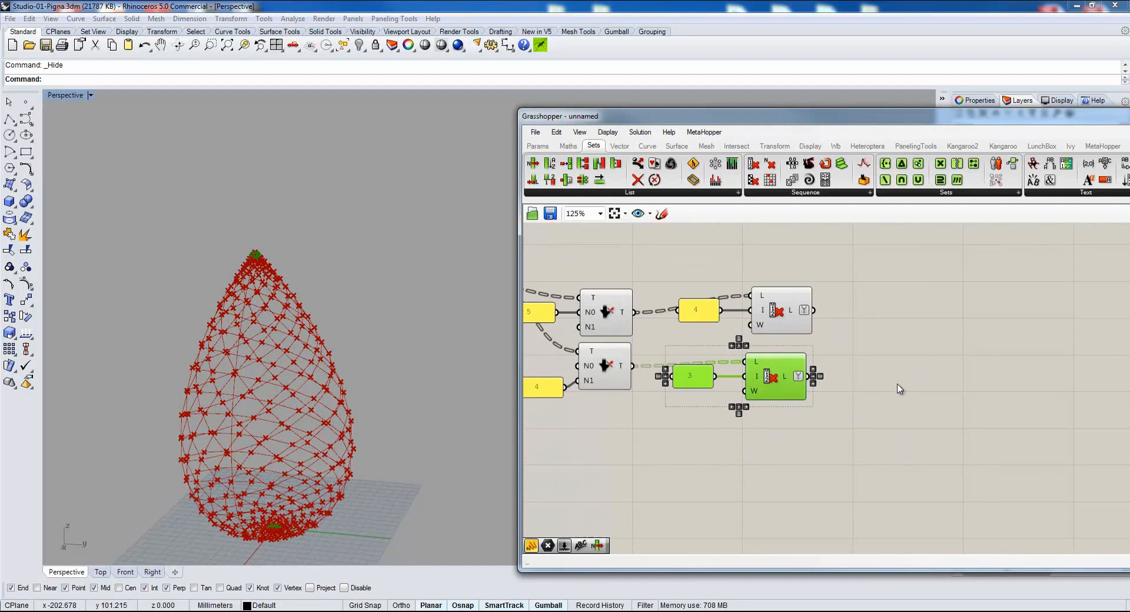
left_click(757, 492)
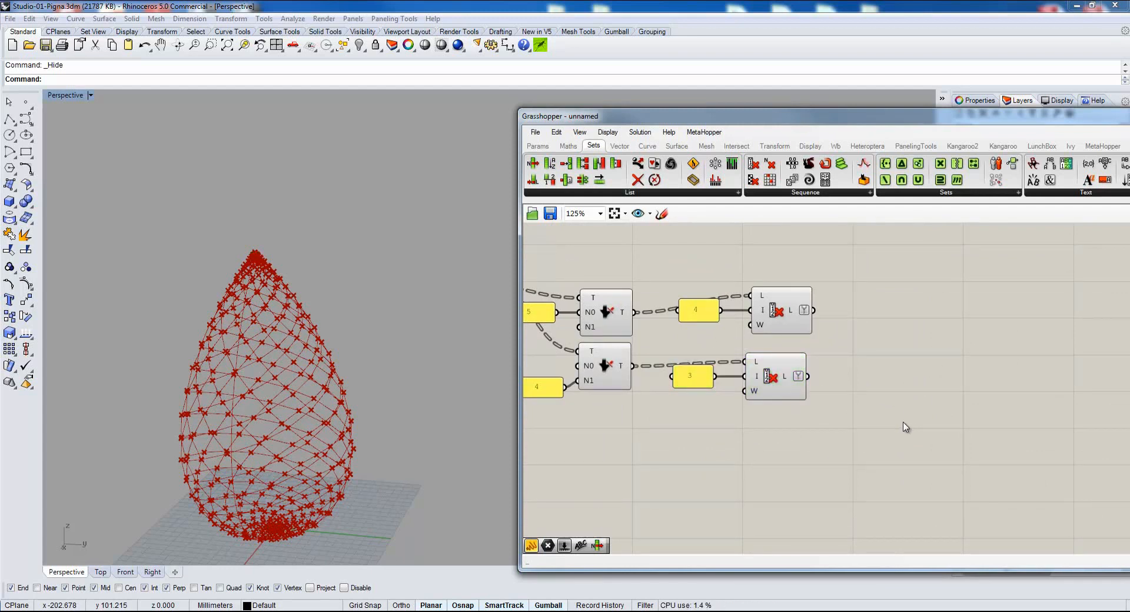
Add a PolyLine component on the canvas after the Cull Index components.
double_click(927, 391)
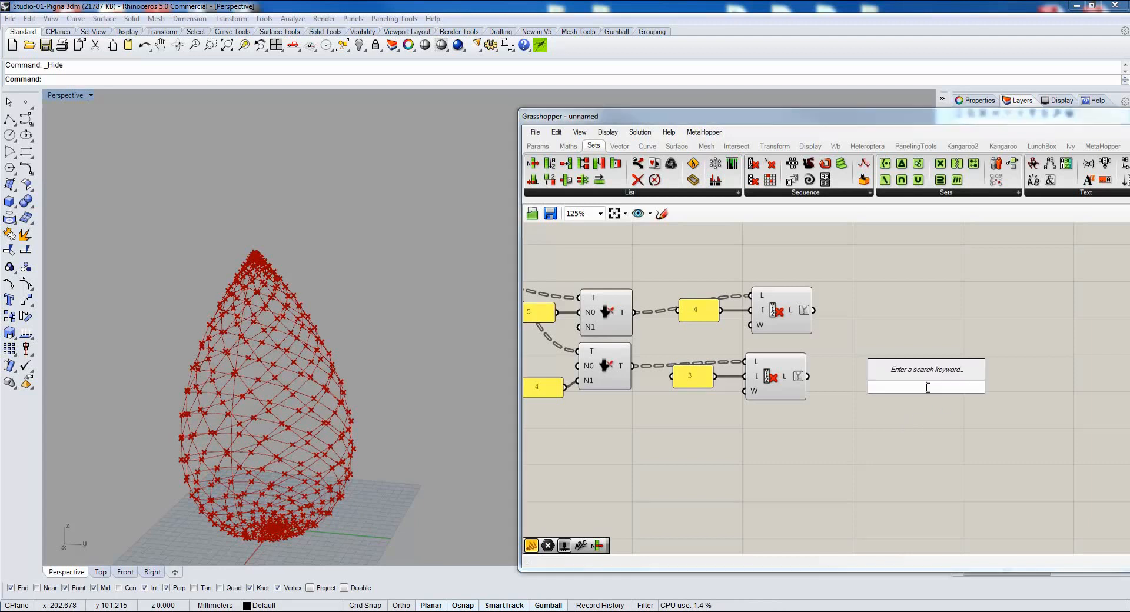
type("pol")
left_click(933, 265)
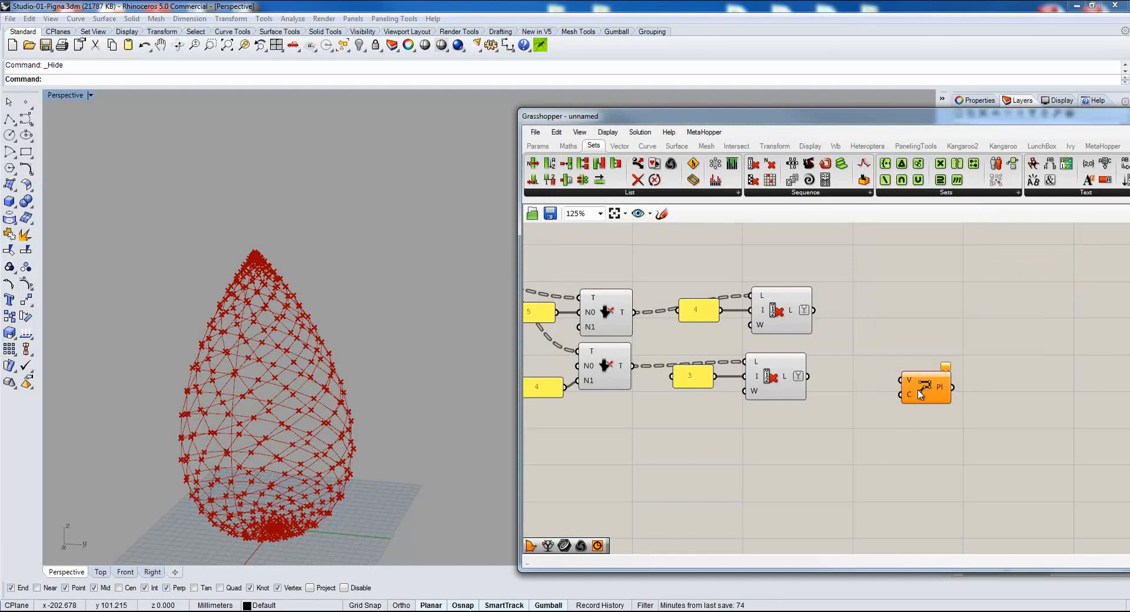
Place the PolyLine beside the second Cull Index and connect that Cull Index's L output to its V input.
left_click_drag(920, 394, 887, 403)
left_click_drag(810, 376, 881, 383)
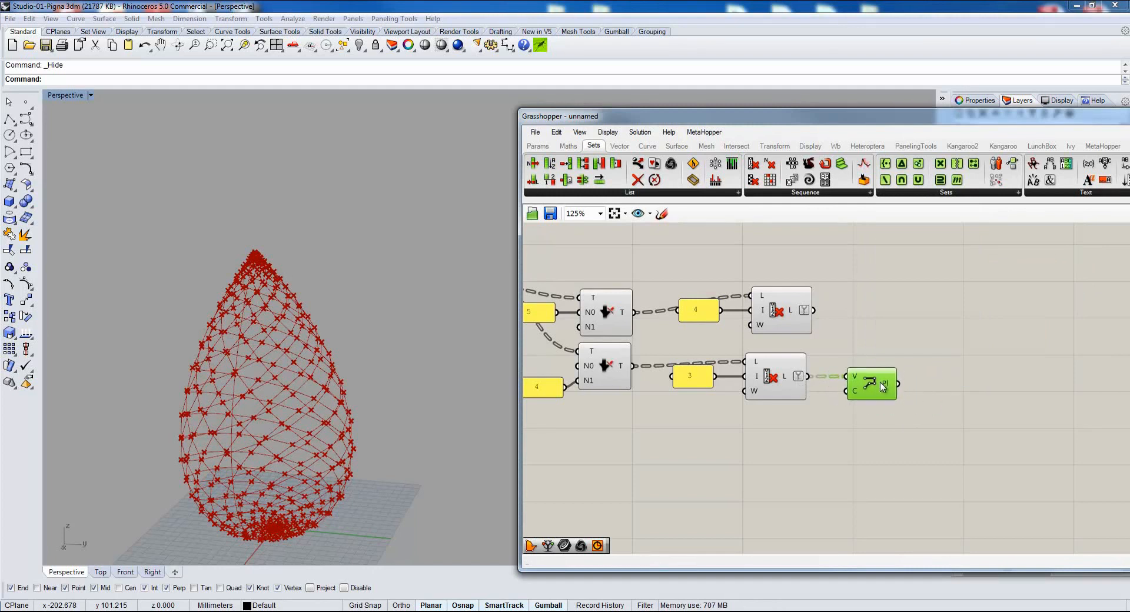
scroll(749, 403, "down", 4)
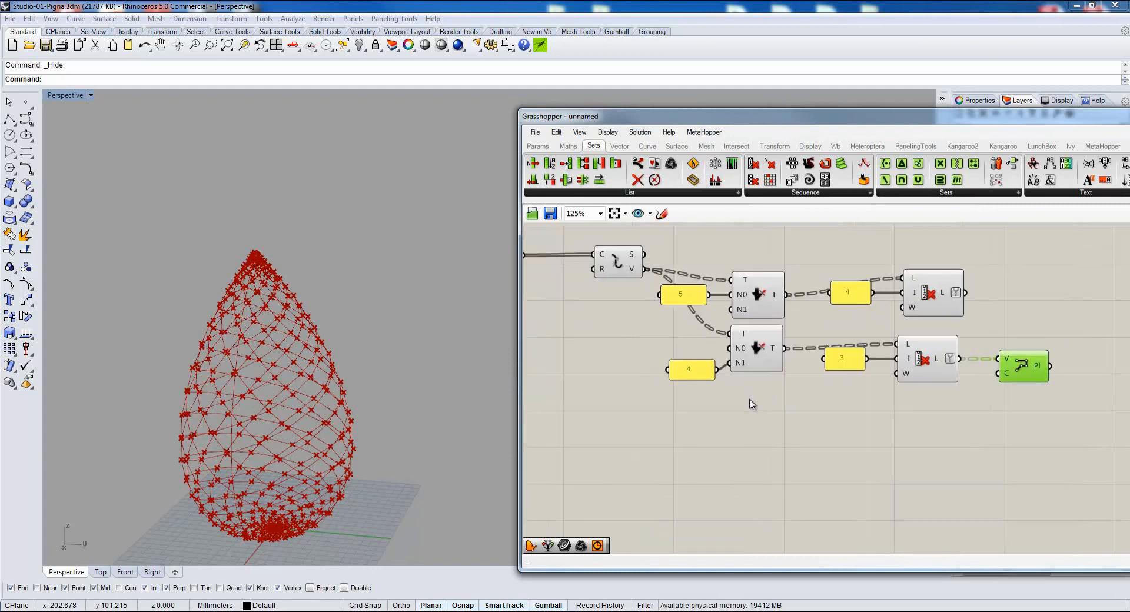
Turn off the preview of all components upstream of the PolyLine, including the base curve, mesh and Cull Index components.
left_click_drag(881, 255, 706, 412)
left_click_drag(862, 268, 565, 479)
middle_click(630, 426)
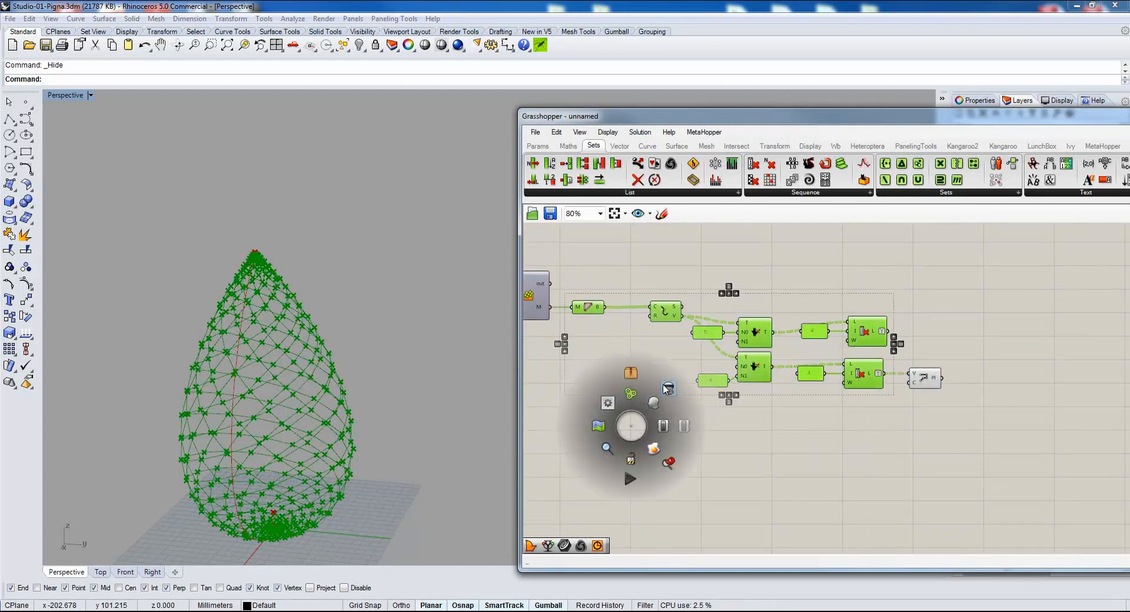
left_click(666, 388)
right_click_drag(594, 367, 830, 369)
scroll(830, 369, "down", 3)
left_click_drag(753, 386, 580, 249)
middle_click(739, 465)
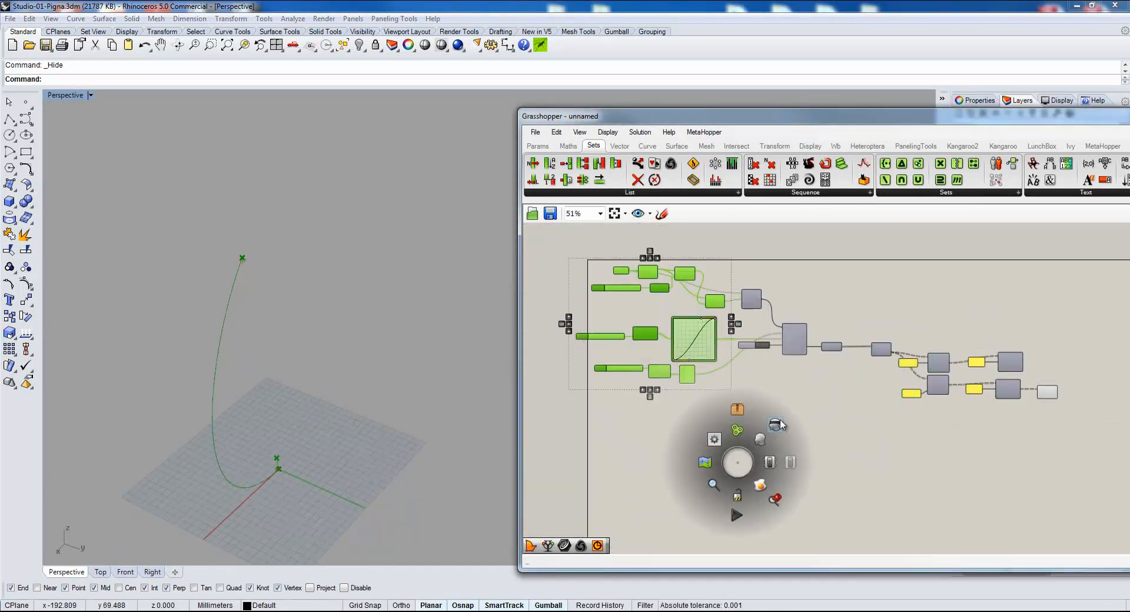
left_click(777, 428)
scroll(270, 456, "up", 3)
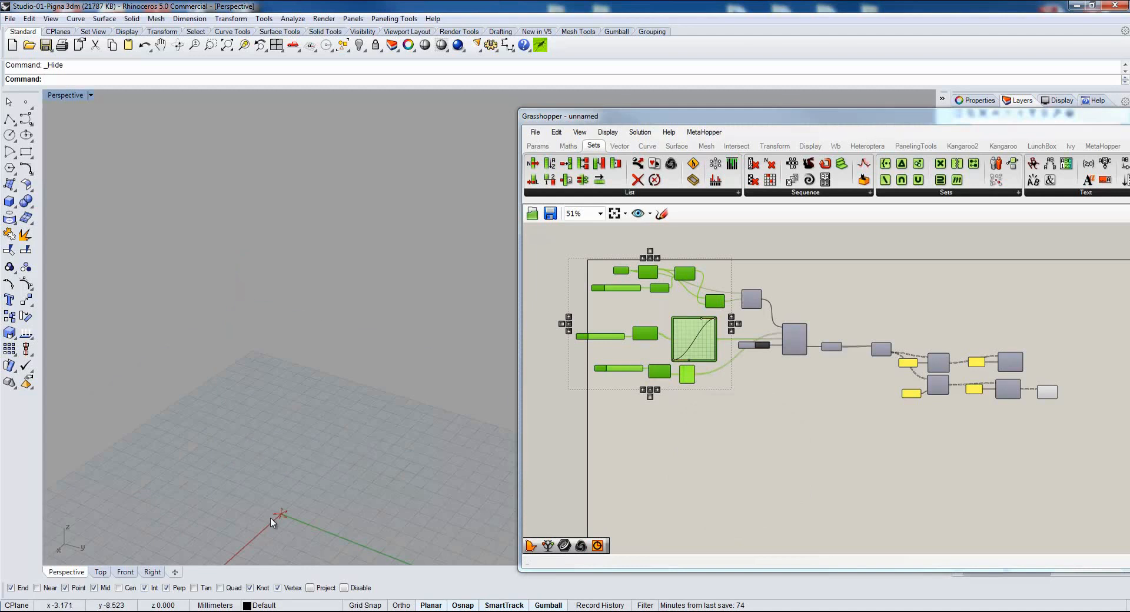
Apply Invert to the PolyLine's C input so that the polylines are closed.
scroll(789, 431, "up", 6)
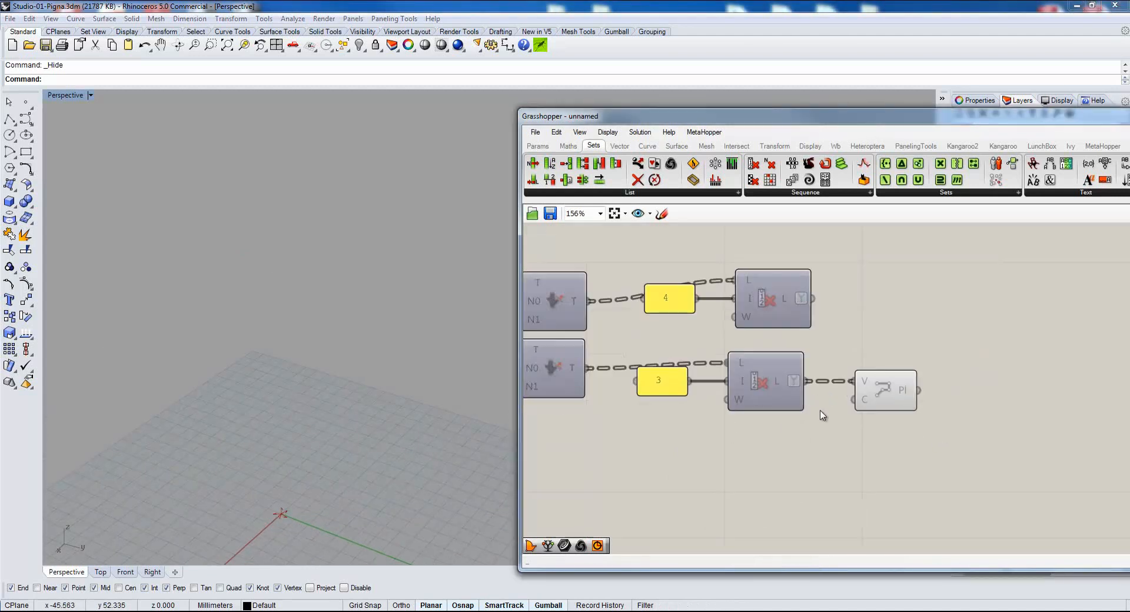
scroll(853, 400, "up", 4)
right_click(883, 398)
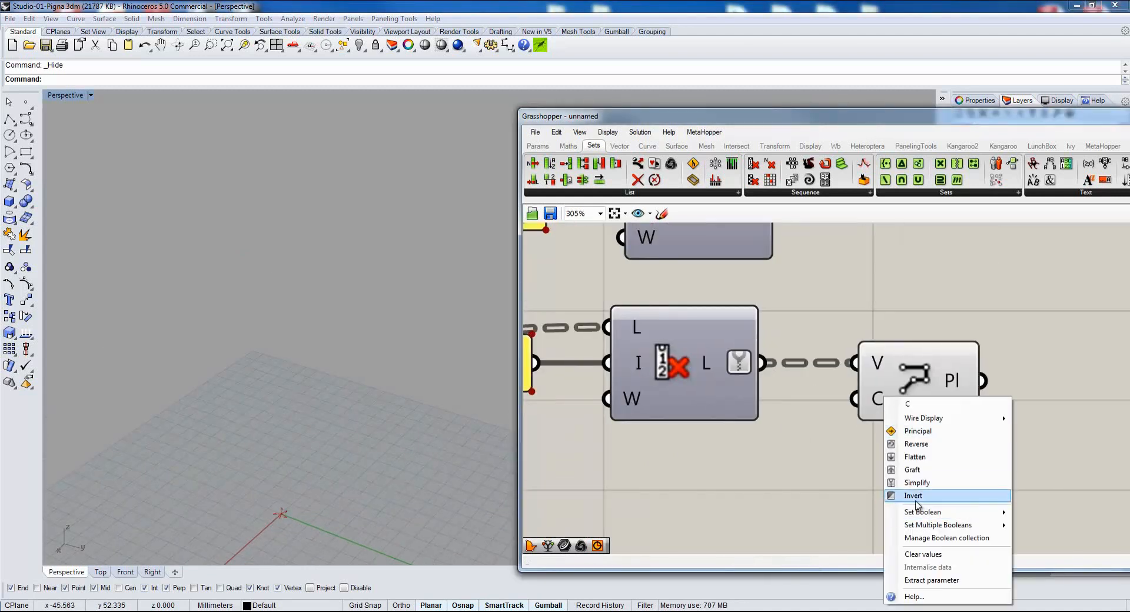
left_click(913, 496)
scroll(819, 441, "down", 4)
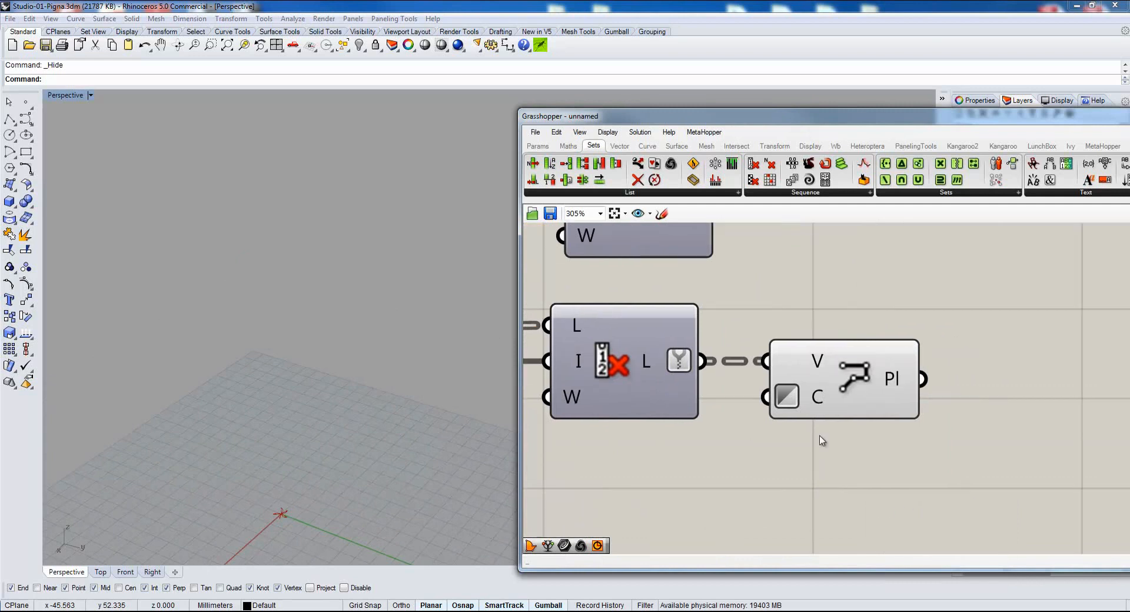
right_click_drag(912, 437, 883, 397)
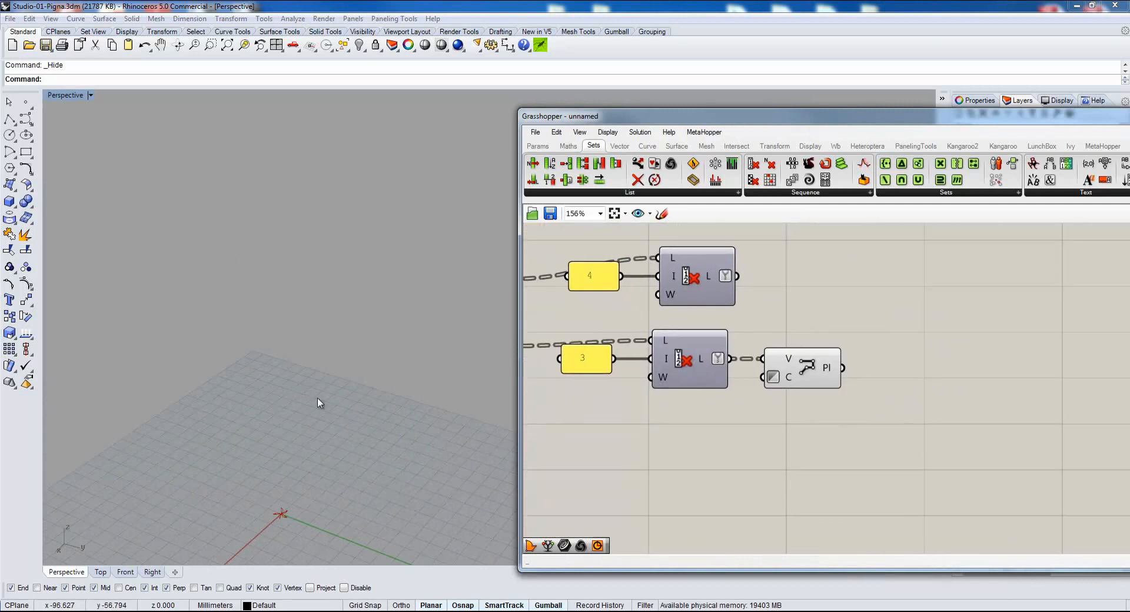
Add a Boundary Surfaces component and connect the PolyLine's Pl output to its E input.
left_click(210, 44)
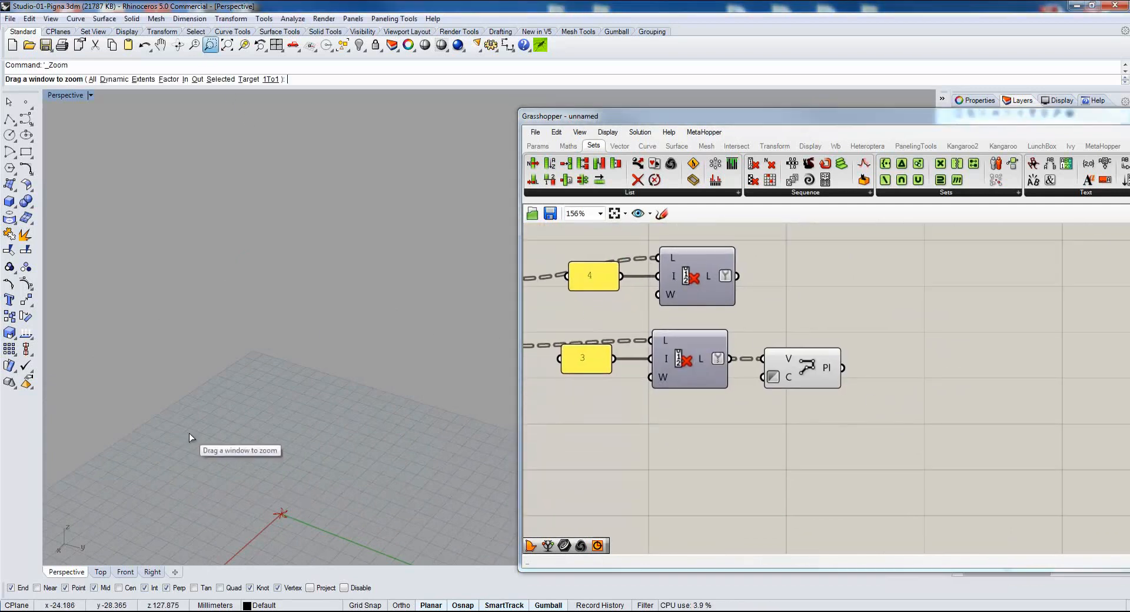
left_click_drag(261, 468, 300, 539)
right_click_drag(312, 411, 262, 521)
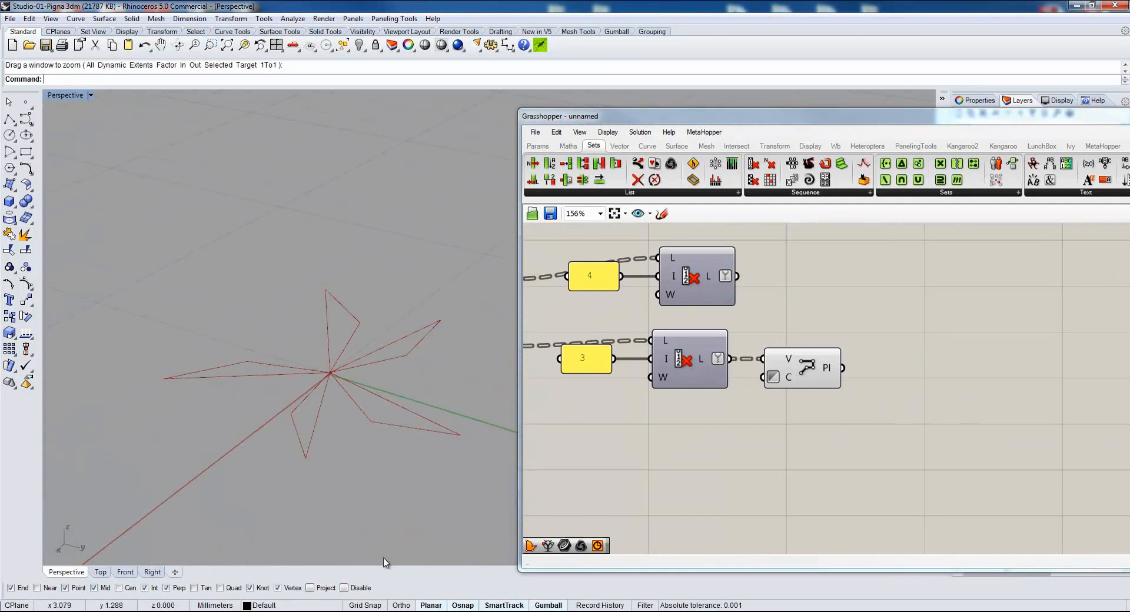
right_click_drag(908, 411, 850, 407)
left_click(677, 145)
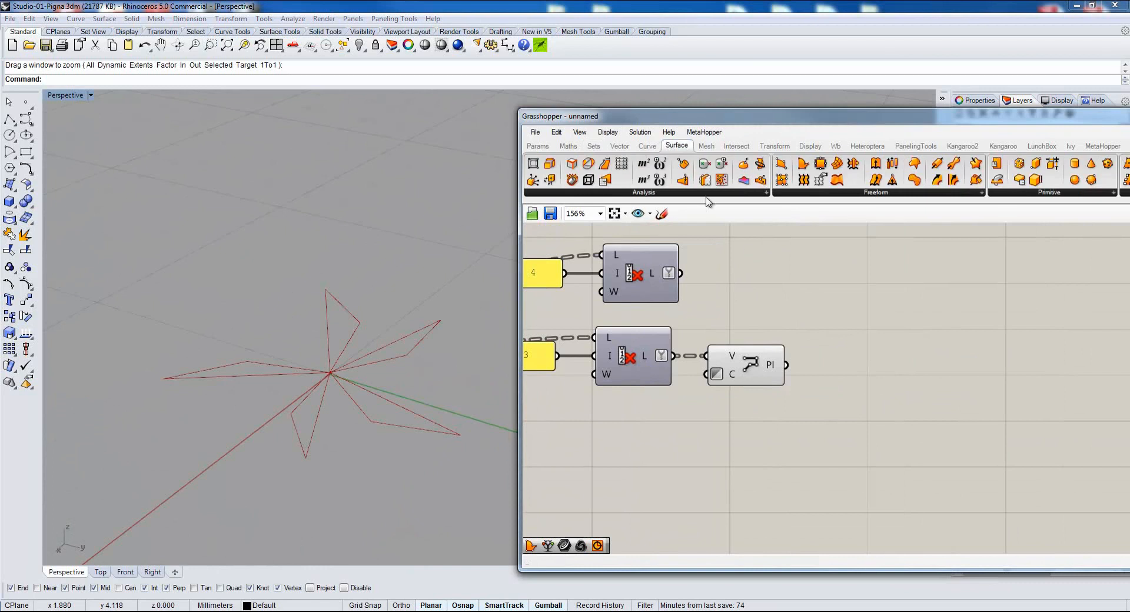
left_click_drag(803, 165, 867, 374)
left_click_drag(784, 366, 861, 369)
scroll(727, 469, "down", 4)
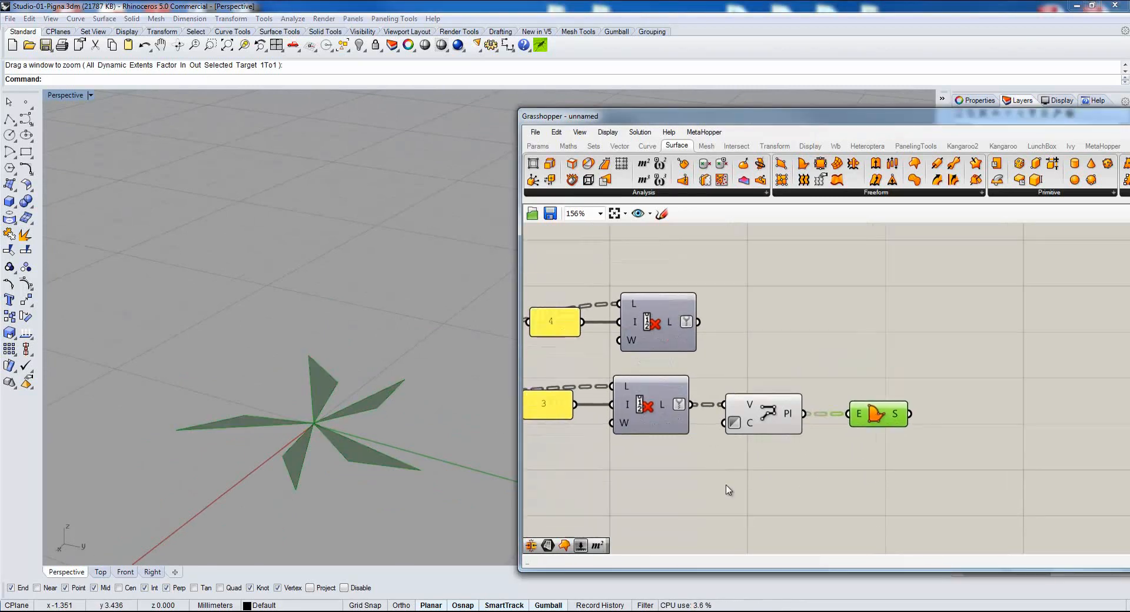
Move the first Prune Tree and Cull Index branch with its panels farther away from the second branch.
left_click_drag(946, 410, 776, 453)
left_click_drag(963, 373, 786, 354)
left_click(984, 395)
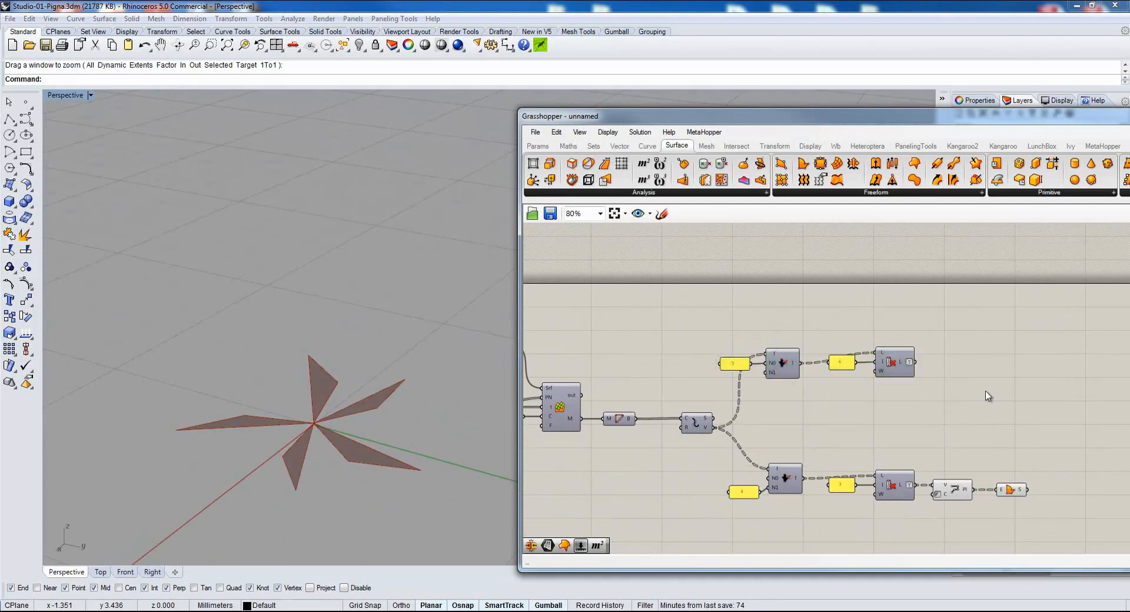
Add a List Item component after the first Cull Index.
right_click_drag(983, 395, 839, 371)
double_click(876, 350)
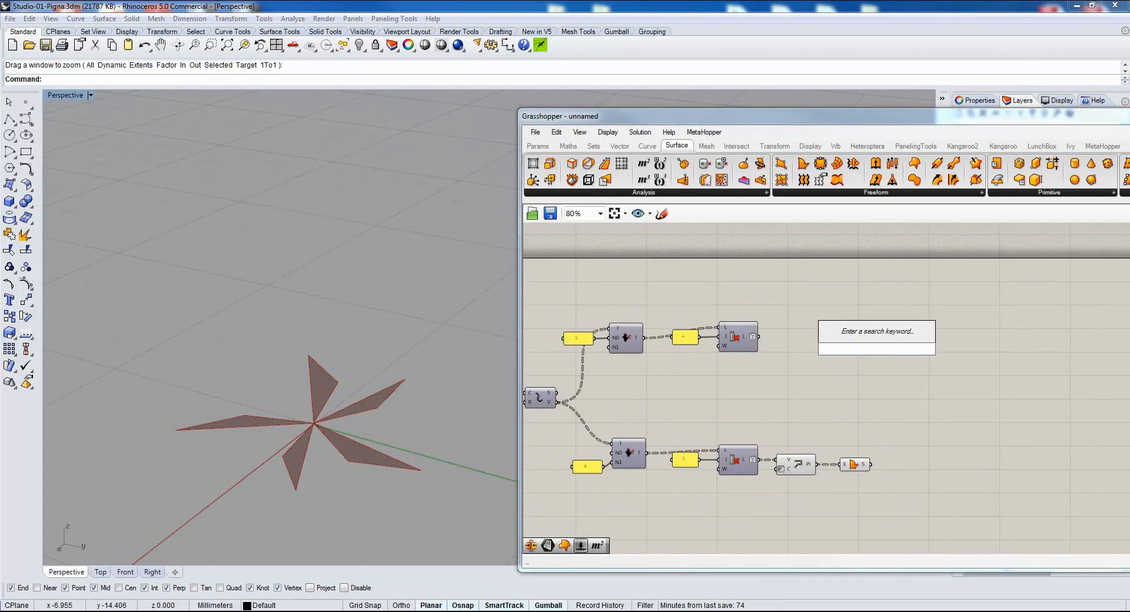
type("listite")
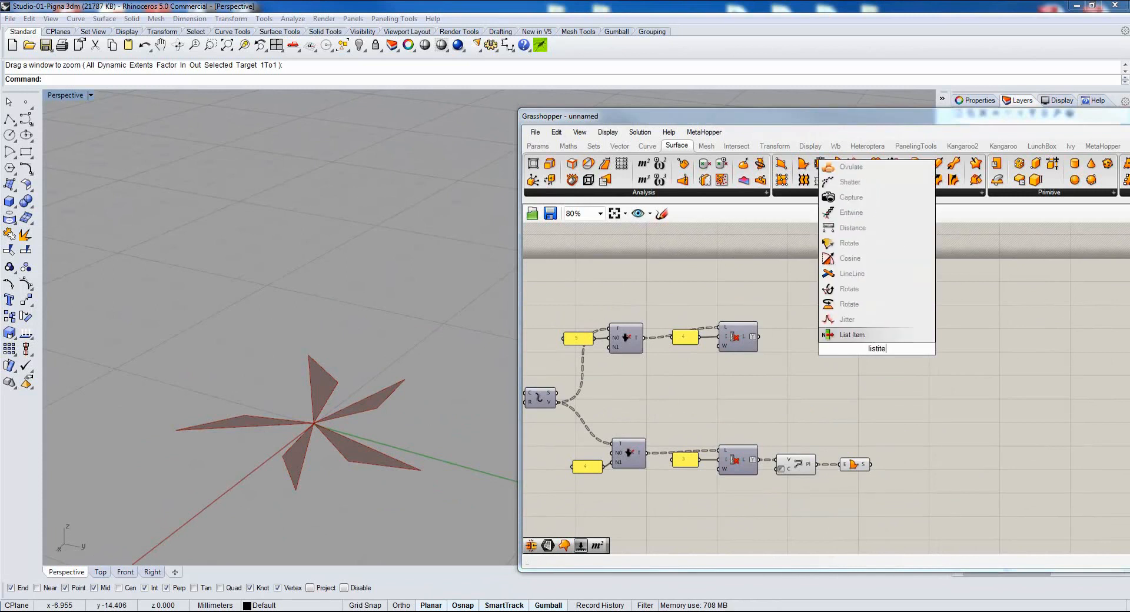
left_click(852, 334)
left_click_drag(872, 353, 818, 351)
scroll(818, 352, "up", 3)
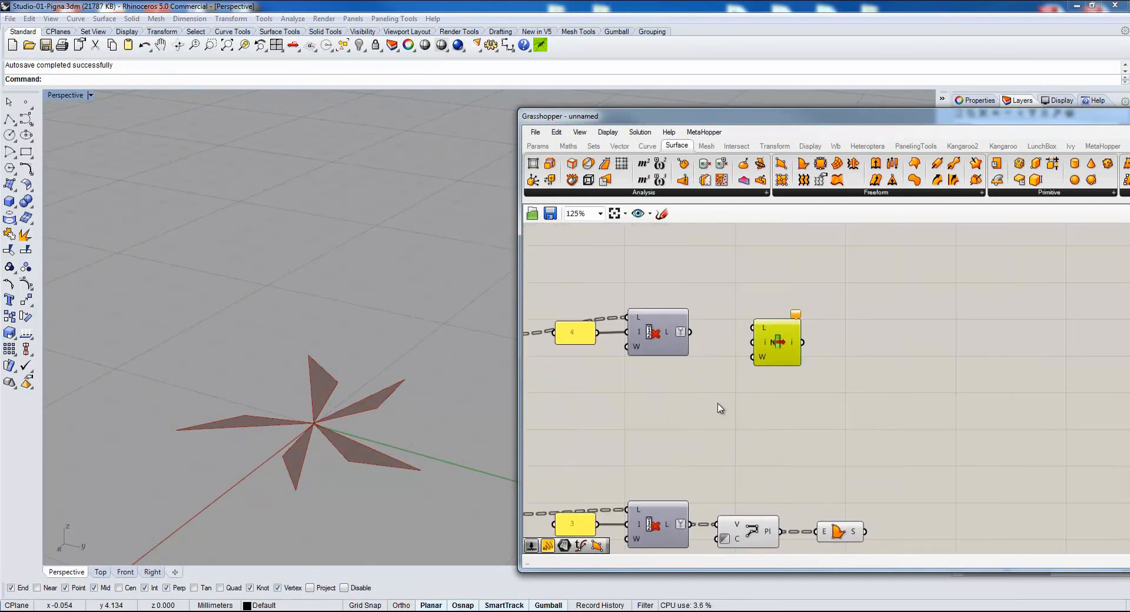
Copy the panel containing 3, set the copy to 0, and connect it to the List Item's i input.
double_click(696, 419)
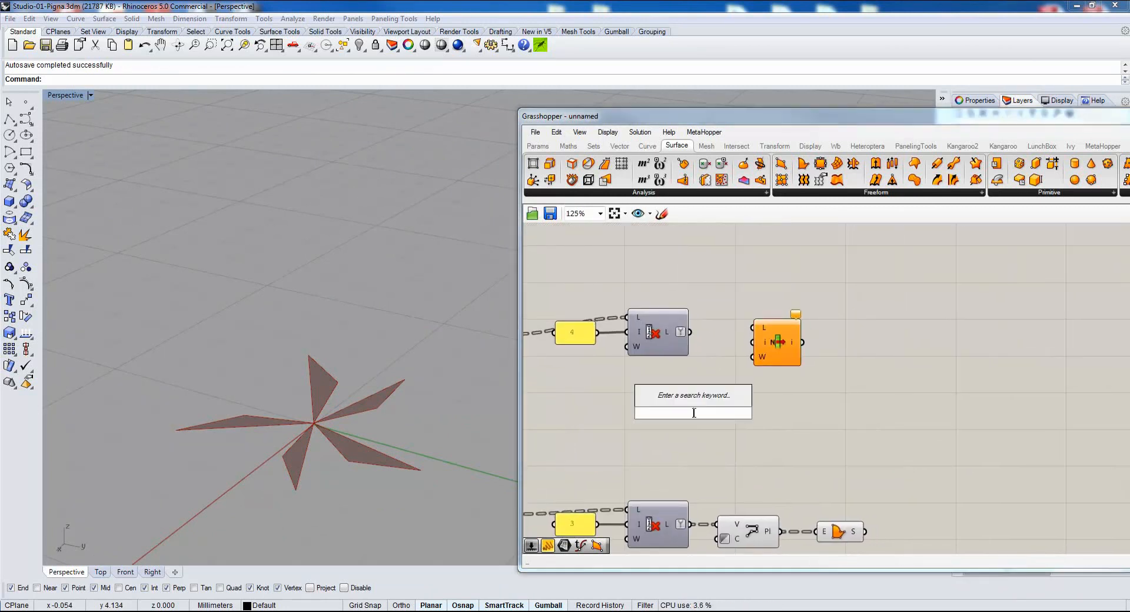
left_click(560, 459)
left_click(580, 526)
key("ctrl+c")
key("ctrl+v")
left_click_drag(592, 535, 706, 368)
double_click(702, 364)
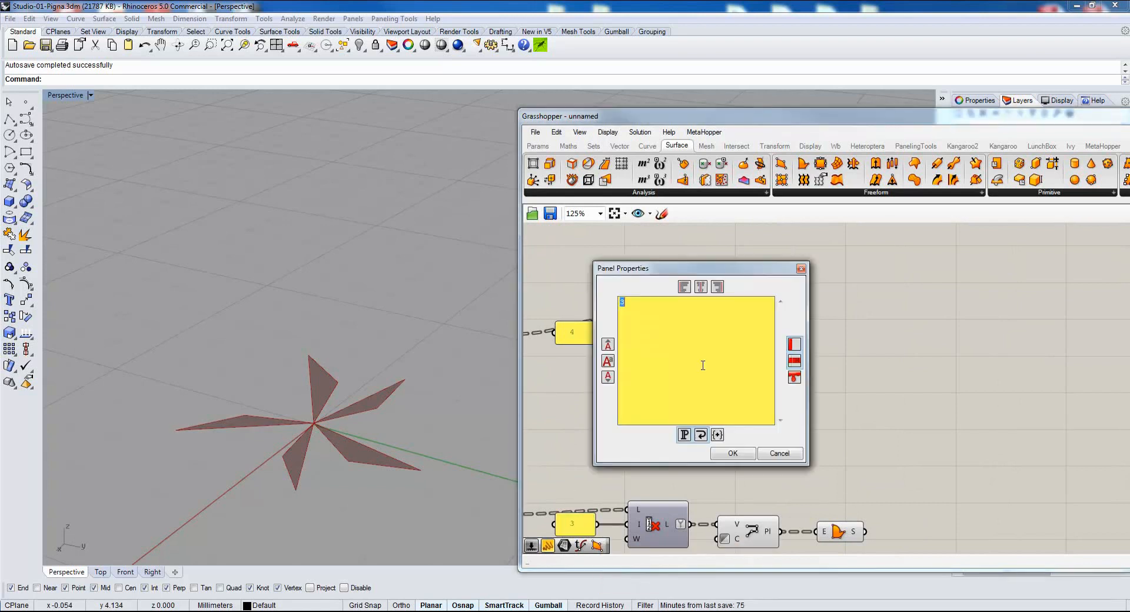
left_click(733, 453)
left_click(774, 352)
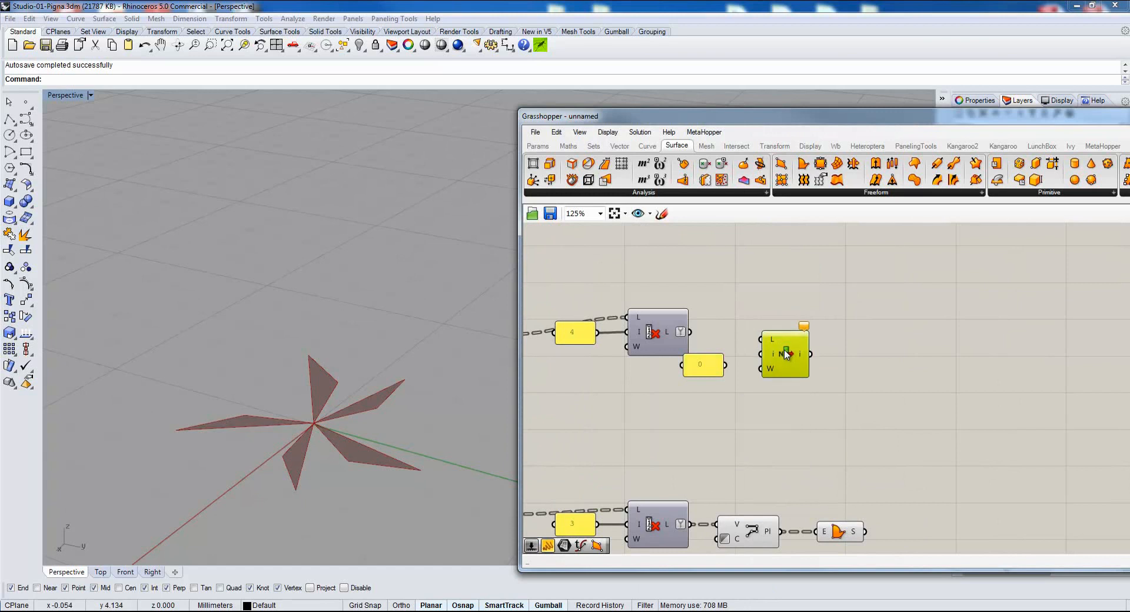
mouse_move(725, 365)
left_mouse_down()
mouse_move(760, 355)
mouse_move(721, 353)
left_mouse_up()
Duplicate the List Item with its panel three times and set the copied panels to 1, 2 and 3.
left_click_drag(833, 315, 733, 382)
left_click(734, 382)
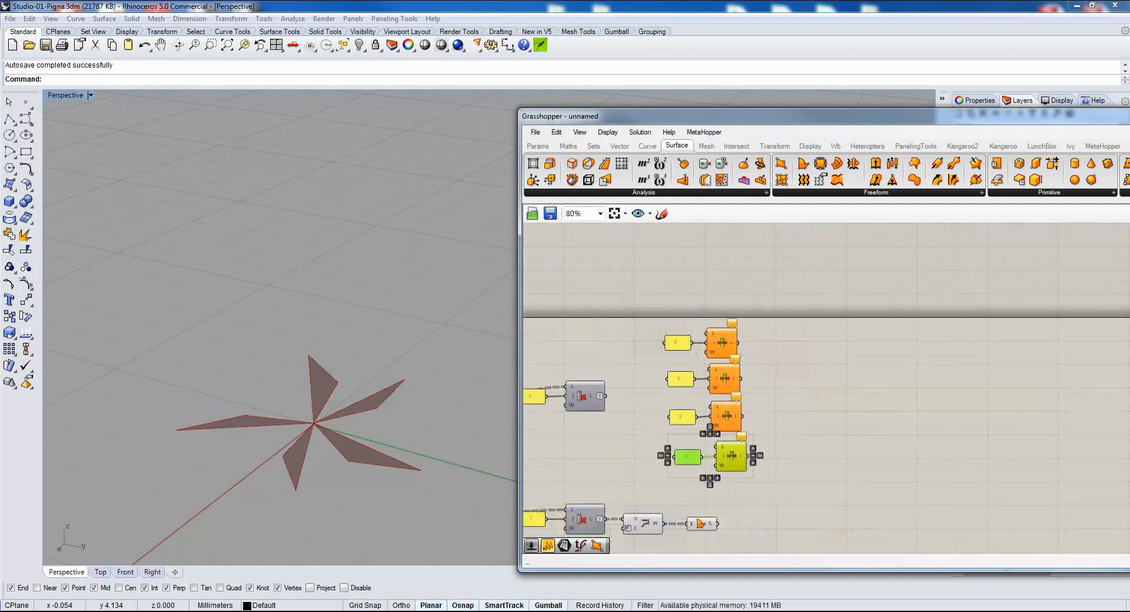
scroll(631, 391, "down", 2)
Connect the first Cull Index's L output to the L inputs of all four List Items.
left_click_drag(599, 386, 724, 307)
left_click_drag(599, 386, 730, 352)
left_click_drag(599, 386, 730, 399)
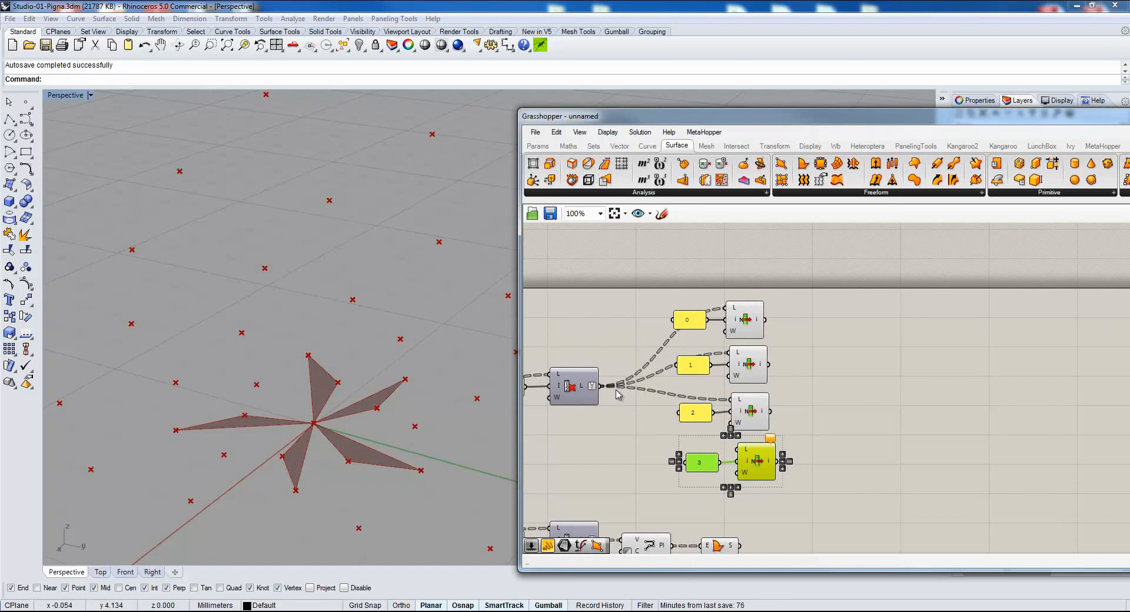
left_click_drag(602, 387, 735, 448)
left_click_drag(840, 443, 696, 485)
left_click_drag(758, 462, 750, 461)
left_click(658, 441)
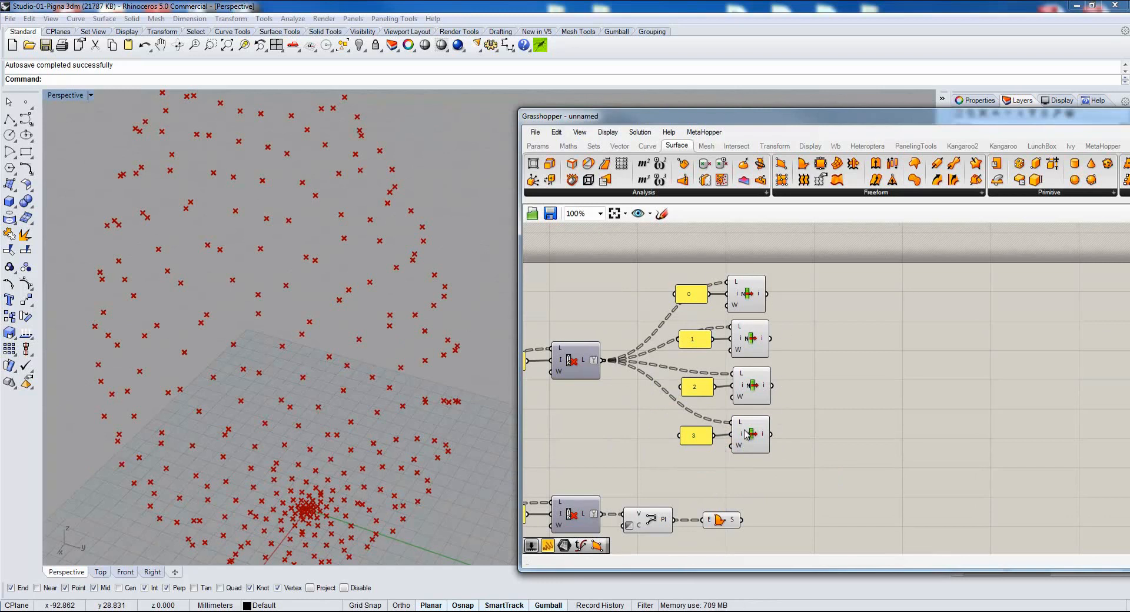
Add a 4Point Surface component after the four List Items.
double_click(837, 362)
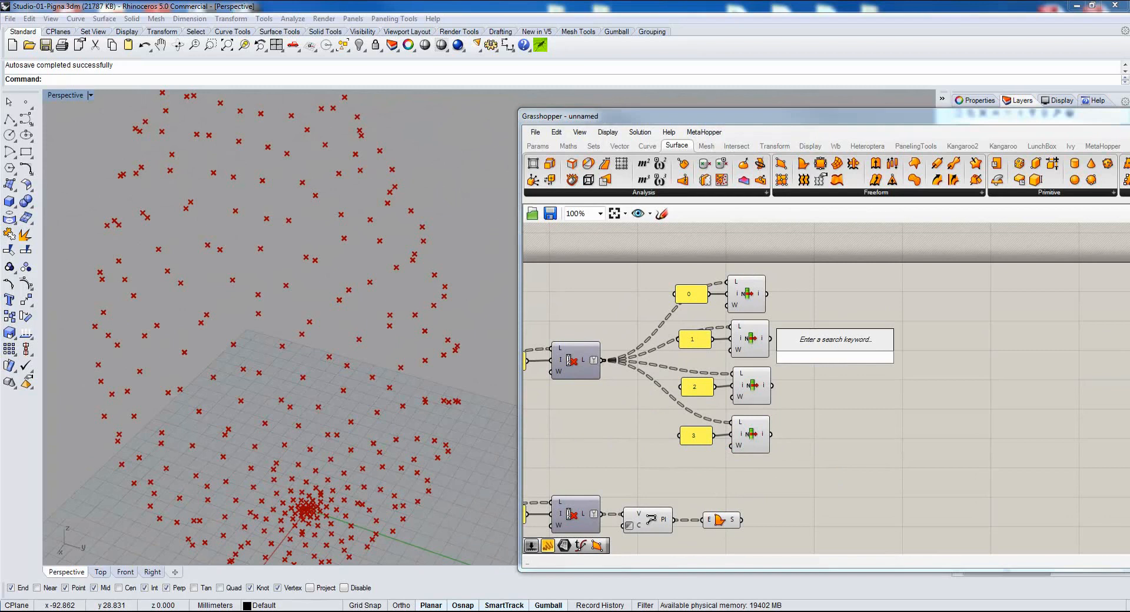
type("m")
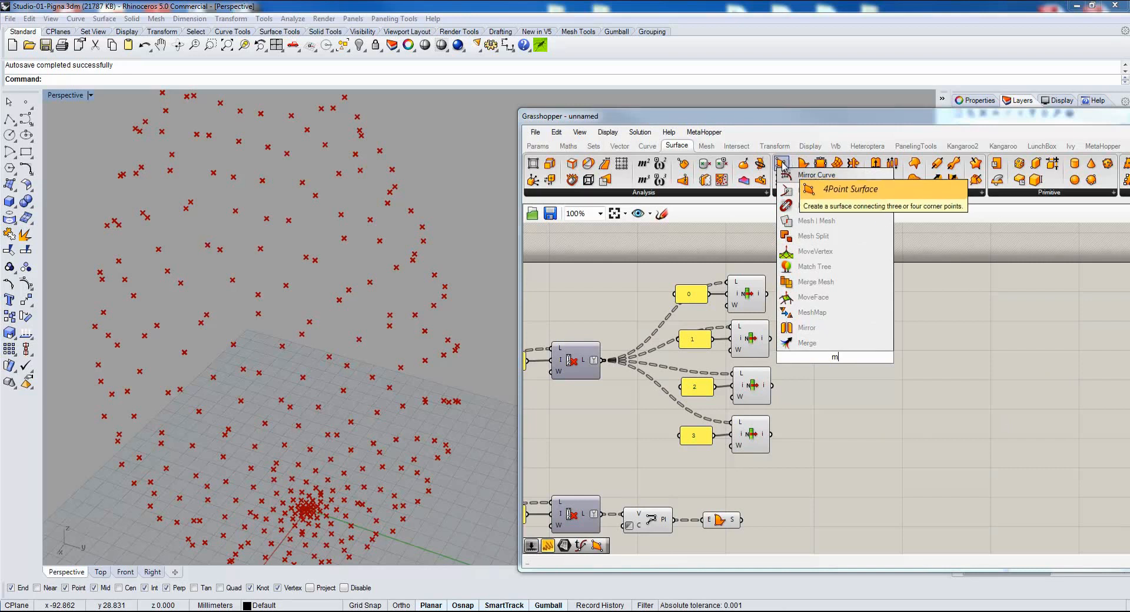
left_click_drag(789, 167, 859, 372)
scroll(859, 372, "up", 1)
left_click(859, 376)
left_click_drag(855, 367, 836, 335)
Connect the List Items with indices 0, 1, 2 and 3 to the 4Point Surface's A, B, C and D inputs.
left_click_drag(744, 274, 816, 312)
left_click_drag(757, 334, 815, 327)
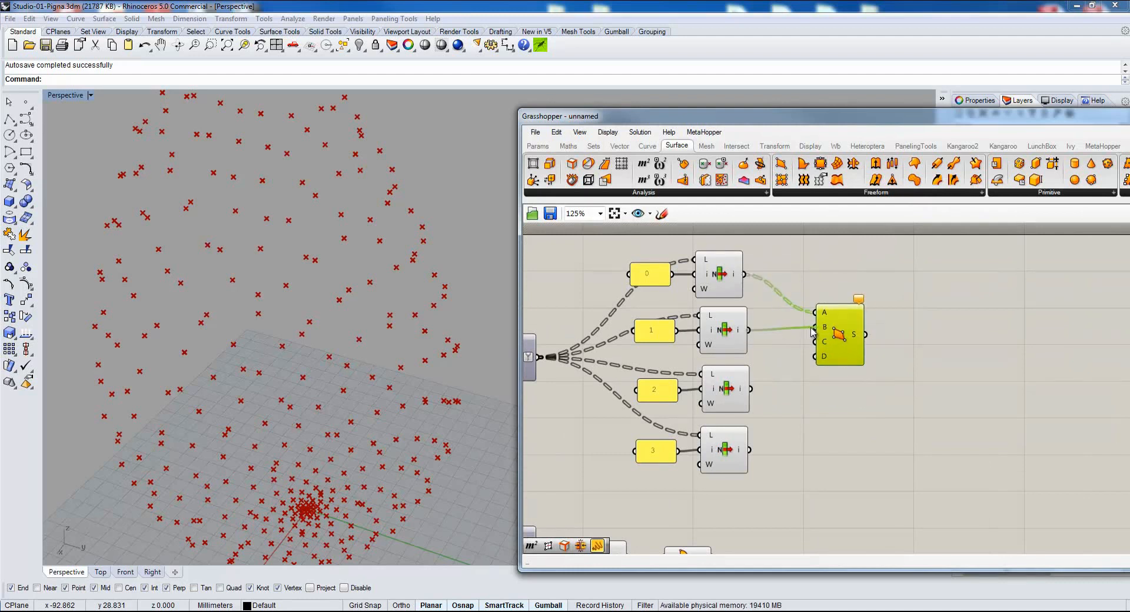
left_click_drag(750, 389, 815, 342)
left_click_drag(749, 450, 816, 356)
scroll(268, 340, "down", 5)
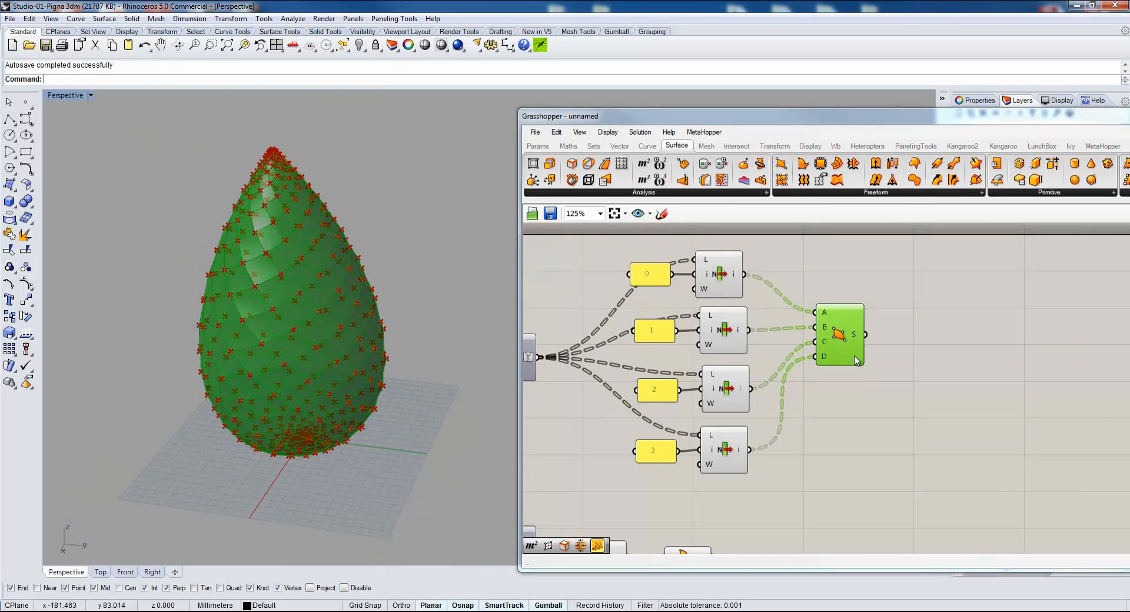
Examine the surfaces produced by the 4Point Surface and Boundary Surfaces components.
left_click(589, 423)
right_click_drag(590, 423, 675, 425)
right_click_drag(668, 476, 733, 393)
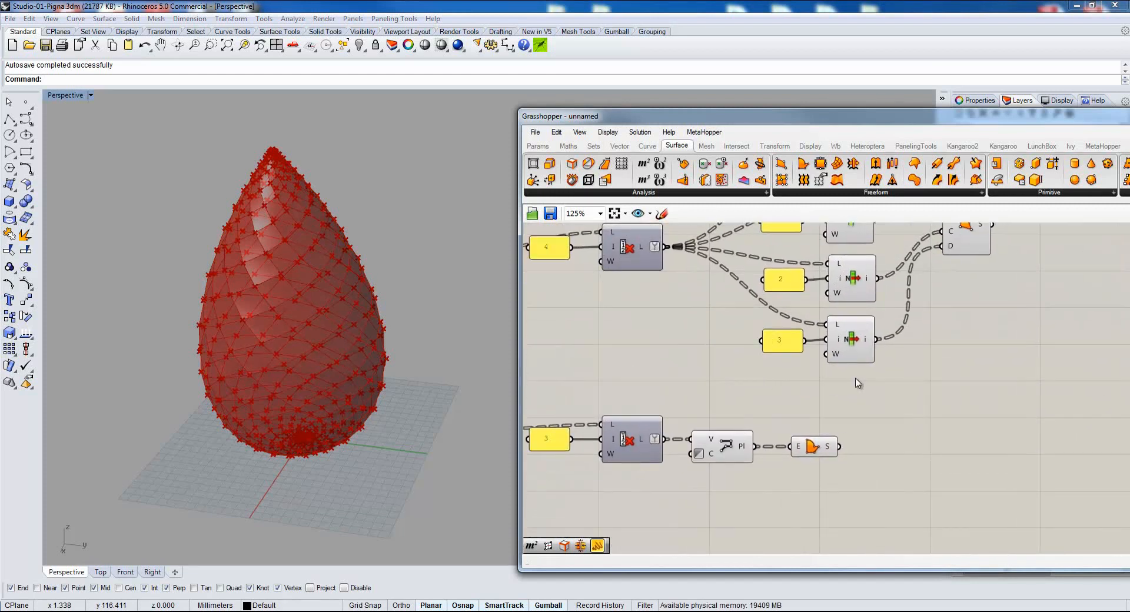
right_click_drag(723, 301, 710, 399)
scroll(711, 399, "down", 1)
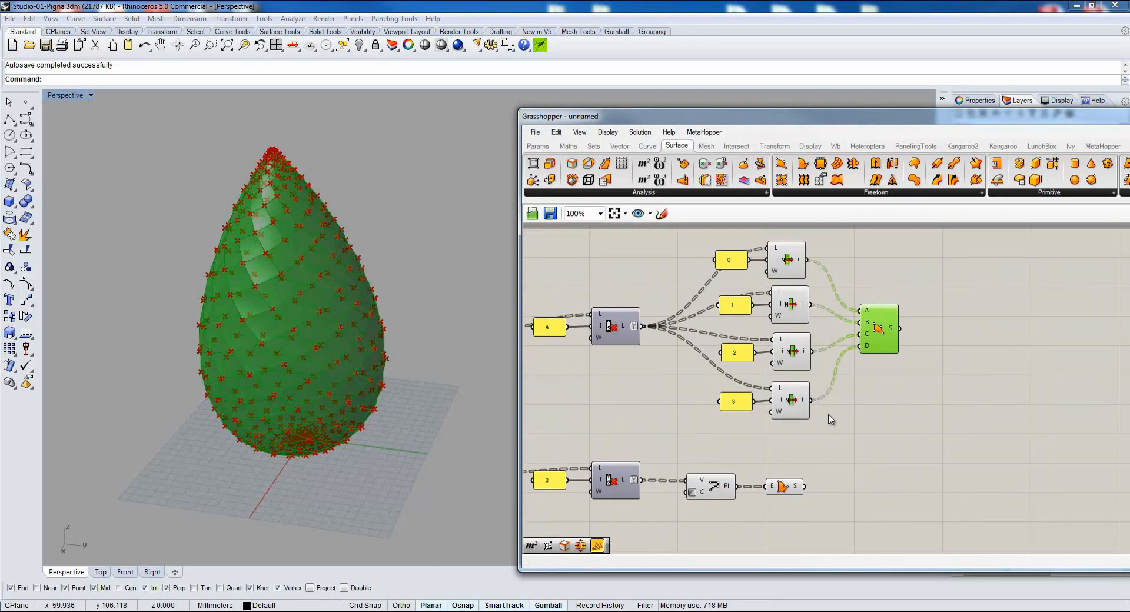
scroll(804, 465, "up", 1)
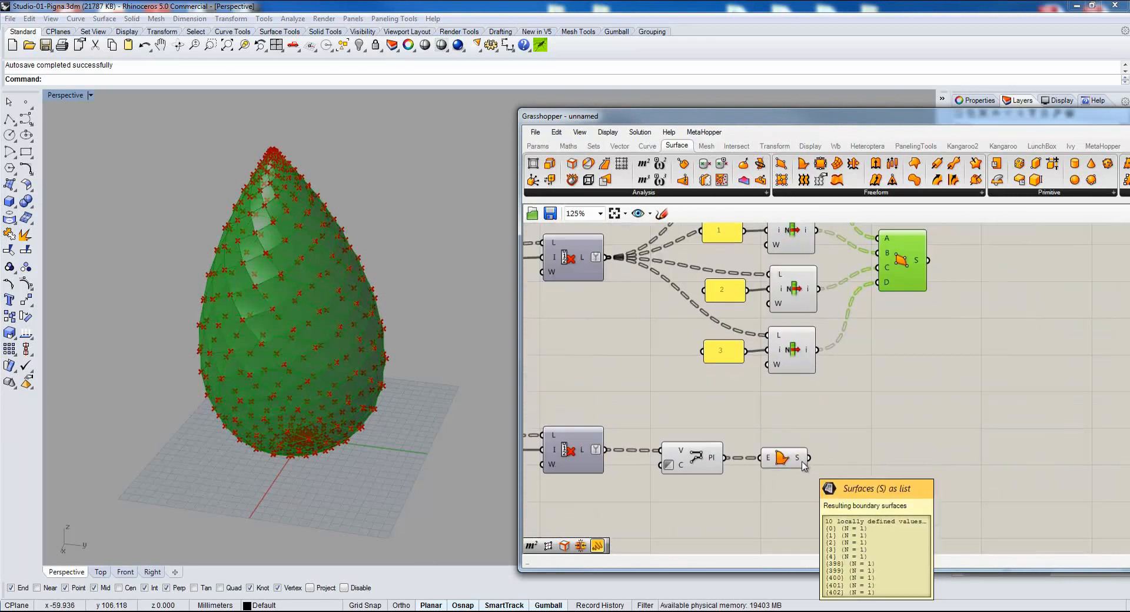
scroll(804, 466, "down", 1)
left_click(789, 458)
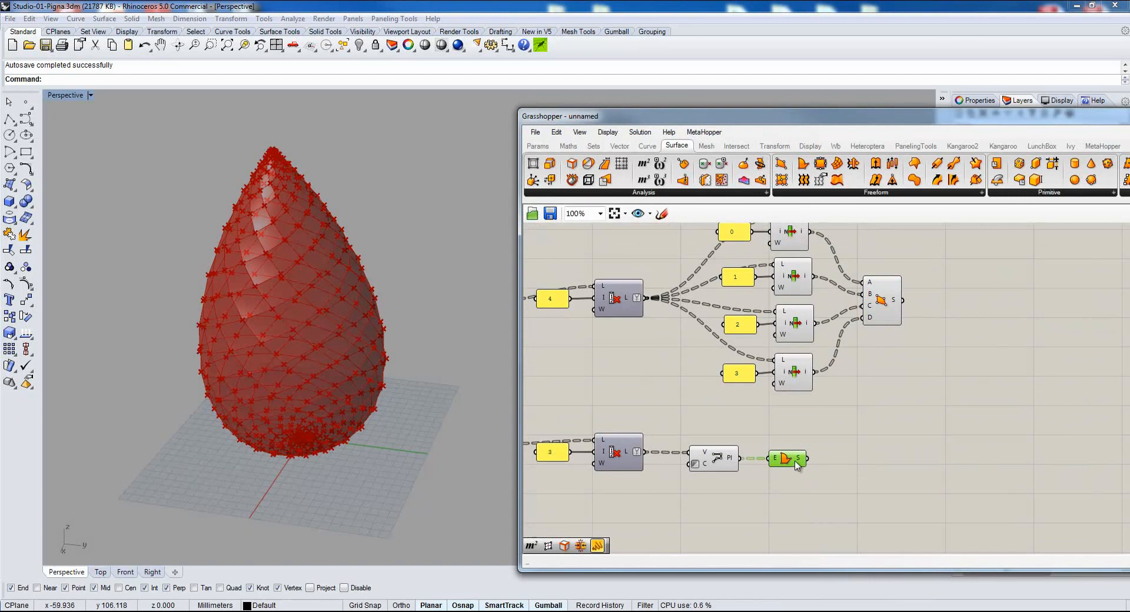
Duplicate the PolyLine and Boundary Surfaces pair and place the copy between the two branches.
scroll(719, 412, "down", 2)
right_click_drag(735, 440, 751, 410)
scroll(751, 410, "up", 1)
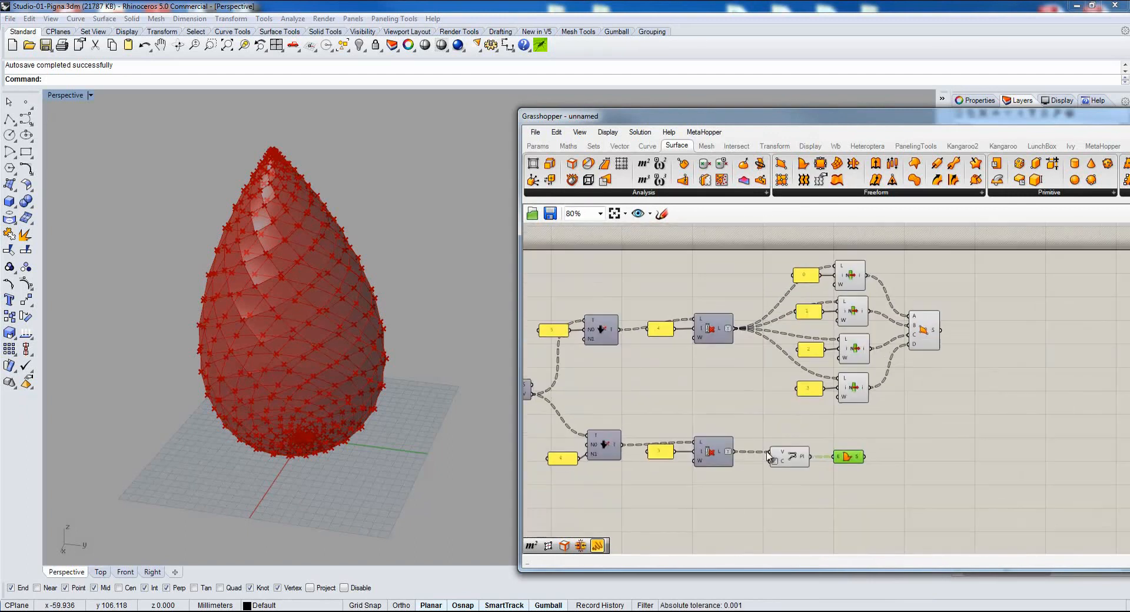
left_click_drag(903, 423, 798, 485)
key("ctrl+c")
key("ctrl+v")
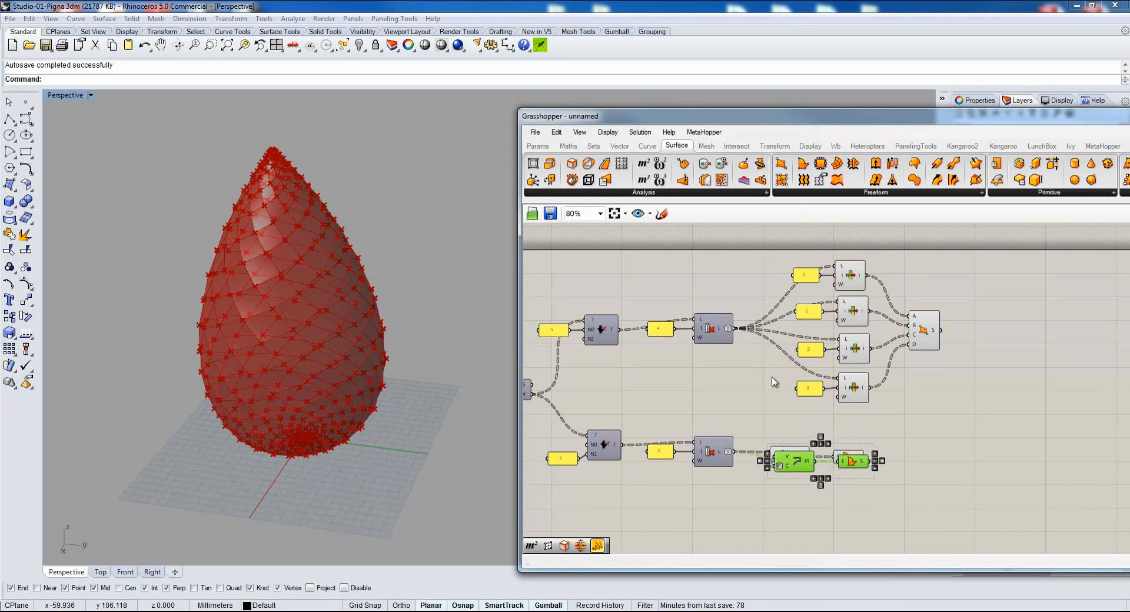
right_click_drag(754, 332, 822, 312)
left_click_drag(871, 443, 871, 399)
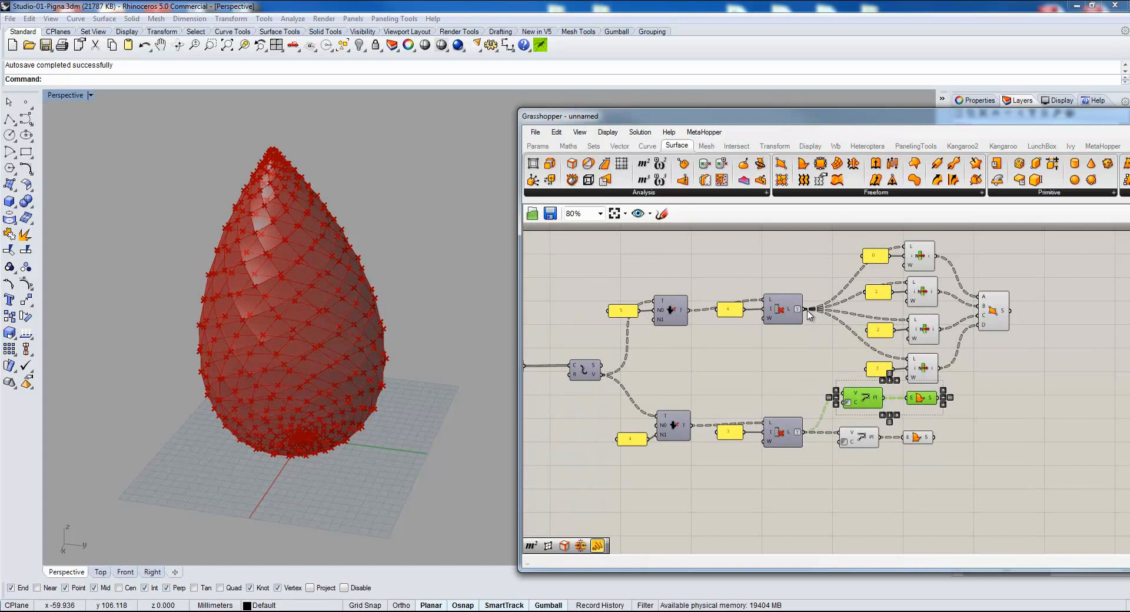
Turn off the preview of the four List Items and the 4Point Surface.
left_click_drag(1039, 249, 986, 410)
middle_click(1026, 363)
left_click(1065, 327)
Connect the first Cull Index's L output to the copied PolyLine's V input.
left_click_drag(812, 309, 840, 393)
left_click(841, 397)
scroll(854, 401, "up", 3)
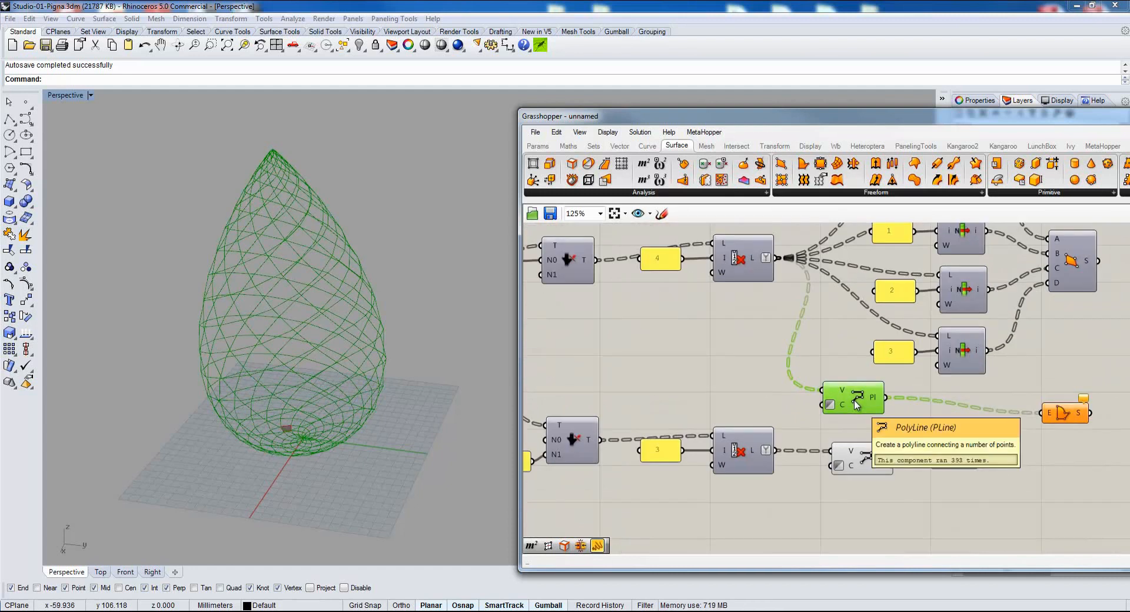
Delete the copied PolyLine and Boundary Surfaces pair between the two branches.
right_click_drag(1026, 419, 911, 404)
left_click(947, 400)
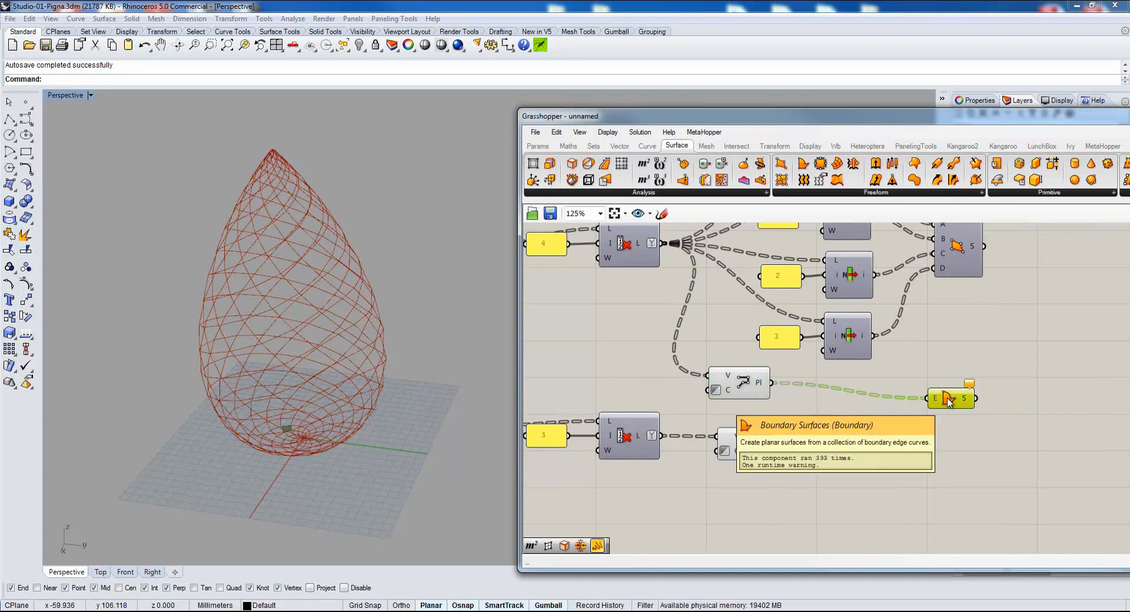
left_click_drag(948, 400, 834, 386)
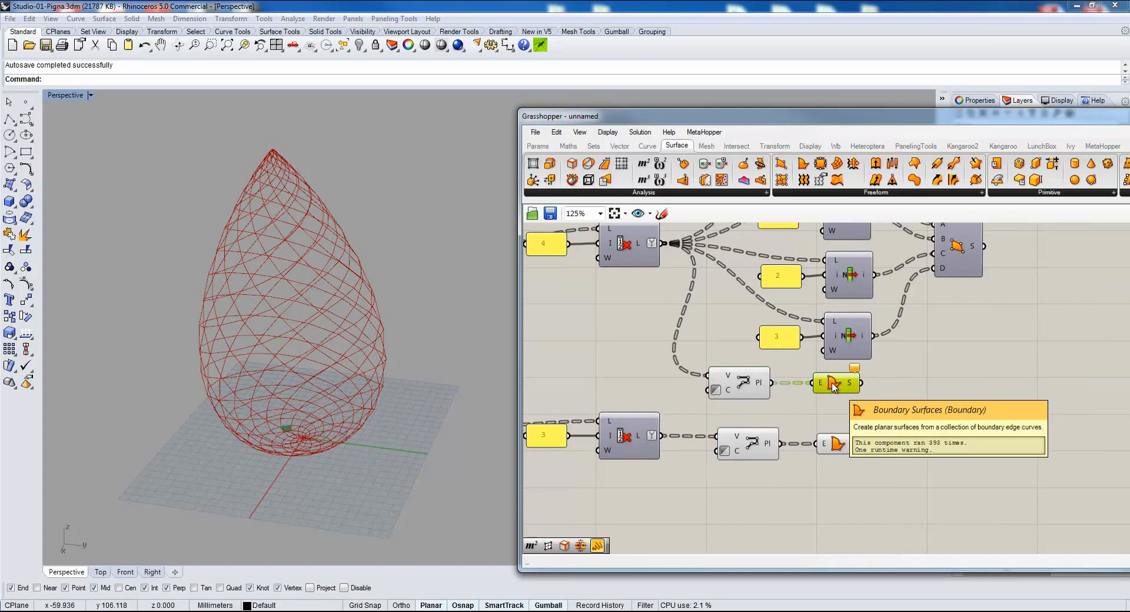
left_click_drag(903, 363, 713, 402)
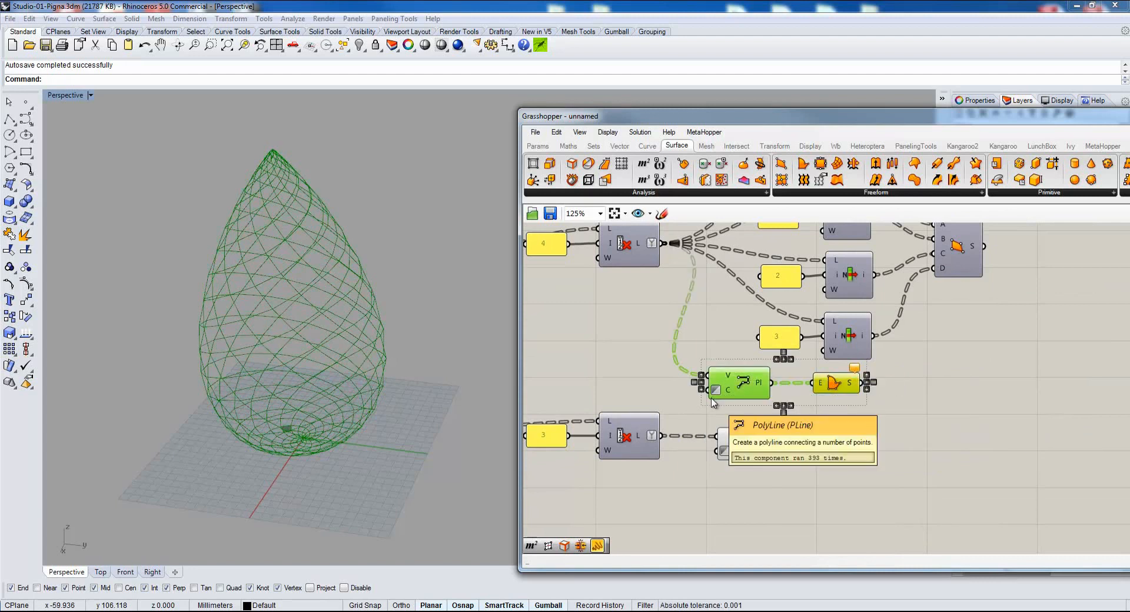
key("Delete")
Turn on the preview of the 4Point Surface component and inspect the resulting surfaces up close.
right_click_drag(753, 312, 719, 464)
left_click(924, 414)
middle_click(957, 294)
left_click(980, 271)
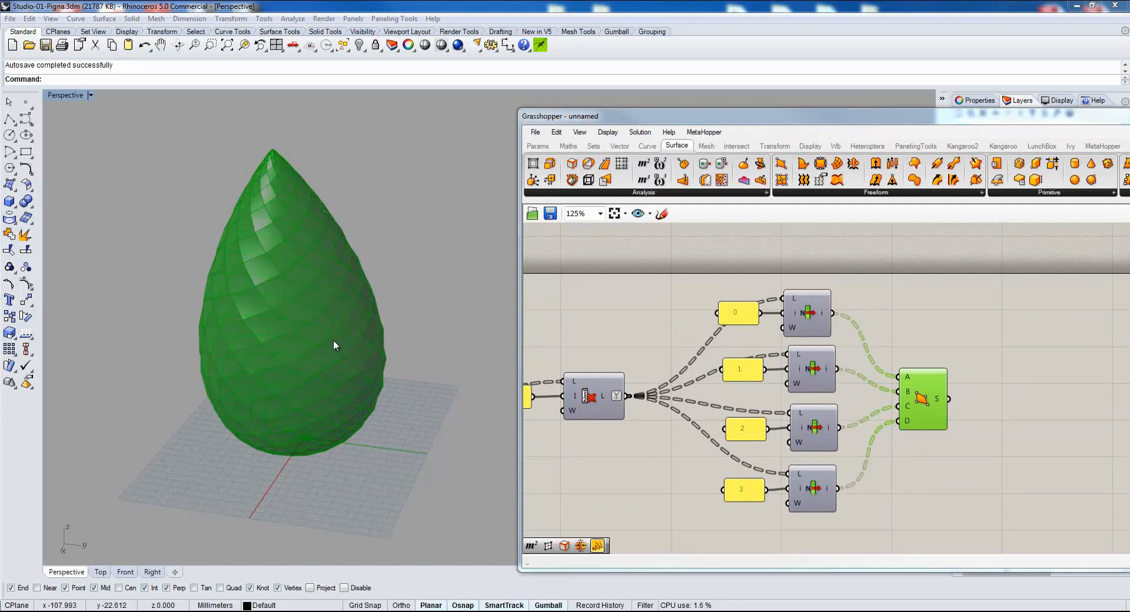
right_click_drag(200, 386, 245, 380)
scroll(283, 292, "up", 2)
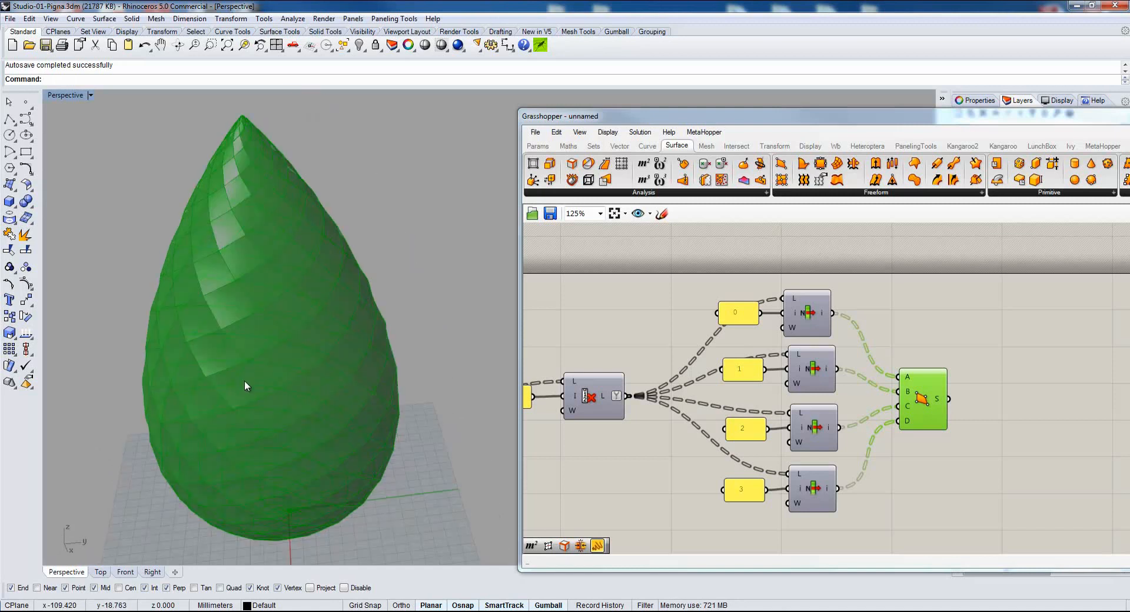
Move all the components after the face boundaries, from Explode through both surface branches, below the main definition.
scroll(695, 431, "down", 5)
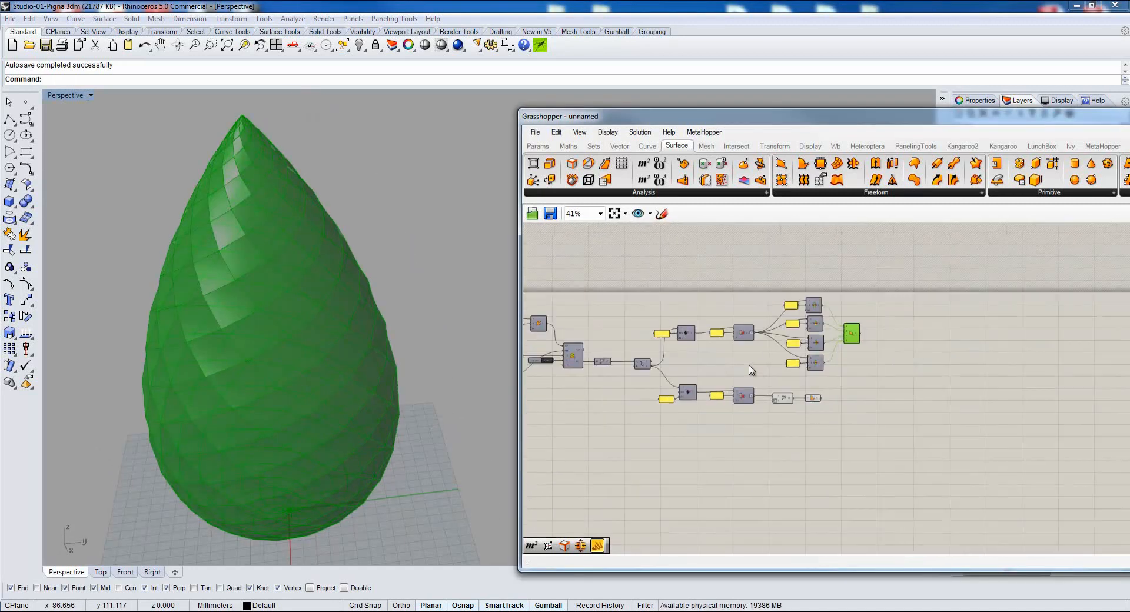
left_click_drag(981, 267, 676, 419)
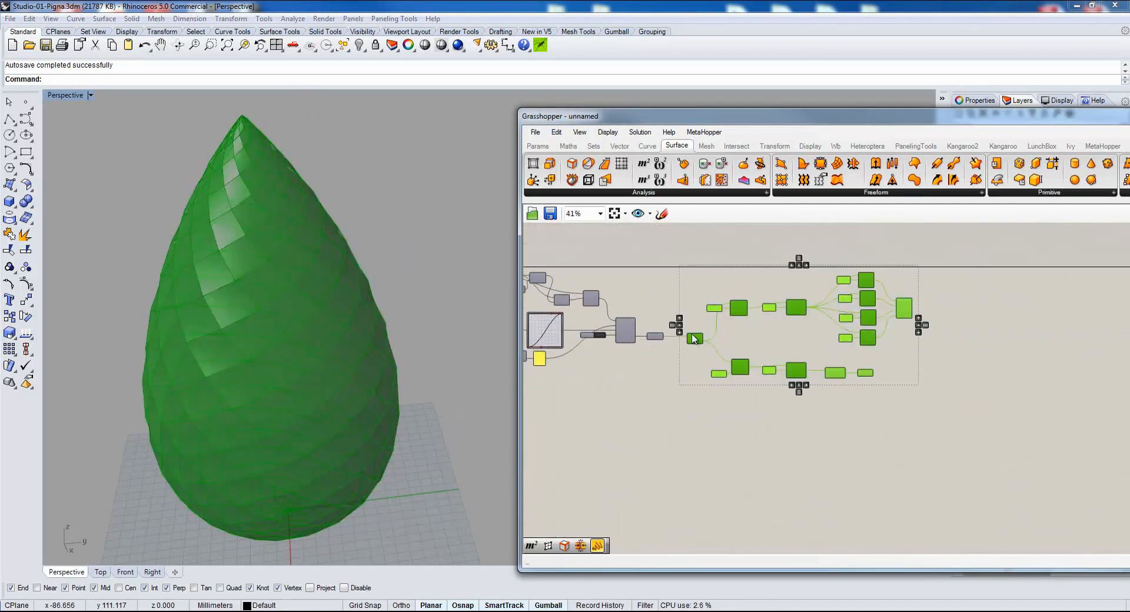
left_click_drag(694, 337, 711, 455)
scroll(621, 342, "up", 5)
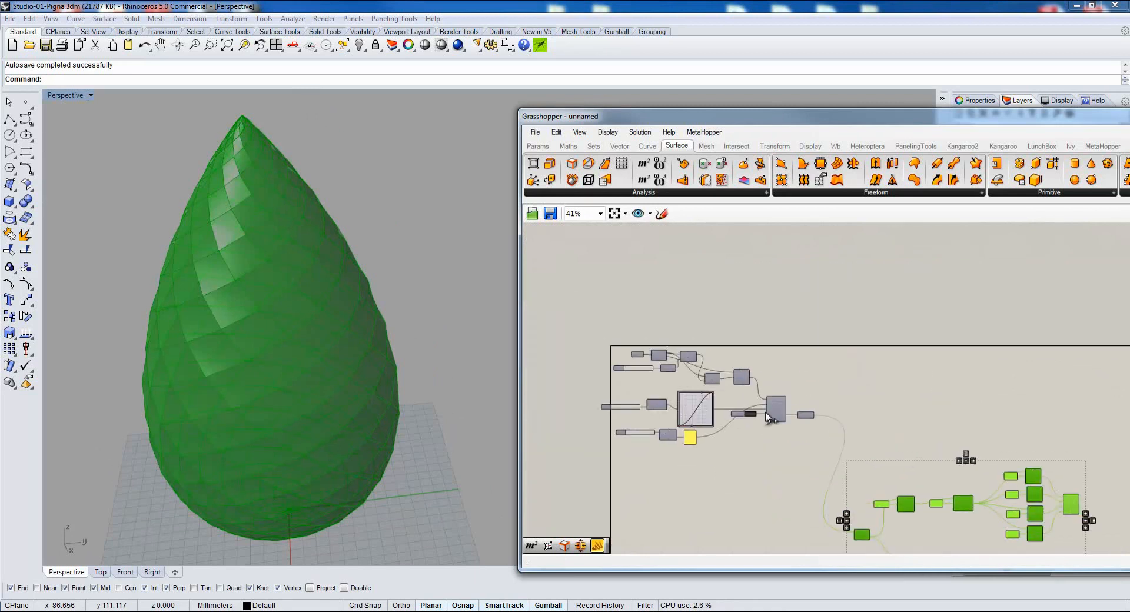
right_click_drag(962, 374, 877, 386)
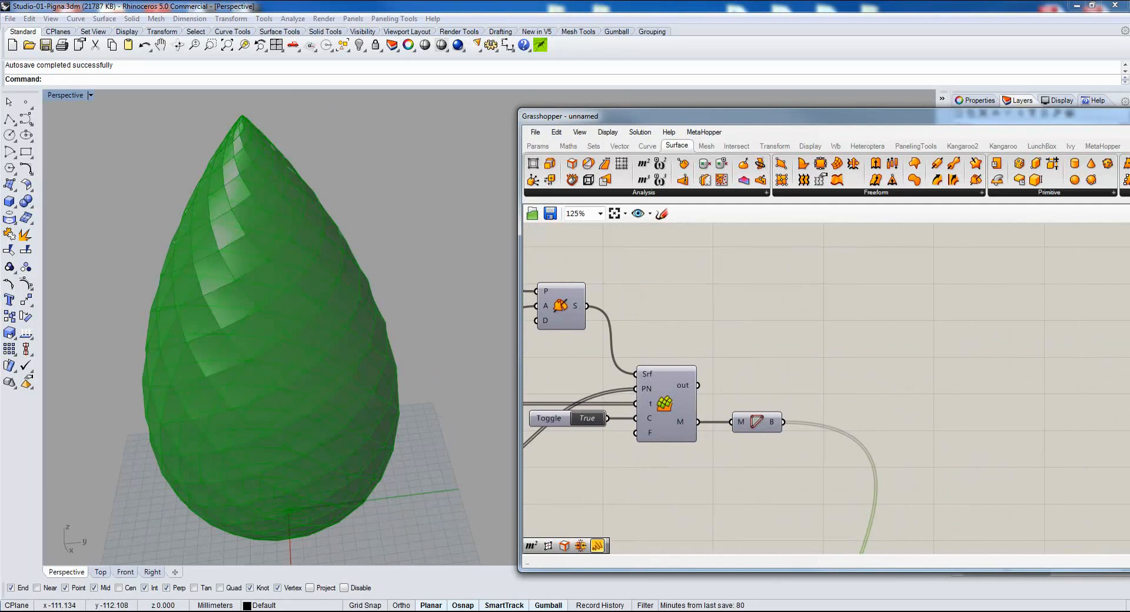
Add a Face Normals component above the face boundaries and connect the PhylloSurface component's M output to it.
left_click(675, 400)
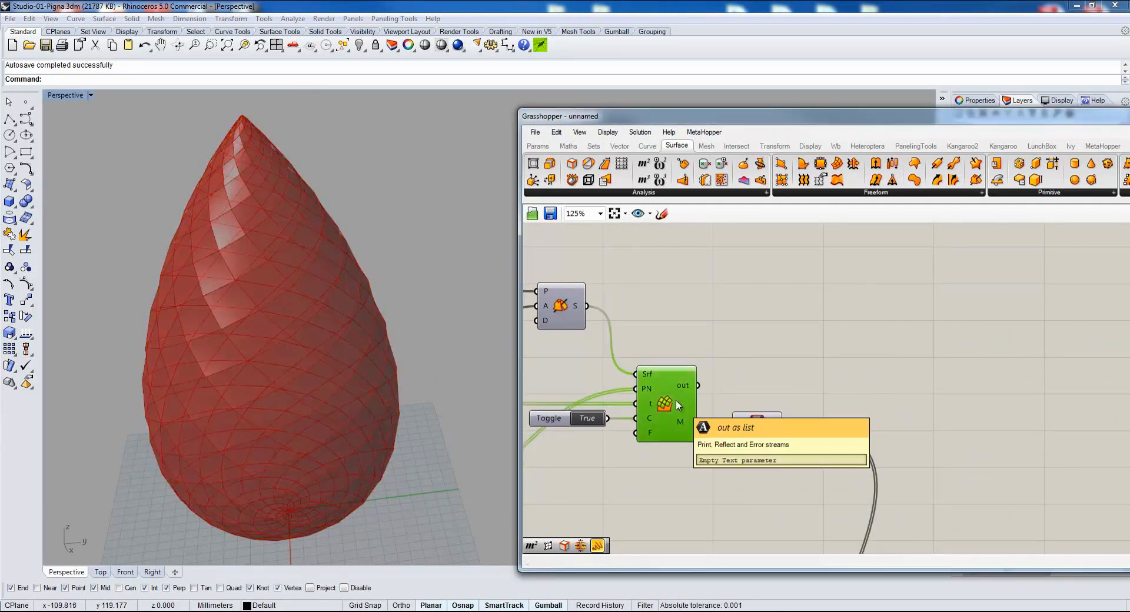
left_click(682, 471)
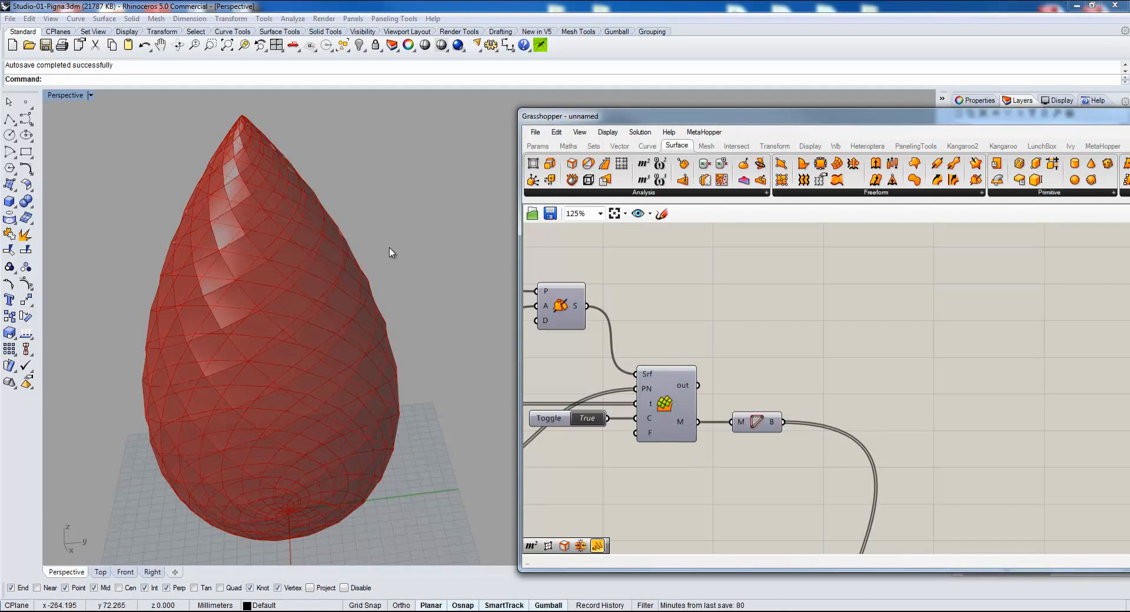
left_click(708, 147)
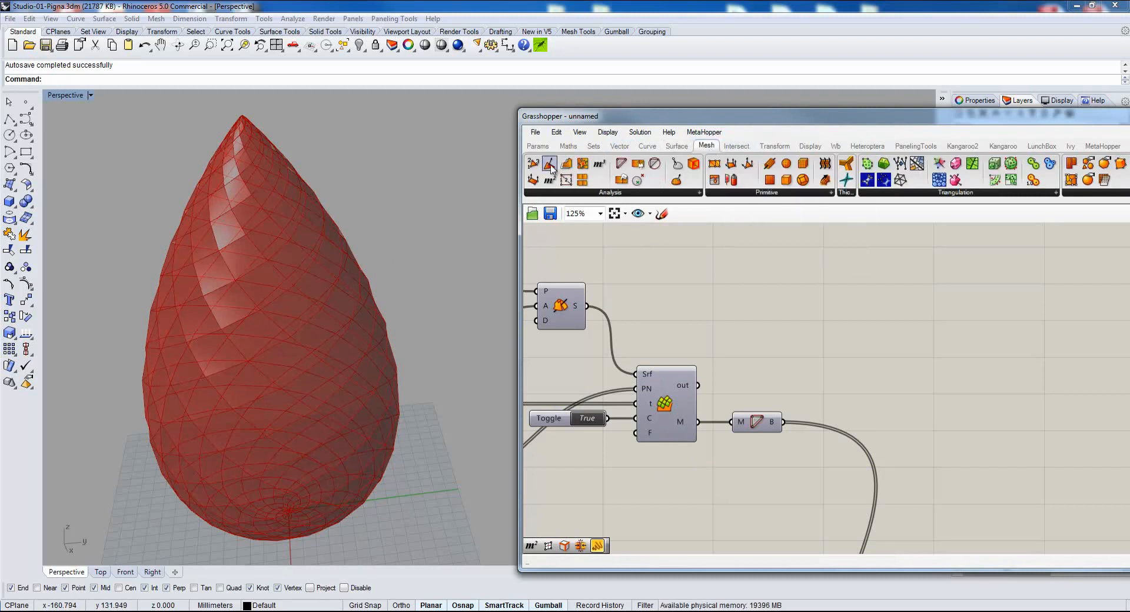
left_click_drag(551, 167, 815, 351)
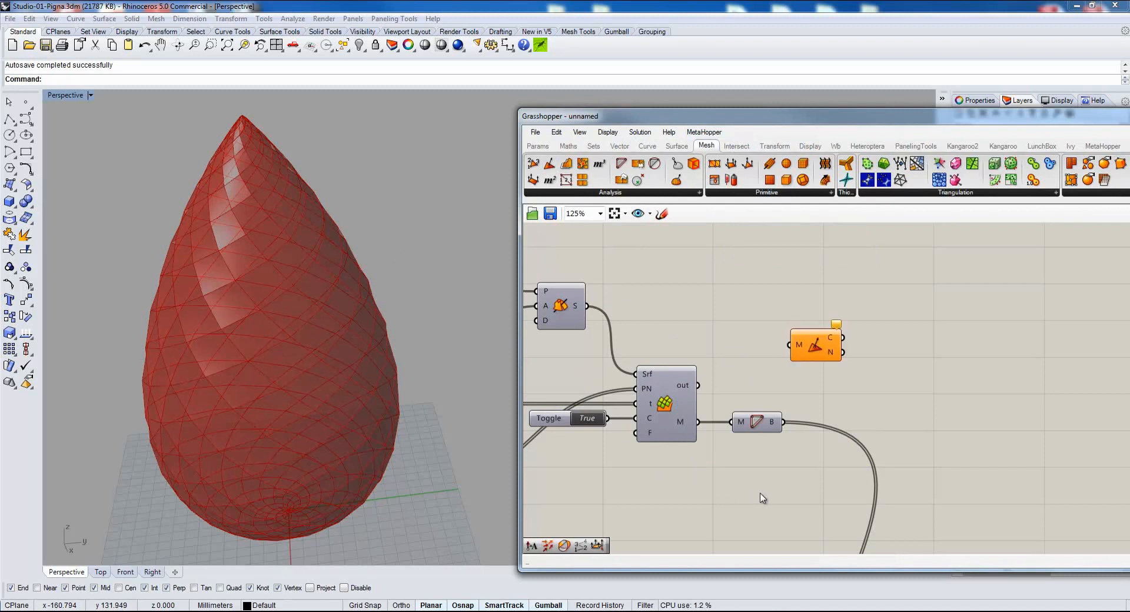
left_click_drag(698, 423, 775, 349)
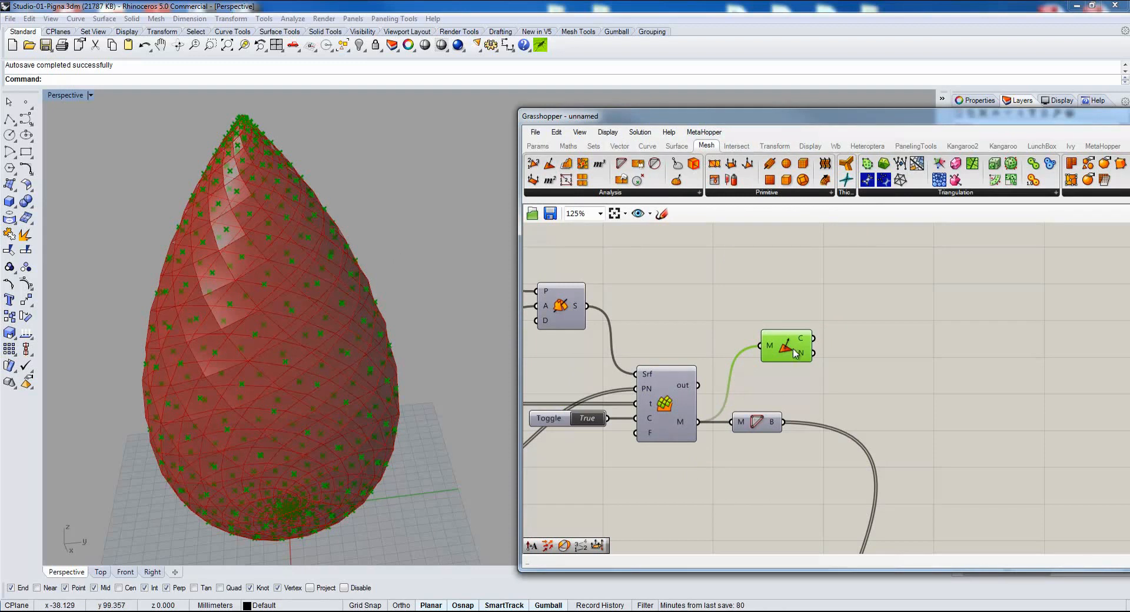
left_click_drag(784, 346, 775, 349)
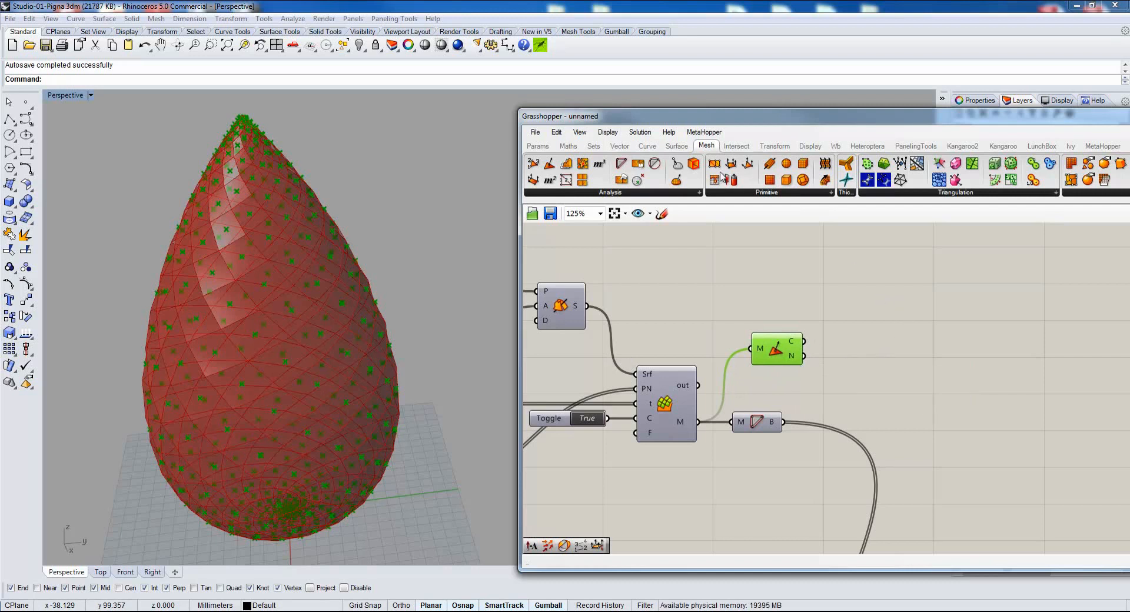
Add a Plane Normal component beside Face Normals, connecting C to its O input and N to its Z input.
left_click(619, 146)
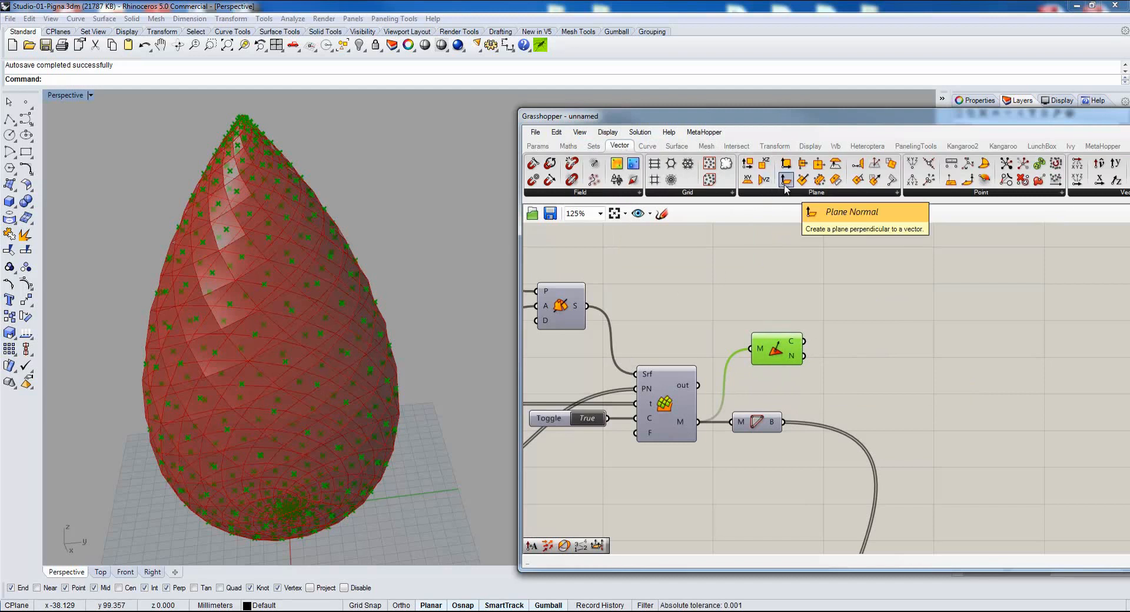
left_click_drag(785, 186, 877, 325)
right_click_drag(857, 382, 818, 379)
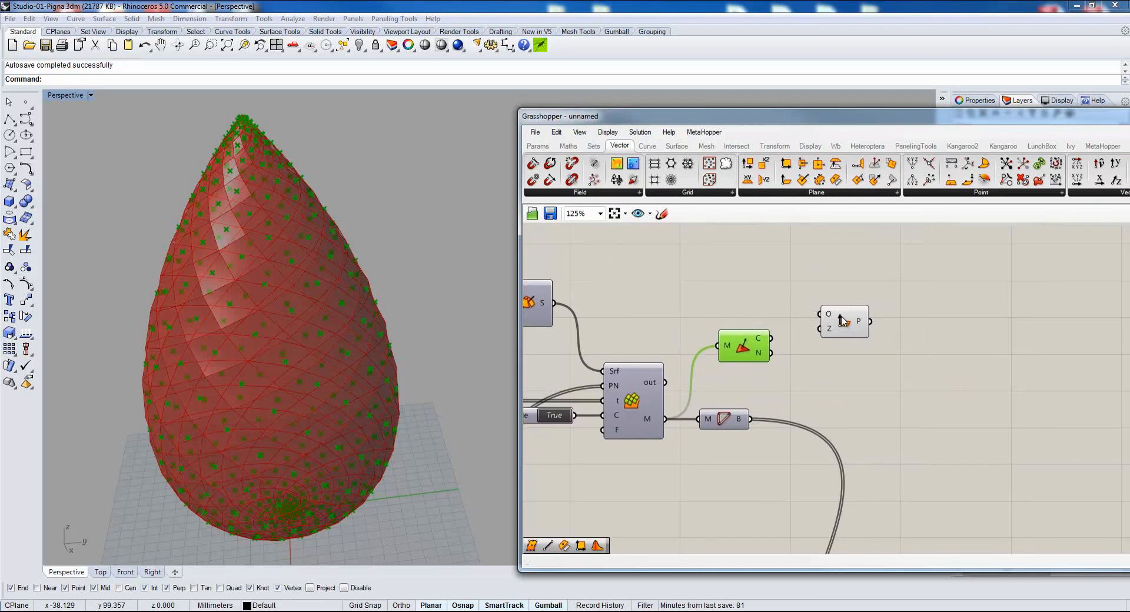
left_click_drag(840, 320, 844, 335)
left_click_drag(770, 353, 820, 327)
right_click_drag(289, 258, 268, 273)
scroll(296, 380, "up", 2)
scroll(267, 273, "up", 2)
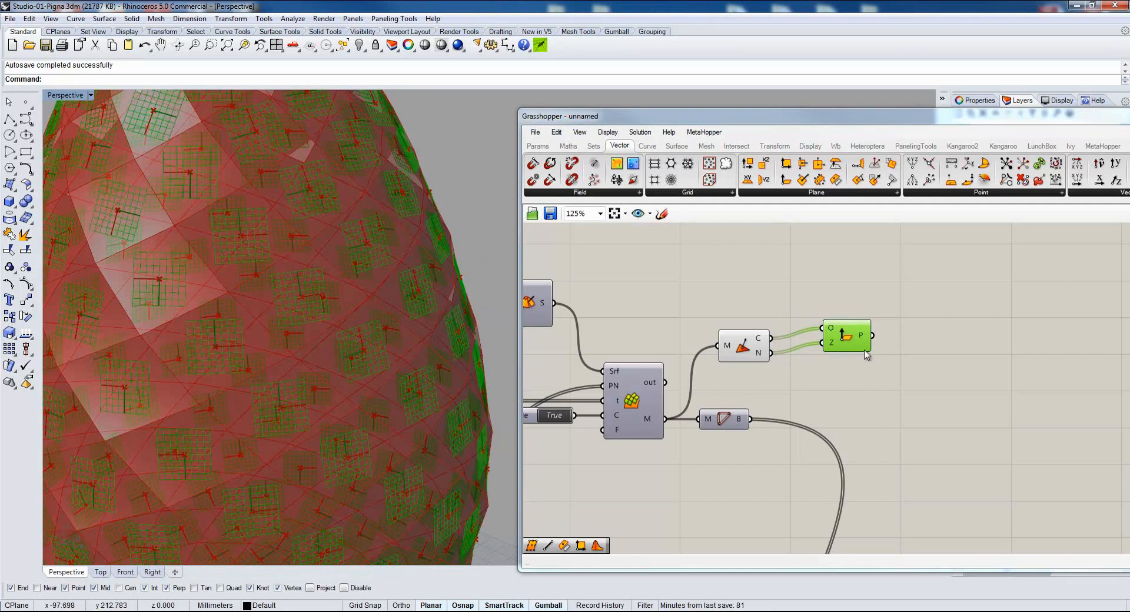
left_click_drag(850, 343, 825, 354)
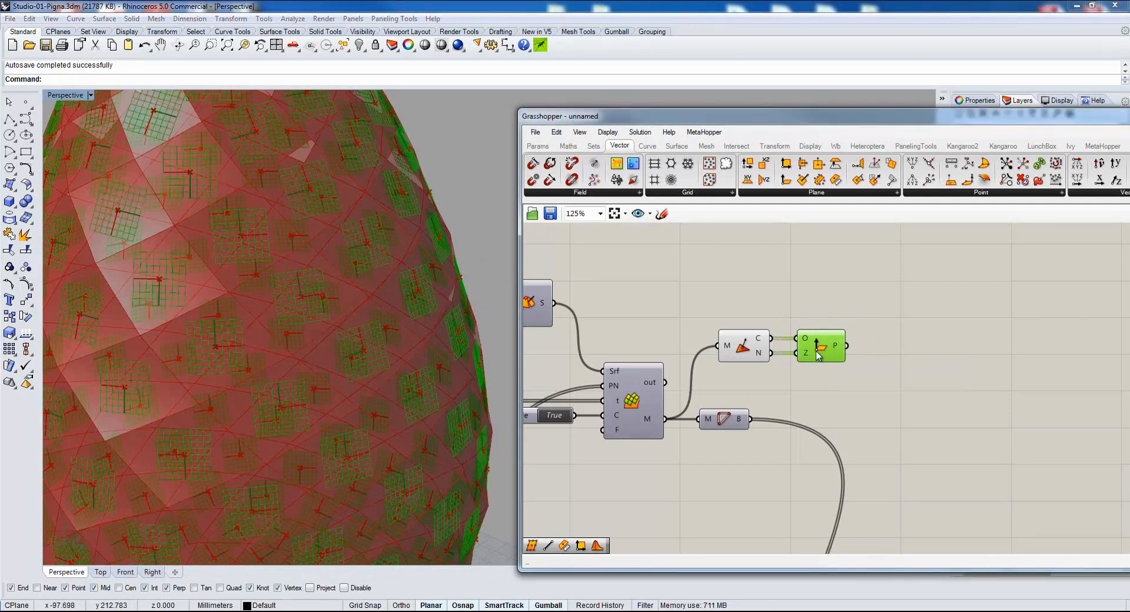
Add a Point parameter below Plane Normal, feed it from Explode's V output, and place Explode below the face boundaries component.
scroll(712, 518, "down", 4)
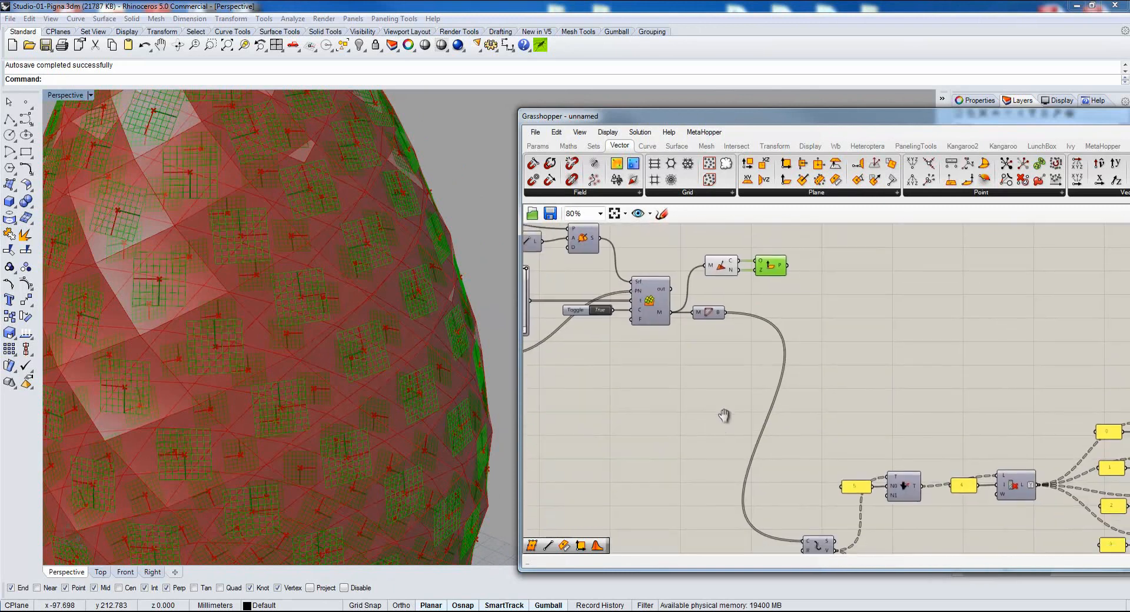
left_click(808, 440)
left_click_drag(808, 440, 780, 318)
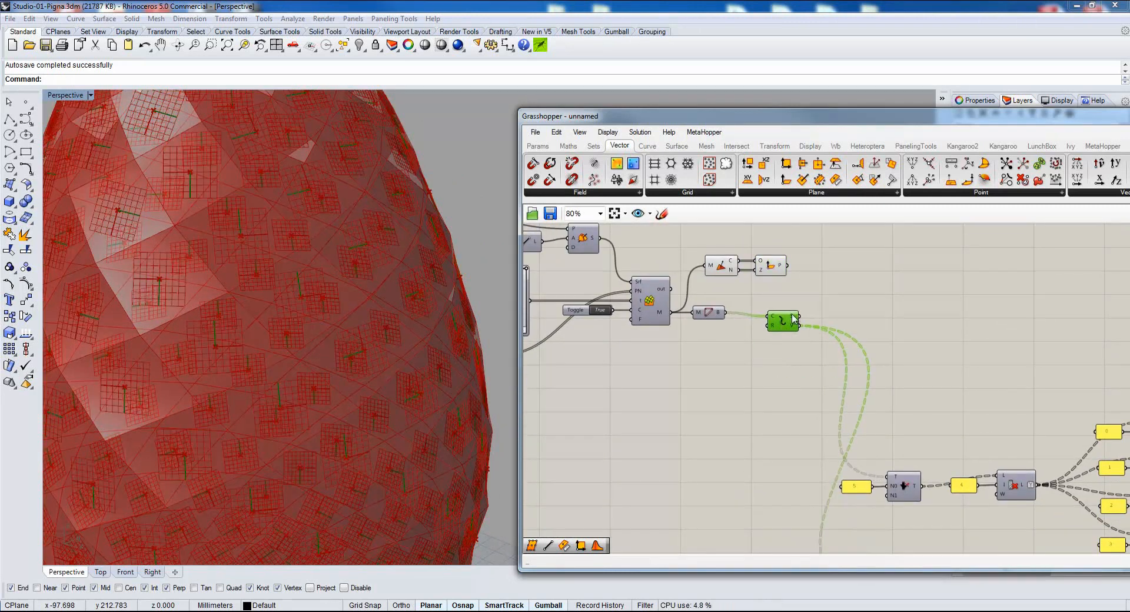
scroll(780, 318, "up", 2)
left_click_drag(789, 457, 769, 441)
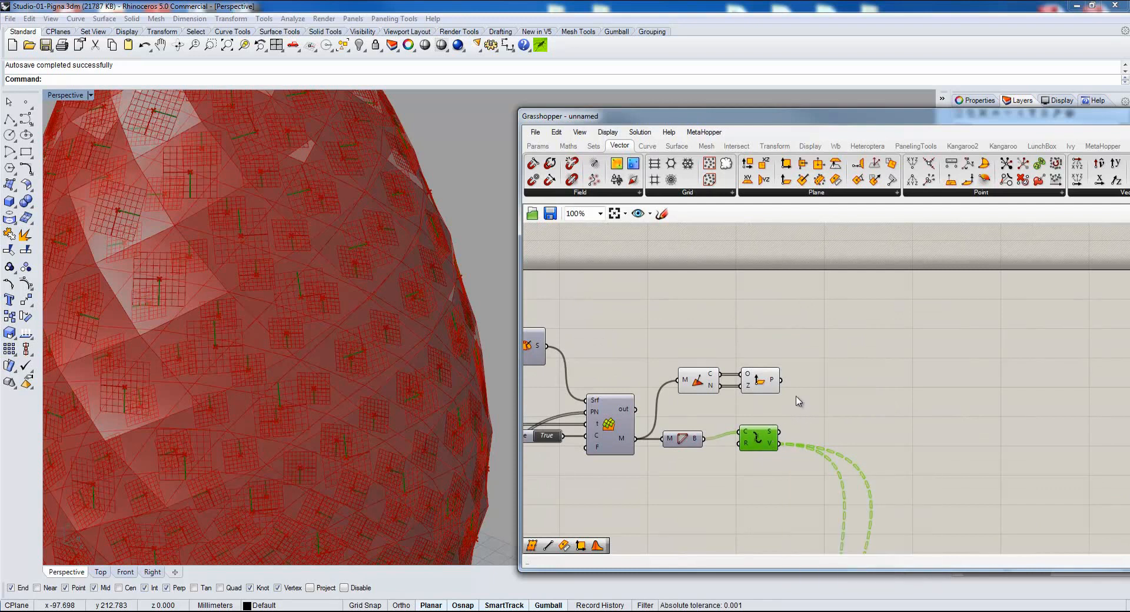
left_click(537, 145)
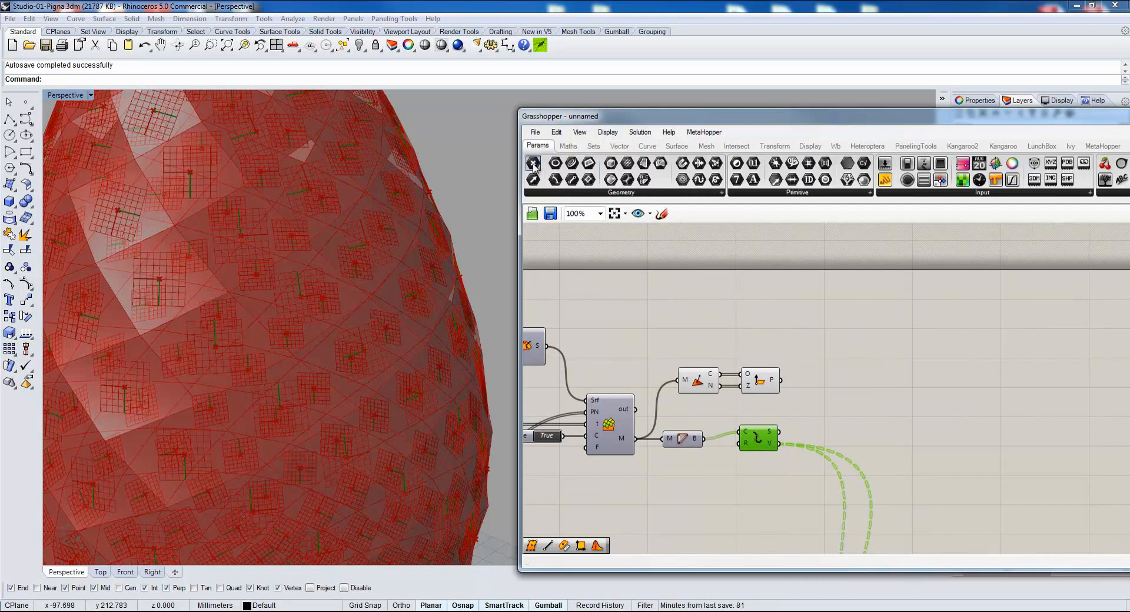
left_click_drag(533, 163, 851, 430)
left_click_drag(778, 444, 836, 428)
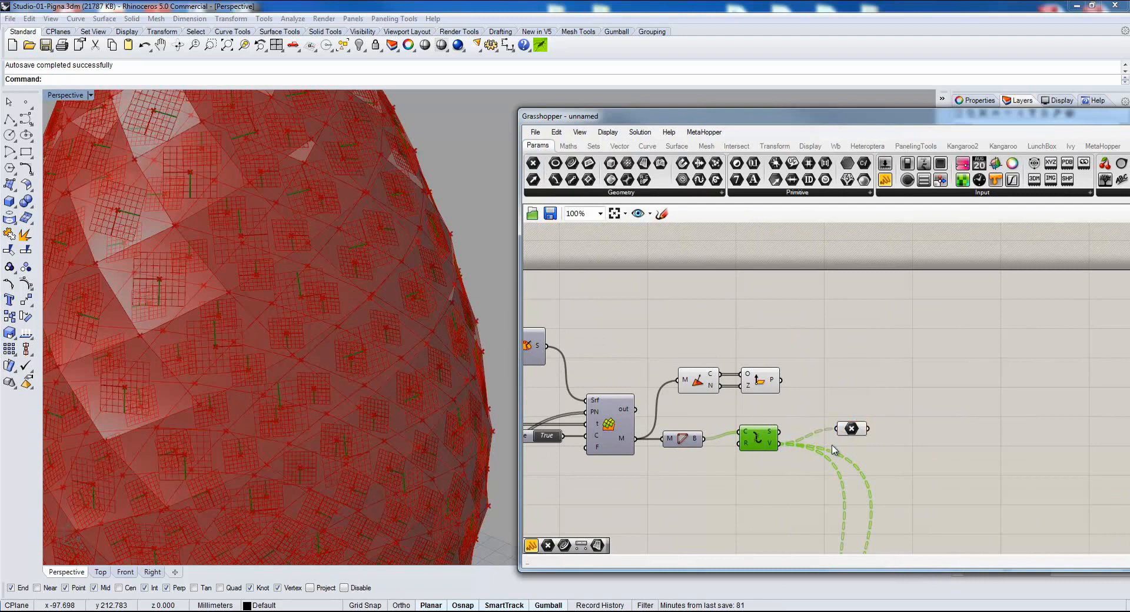
right_click_drag(746, 445, 725, 381)
left_click_drag(728, 375, 750, 544)
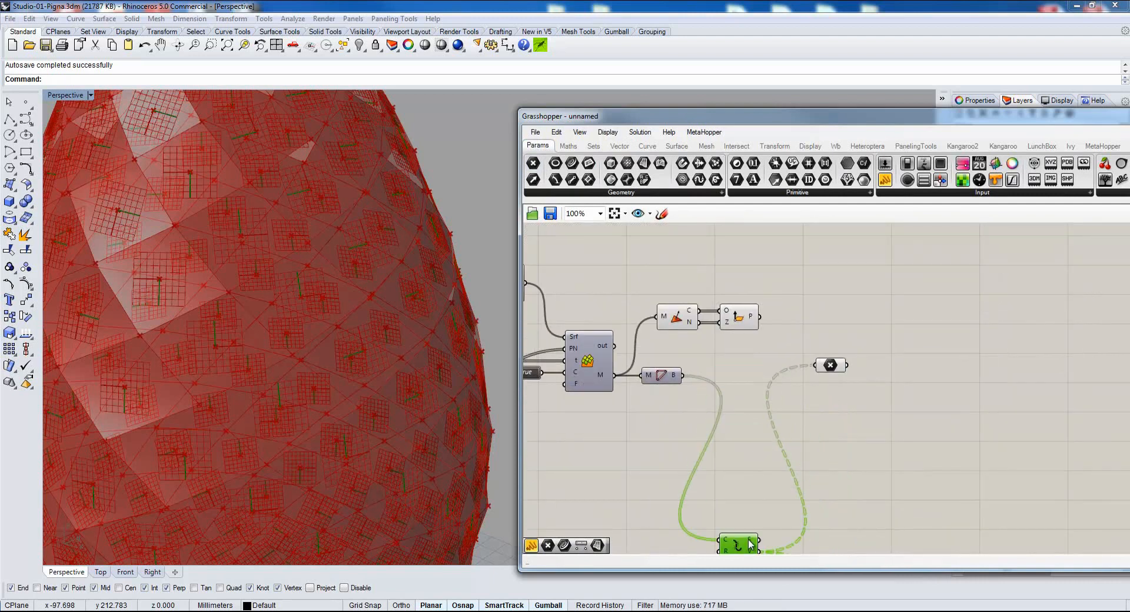
mouse_move(838, 371)
left_mouse_down()
mouse_move(796, 327)
mouse_move(835, 362)
left_mouse_up()
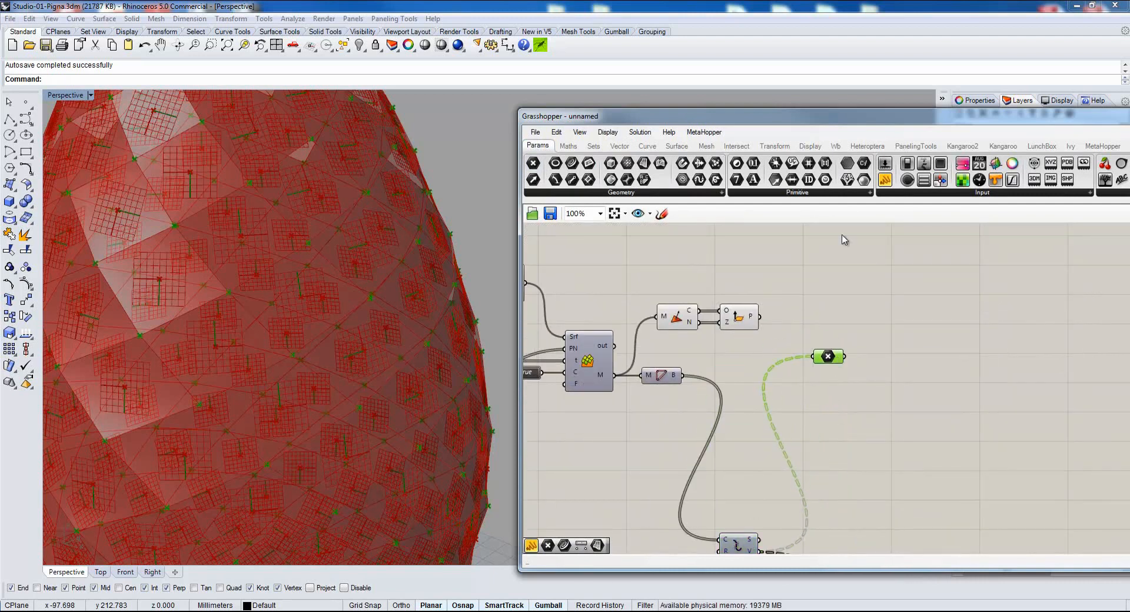
Add a panel connected to the Point parameter and set that parameter to Simplify.
left_click_drag(947, 348, 947, 348)
left_click_drag(845, 356, 901, 348)
right_click(838, 356)
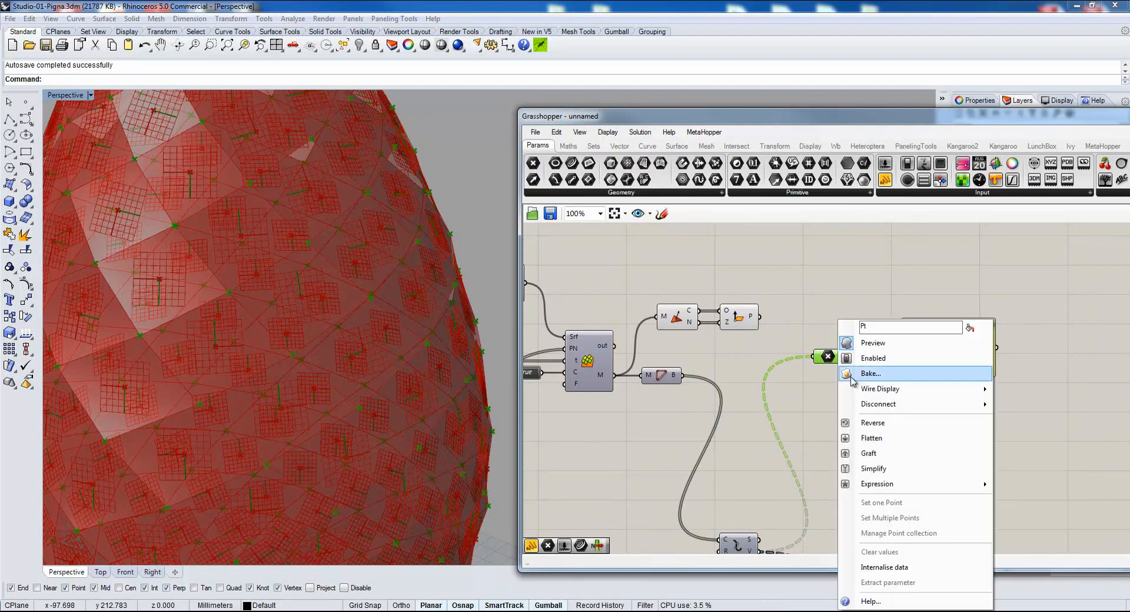
left_click(881, 468)
Connect Plane Normal's P output to the panel and set that output to Simplify and Graft.
left_click_drag(759, 317, 899, 351)
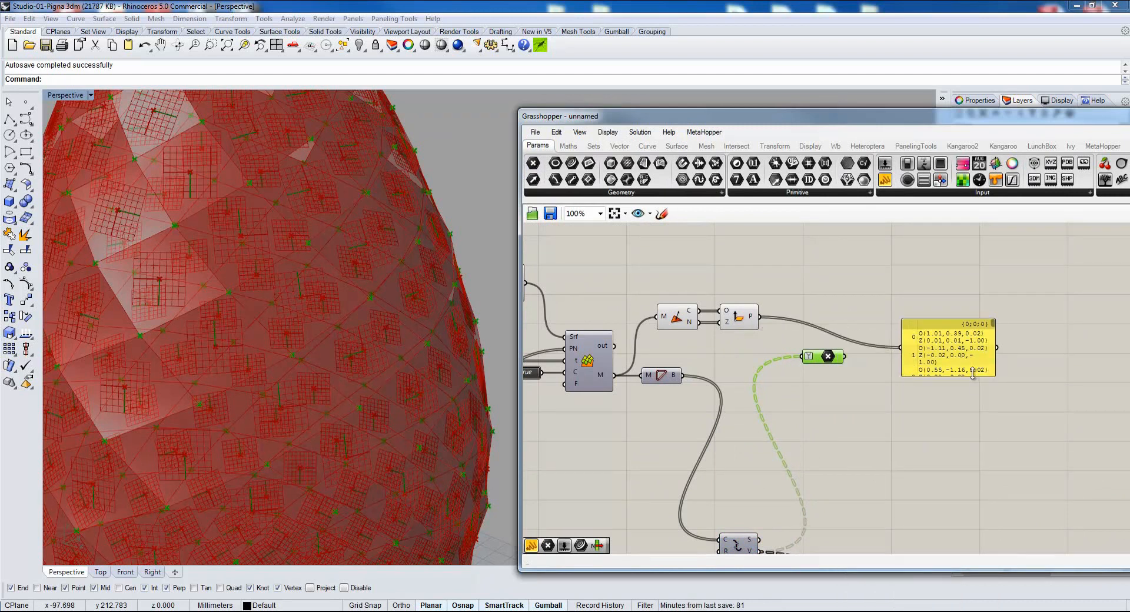
right_click(756, 321)
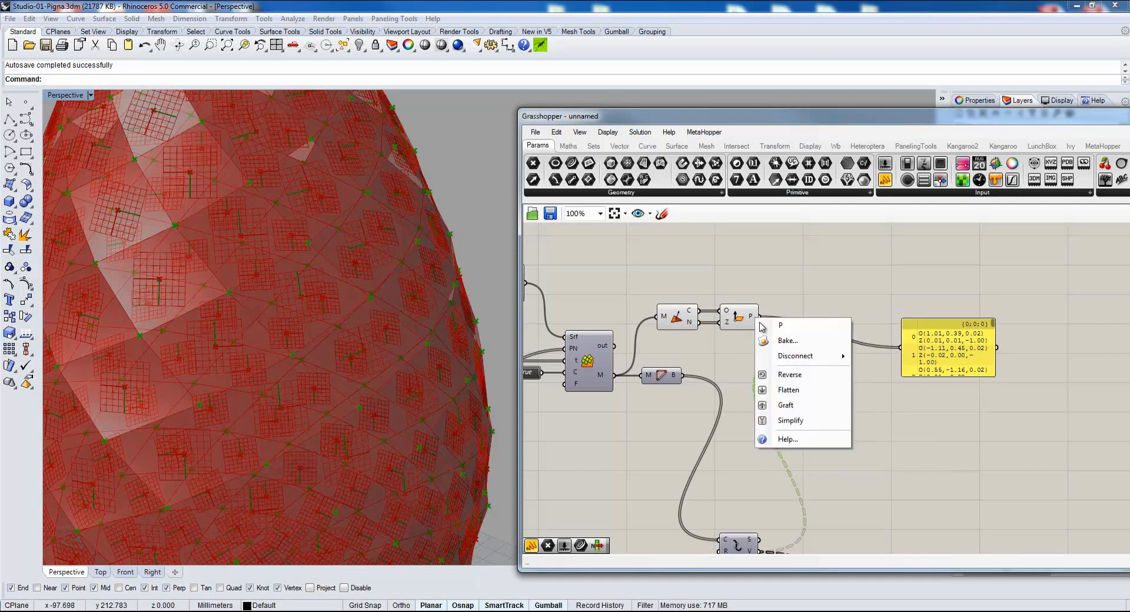
left_click(816, 421)
left_click_drag(942, 357, 942, 333)
right_click(763, 317)
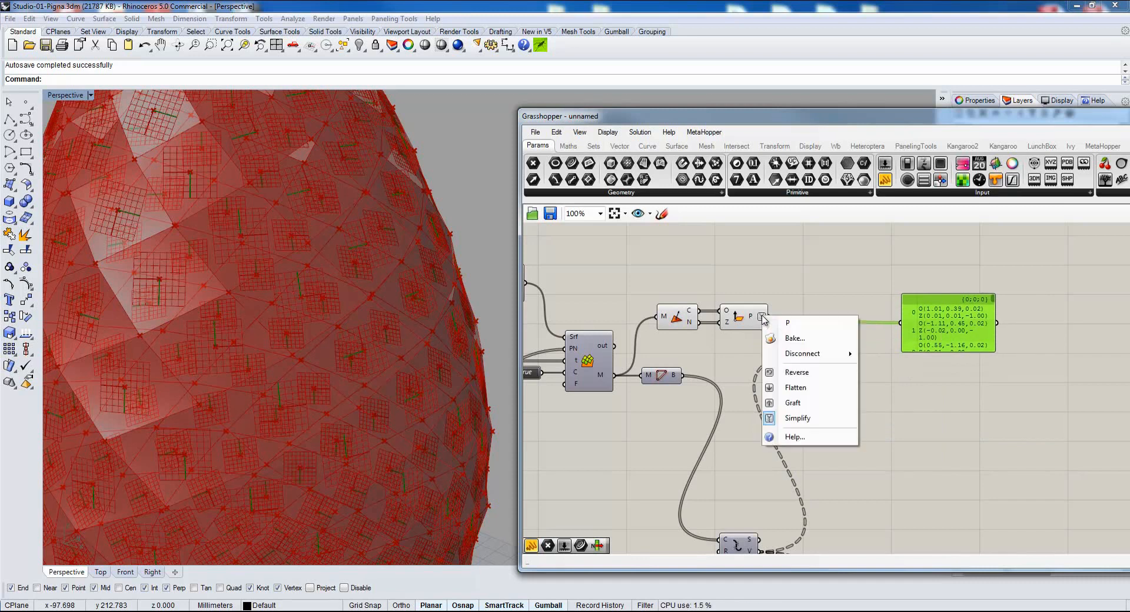
left_click(823, 406)
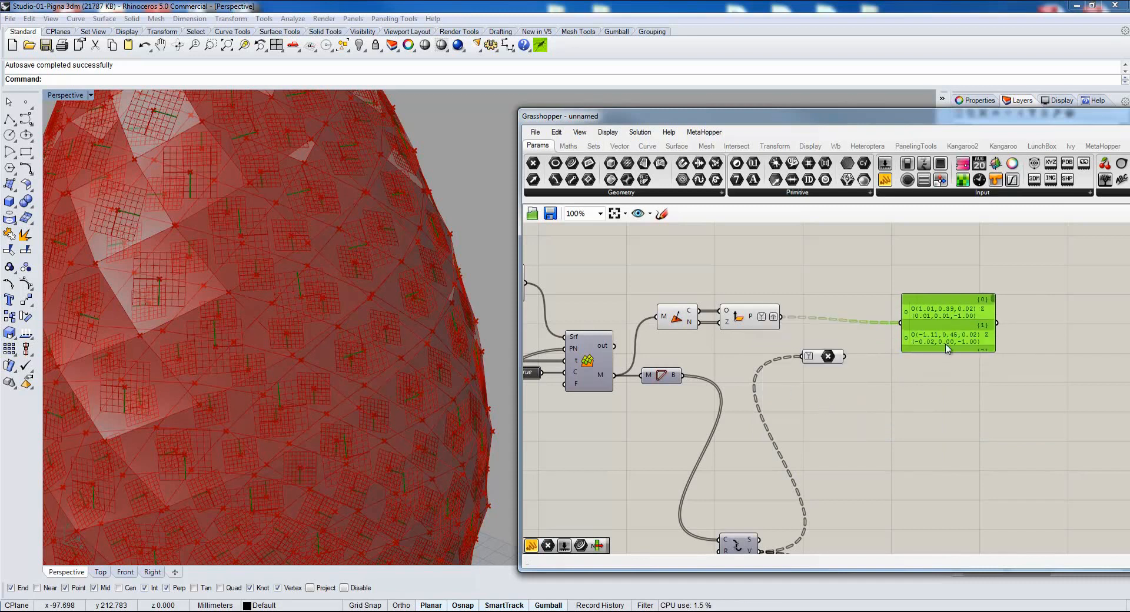
Enlarge the panel in width and height to show several data branches of planes.
left_click_drag(997, 313, 1086, 308)
left_click_drag(921, 331, 905, 330)
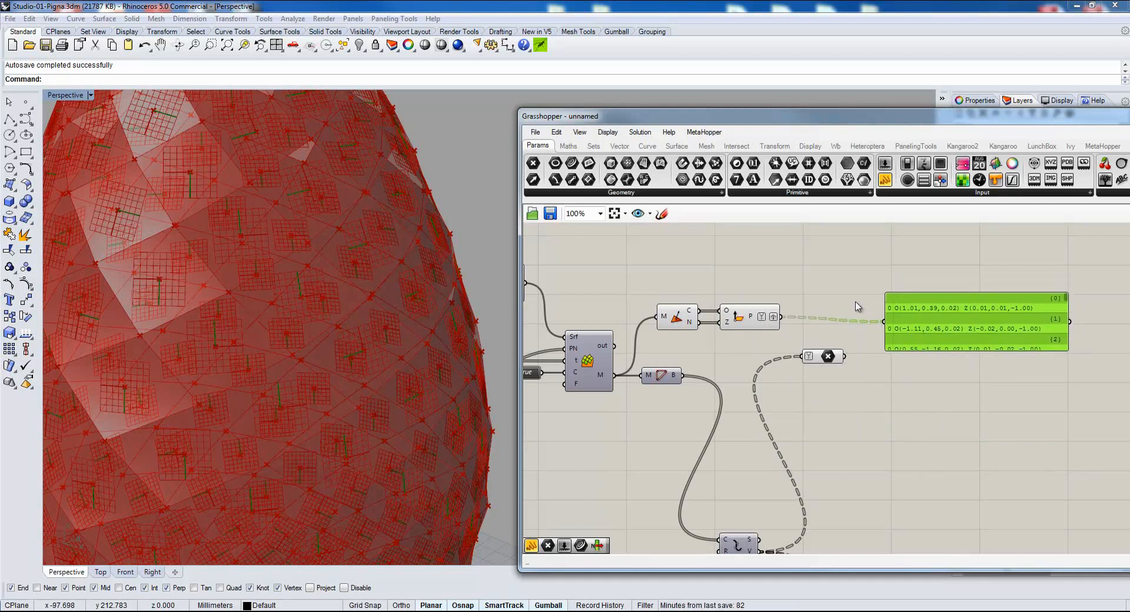
left_click_drag(934, 364, 936, 436)
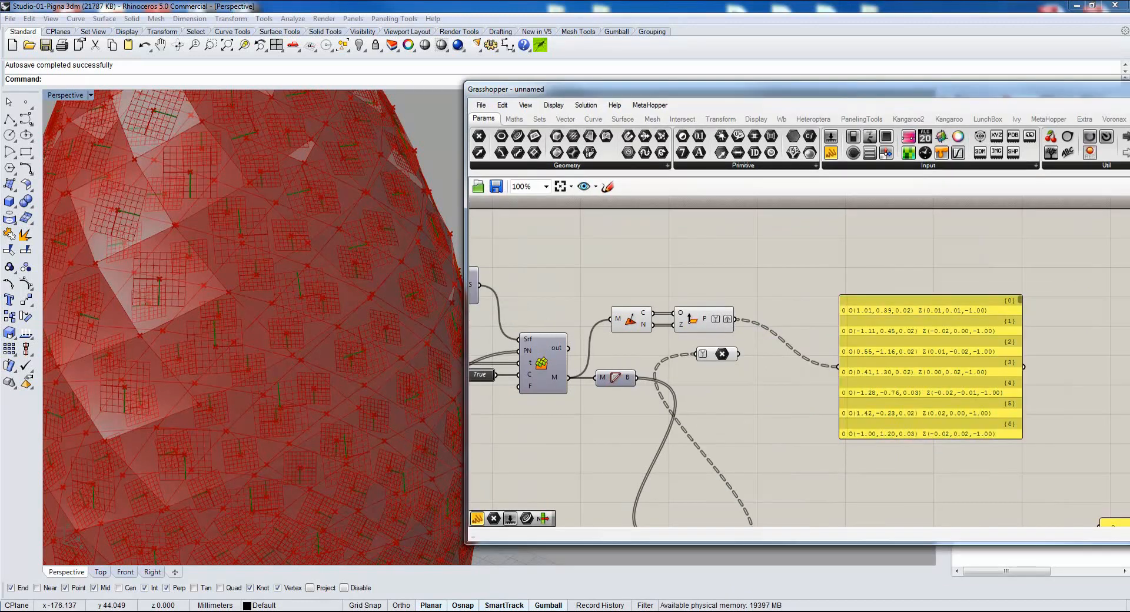
Add a Plane Closest Point component and place it beside the Plane Normal component's output.
double_click(763, 287)
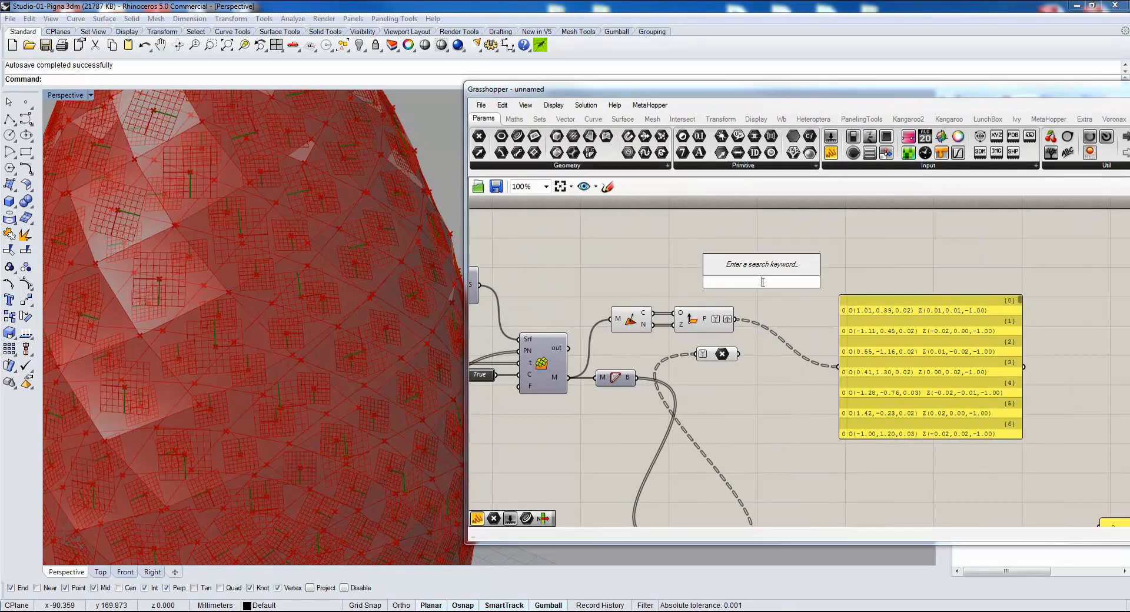
type("plane ")
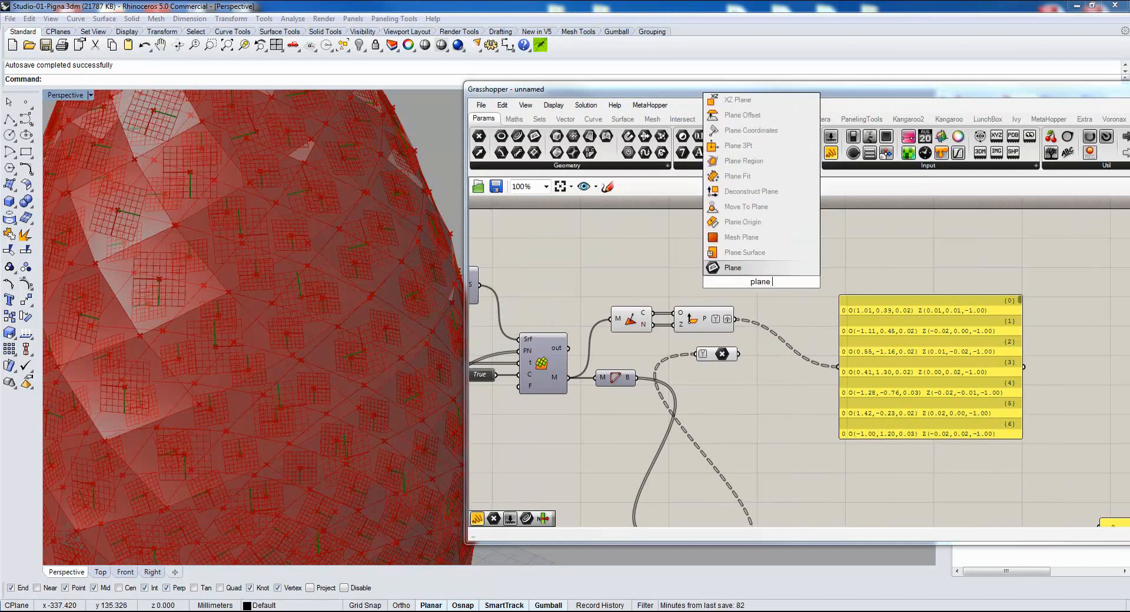
type("closest")
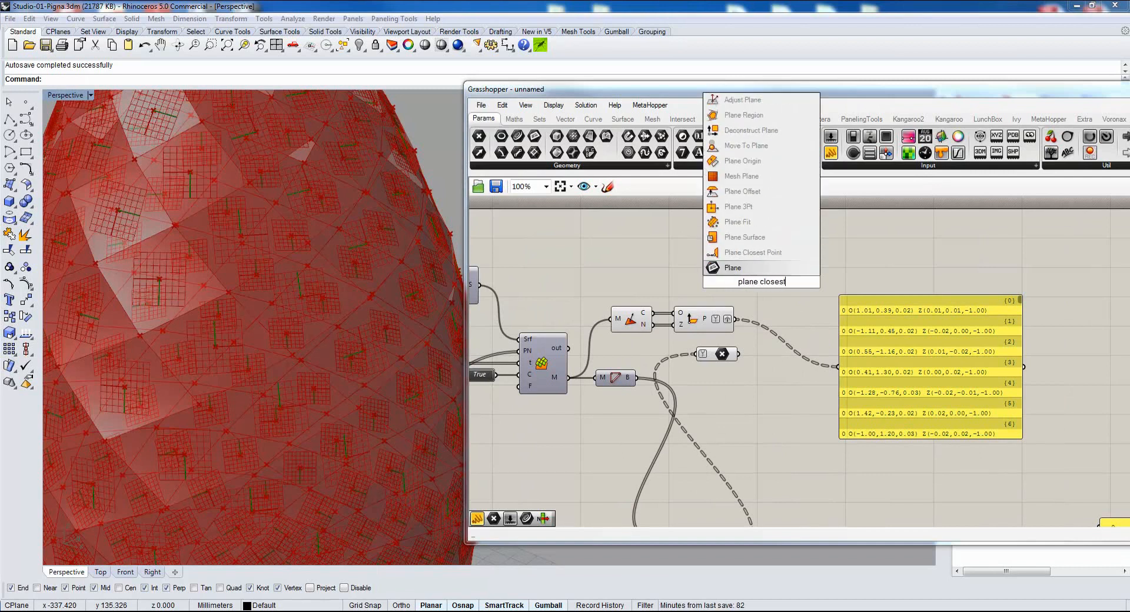
key("Up")
key("Return")
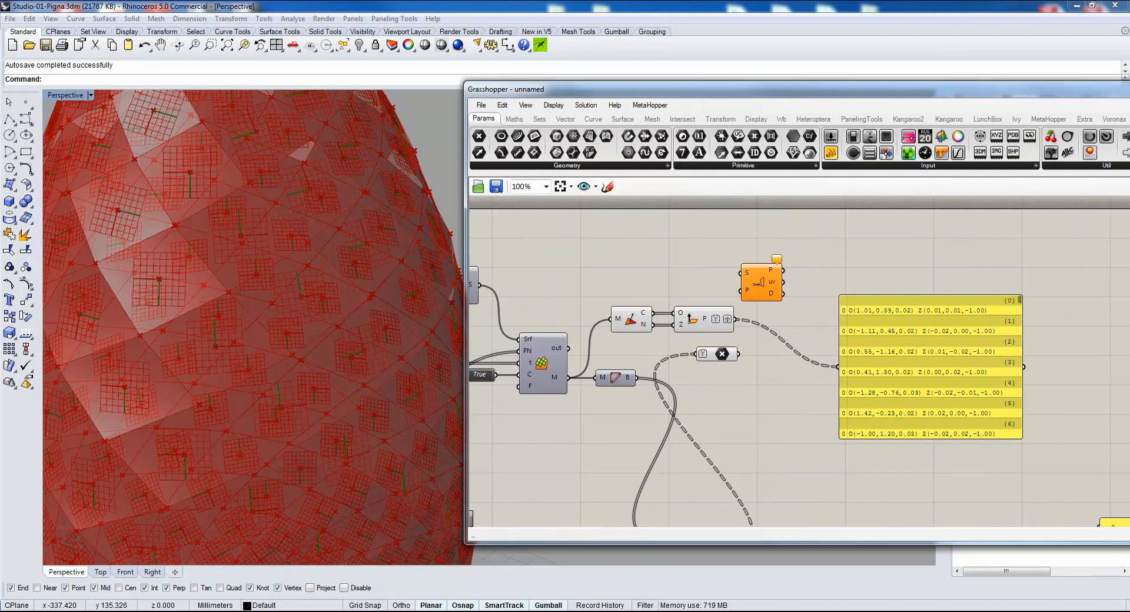
left_click_drag(765, 272, 806, 319)
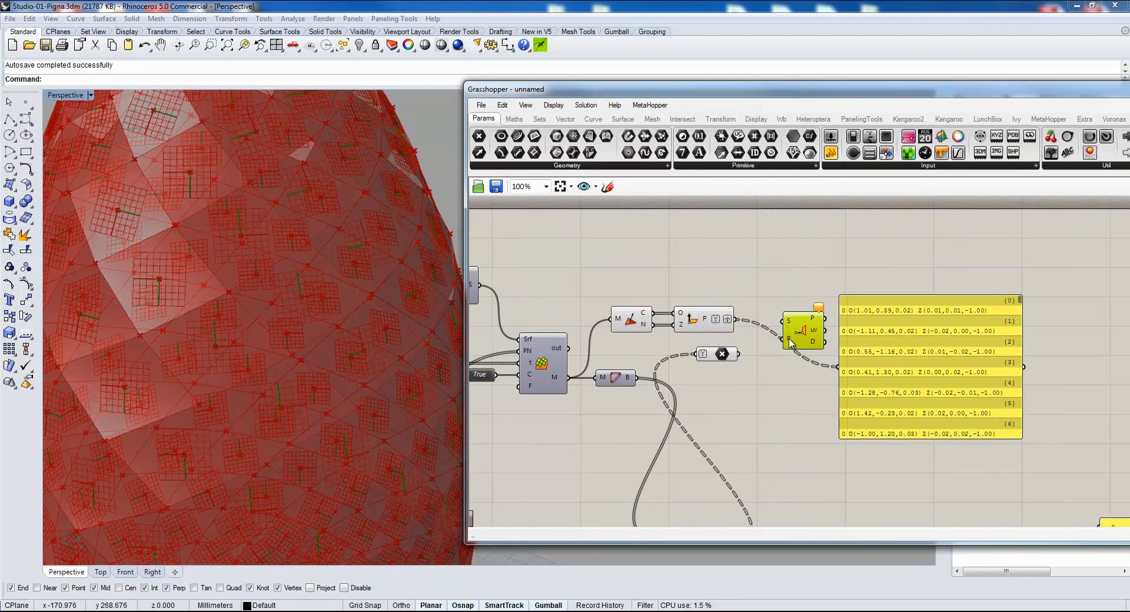
Connect Plane Normal to Plane Closest Point's P input and the Point parameter to S, place the Point parameter above Plane Normal, and delete the panel.
left_click_drag(793, 341, 779, 310)
left_click(910, 344)
key("Delete")
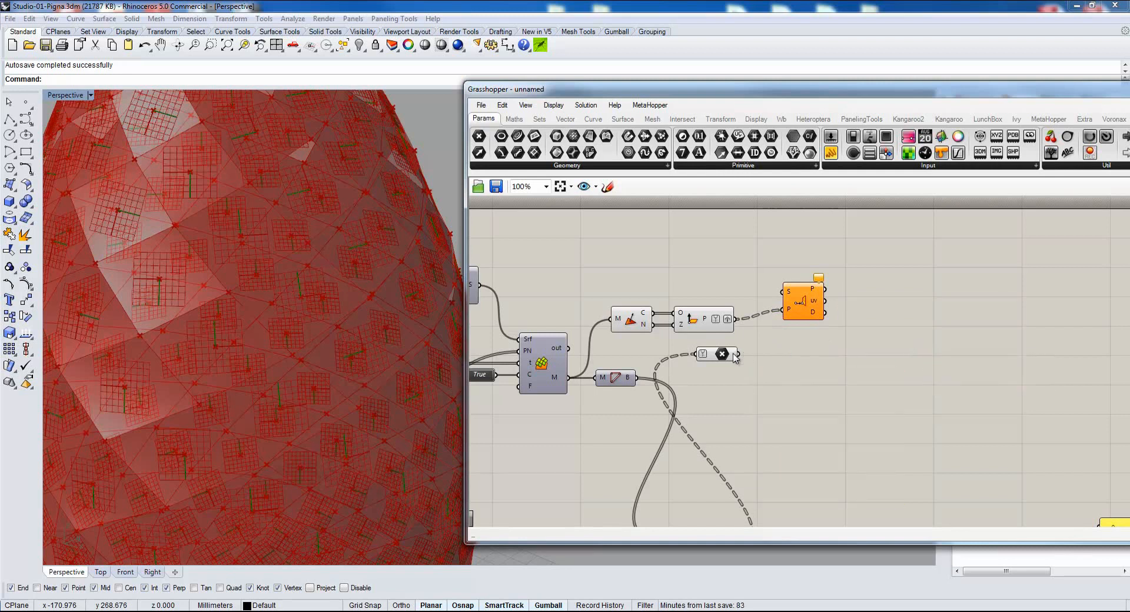
left_click_drag(719, 357, 772, 305)
Hide the previews of the face normals component, Plane Normal and the Point parameter.
left_click_drag(717, 243, 599, 348)
middle_click(614, 272)
left_click(649, 239)
scroll(245, 293, "down", 6)
right_click_drag(225, 298, 234, 311, "shift")
right_click_drag(601, 398, 675, 351)
scroll(676, 351, "down", 3)
right_click_drag(873, 475, 788, 416)
left_click(930, 395)
middle_click(988, 374)
left_click(1025, 344)
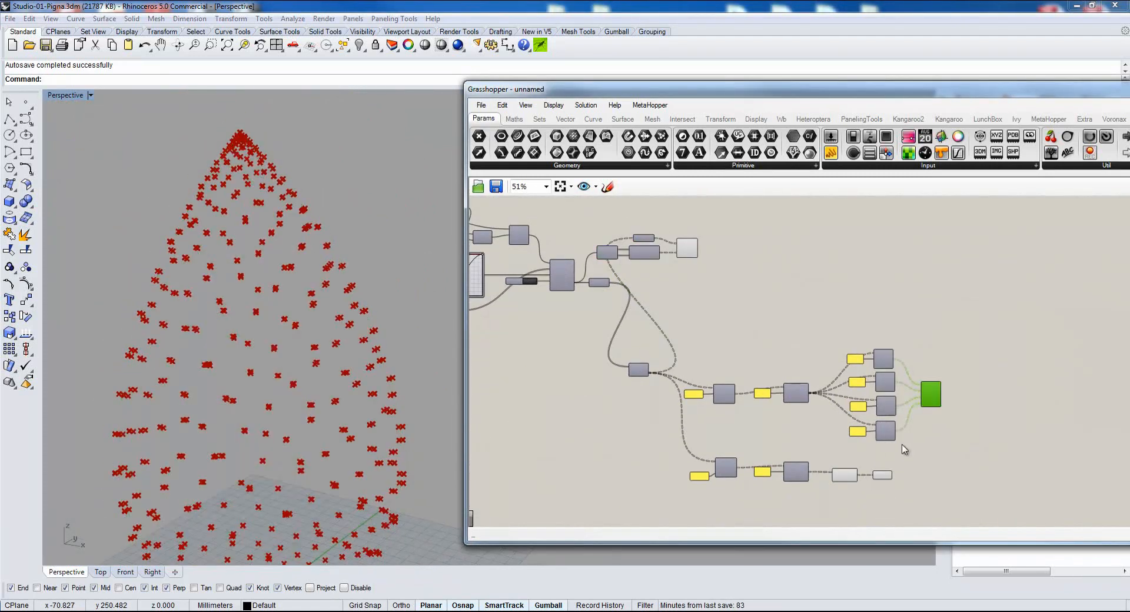
left_click_drag(904, 450, 828, 499)
key("ctrl+z")
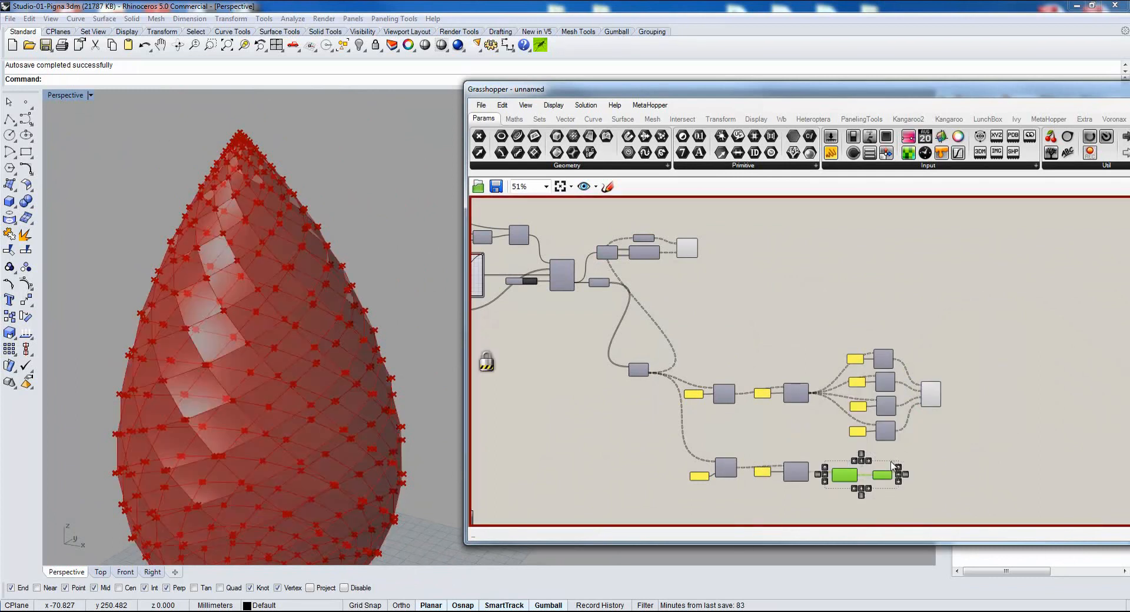
middle_click(922, 465)
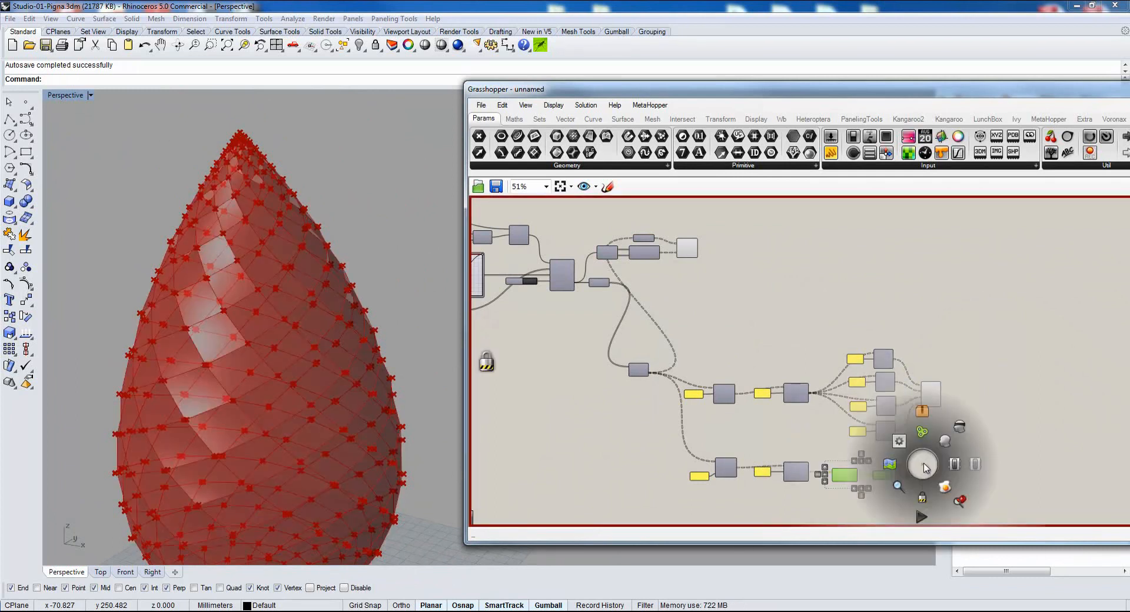
left_click(922, 497)
Hide the previews of the two final triangle-branch components and the component fed by the four quad list items.
left_click_drag(938, 453, 832, 496)
middle_click(960, 440)
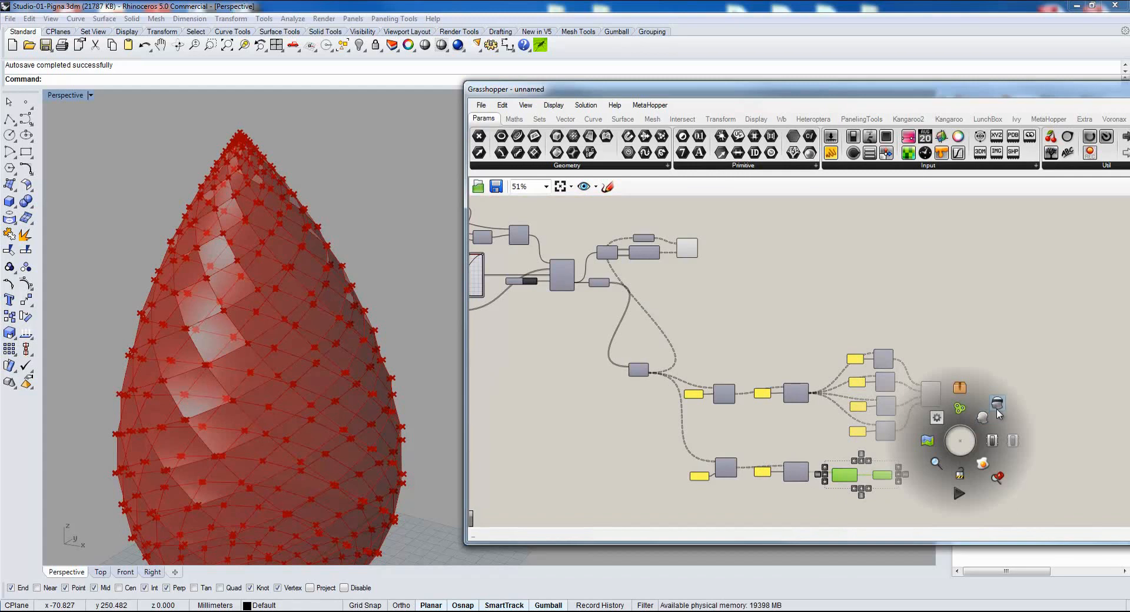
left_click(997, 412)
left_click(930, 395)
middle_click(940, 443)
left_click(973, 411)
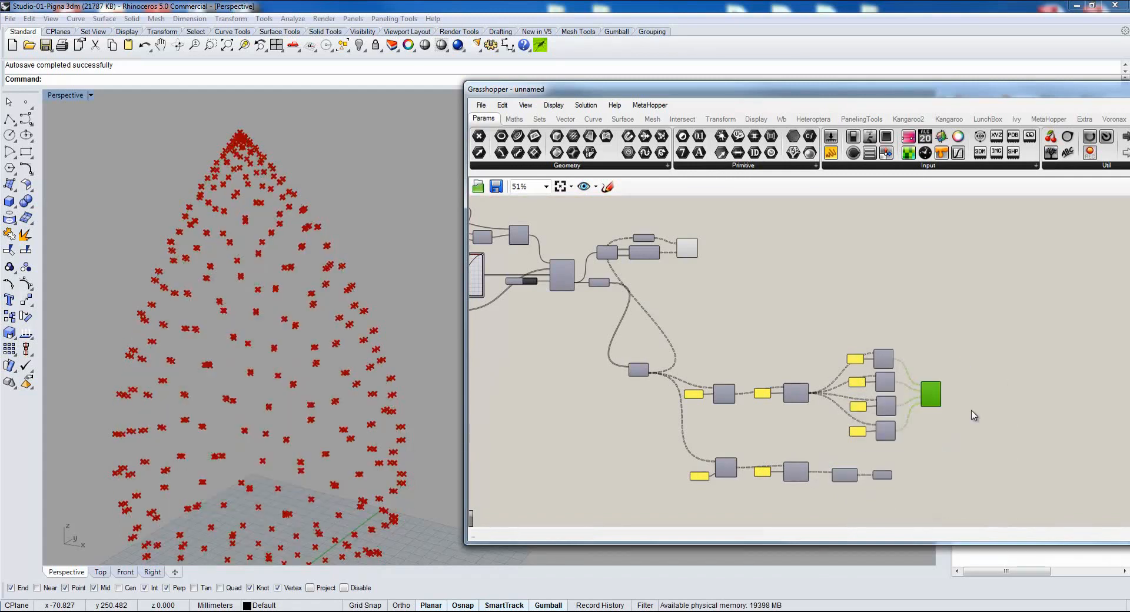
Examine the points projected by Plane Closest Point around the pinecone's vertices, highlighting that component's output.
right_click_drag(719, 321, 760, 390)
scroll(714, 312, "up", 5)
right_click_drag(207, 270, 219, 312)
scroll(220, 375, "up", 5)
scroll(292, 380, "up", 4)
scroll(655, 434, "down", 2)
right_click_drag(655, 433, 763, 404)
right_click_drag(781, 464, 734, 467)
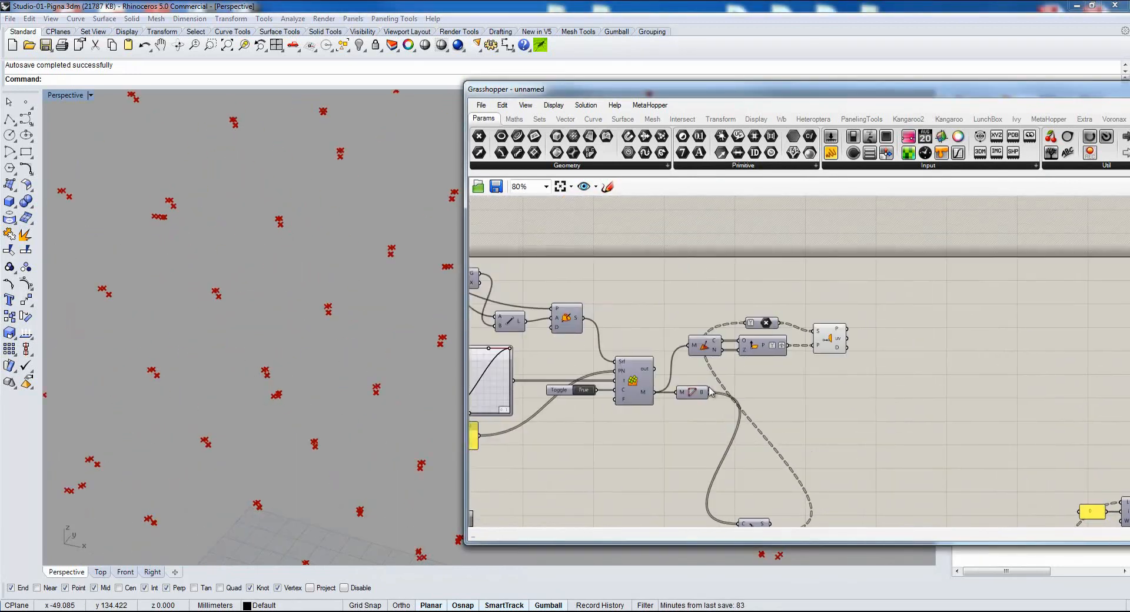
left_click(837, 336)
right_click_drag(281, 365, 245, 320)
scroll(305, 349, "down", 2)
scroll(305, 353, "down", 4)
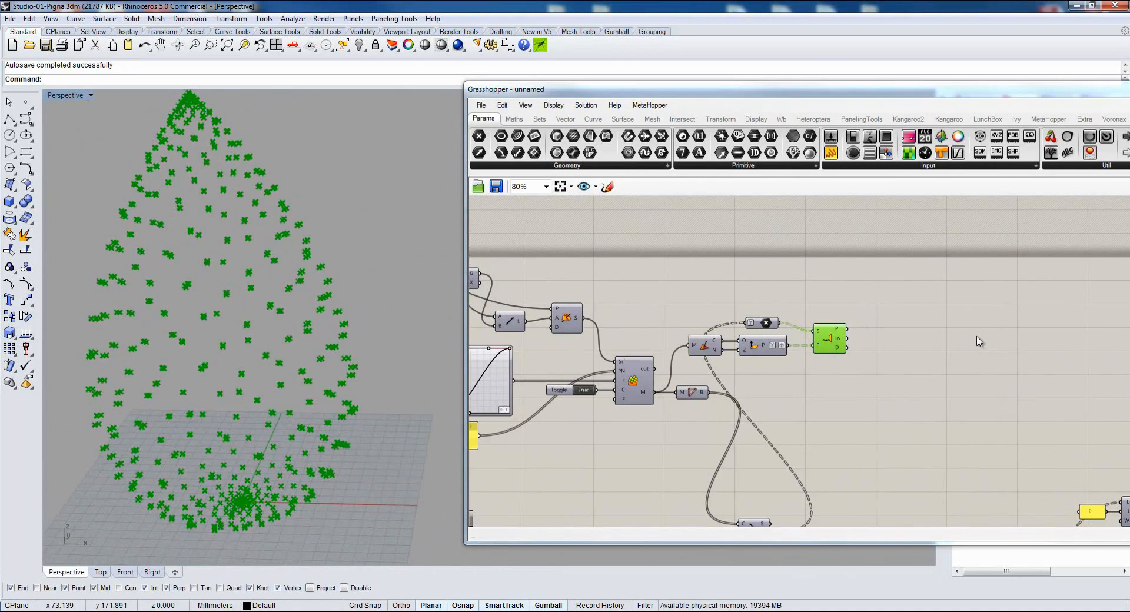
Add a PolyLine component and place it just after Plane Closest Point.
double_click(852, 330)
type("poli")
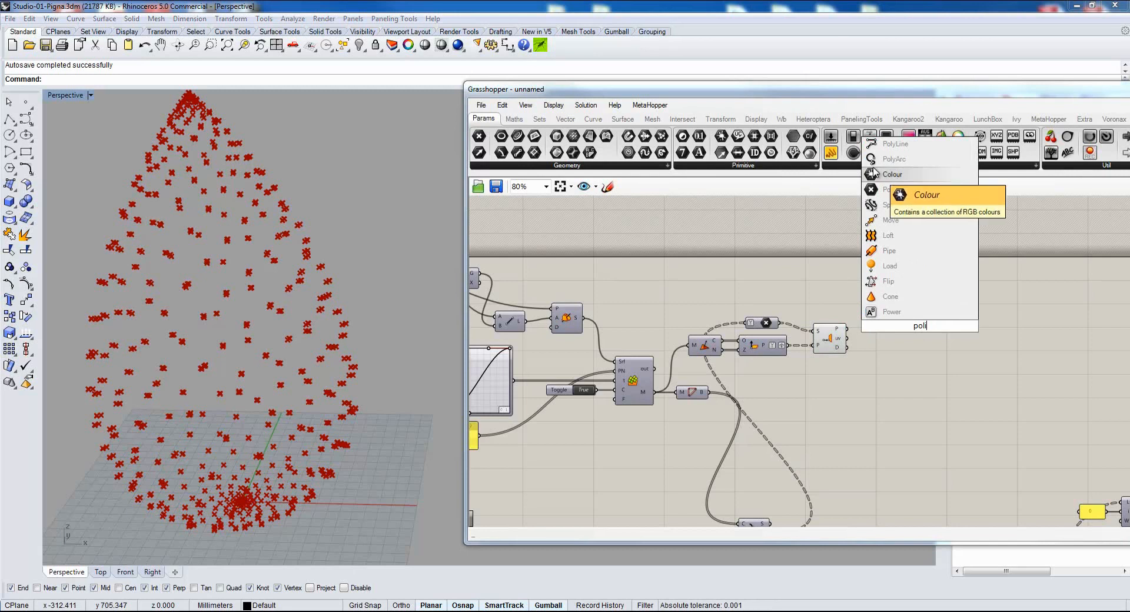
left_click(918, 143)
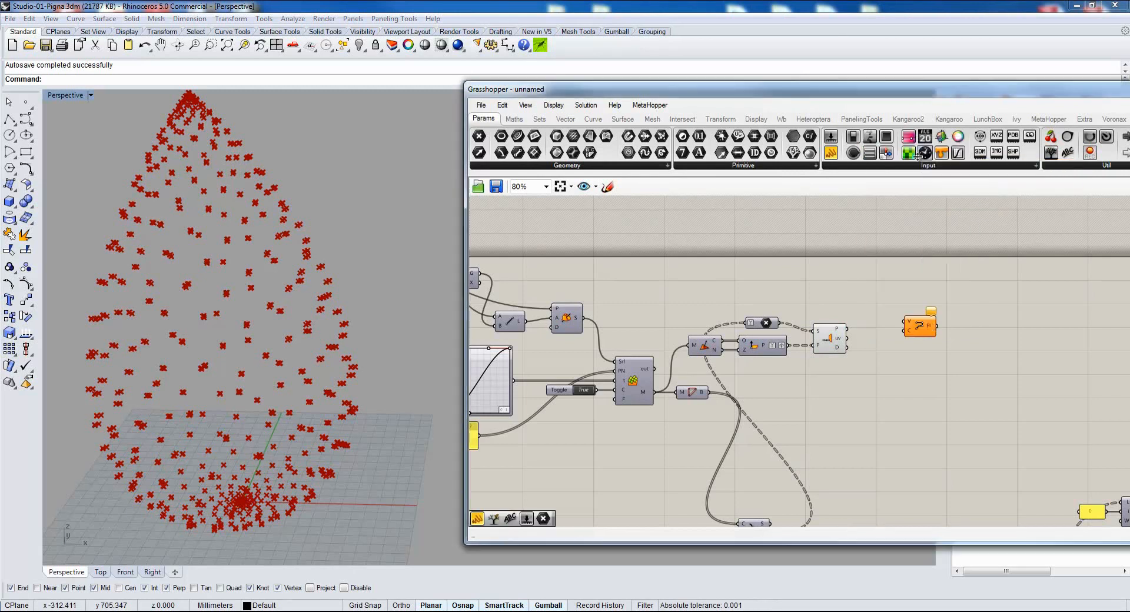
left_click_drag(925, 323, 909, 334)
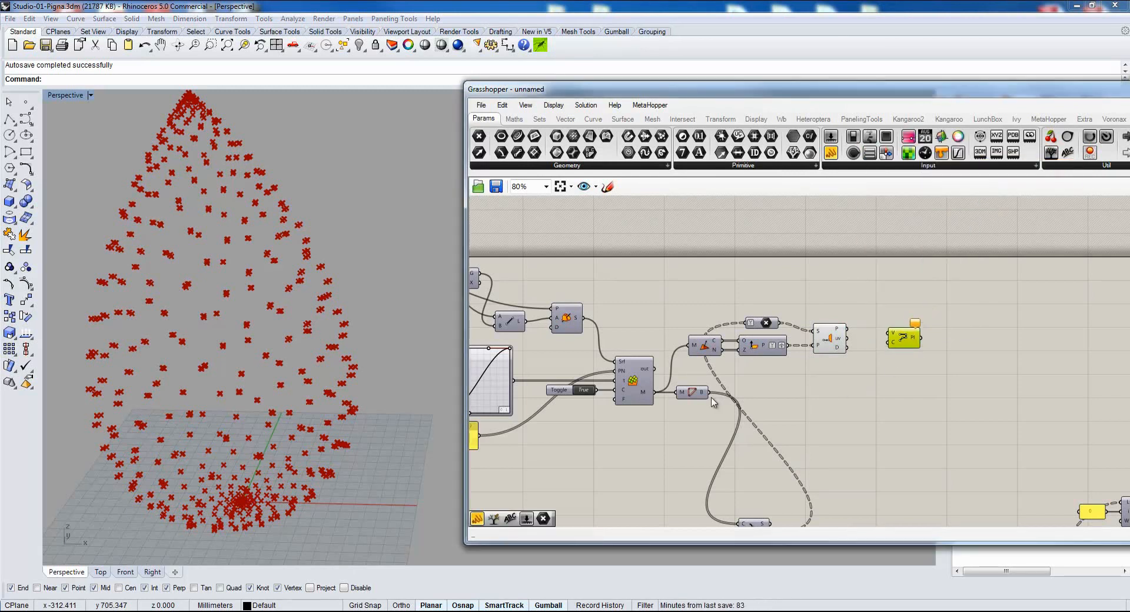
Add a panel below PolyLine, feed it Plane Closest Point's P output, and enlarge it to read the points of several branches.
scroll(903, 351, "up", 4)
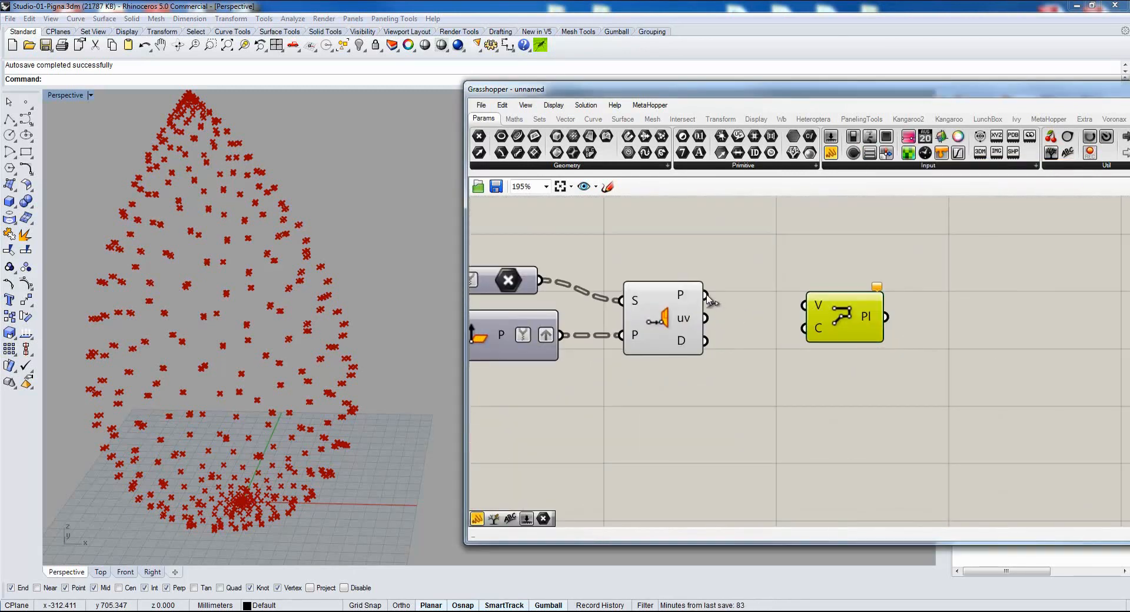
left_click_drag(830, 152, 888, 412)
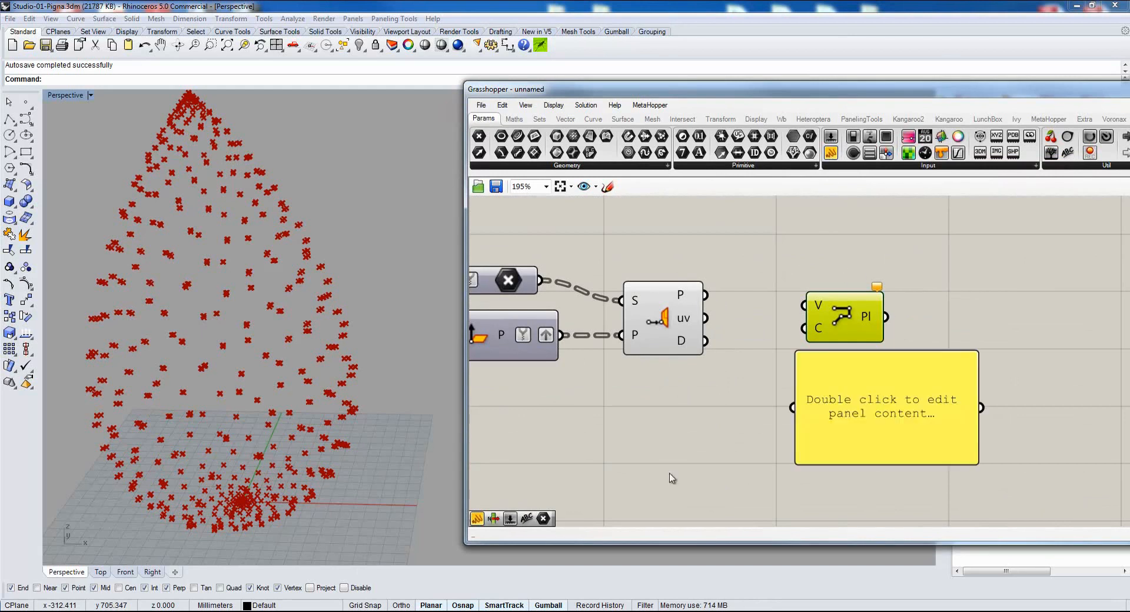
right_click_drag(587, 463, 661, 458)
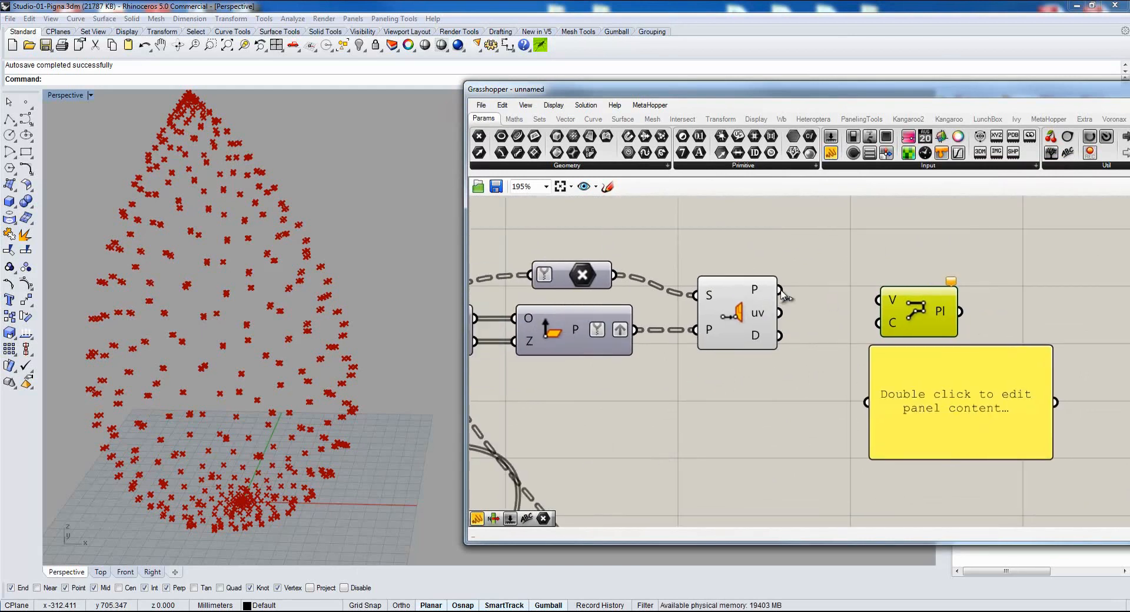
left_click_drag(780, 290, 866, 405)
right_click_drag(911, 470, 766, 406)
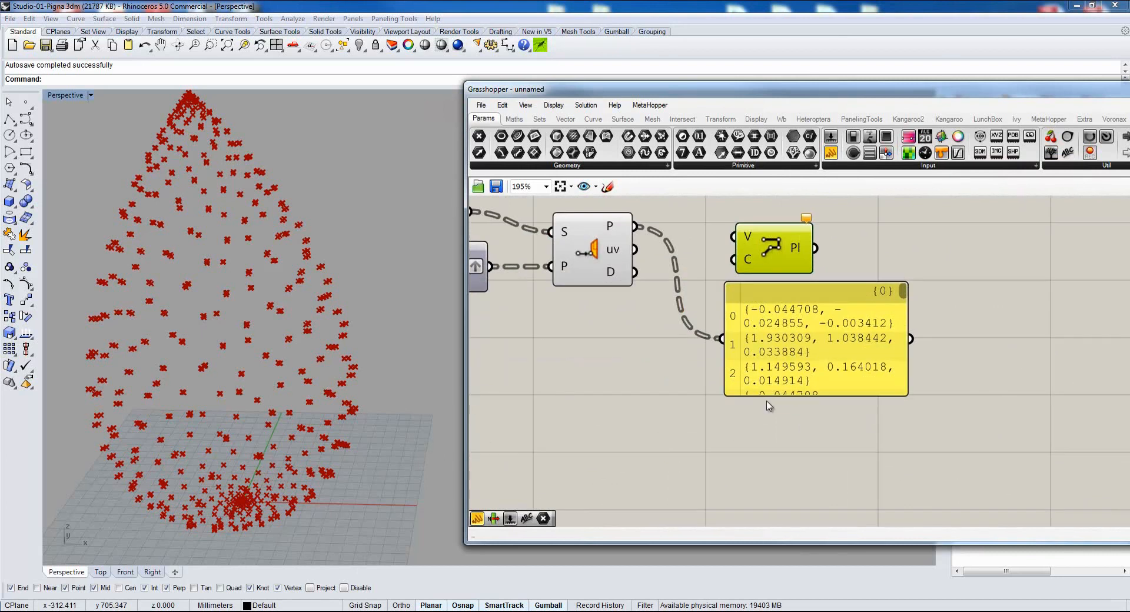
left_click_drag(774, 395, 775, 509)
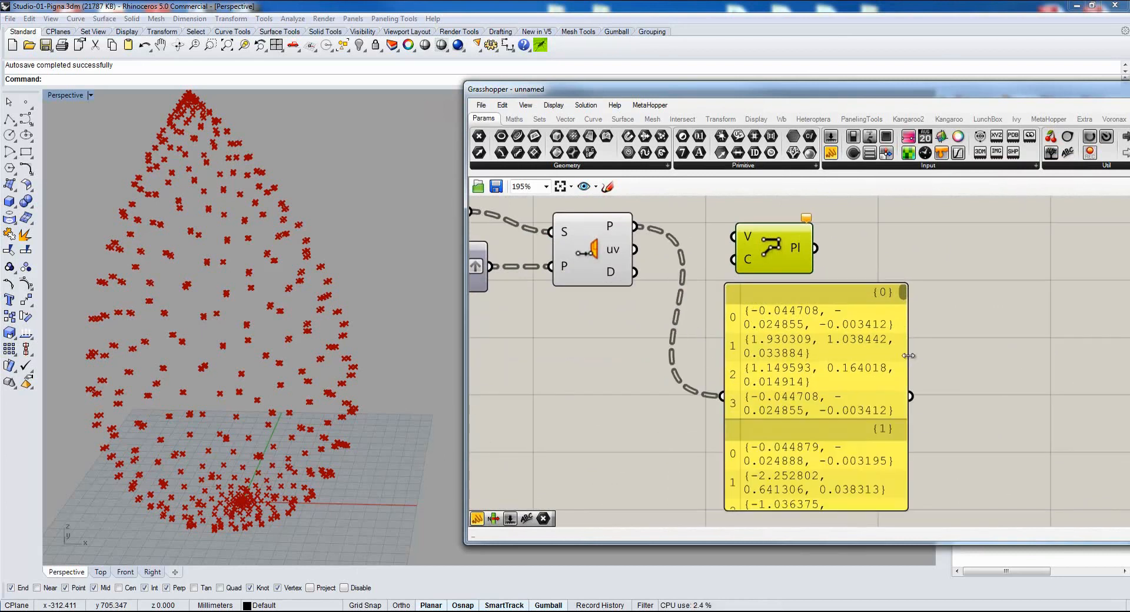
left_click_drag(907, 357, 1058, 357)
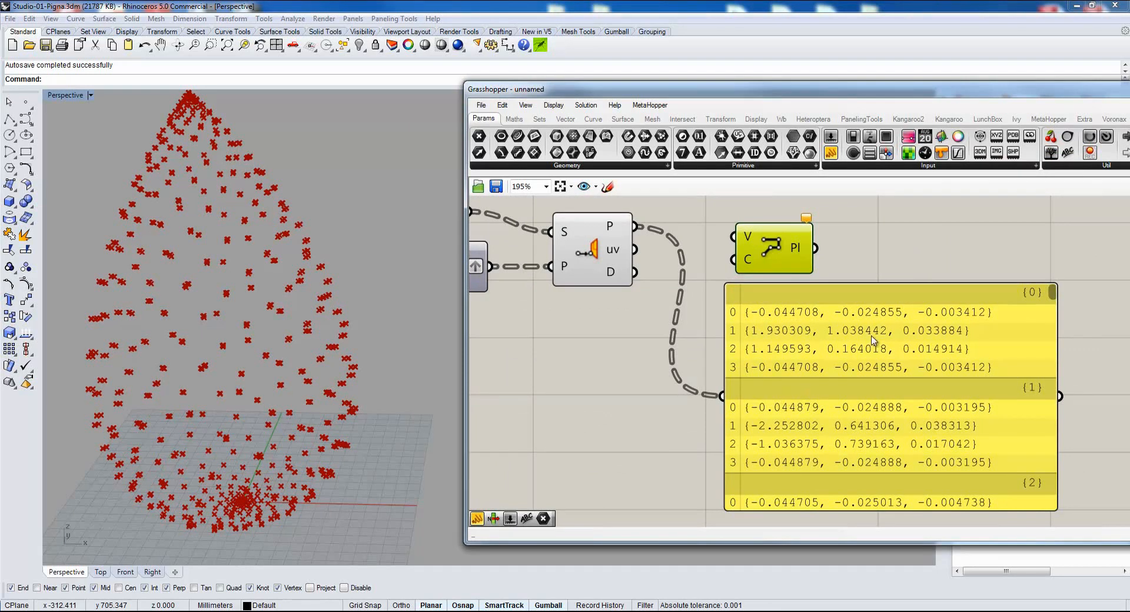
left_click_drag(905, 299, 898, 301)
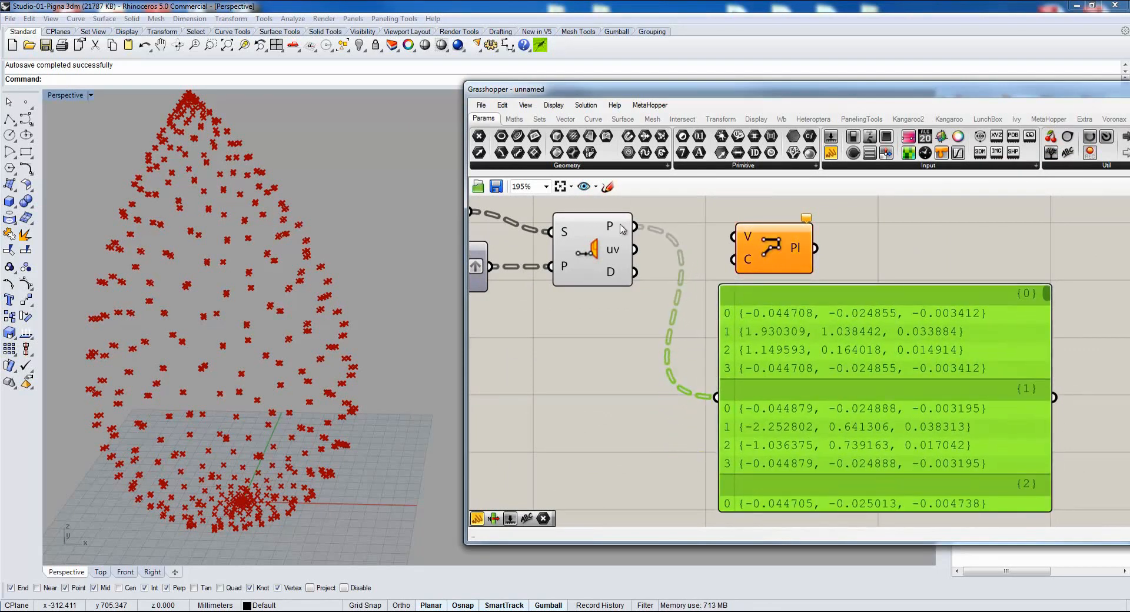
Connect Plane Closest Point's P output to PolyLine's V input, delete the points panel, and place PolyLine closer.
left_click_drag(636, 228, 733, 236)
left_click_drag(805, 358, 729, 412)
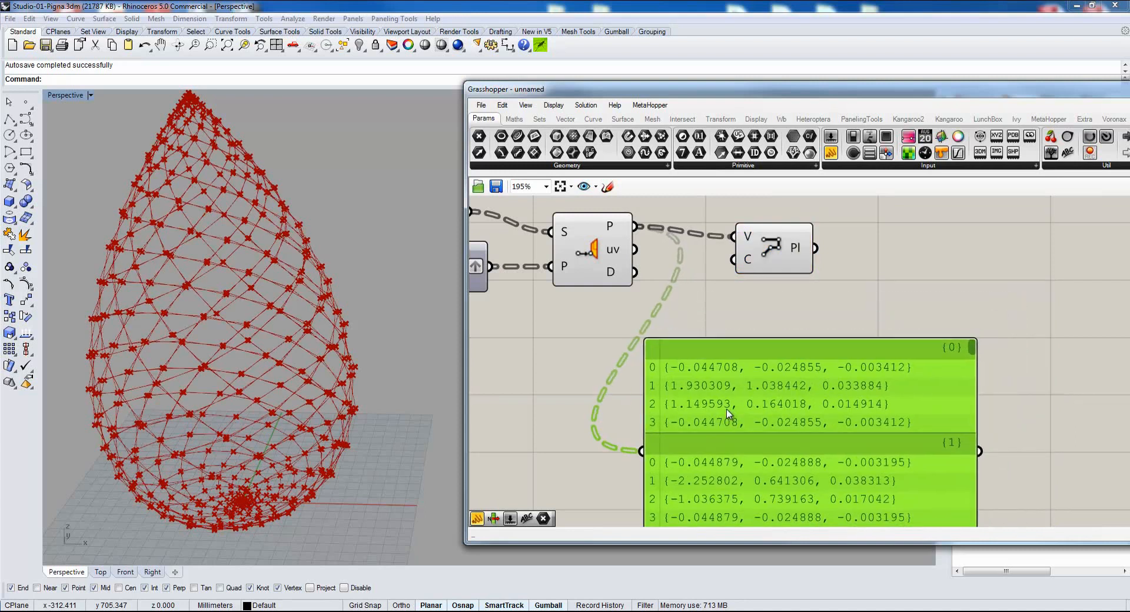
key("Delete")
scroll(699, 350, "down", 5)
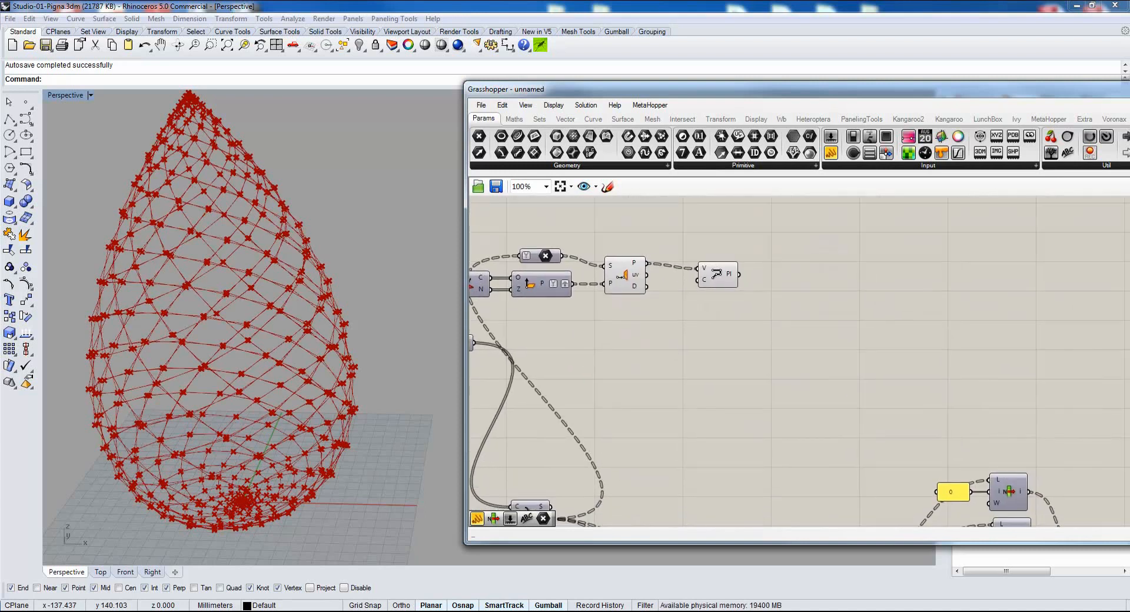
right_click_drag(734, 331, 768, 339)
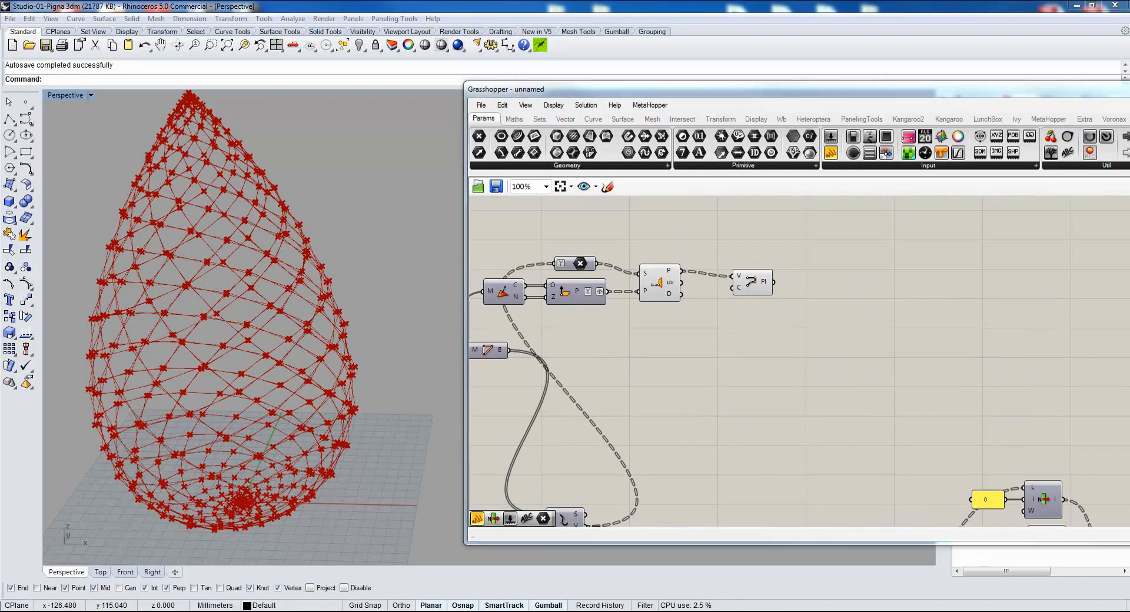
left_click_drag(739, 280, 713, 274)
Add a Boundary Surfaces component beside PolyLine and connect the polylines to its E input.
scroll(803, 271, "up", 2)
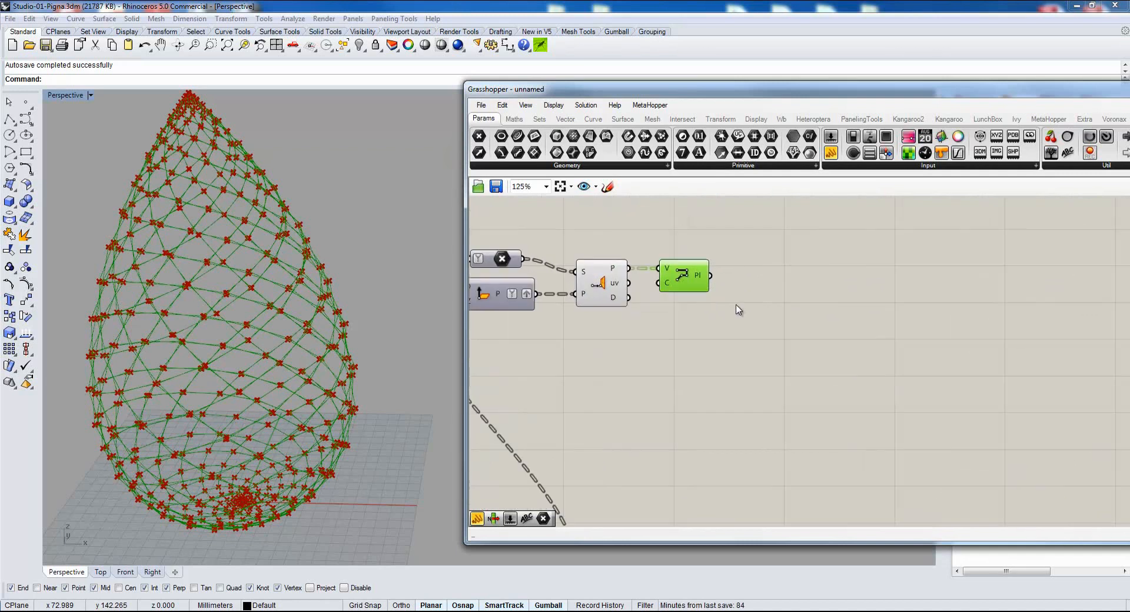
left_click(615, 118)
left_click_drag(748, 136, 753, 288)
scroll(753, 288, "up", 5)
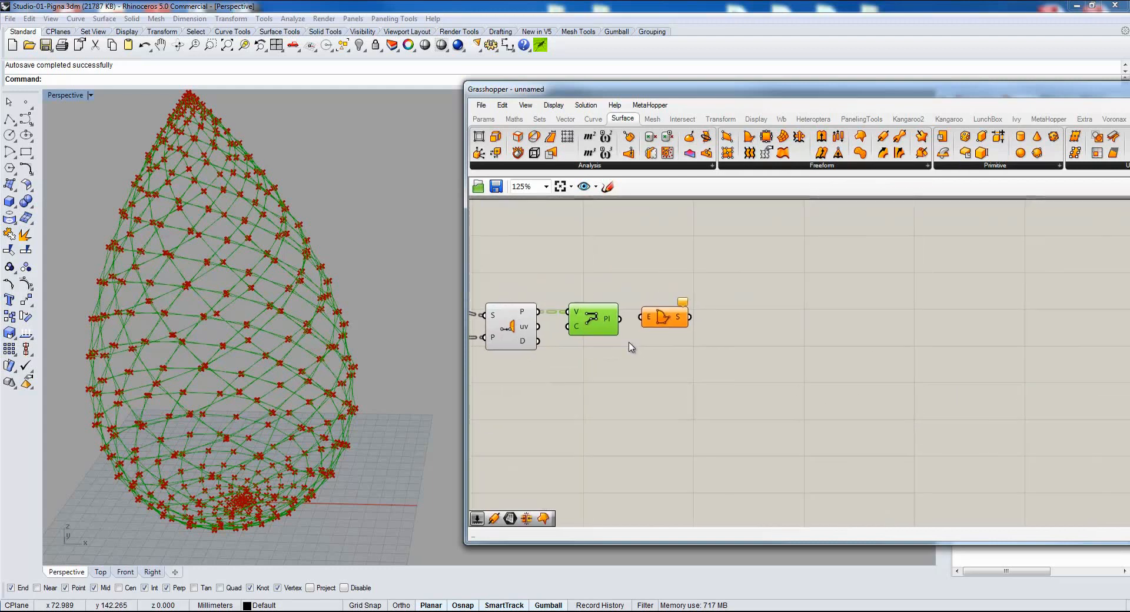
left_click(674, 311)
left_click_drag(612, 305, 672, 305)
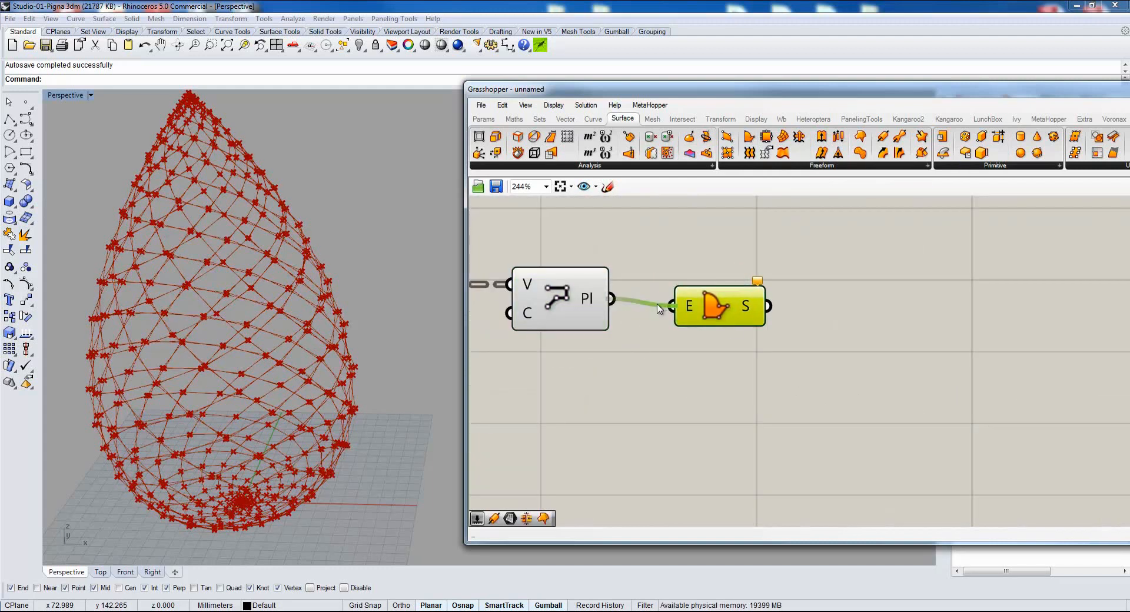
left_click_drag(741, 303, 711, 294)
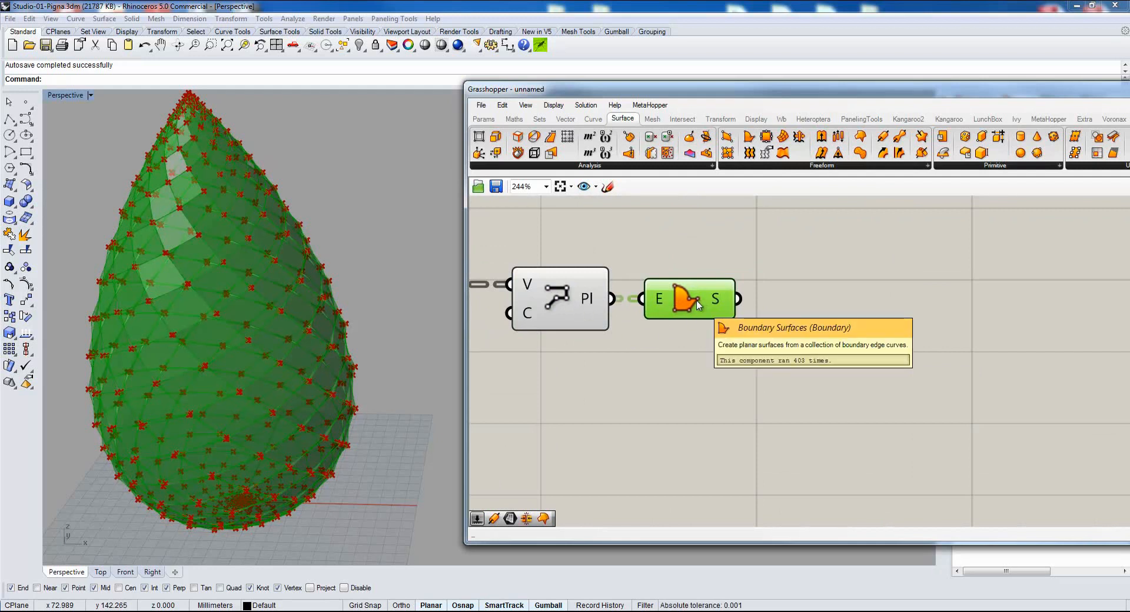
Hide the previews of Plane Closest Point and PolyLine so only the boundary surfaces are displayed.
left_click(568, 294)
middle_click(597, 257)
left_click(631, 222)
scroll(239, 307, "up", 3)
right_click_drag(238, 307, 244, 265)
right_click_drag(588, 334, 866, 344)
left_click_drag(810, 232, 646, 368)
middle_click(636, 408)
left_click(685, 373)
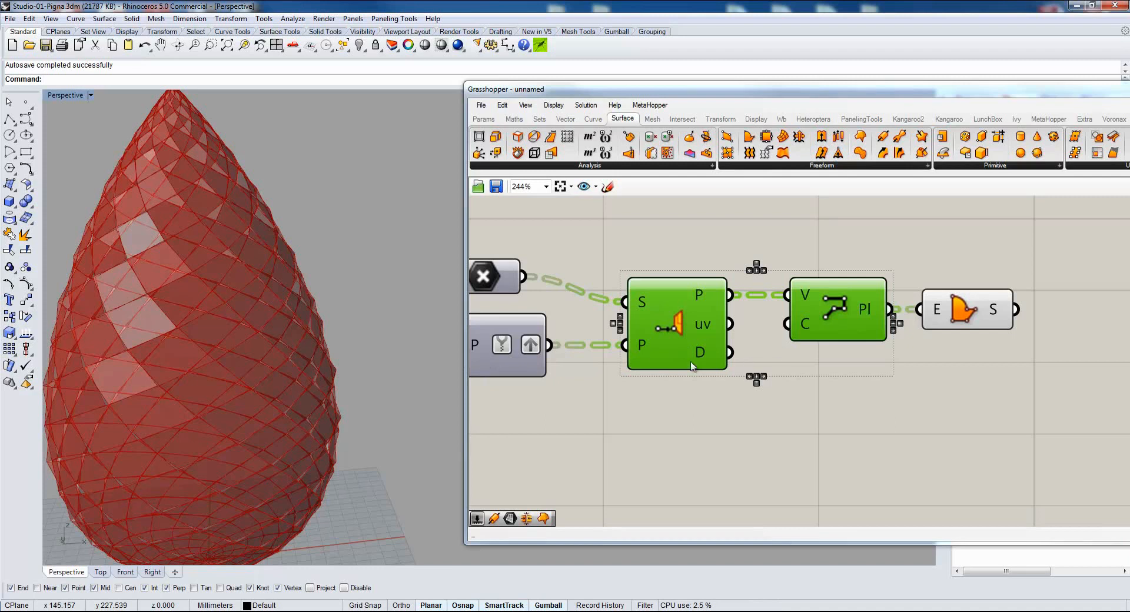
Add an Area component after Boundary Surfaces and connect the S output to its G input.
right_click_drag(1042, 301, 768, 298)
double_click(782, 270)
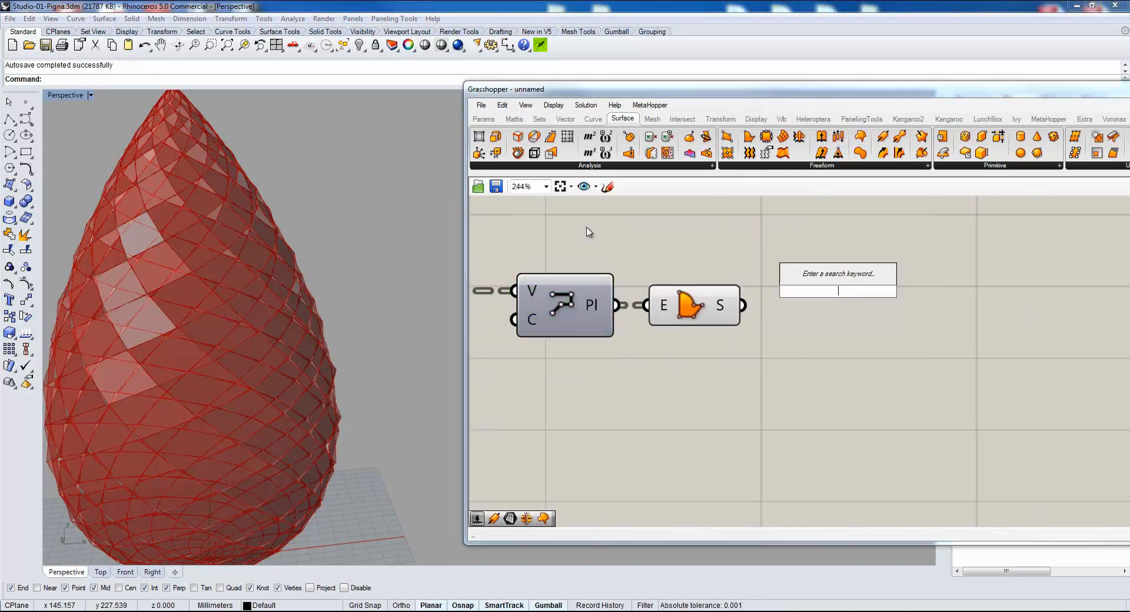
type("are")
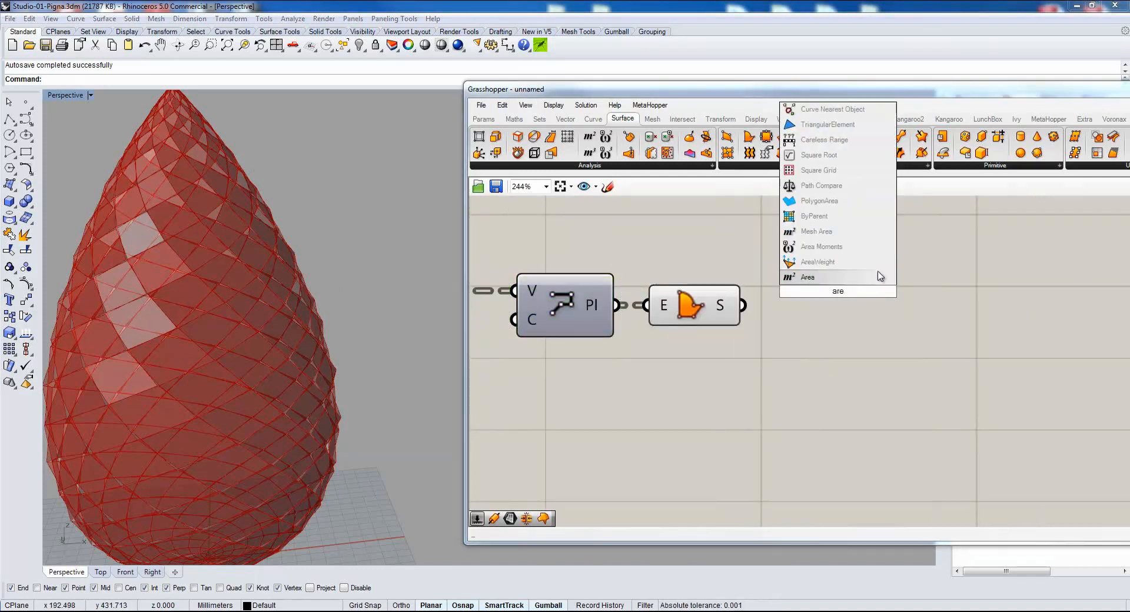
left_click(858, 275)
left_click_drag(744, 305, 832, 278)
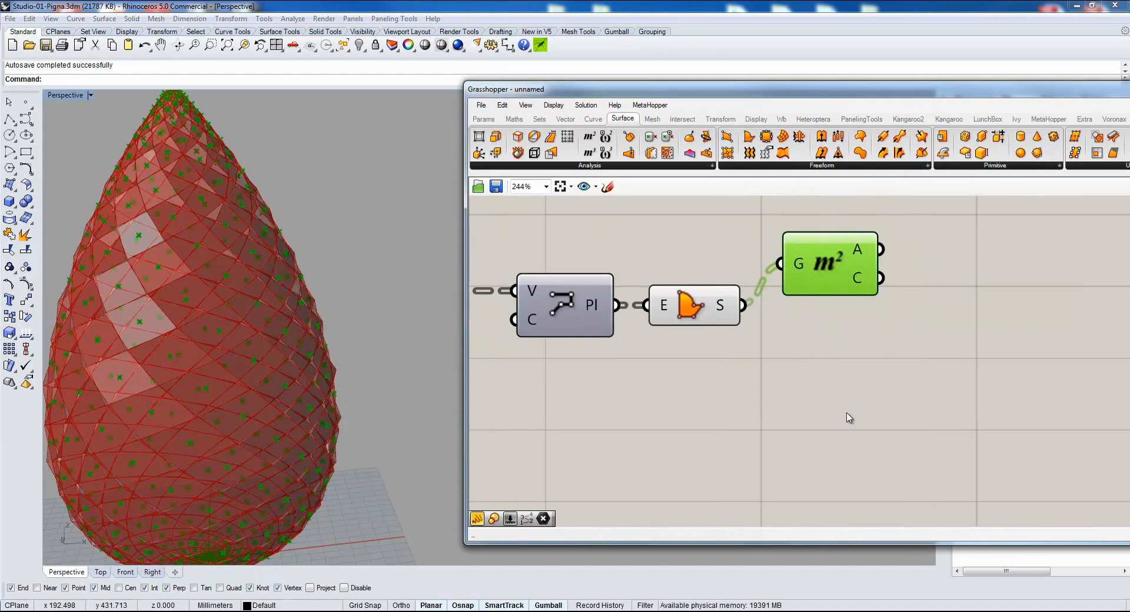
Add a Scale component to the canvas below the Area component.
double_click(823, 382)
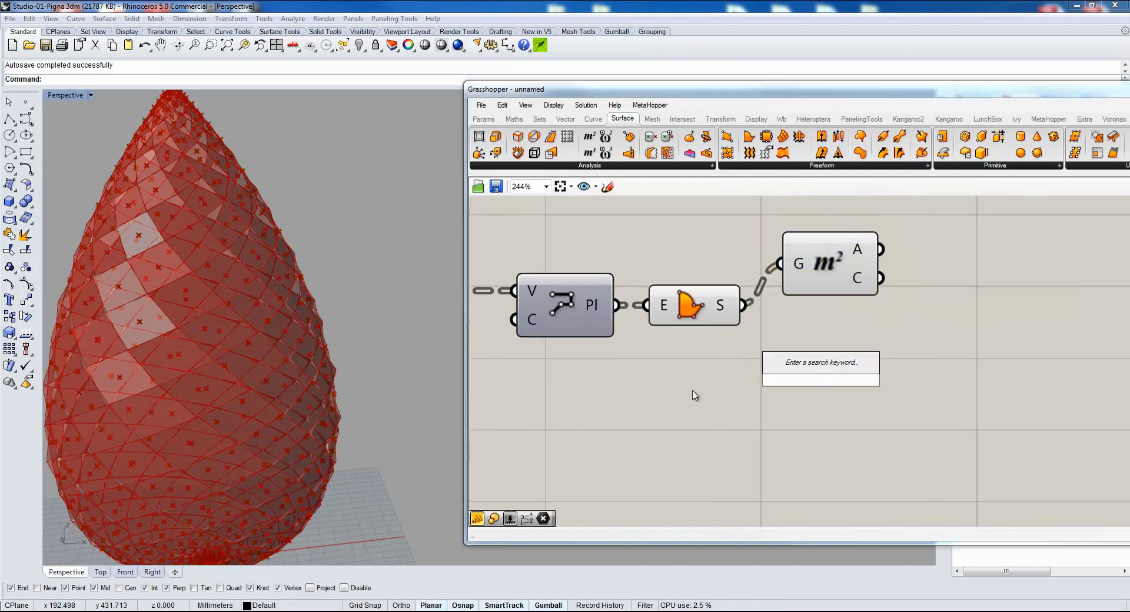
right_click_drag(214, 309, 408, 315)
scroll(174, 315, "down", 5)
scroll(255, 259, "up", 4)
double_click(807, 367)
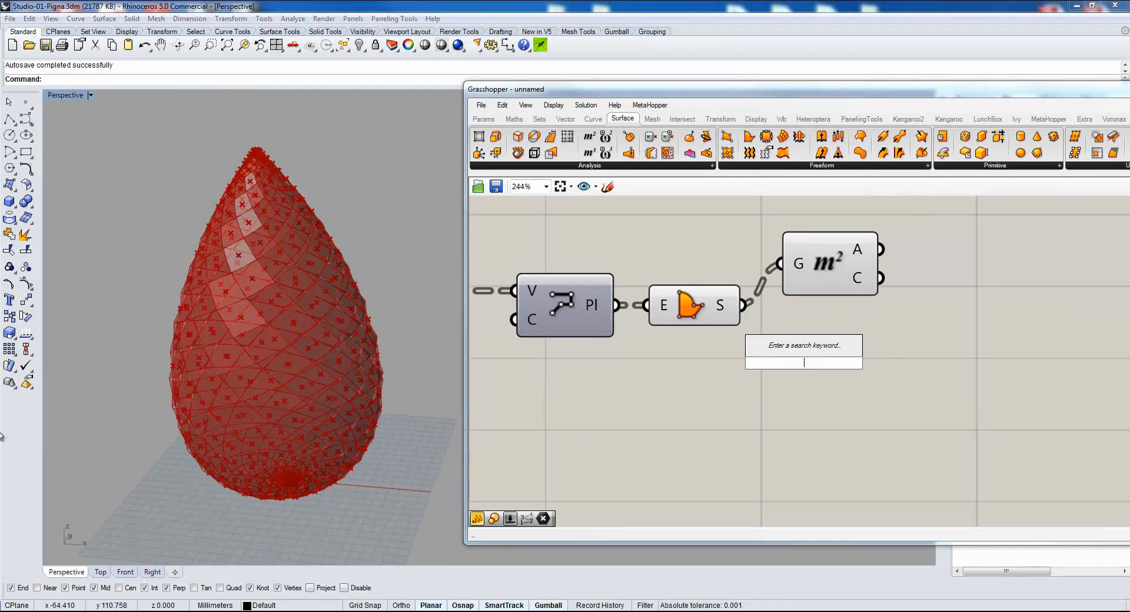
type("scale")
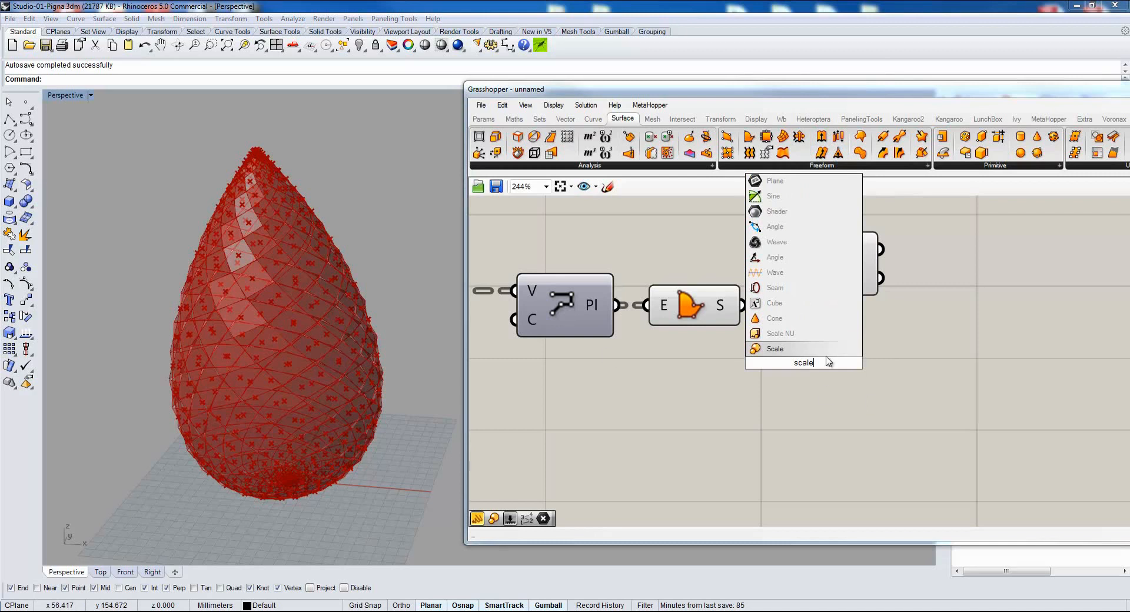
key("Return")
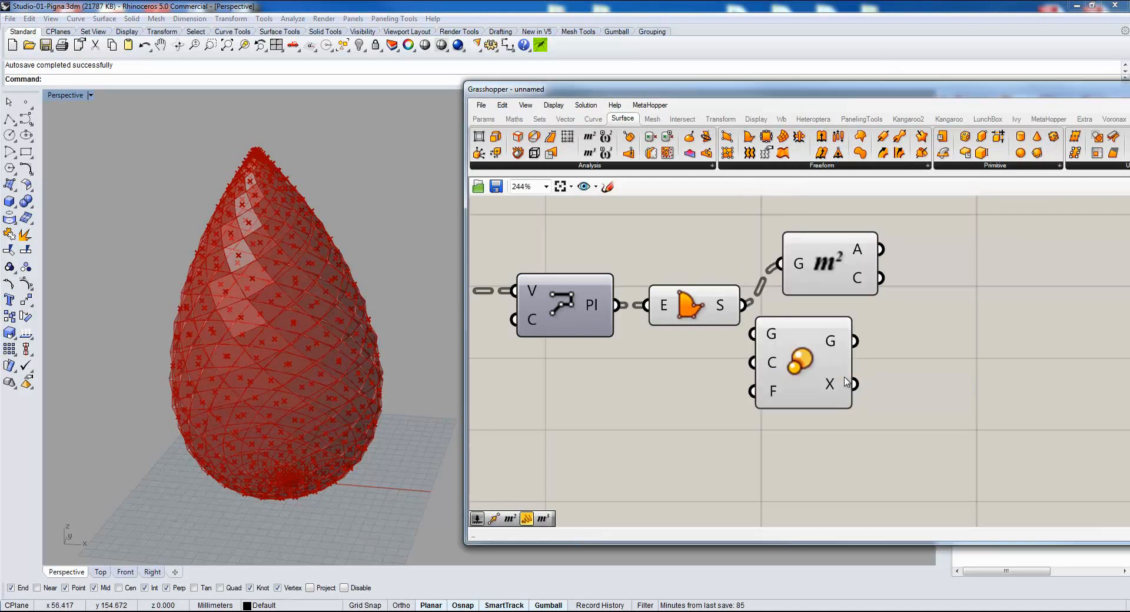
Add a Move component and arrange Scale, Move and Area with free space between them.
double_click(914, 383)
type("move")
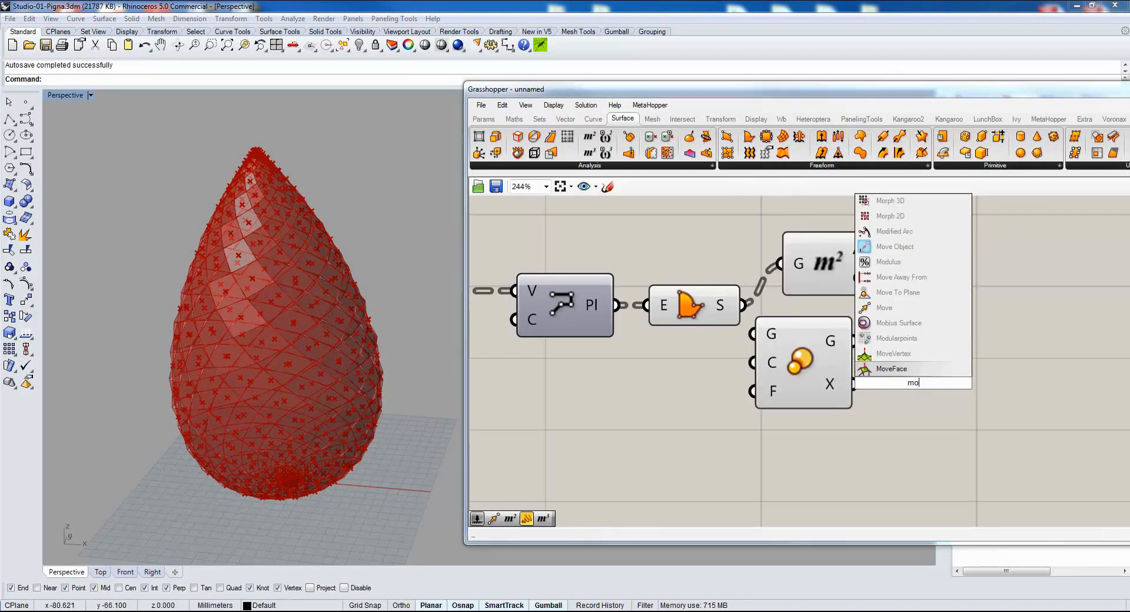
left_click(879, 354)
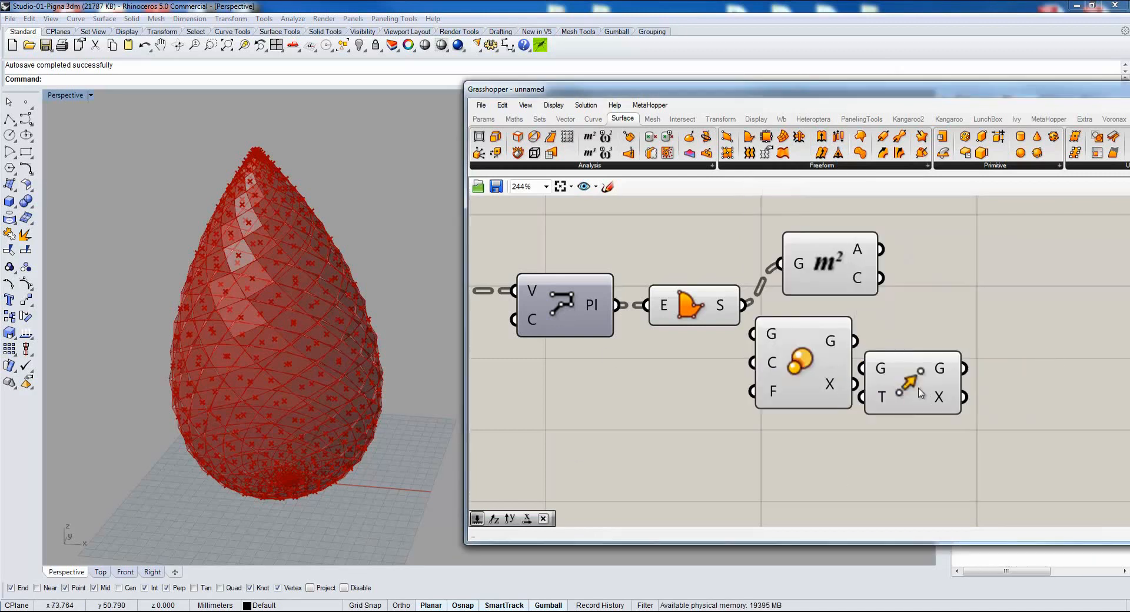
left_click_drag(873, 380, 938, 446)
left_click_drag(805, 358, 997, 316)
right_click_drag(878, 296, 735, 291)
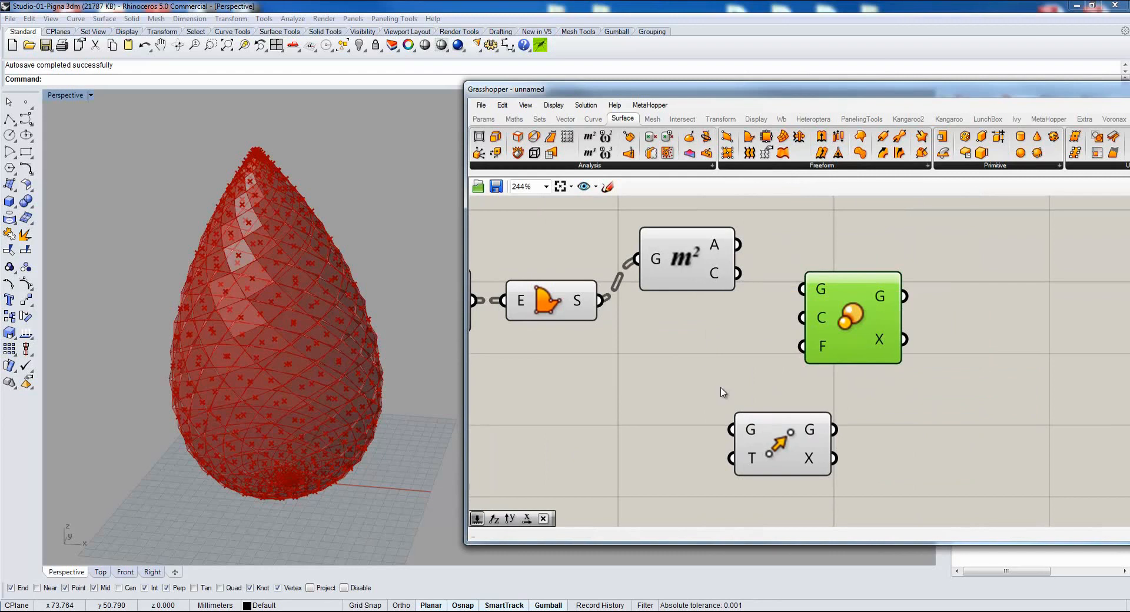
left_click_drag(682, 263, 680, 303)
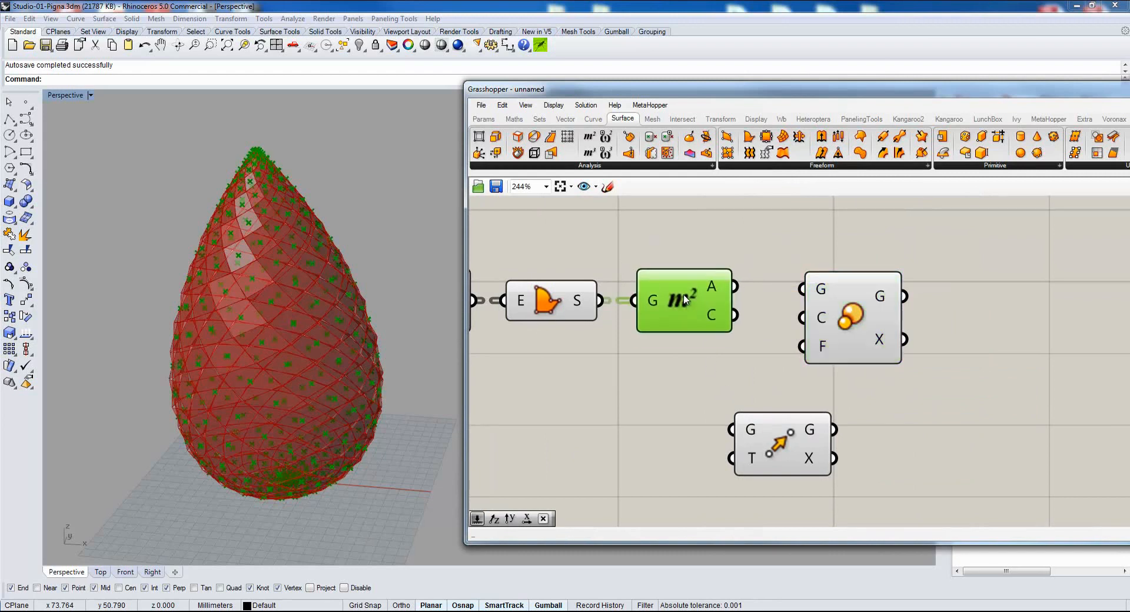
right_click_drag(584, 389, 697, 366)
Add a number slider below the Boundary Surfaces component and connect it to Scale's F input.
left_click(484, 119)
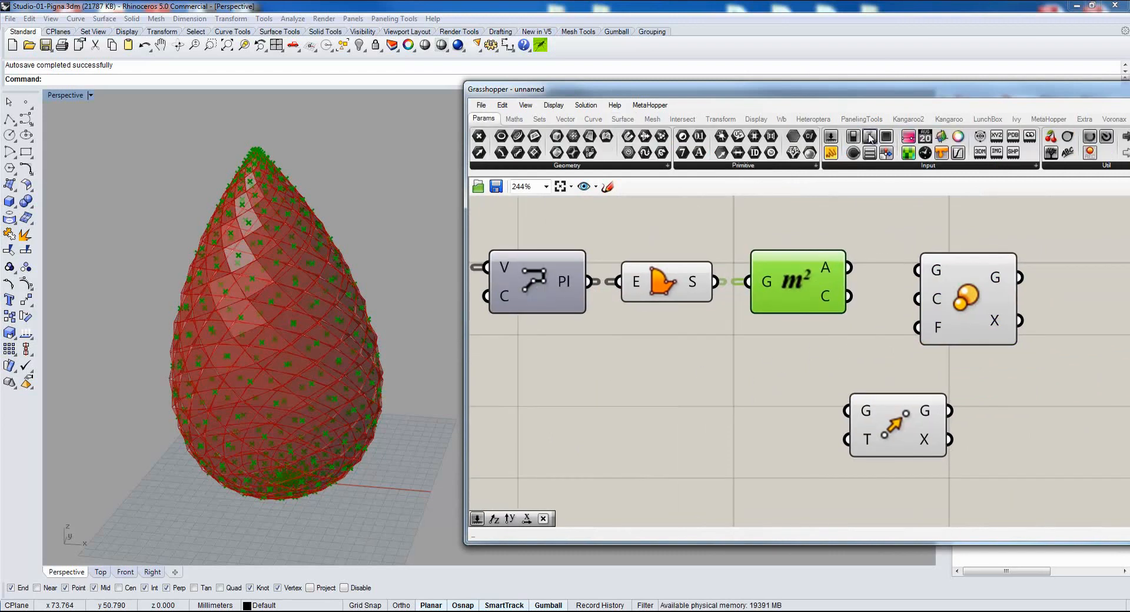
left_click(831, 137)
left_click(710, 345)
left_click_drag(828, 344, 908, 337)
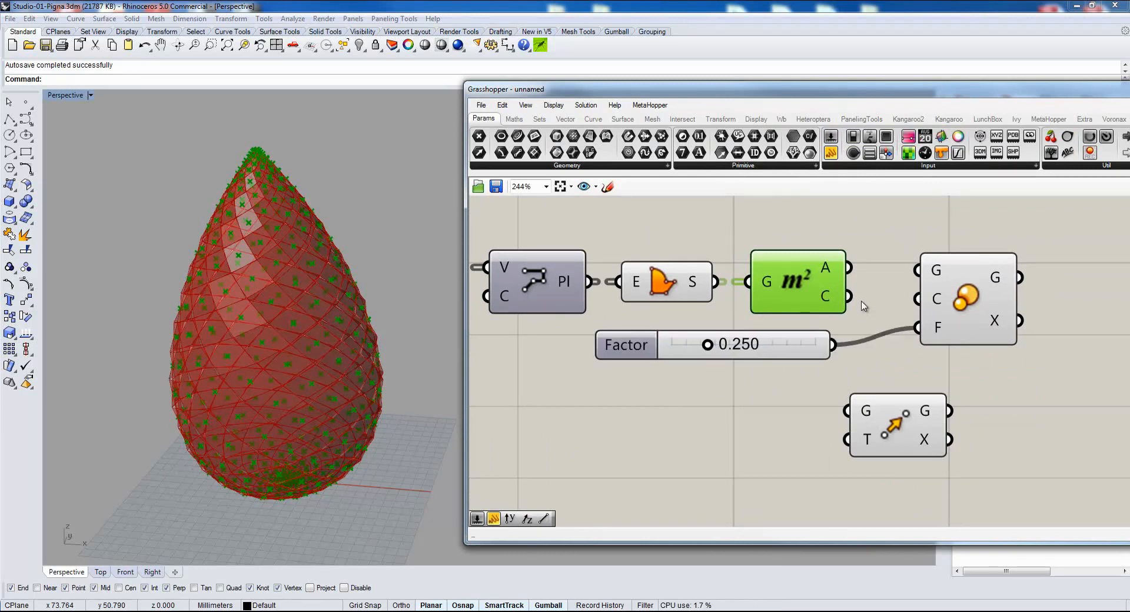
Connect Area's C output to Scale's C input and the boundary surfaces to Scale's G input.
left_click_drag(848, 296, 917, 298)
left_click_drag(664, 281, 666, 221)
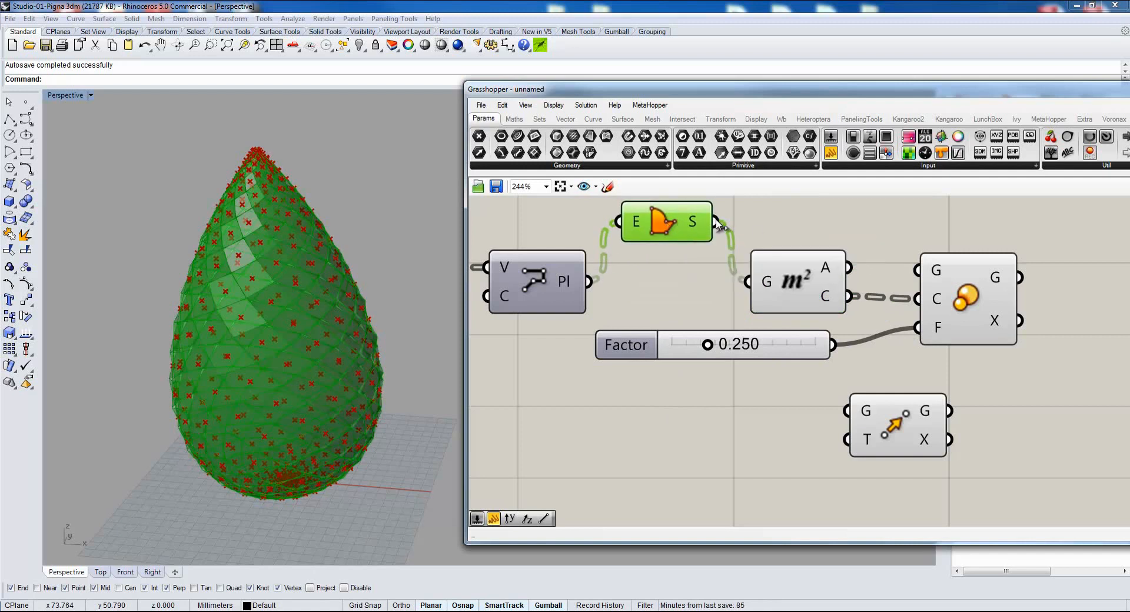
left_click_drag(718, 220, 917, 269)
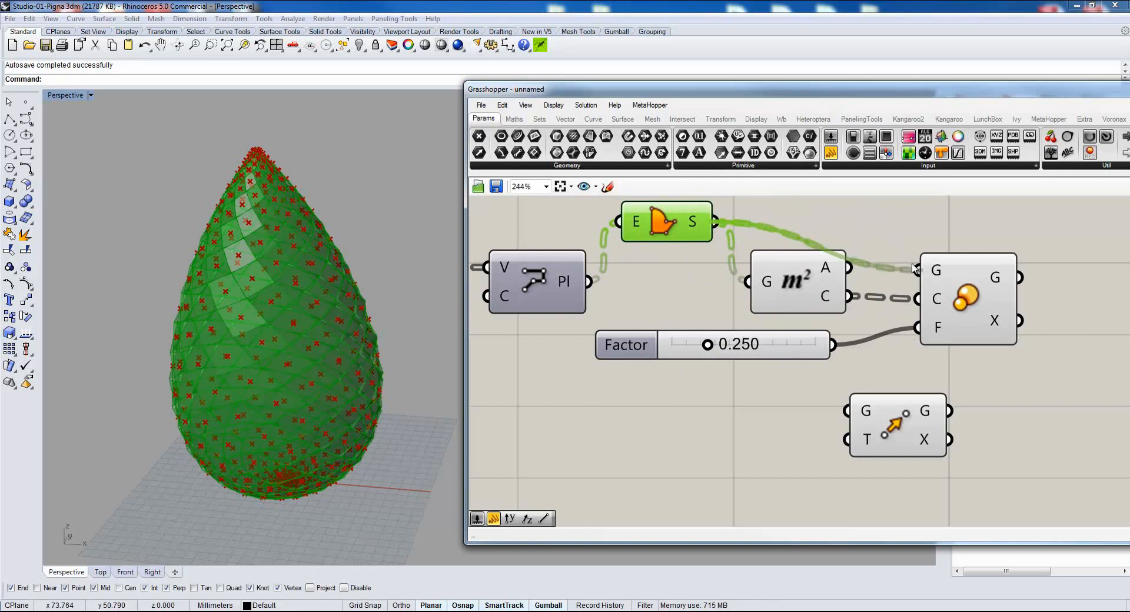
Hide the Boundary Surfaces preview, realign that component and set the scale Factor slider to 0.868.
middle_click(678, 279)
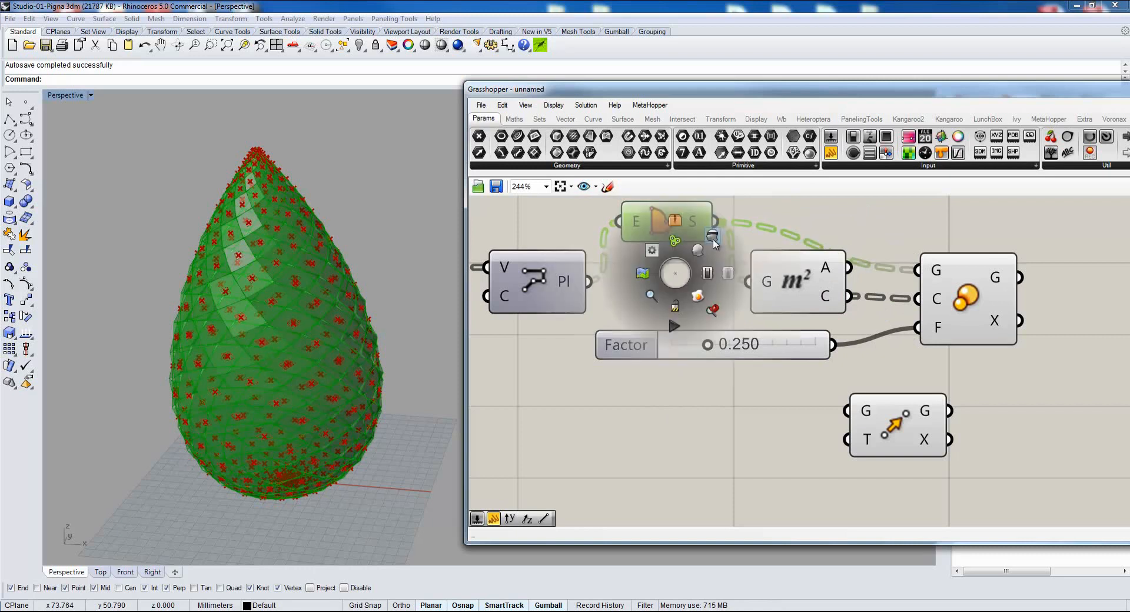
left_click(642, 323)
left_click_drag(685, 240, 681, 279)
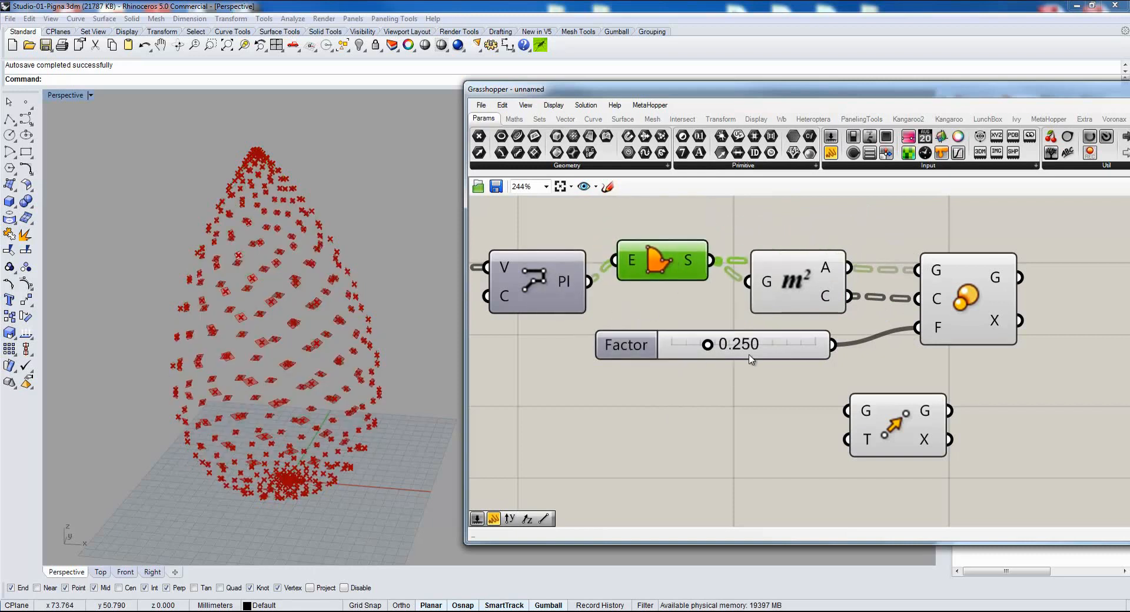
left_click_drag(706, 345, 796, 347)
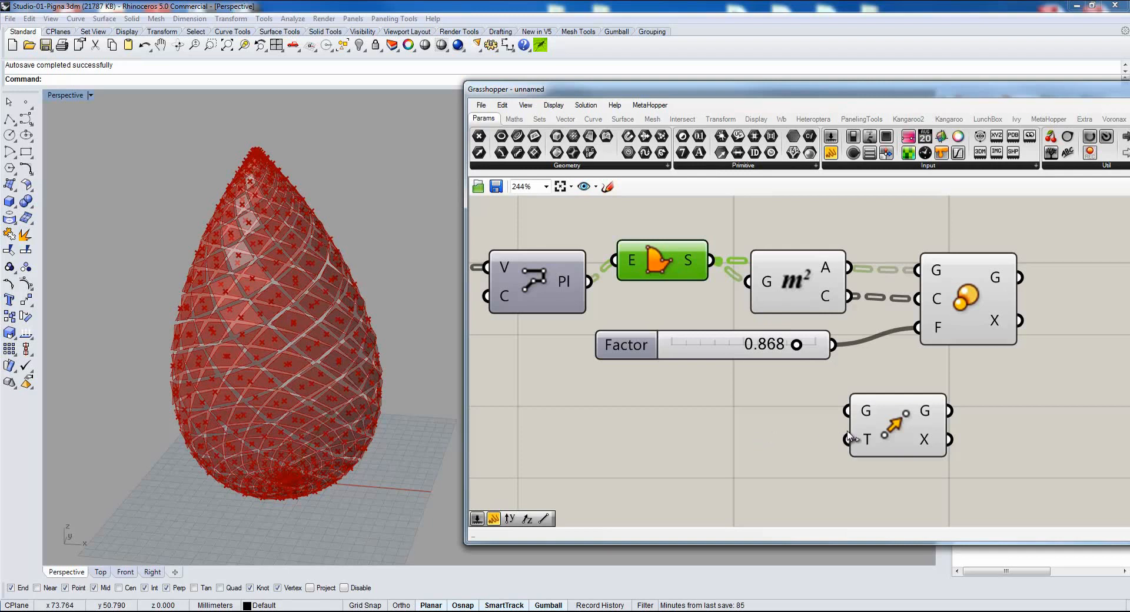
Shift the Move component away from Scale and add an Amplitude component to the canvas.
right_click_drag(848, 455, 801, 412)
left_click_drag(860, 384, 1065, 333)
right_click_drag(932, 376, 715, 430)
left_click_drag(830, 401, 938, 370)
right_click_drag(621, 403, 857, 356)
scroll(694, 386, "down", 1)
scroll(814, 397, "down", 3)
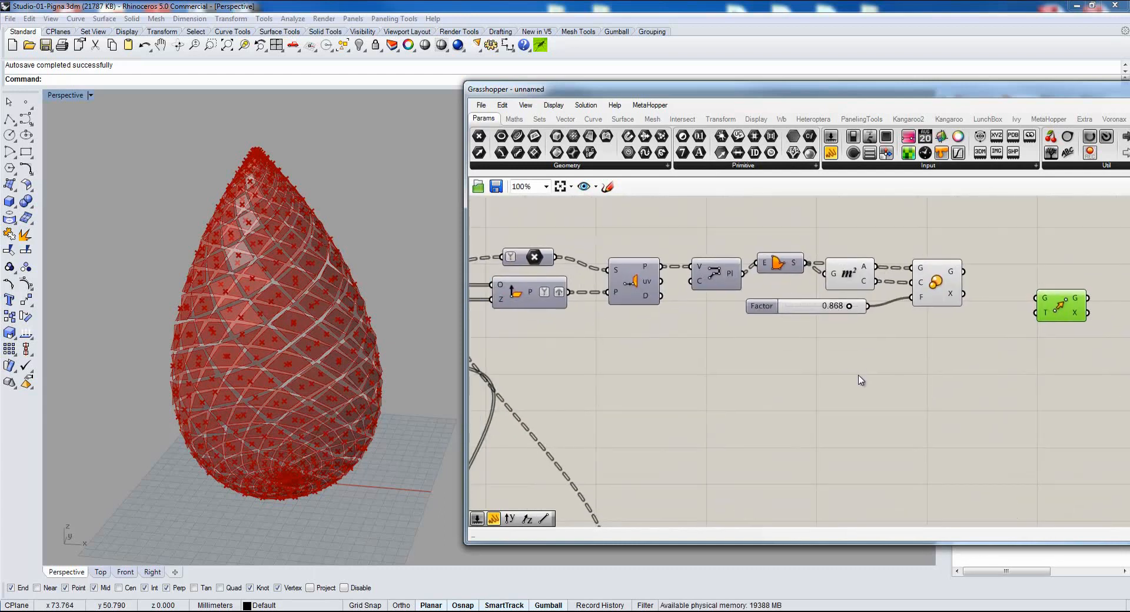
double_click(723, 398)
type("ampl")
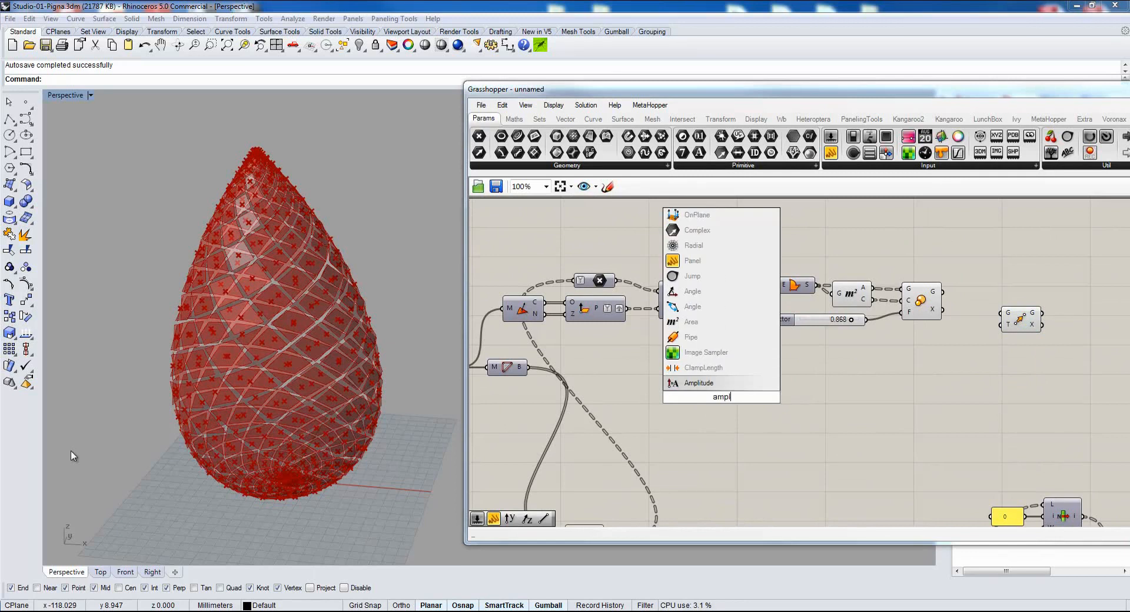
left_click(709, 383)
Connect the face normals output N to Amplitude's V input, placing Amplitude below the Scale component.
right_click_drag(697, 396, 738, 402)
scroll(739, 401, "up", 3)
scroll(738, 401, "down", 2)
left_click_drag(553, 301, 1055, 353)
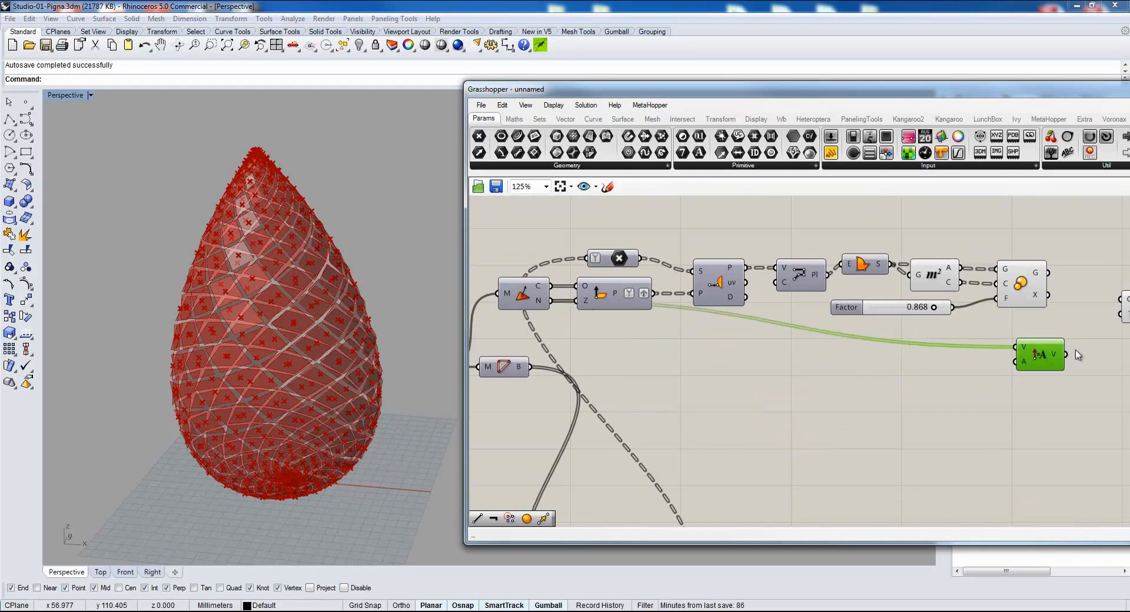
right_click_drag(1055, 353, 752, 373)
scroll(729, 371, "up", 2)
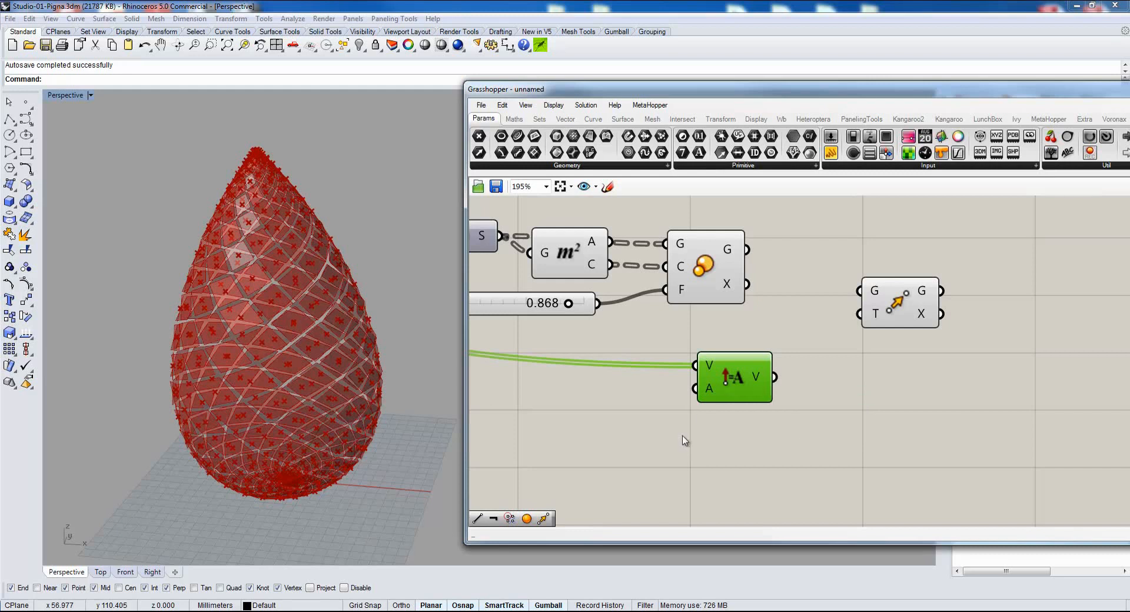
Add a number slider, connect it to Amplitude's A input and set it to 1.52.
double_click(604, 421)
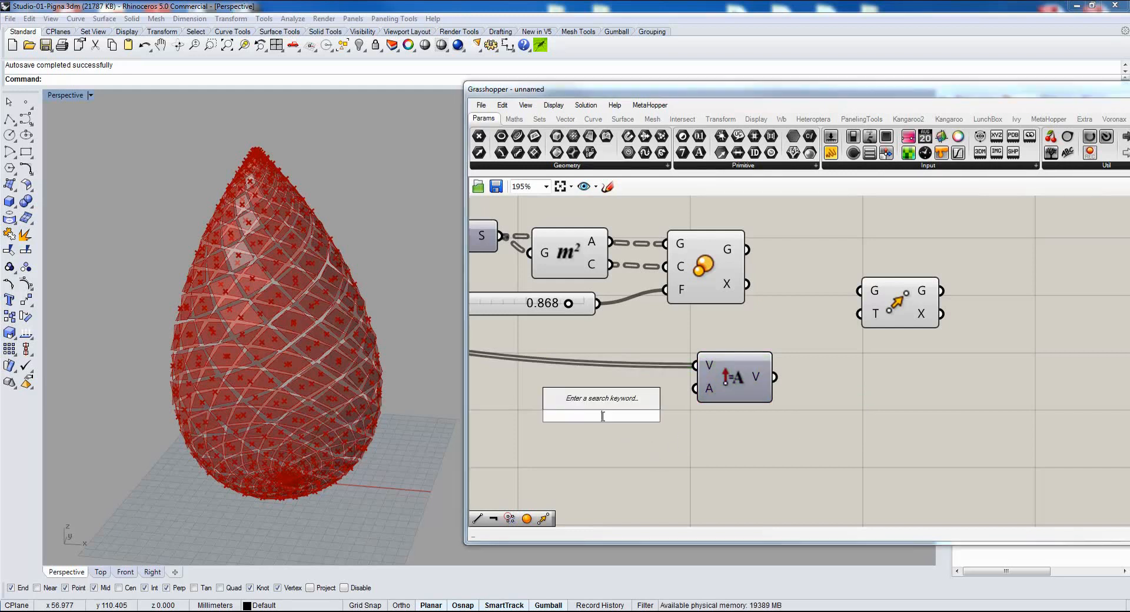
type("5")
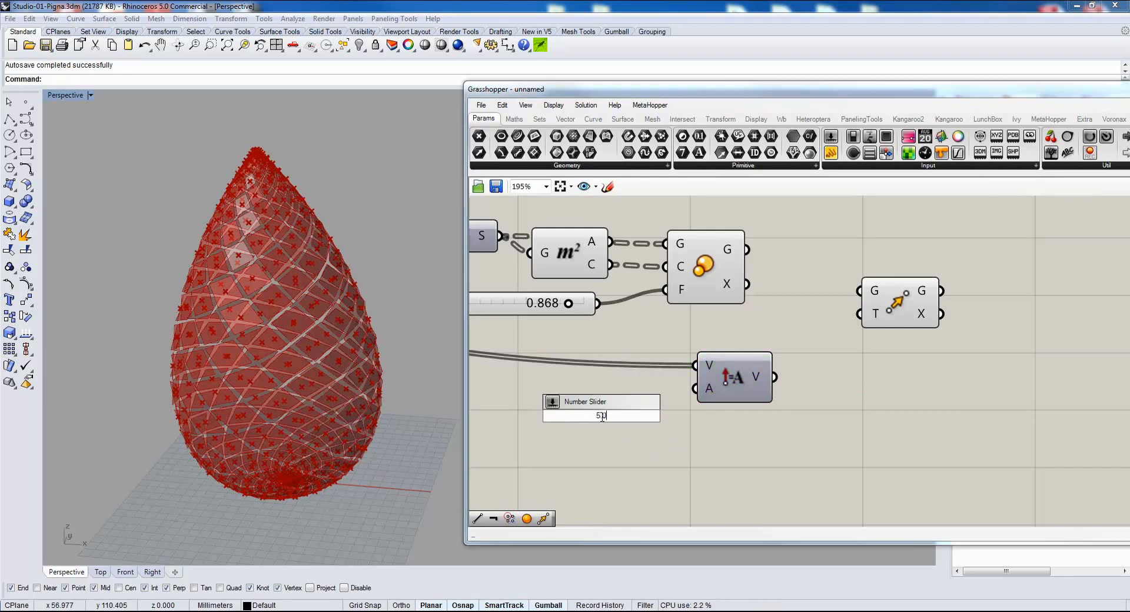
key("Return")
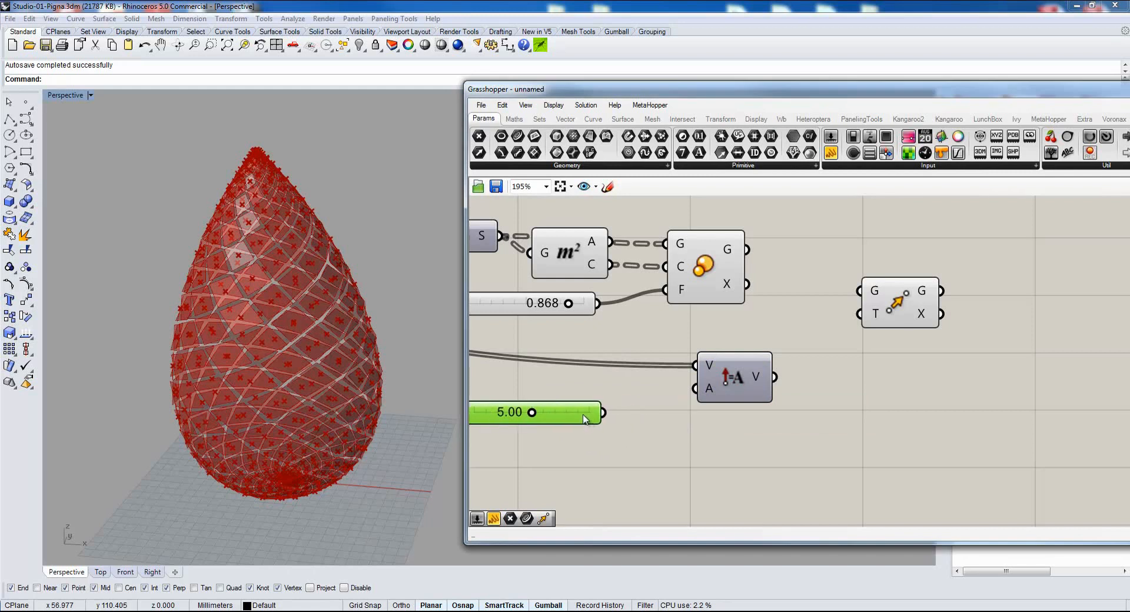
left_click_drag(604, 414, 696, 388)
right_click_drag(623, 441, 776, 399)
left_click_drag(711, 371, 671, 370)
right_click_drag(969, 399, 830, 403)
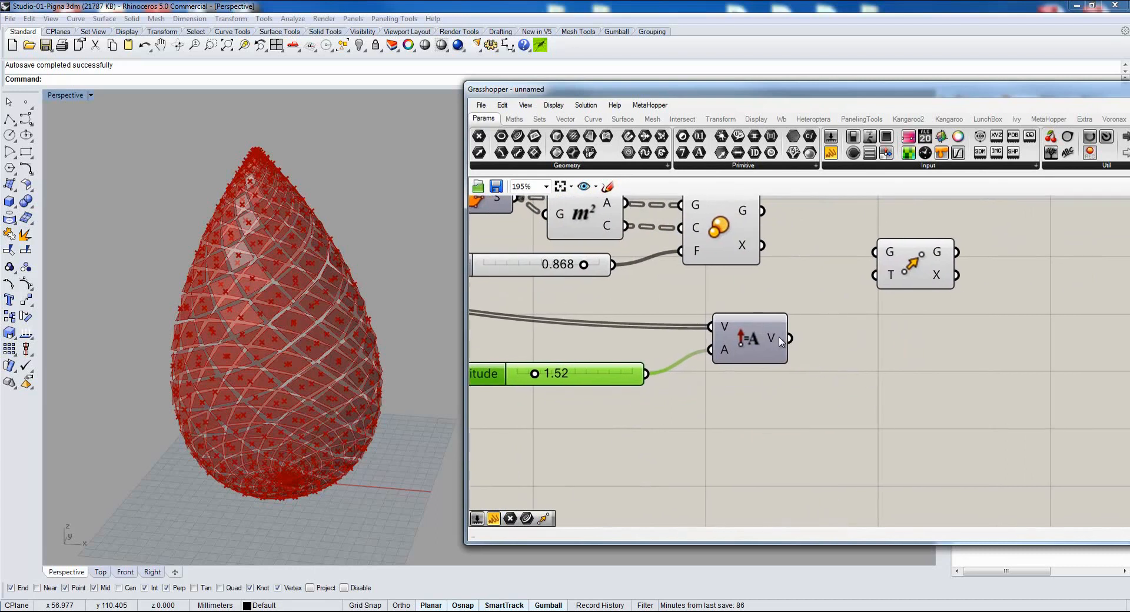
Connect a panel to Amplitude's V output and examine the data structure of the vectors.
left_click_drag(832, 152, 955, 378)
left_click(955, 375)
right_click_drag(841, 378, 708, 364)
left_click_drag(661, 324, 716, 359)
left_click_drag(909, 352, 1033, 356)
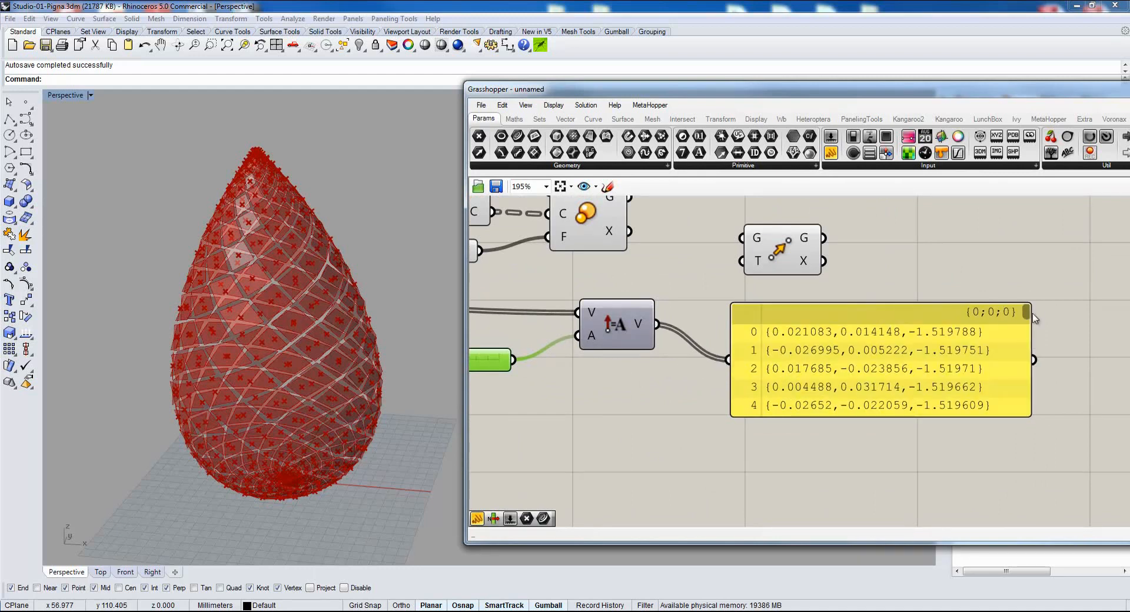
left_click_drag(1023, 312, 1026, 342)
Simplify and graft Amplitude's V output so each vector sits in its own branch.
right_click(646, 324)
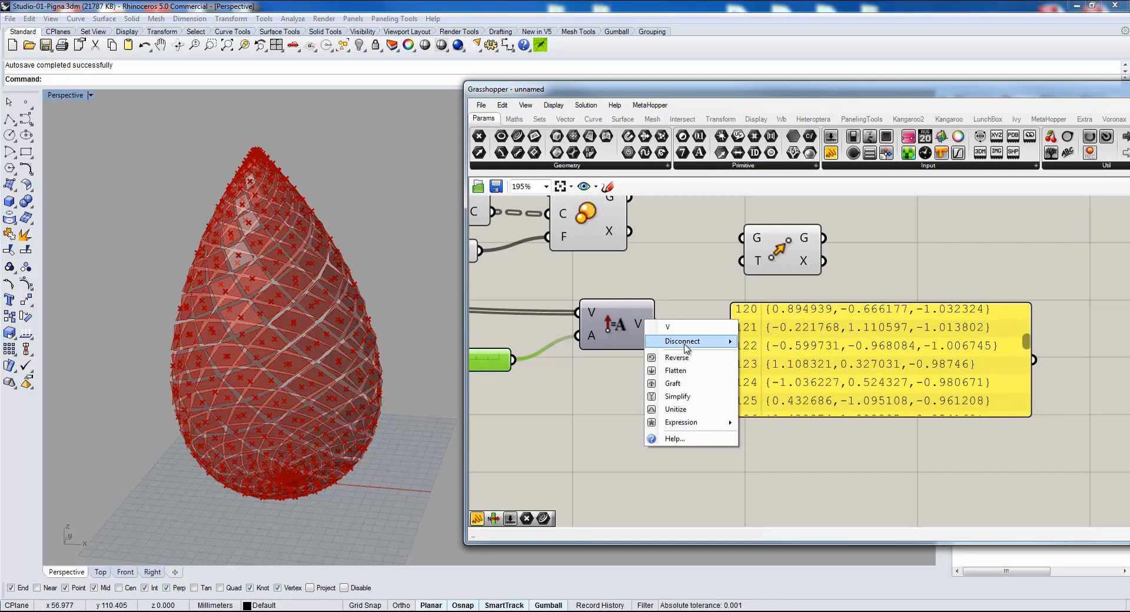
left_click(685, 396)
left_click_drag(798, 355, 824, 379)
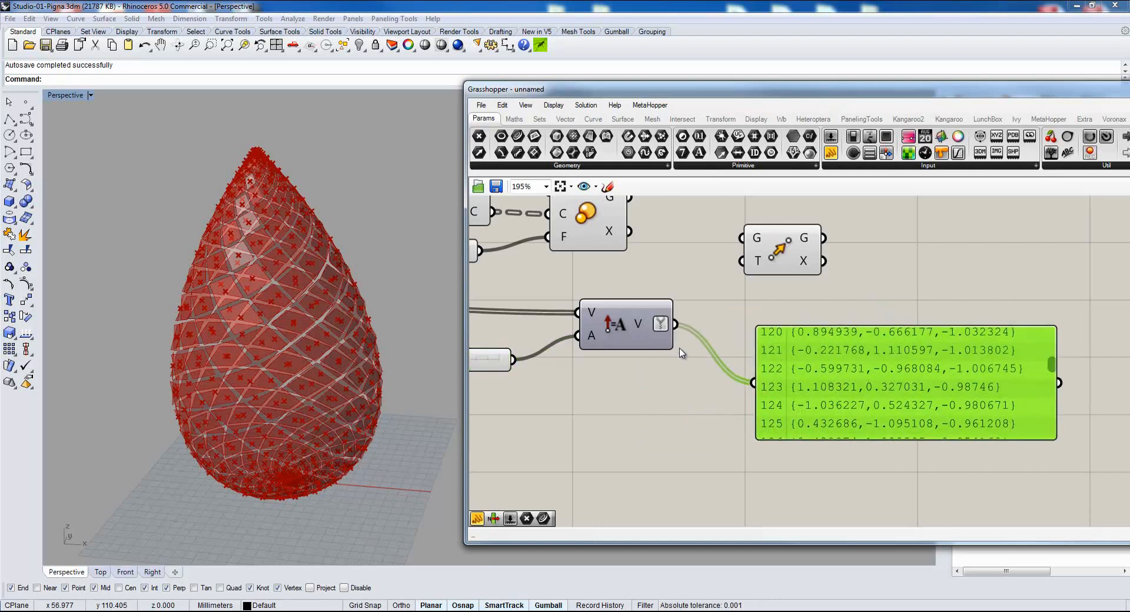
scroll(682, 357, "down", 2)
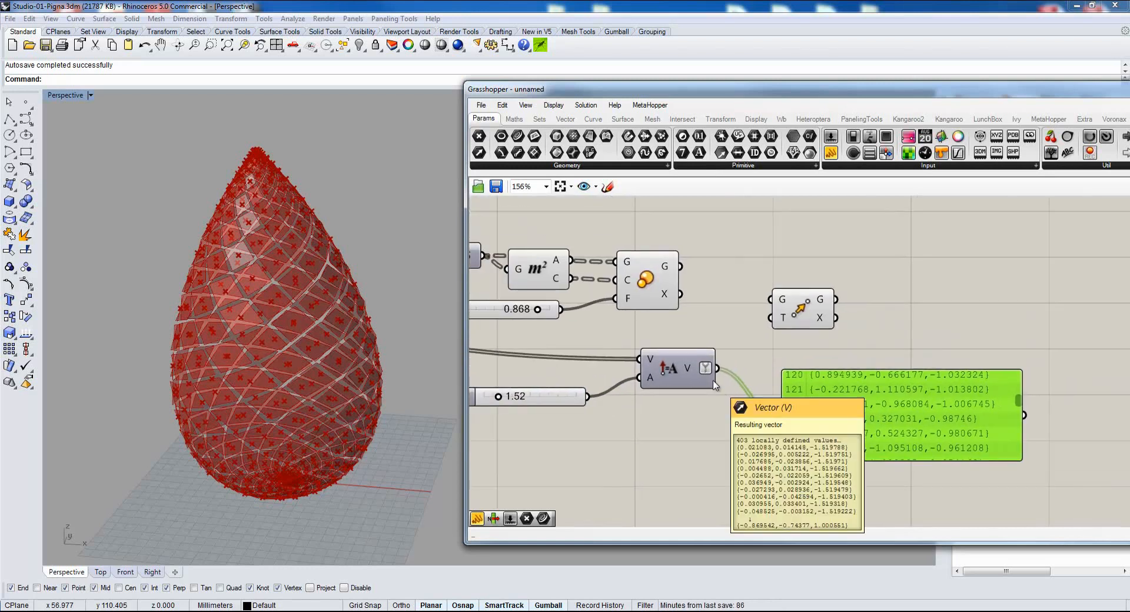
left_click_drag(834, 404, 828, 398)
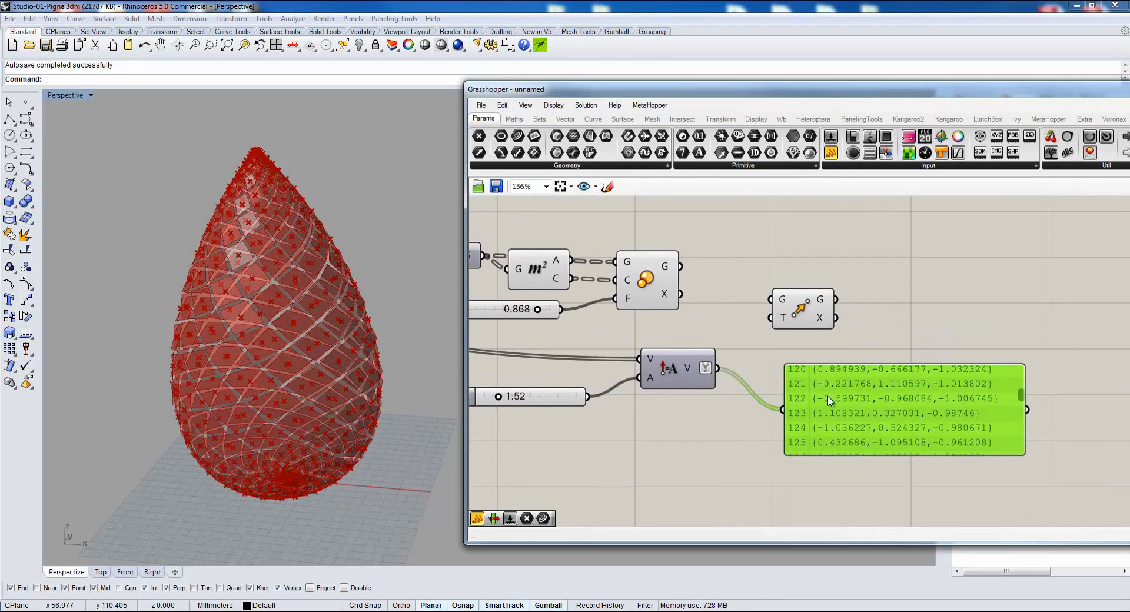
right_click(706, 369)
left_click(758, 434)
left_click_drag(847, 428, 879, 408)
right_click_drag(716, 384, 712, 393)
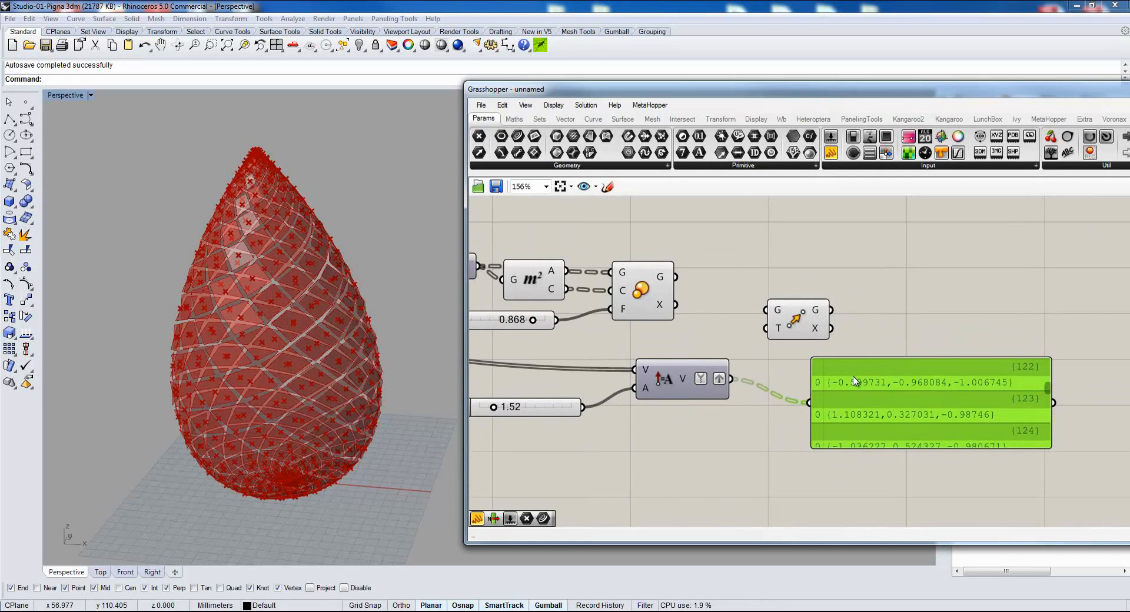
Connect Scale's G output to Move's G input and Amplitude's V output to Move's T input.
left_click_drag(800, 322, 804, 307)
left_click_drag(674, 277, 781, 293)
left_click_drag(731, 379, 778, 314)
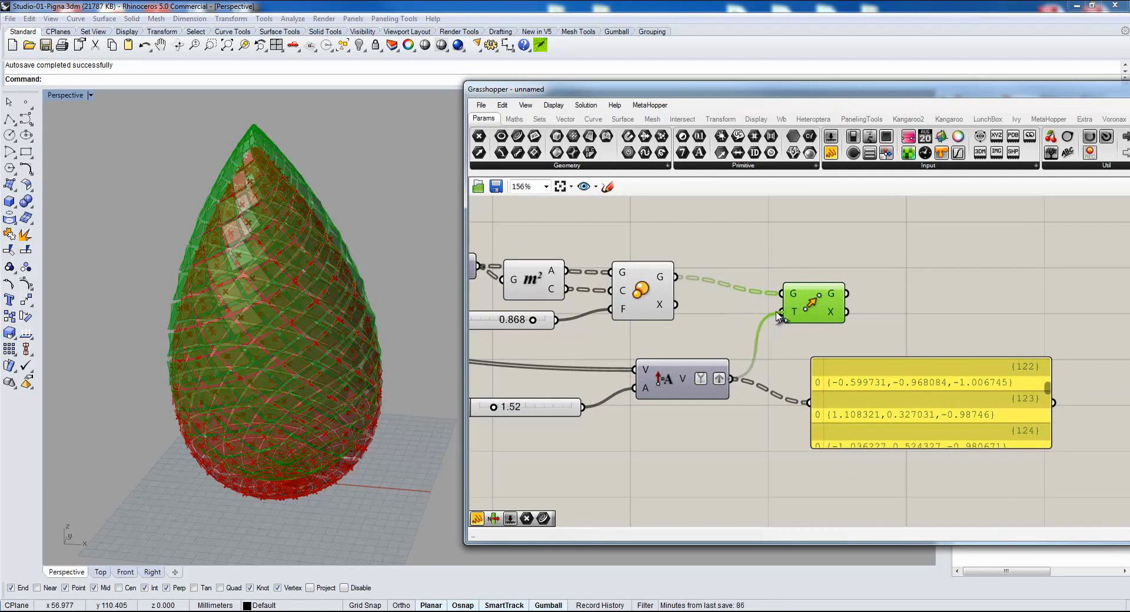
Set the amplitude slider to 1.90 to adjust how far the scaled surfaces move outward.
scroll(306, 328, "up", 5)
right_click_drag(307, 329, 229, 330, "shift")
mouse_move(493, 410)
left_mouse_down()
mouse_move(526, 412)
mouse_move(486, 409)
mouse_move(497, 406)
left_mouse_up()
left_click_drag(660, 374, 645, 361)
Connect Scale's G output to the panel and examine the branch structure of the scaled surfaces.
left_click_drag(960, 420, 1020, 259)
right_click_drag(905, 331, 805, 414)
left_click_drag(572, 361, 772, 324)
left_click_drag(1010, 311, 1013, 292)
left_click_drag(903, 368, 859, 482)
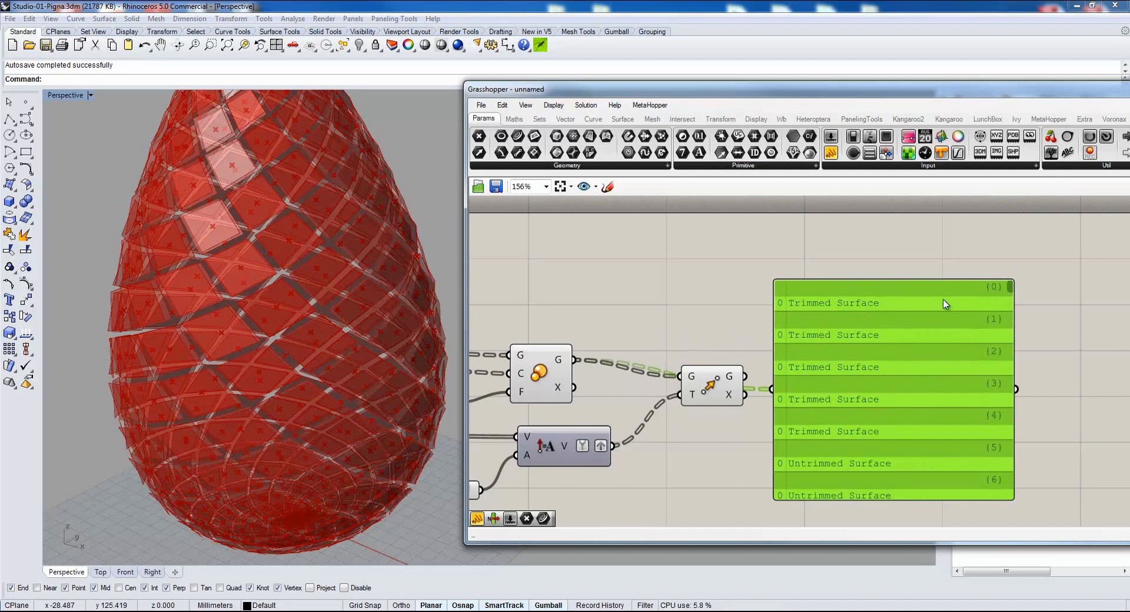
left_click_drag(1010, 291, 1010, 262)
left_click_drag(847, 380, 879, 338)
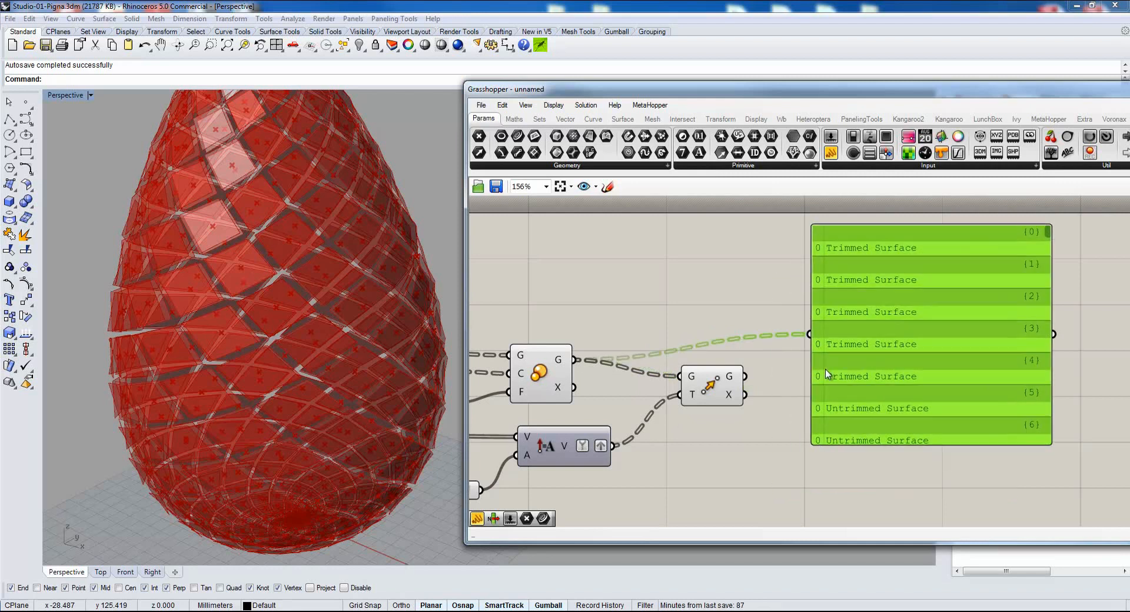
Reconnect the panel to Amplitude's V output to check the vector branches, and delete the panel.
left_click_drag(612, 447, 804, 341)
left_click_drag(934, 324, 917, 373)
mouse_move(1032, 277)
left_mouse_down()
mouse_move(1019, 390)
mouse_move(1019, 269)
left_mouse_up()
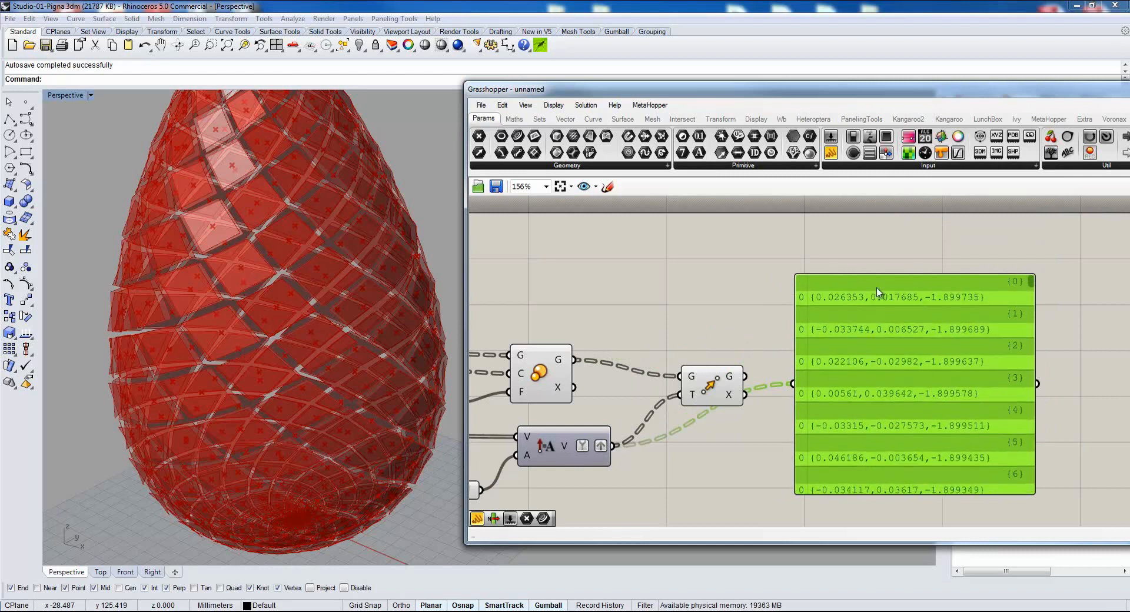
right_click_drag(892, 388, 936, 330)
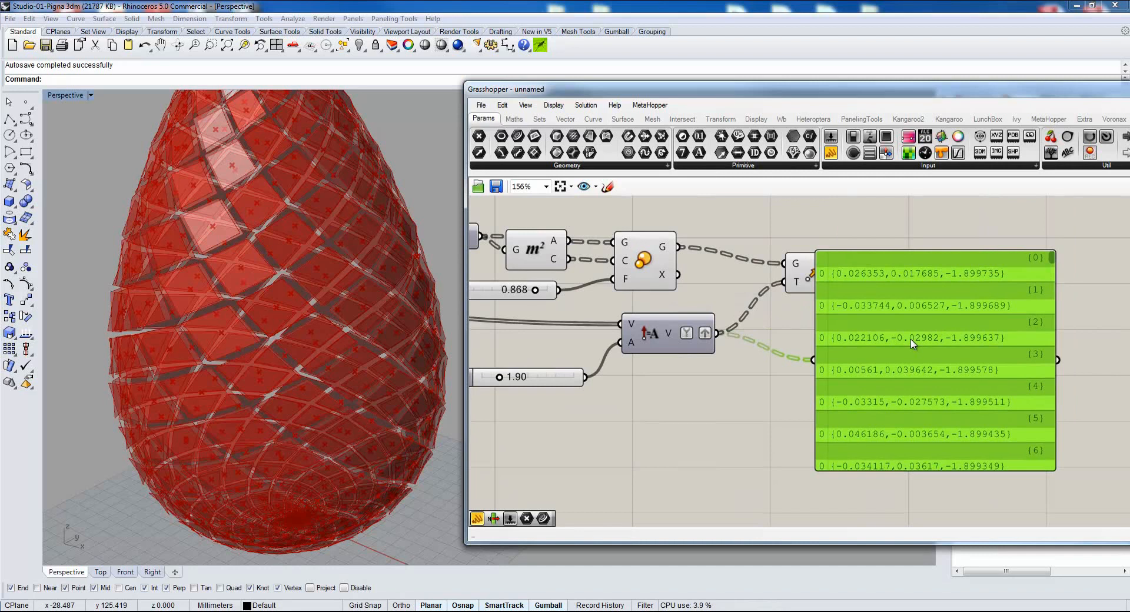
key("Delete")
right_click_drag(826, 319, 797, 351)
left_click(773, 312)
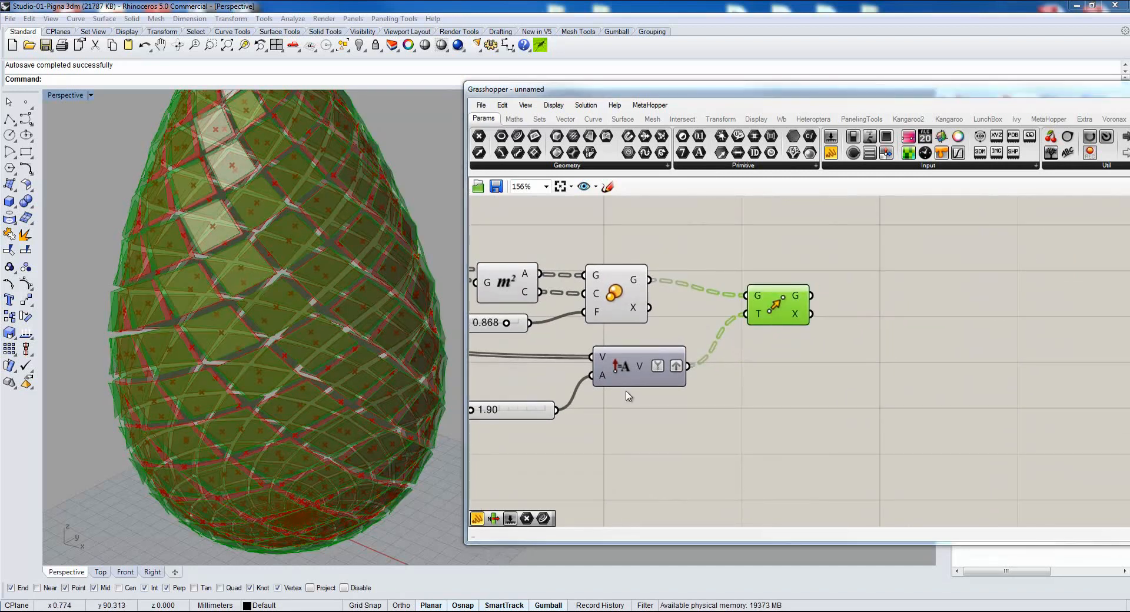
Tidy the layout by aligning the Amplitude component and its 1.90 slider below Scale and shifting Move closer.
right_click_drag(633, 358, 733, 362)
left_click_drag(744, 372, 733, 373)
left_click_drag(636, 419, 630, 384)
right_click_drag(940, 402, 973, 408)
left_click_drag(916, 323, 895, 307)
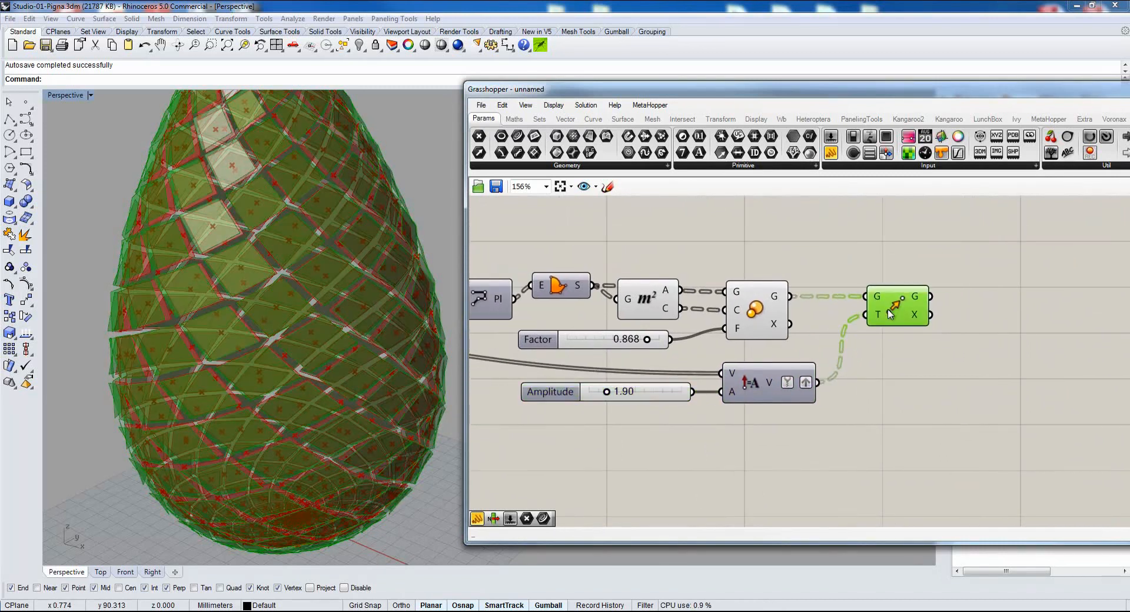
Turn off the Scale component's preview and select Move so only the moved surfaces are highlighted.
left_click(757, 296)
middle_click(771, 257)
left_click(810, 220)
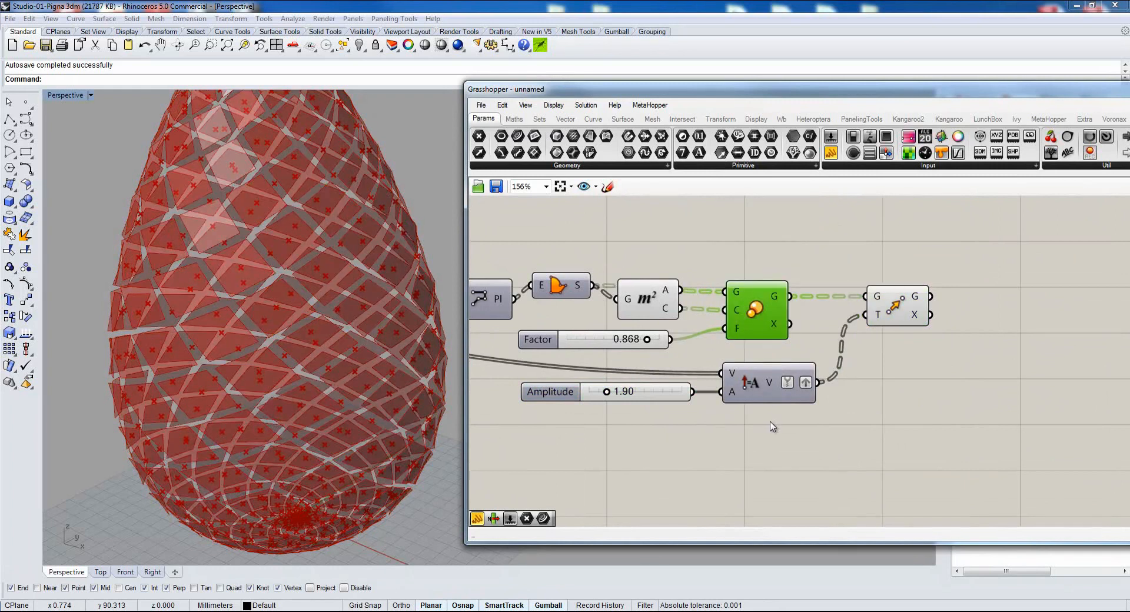
left_click_drag(887, 309, 889, 309)
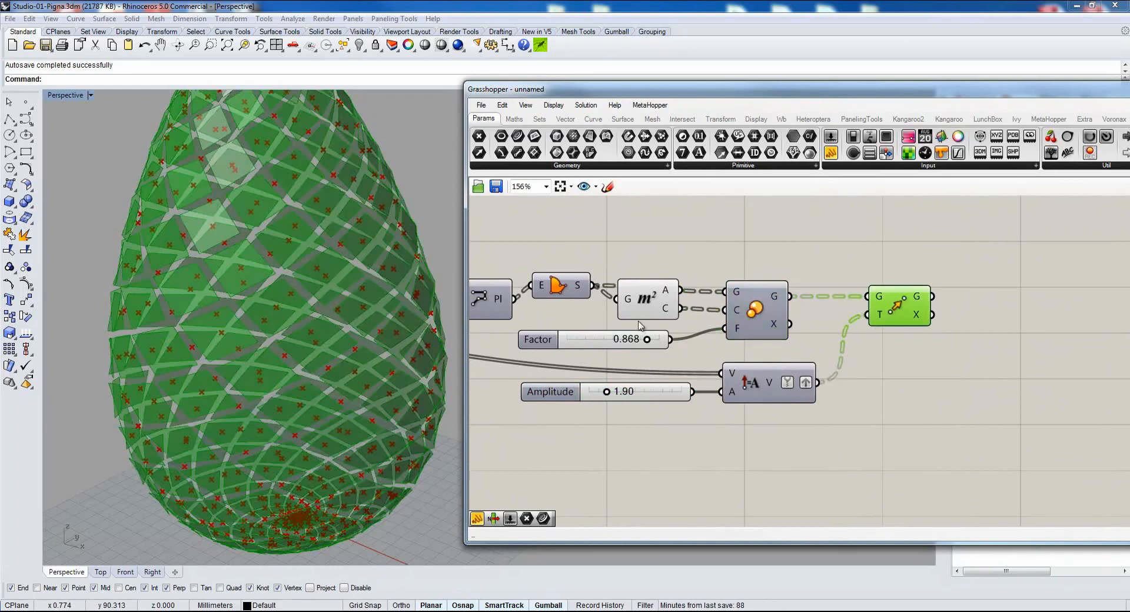
Add a Brep Edges component, connect Move's G output to its B input, and simplify its En output.
right_click_drag(649, 386, 716, 390)
scroll(716, 392, "down", 2)
right_click_drag(746, 440, 666, 407)
scroll(665, 407, "up", 1)
right_click_drag(802, 310, 804, 370)
right_click_drag(348, 320, 335, 317)
scroll(336, 317, "up", 2)
left_click(622, 120)
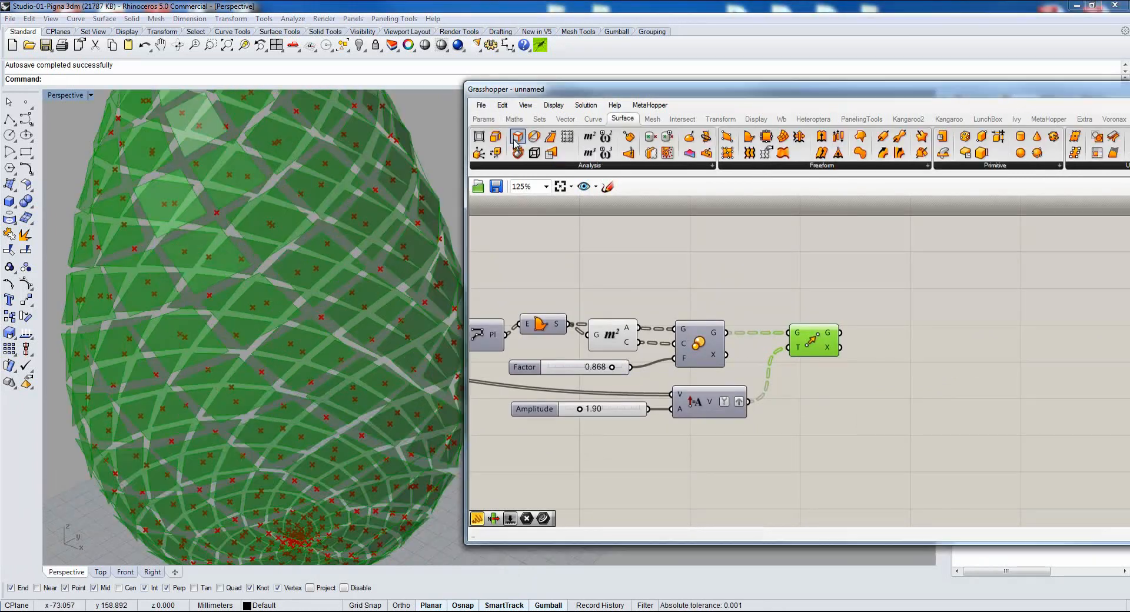
left_click_drag(516, 139, 928, 347)
right_click_drag(922, 407, 727, 377)
left_click_drag(646, 302, 743, 338)
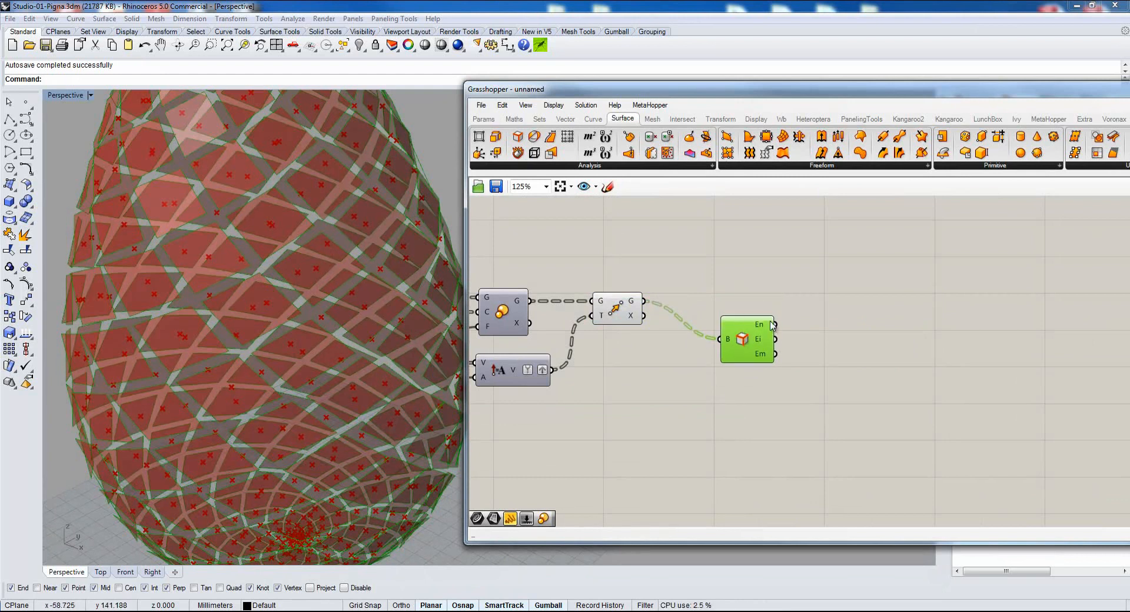
left_click(794, 388)
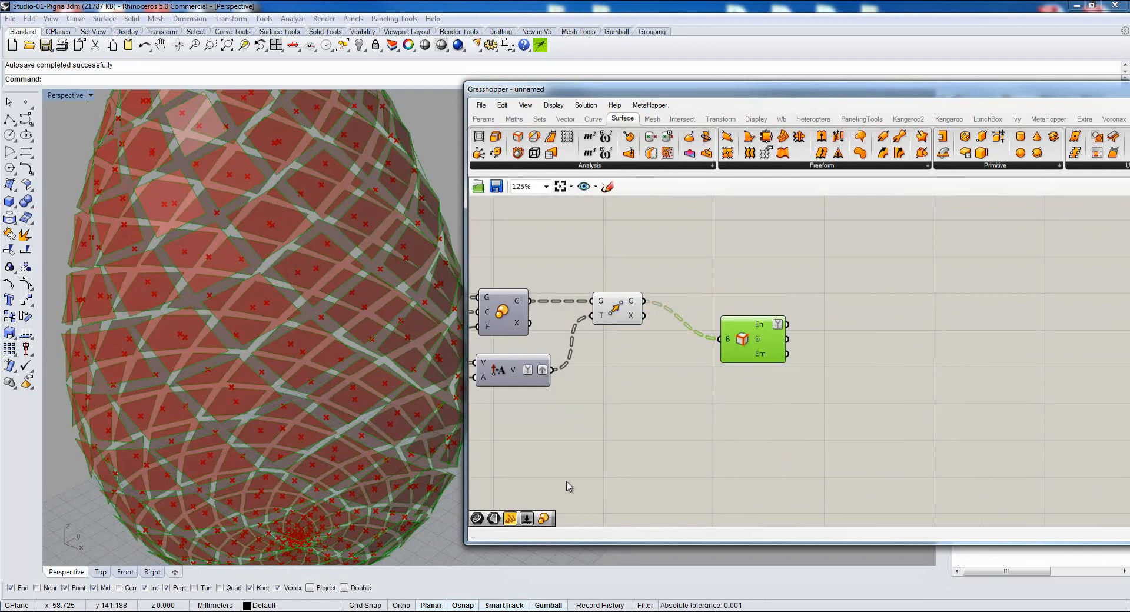
Add a Curve parameter fed by Explode's S output and select it to inspect the segments on the form.
right_click_drag(545, 460, 769, 360)
scroll(631, 393, "down", 2)
right_click_drag(618, 348, 720, 341)
left_click(483, 118)
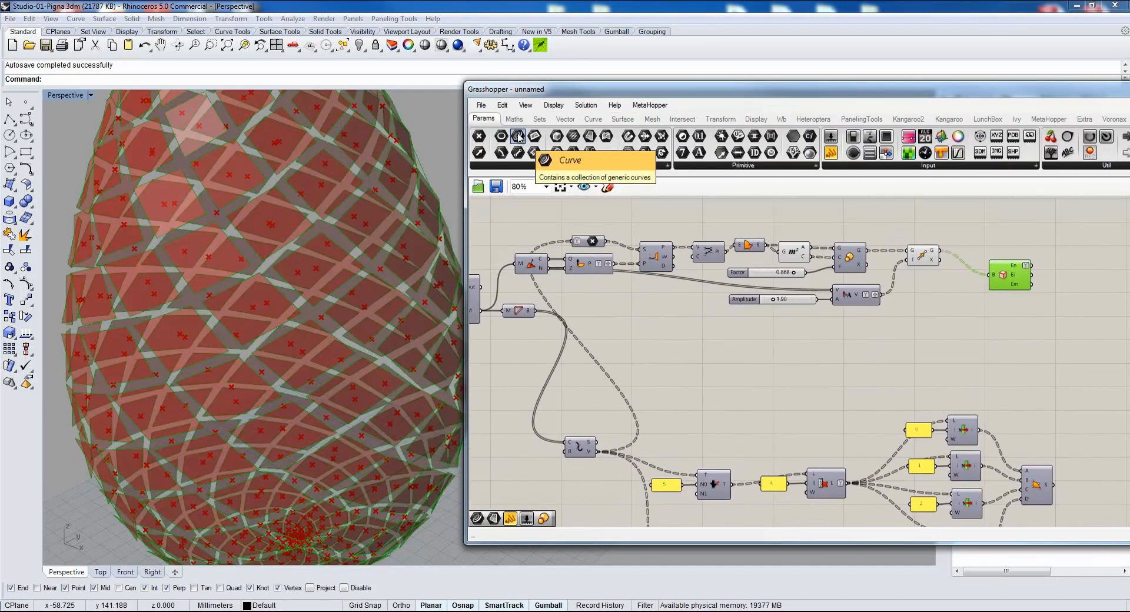
left_click_drag(517, 136, 666, 446)
scroll(666, 445, "up", 5)
left_click_drag(580, 393, 709, 376)
left_click(740, 370)
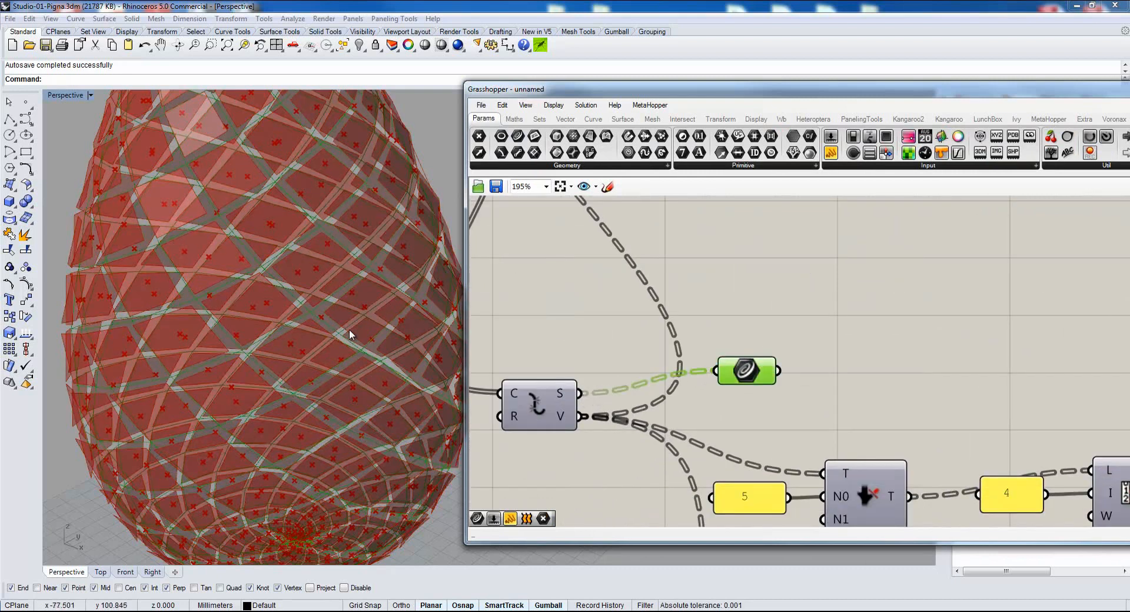
scroll(315, 346, "up", 5)
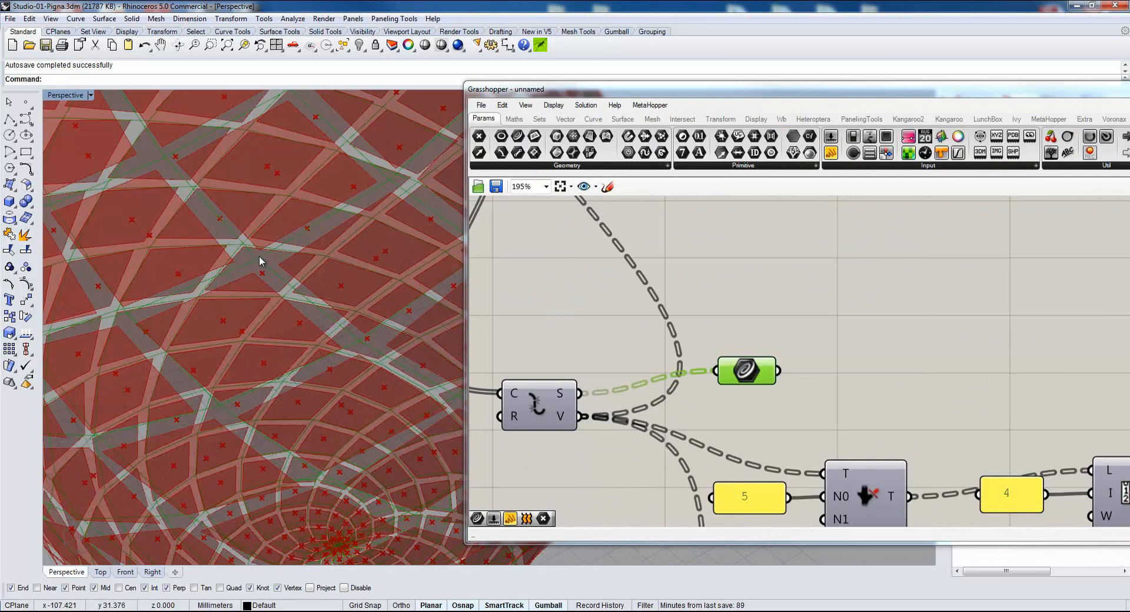
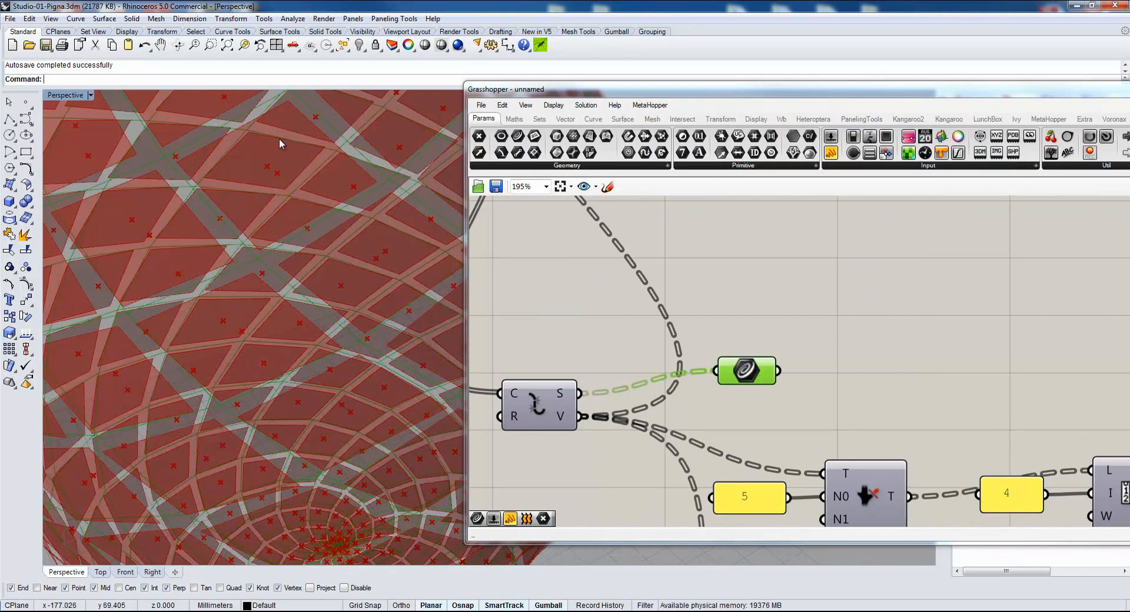
Move the Curve parameter holding the exploded segments directly below the Brep Edges component.
scroll(789, 390, "down", 4)
middle_click(787, 378)
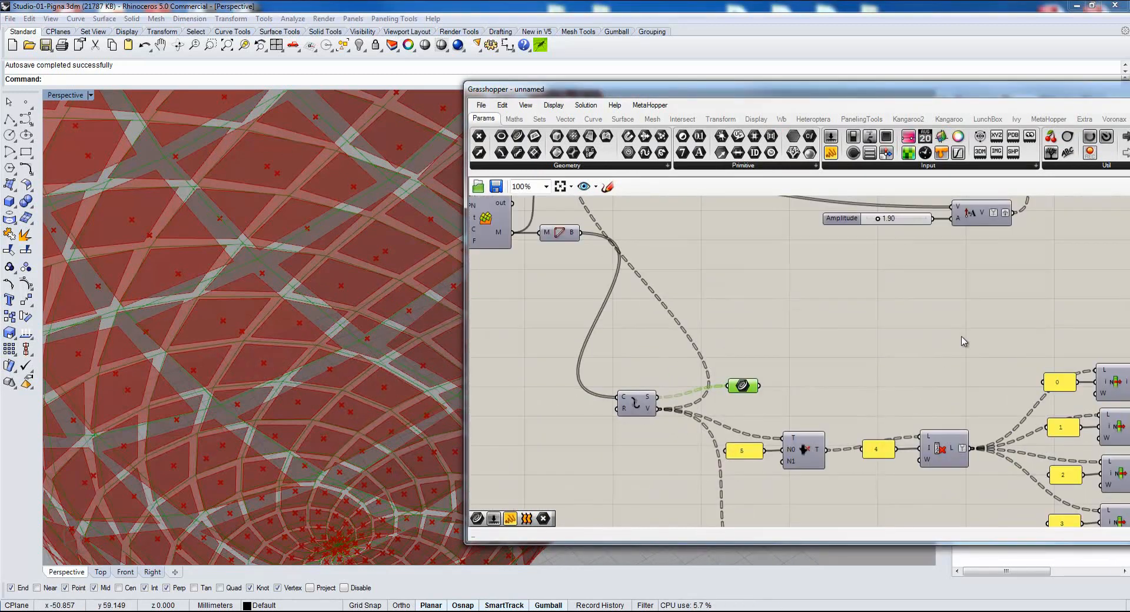
right_click_drag(963, 342, 798, 437)
left_click_drag(578, 483, 1017, 320)
scroll(1010, 320, "up", 4)
right_click_drag(903, 354, 695, 281)
Compare the Curve parameter's data with the Brep Edges En output in a panel, and simplify the Curve parameter.
left_click(830, 153)
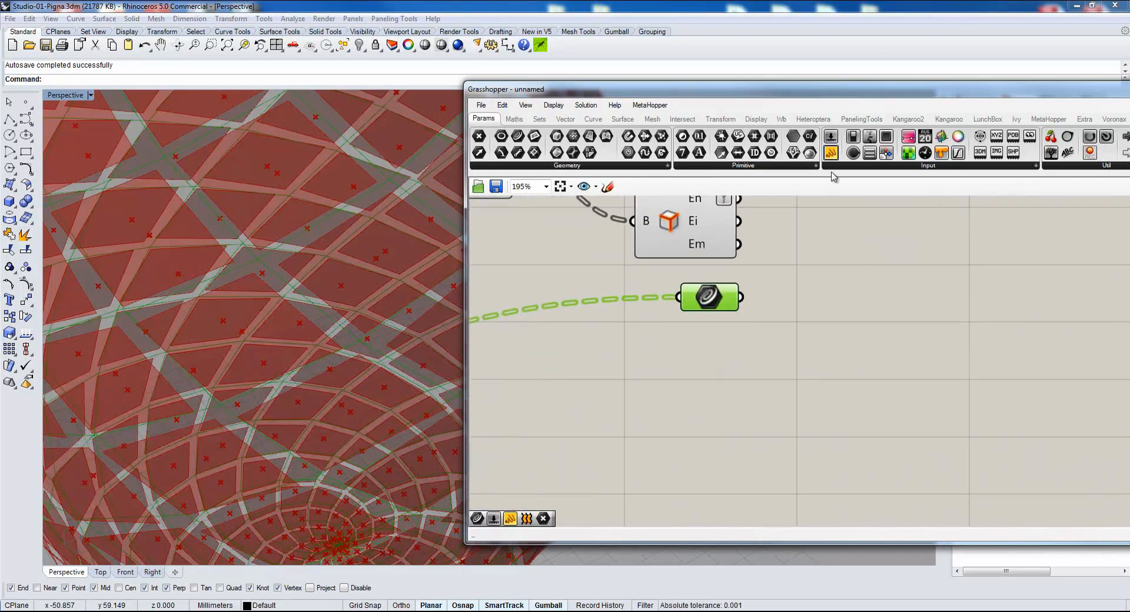
left_click(850, 280)
left_click_drag(740, 298, 755, 274)
right_click_drag(692, 269, 639, 369)
left_click_drag(685, 298, 758, 428)
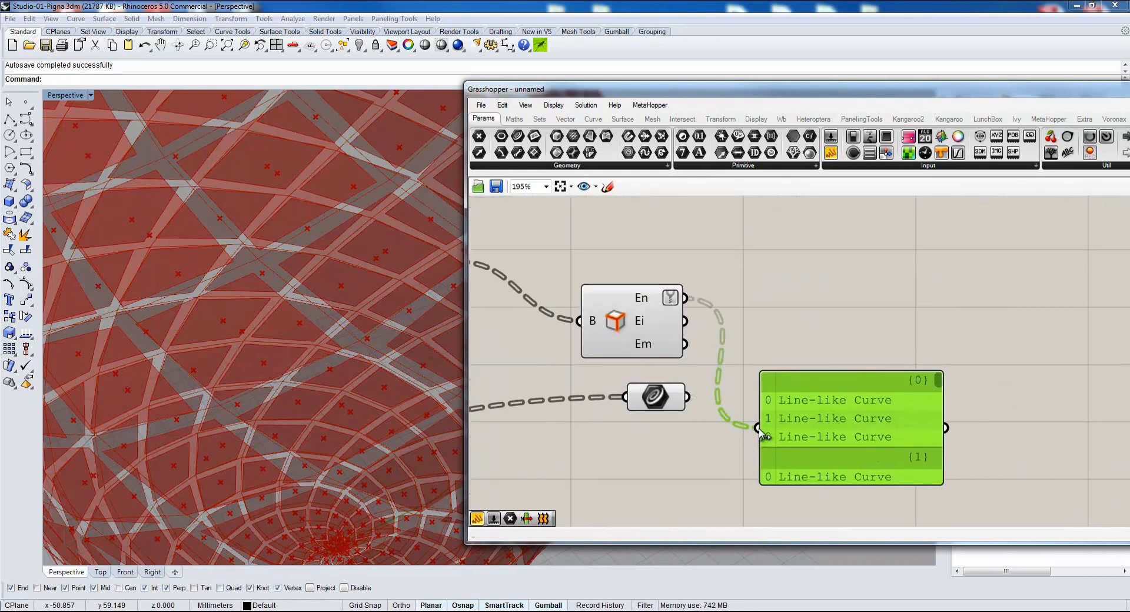
right_click(654, 398)
left_click(700, 453)
left_click_drag(812, 405, 845, 300)
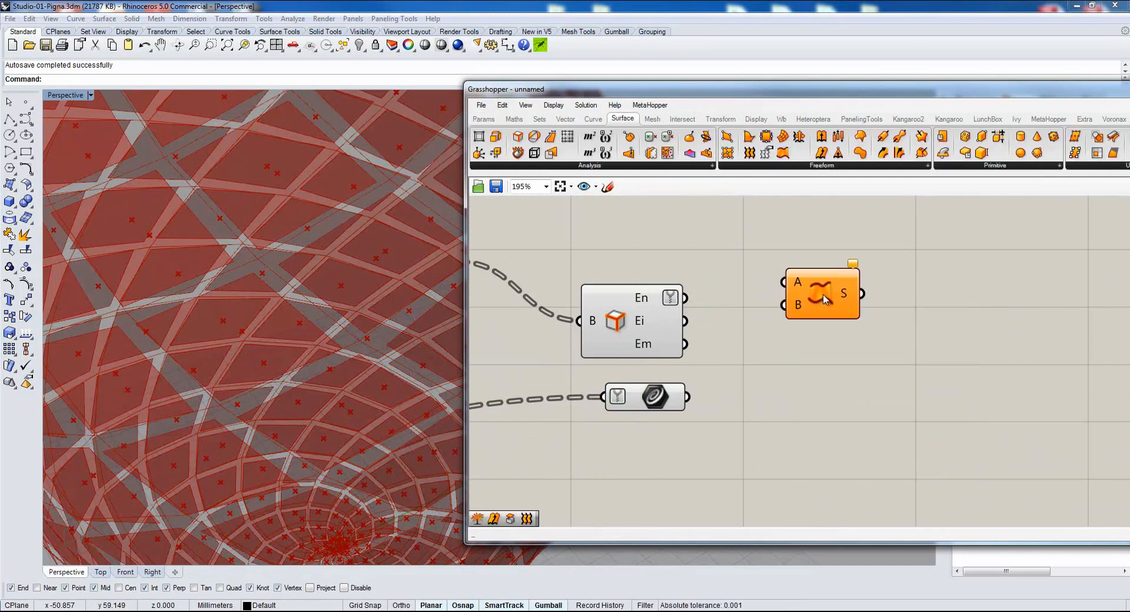
Add a Ruled Surface component with Brep Edges' En output as A and the simplified Curve parameter as B.
left_click_drag(790, 155, 820, 289)
right_click_drag(726, 375, 653, 390)
left_click_drag(613, 314, 746, 404)
left_click_drag(614, 413, 729, 412)
Turn off the previews of Brep Edges and the Curve parameter, and align Ruled Surface level with Brep Edges.
left_click_drag(616, 253, 533, 470)
middle_click(664, 294)
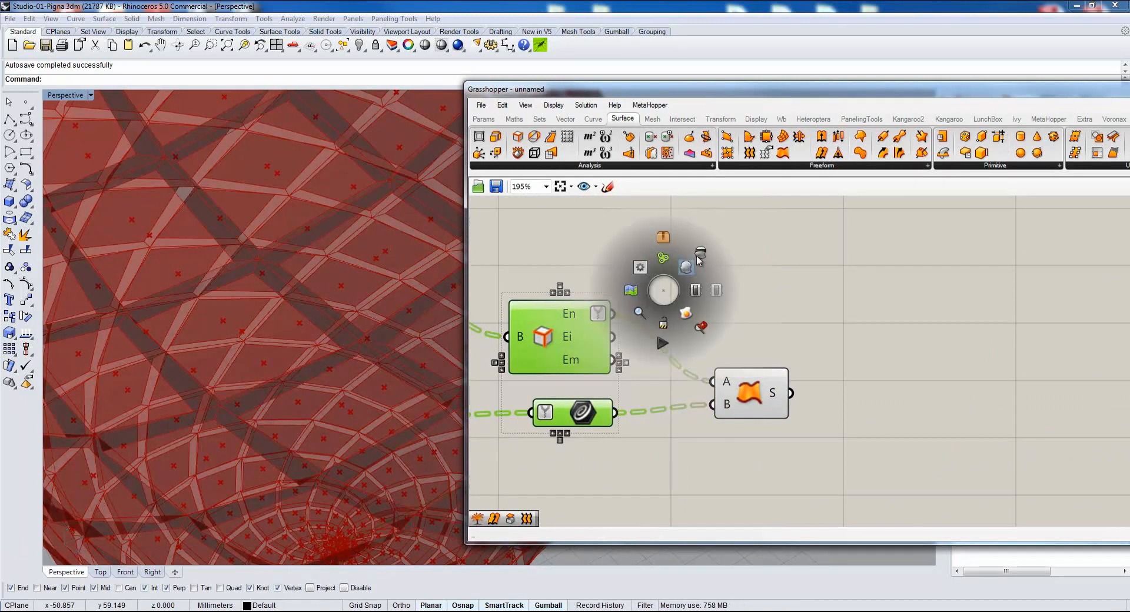
left_click_drag(724, 385, 747, 318)
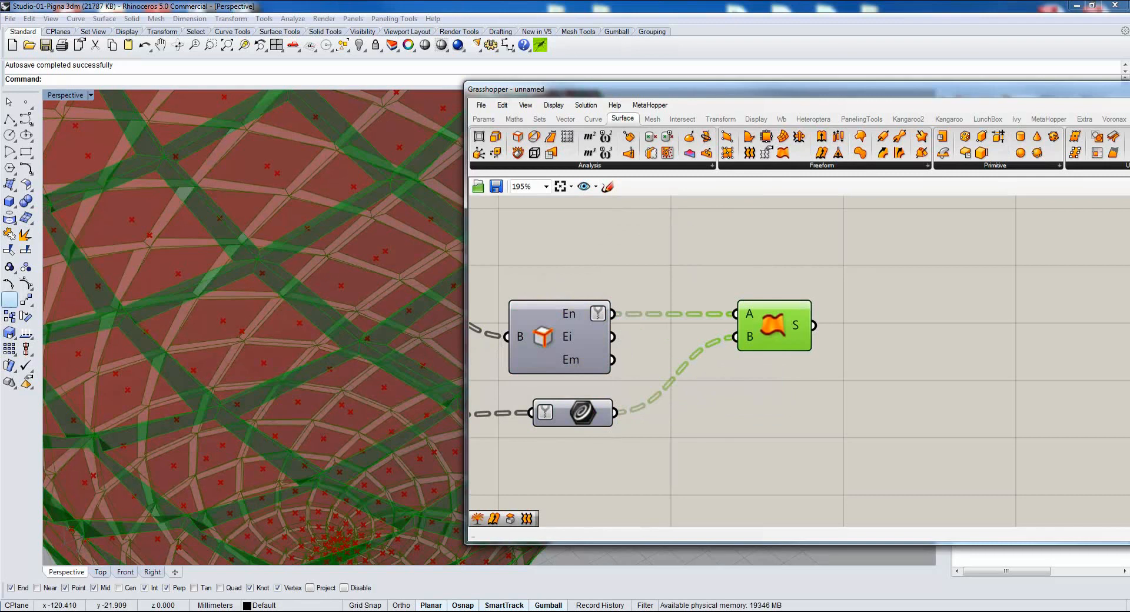
Add a Brep Join component and feed both the ruled surfaces and Move's G output into its B input.
scroll(625, 408, "down", 5)
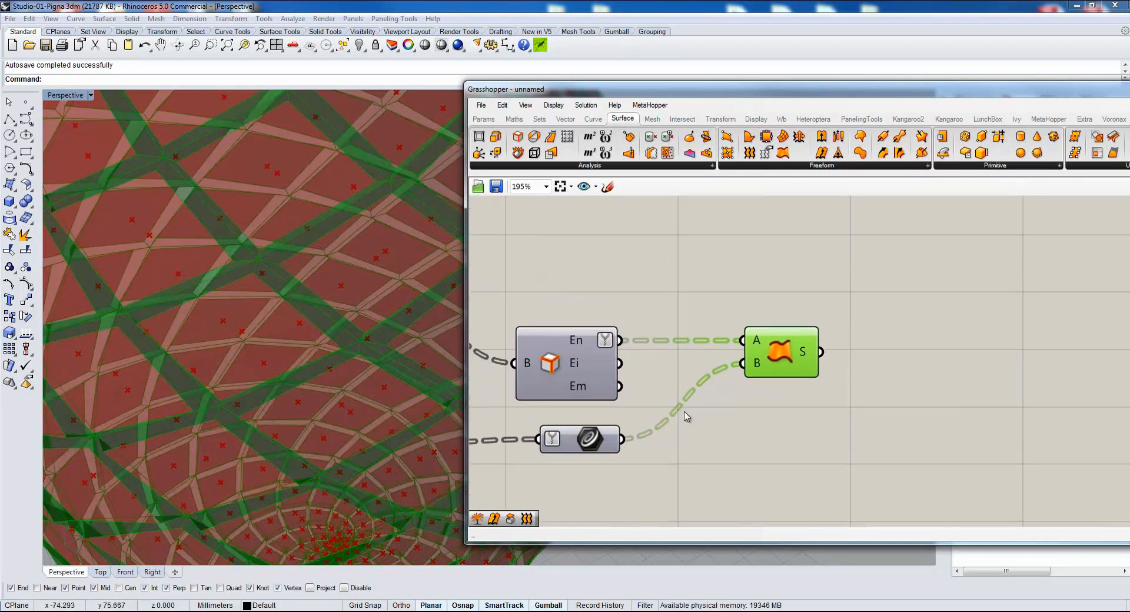
double_click(802, 372)
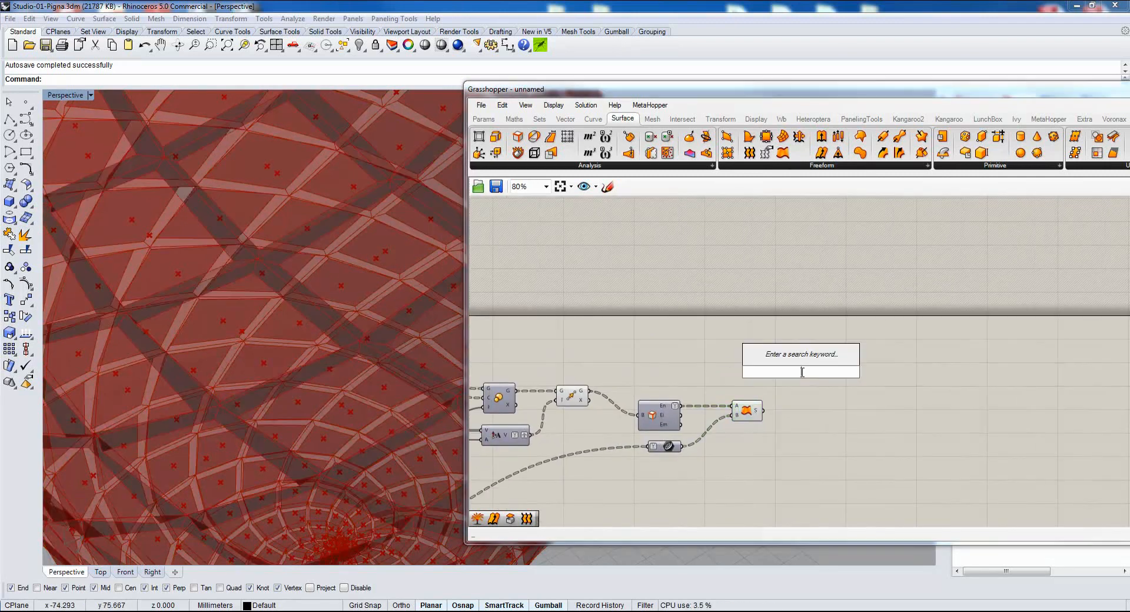
type("join")
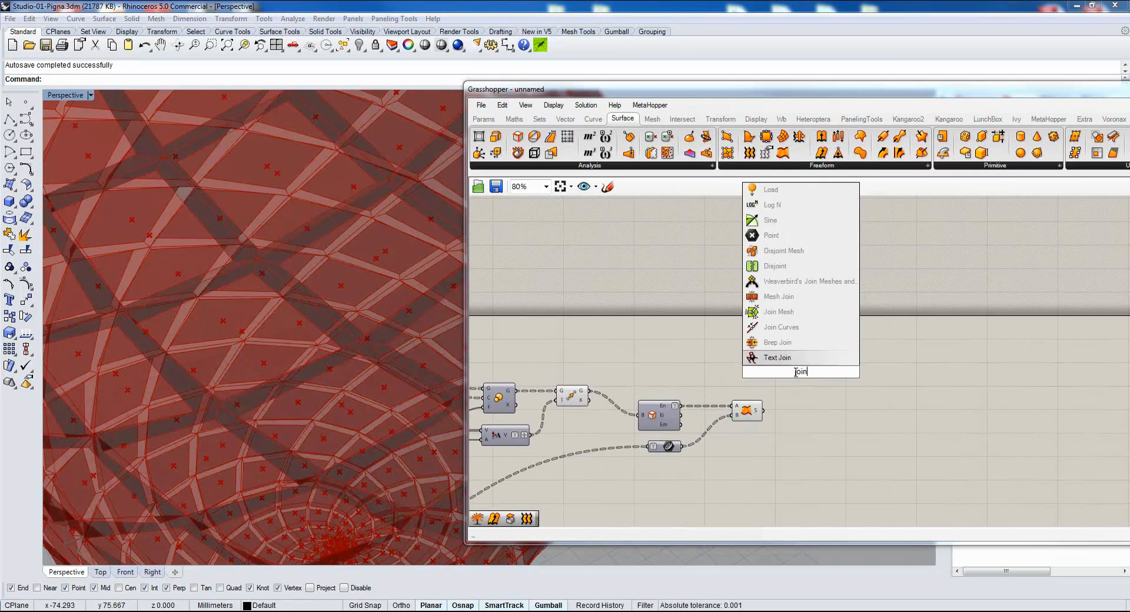
left_click(778, 344)
left_click_drag(761, 410, 797, 390)
Turn off the previews of Move, Brep Edges, the Curve parameter and Ruled Surface so only the joined form shows.
left_click_drag(766, 349, 554, 470)
middle_click(640, 465)
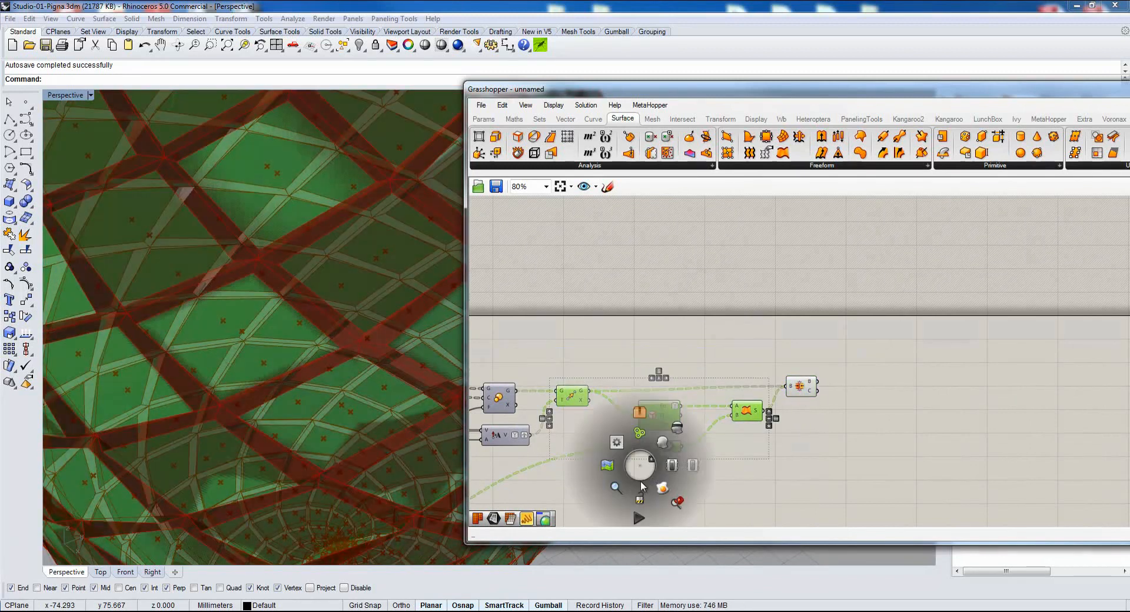
left_click(680, 429)
right_click_drag(231, 347, 221, 321)
scroll(221, 323, "down", 8)
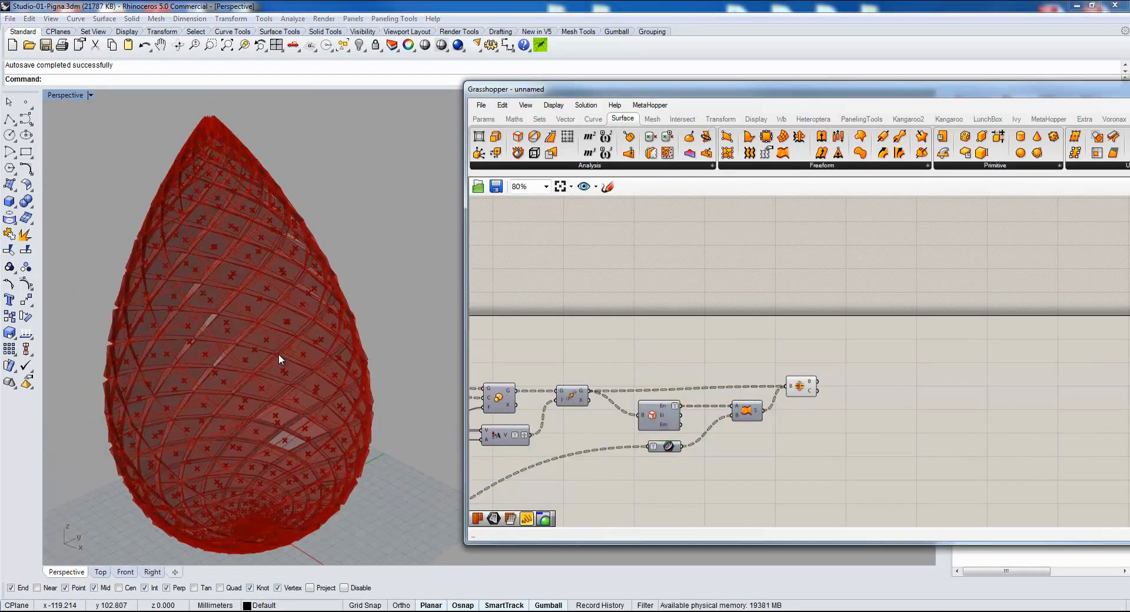
right_click_drag(278, 354, 303, 339, "shift")
left_click_drag(650, 89, 689, 69)
Try baking the Brep Join result into Rhino, and undo the bake.
left_click(838, 365)
middle_click(838, 366)
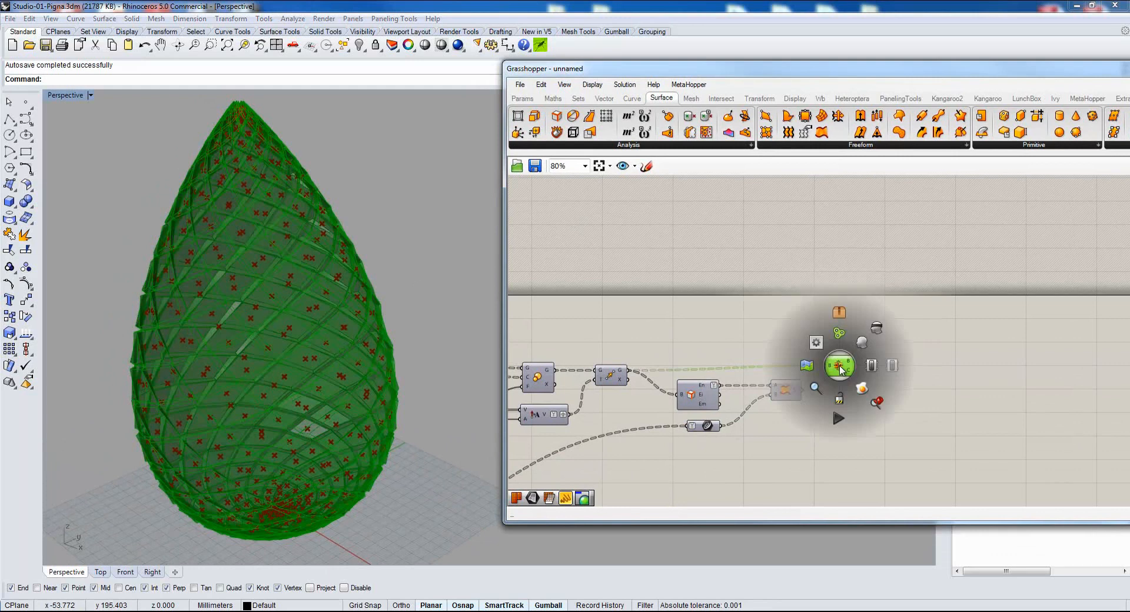
left_click(859, 390)
left_click(287, 285)
left_click(380, 293)
key("ctrl+z")
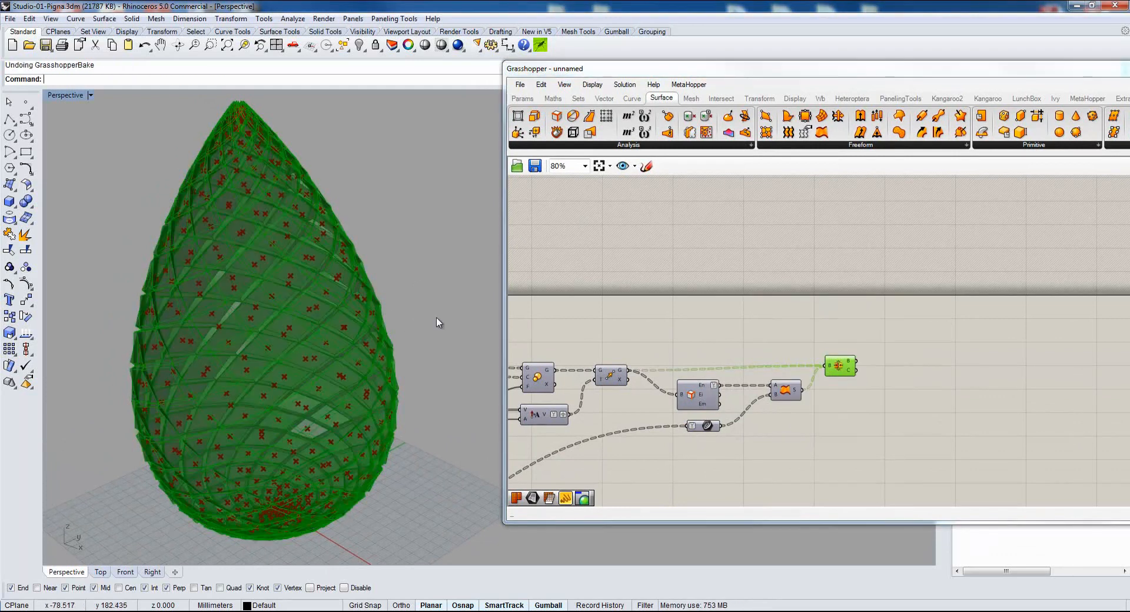
Bake the Brep Join result into Rhino as grouped polysurfaces.
right_click(840, 369)
left_click(881, 420)
left_click(847, 487)
left_click(892, 528)
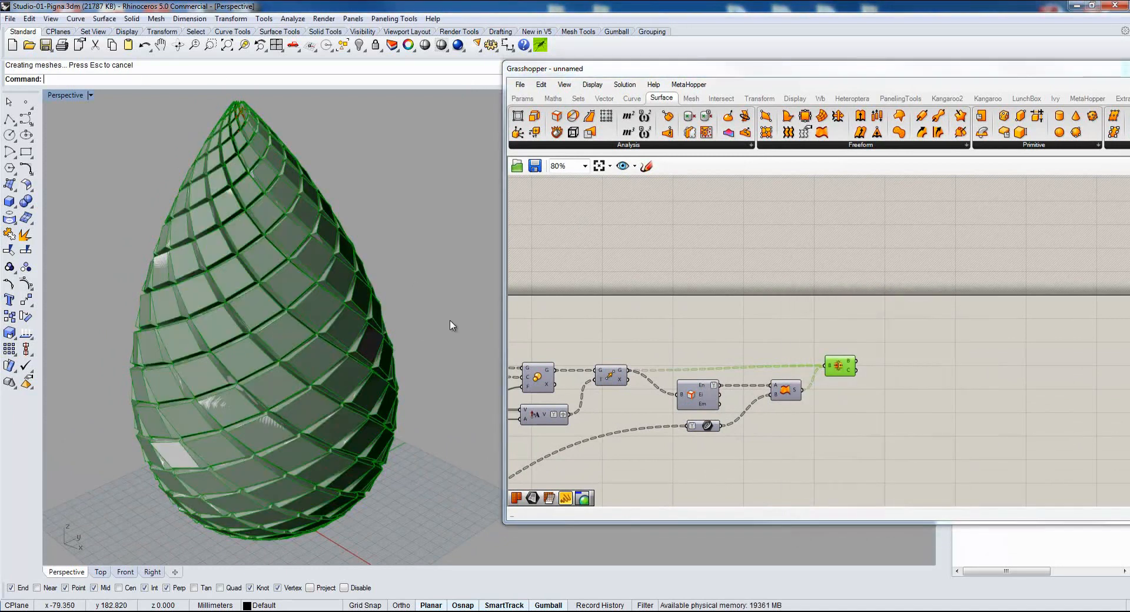
Move the baked polysurfaces sideways along the Y axis, clear of the Grasshopper preview, and deselect them.
left_click(296, 323)
left_click_drag(294, 325, 523, 241)
left_click_drag(512, 192, 472, 177)
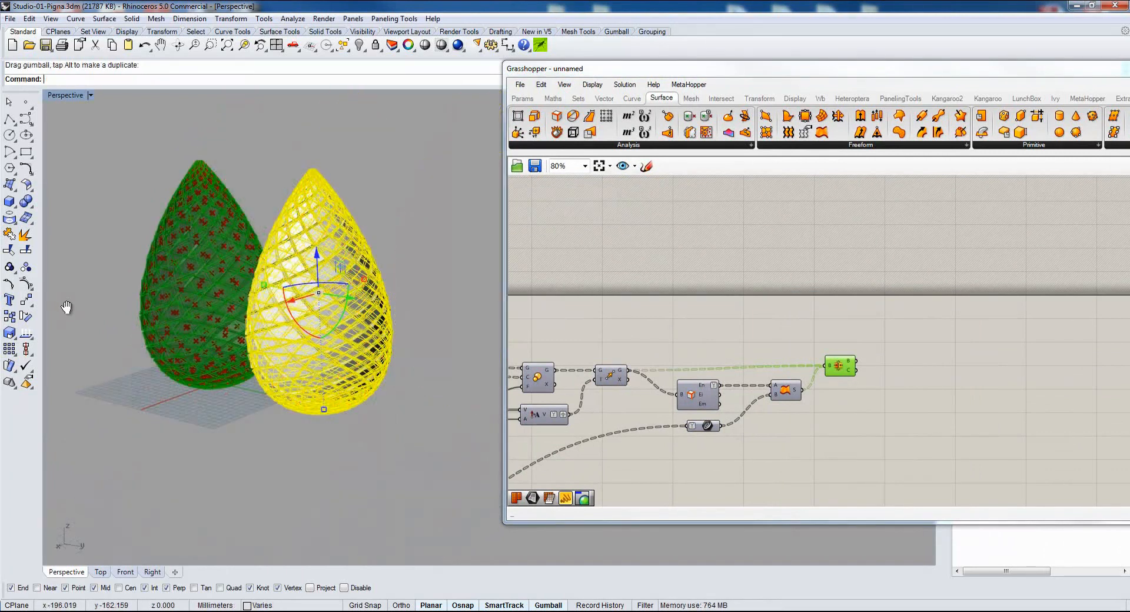
right_click_drag(67, 307, 72, 307, "shift")
right_click_drag(328, 248, 338, 249, "shift")
key("Escape")
Examine the baked pinecone's shaded panels up close, and delete the baked polysurfaces.
scroll(284, 222, "up", 12)
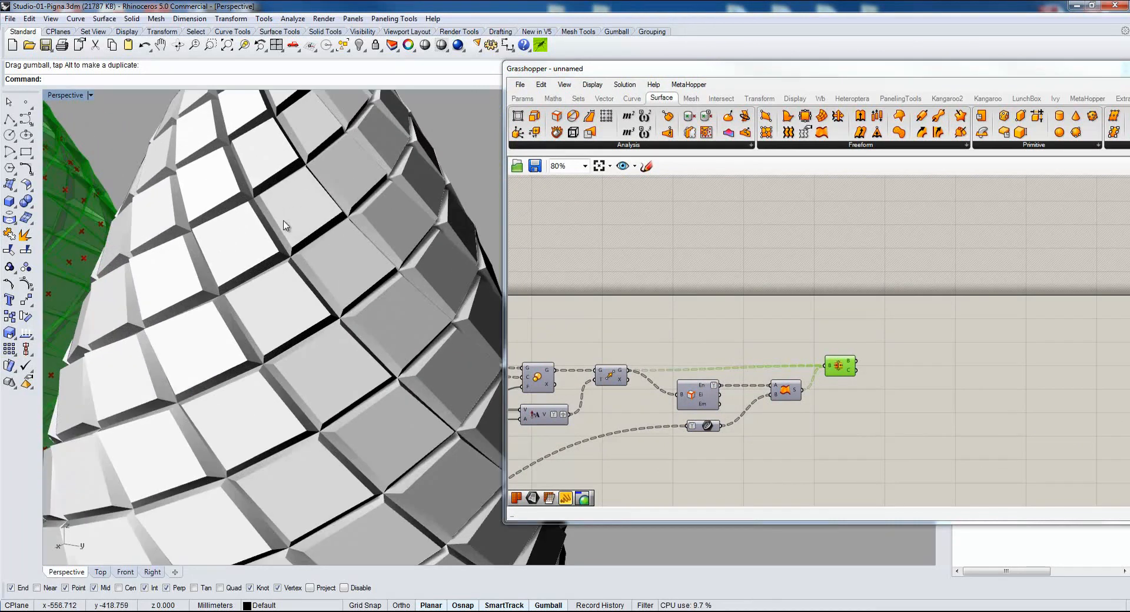
scroll(284, 227, "down", 8)
scroll(269, 292, "down", 3)
right_click_drag(247, 336, 257, 354)
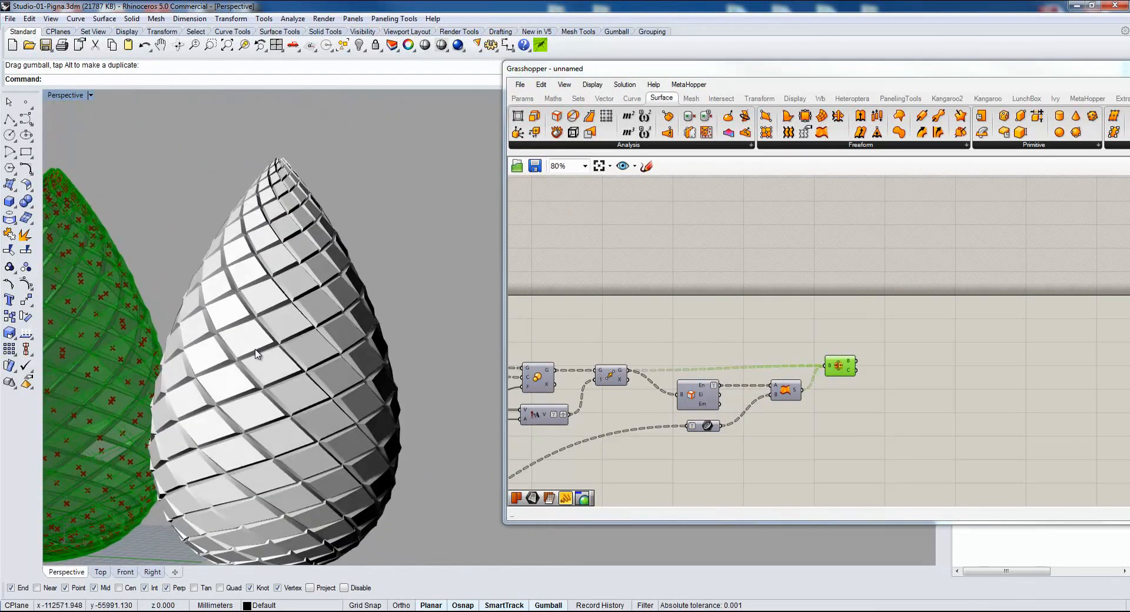
left_click(289, 289)
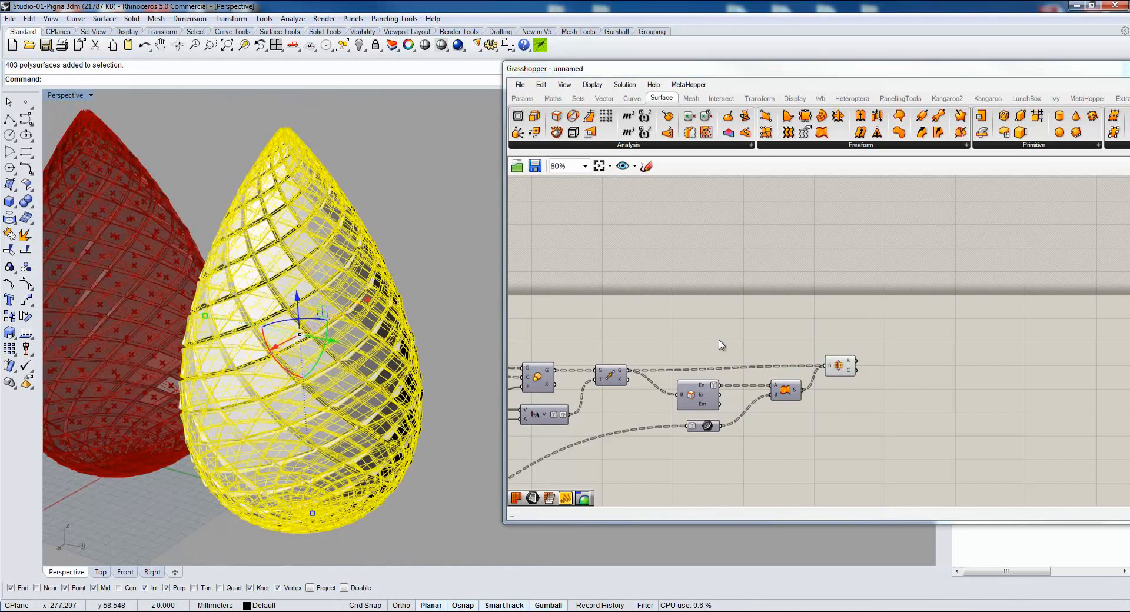
left_click(704, 336)
key("Delete")
right_click_drag(139, 312, 282, 363, "shift")
Add a Mesh Brep component after Brep Join and connect Brep Join's B output to its B input.
right_click_drag(806, 409, 804, 406)
scroll(803, 406, "up", 3)
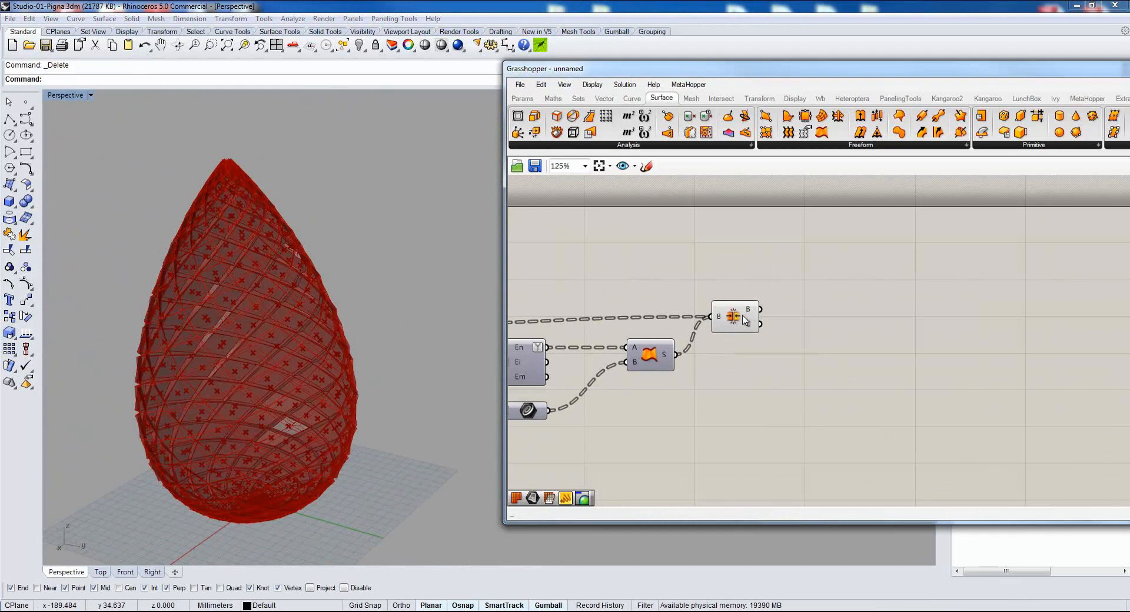
left_click(728, 320)
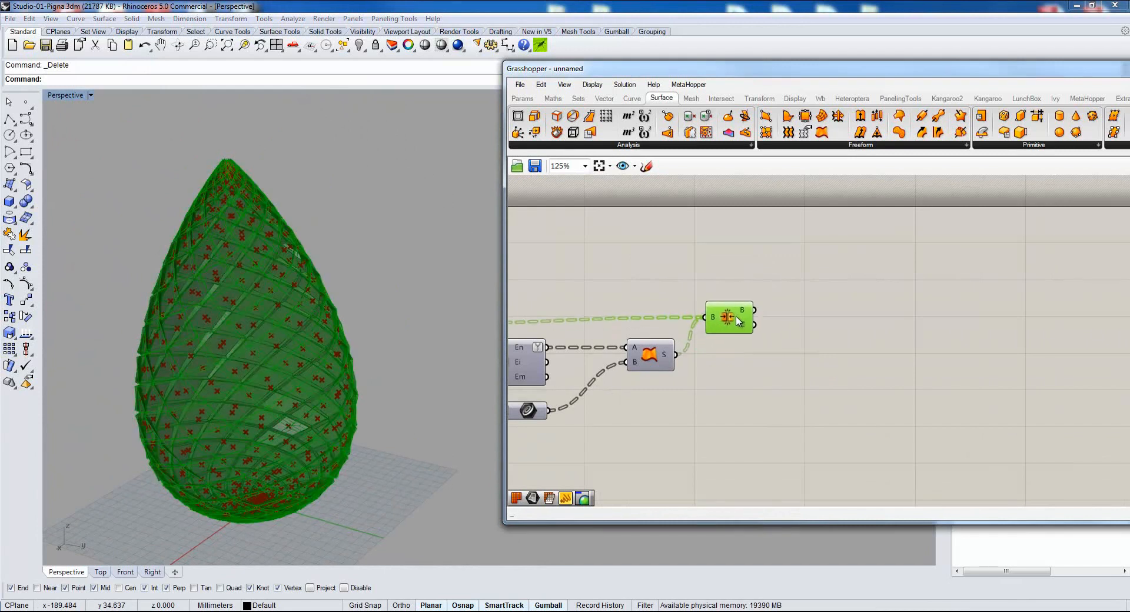
double_click(862, 327)
type("mesh")
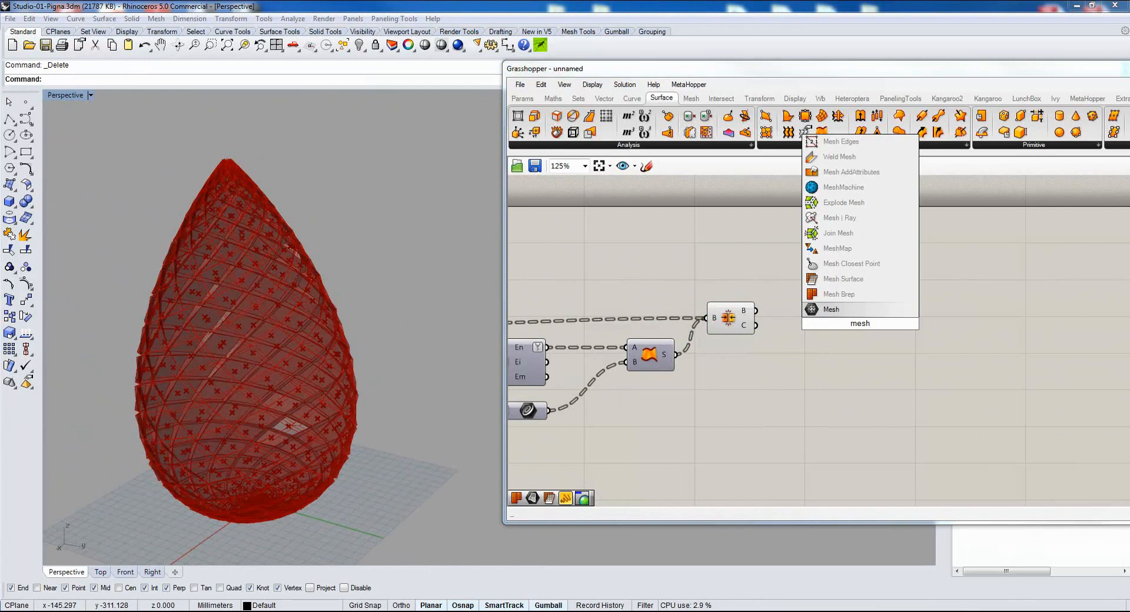
left_click(842, 293)
left_click_drag(757, 312, 822, 315)
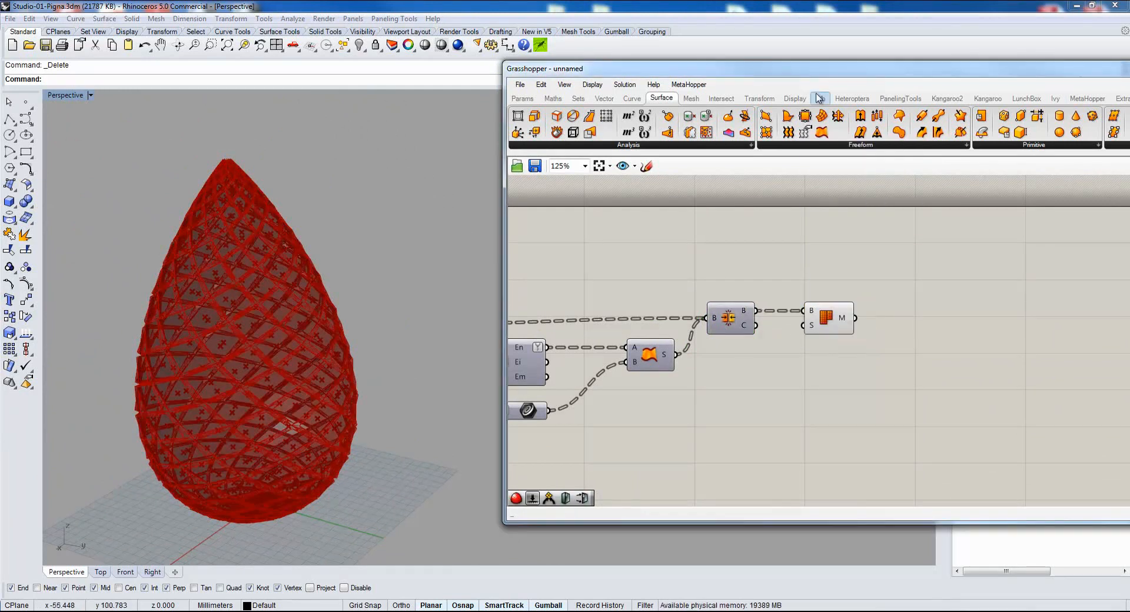
Add Weaverbird's Join Meshes component, flatten its M+ input, and connect Mesh Brep's M output to it.
left_click(819, 98)
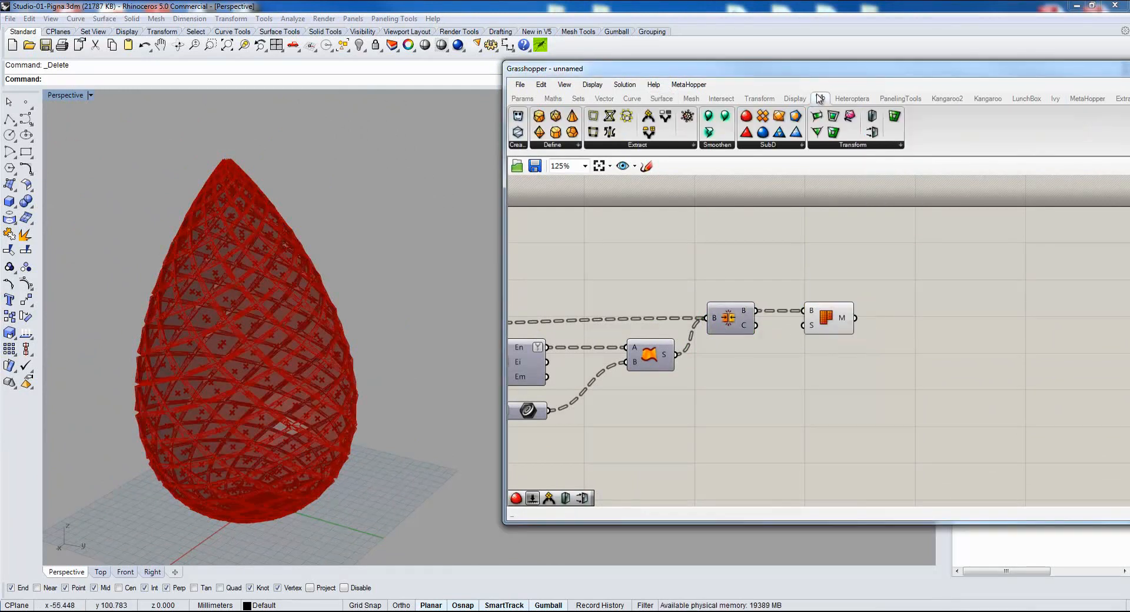
left_click(649, 118)
left_click(965, 334)
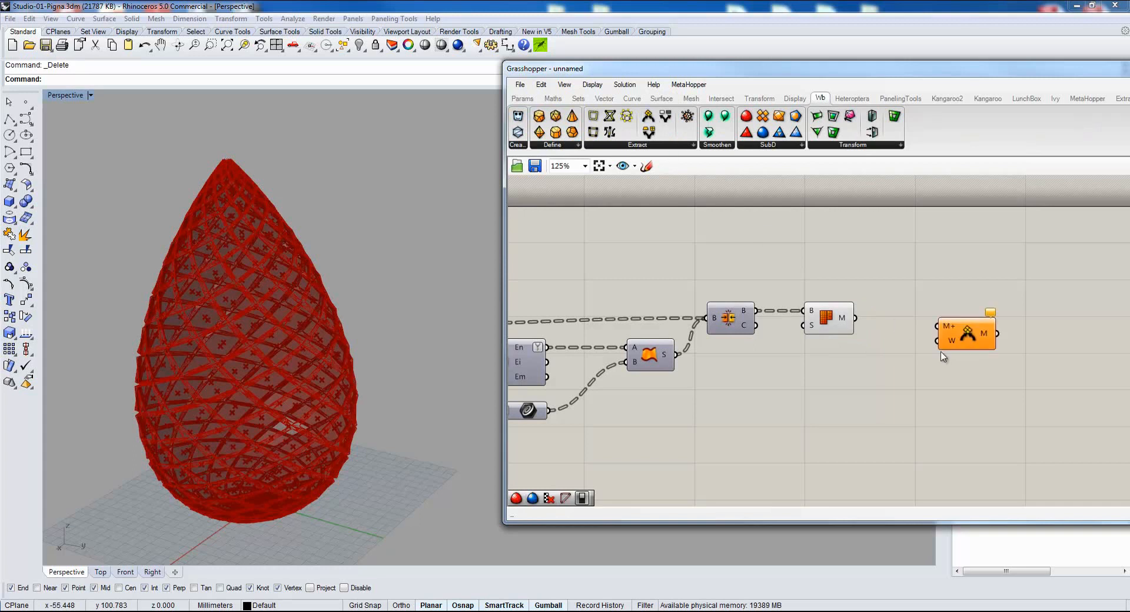
right_click_drag(946, 353, 734, 321)
scroll(730, 319, "up", 2)
right_click(737, 276)
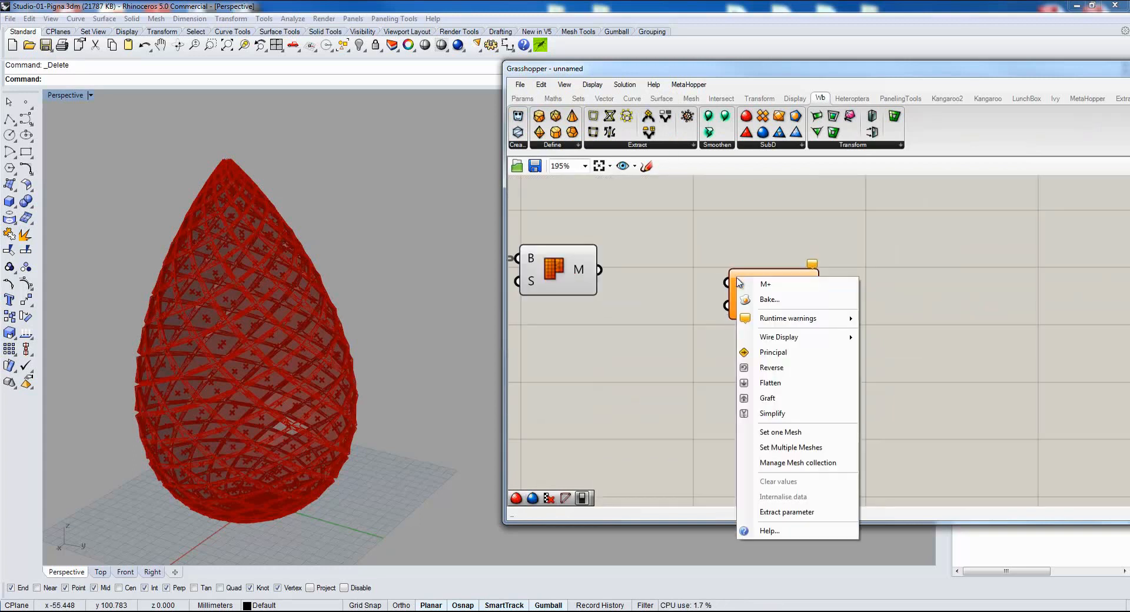
left_click(786, 384)
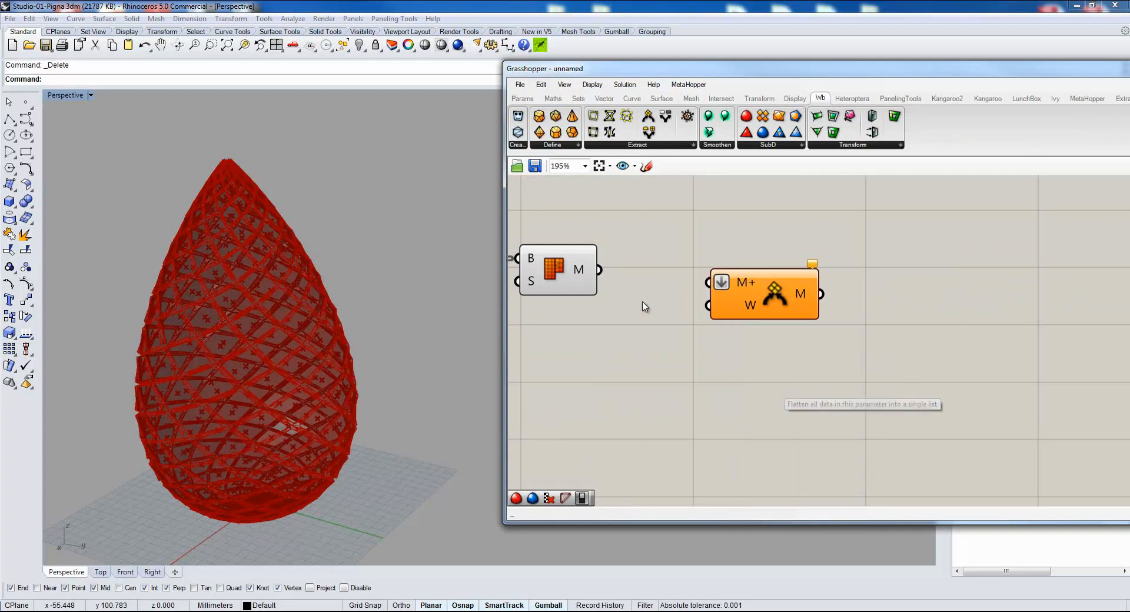
left_click_drag(599, 270, 709, 283)
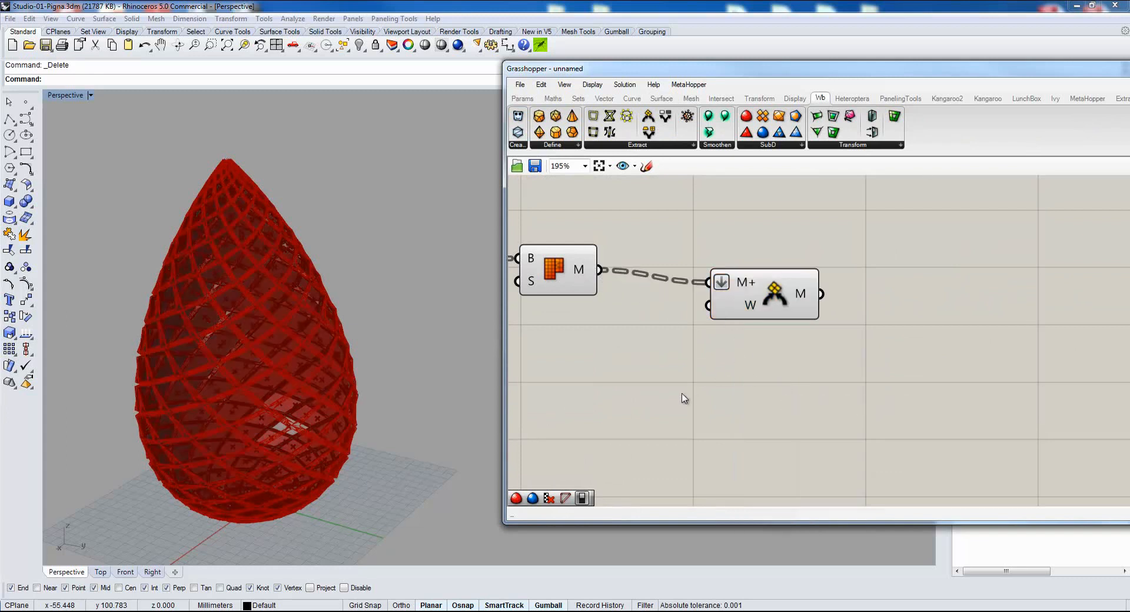
Add a Weaverbird smooth subdivision component with M, L and S inputs after the mesh join.
double_click(630, 389)
double_click(911, 286)
left_click_drag(762, 132, 942, 316)
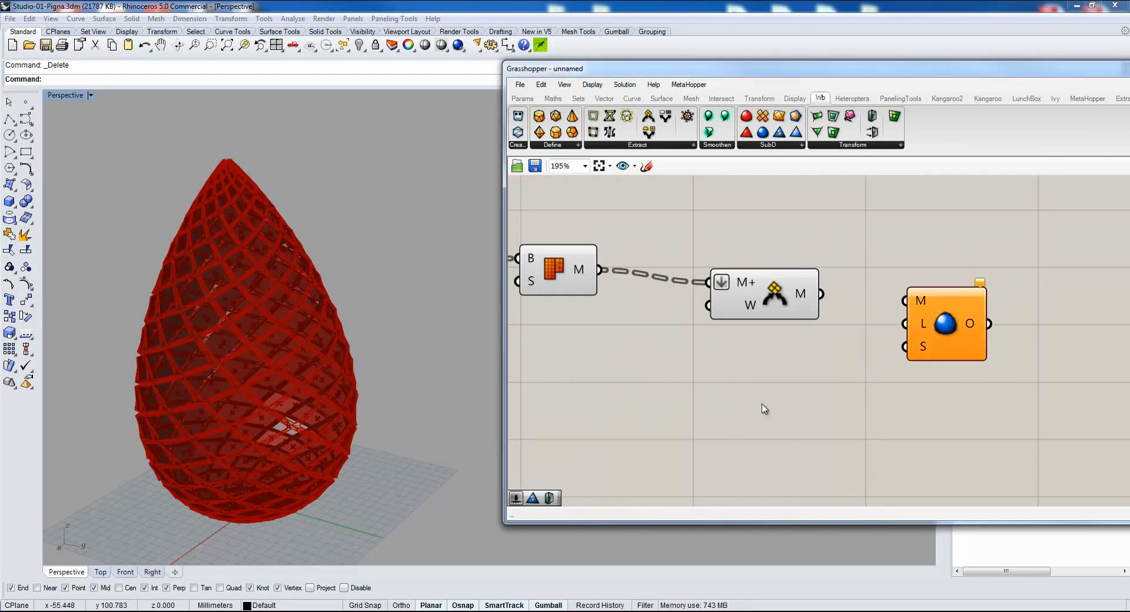
double_click(762, 393)
left_click(935, 330)
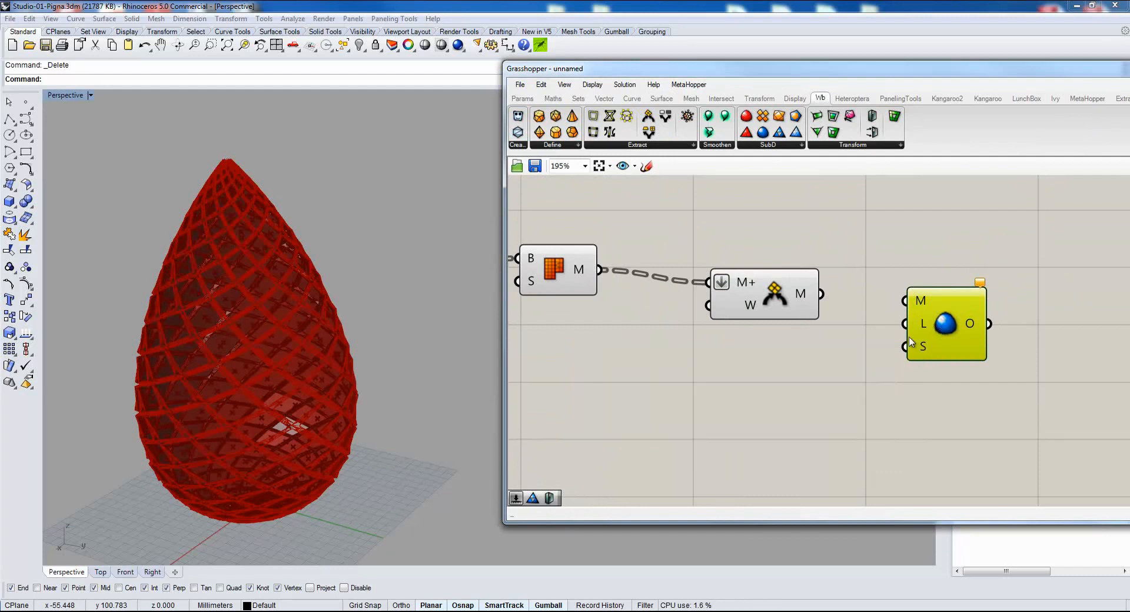
Create a number slider with the value 2 and connect it to the subdivision component's L (Level) input.
double_click(778, 383)
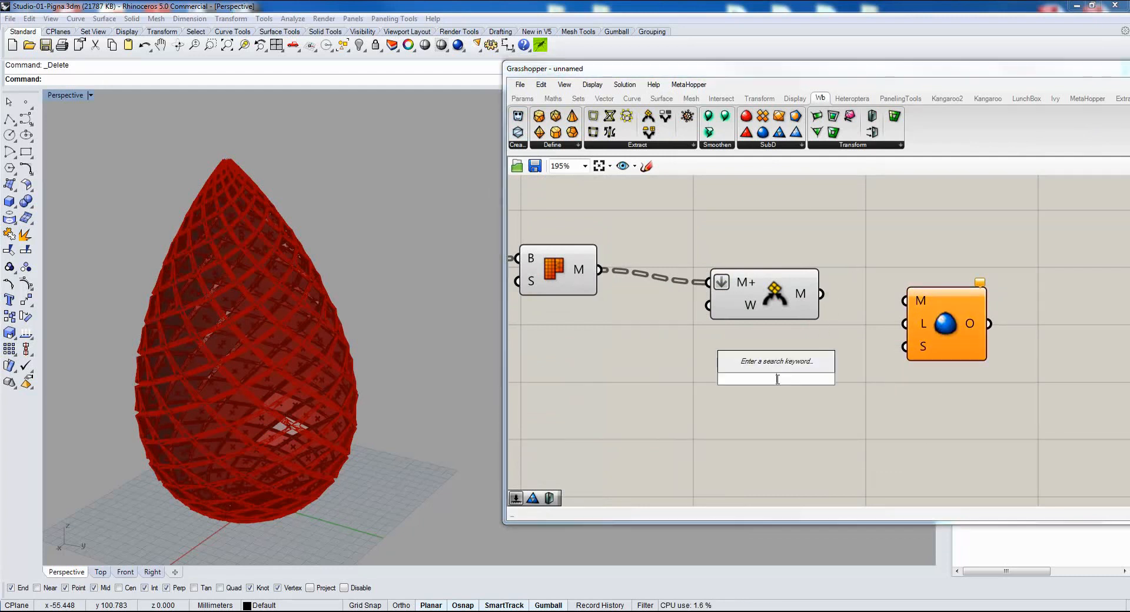
type("2")
key("Return")
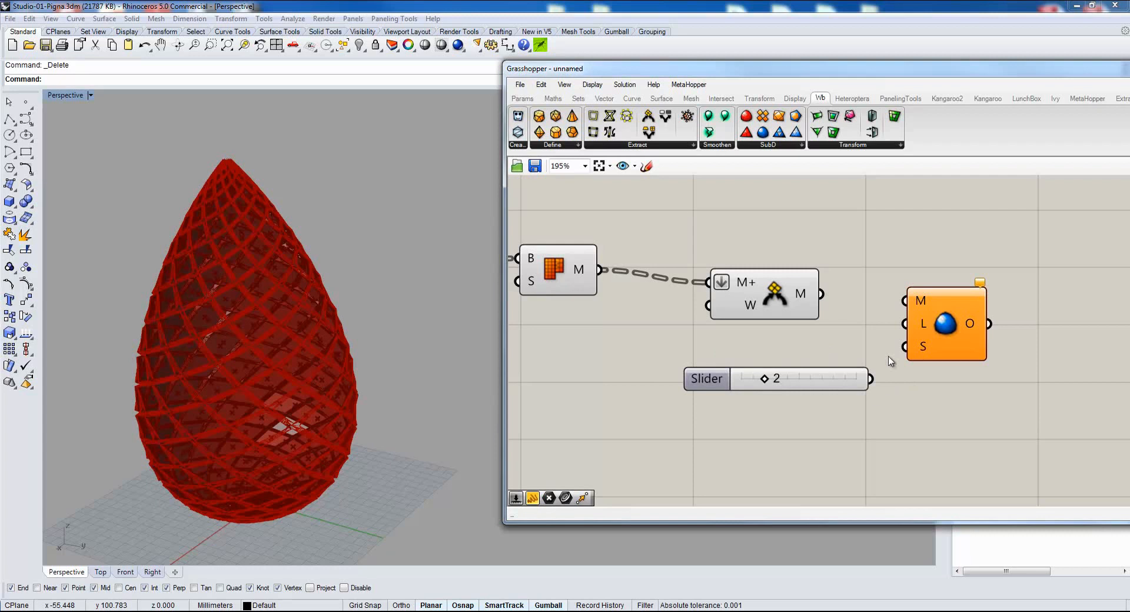
mouse_move(924, 327)
left_click_drag(871, 380, 904, 323)
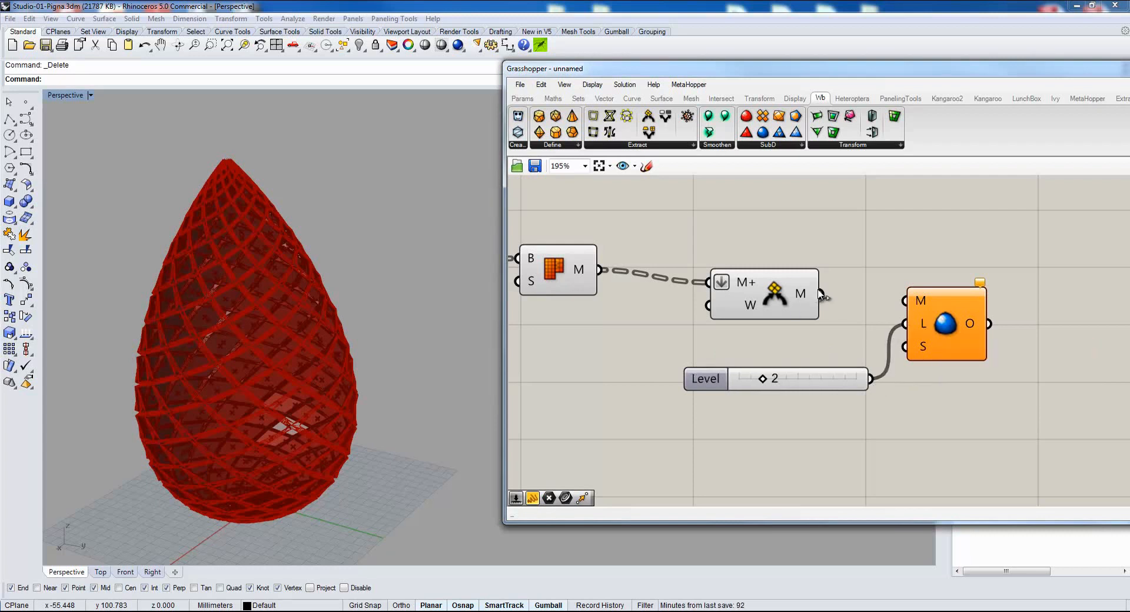
Turn off the previews of Mesh Brep and the Weaverbird mesh join.
left_click(797, 279)
left_click_drag(807, 212, 539, 348)
middle_click(641, 350)
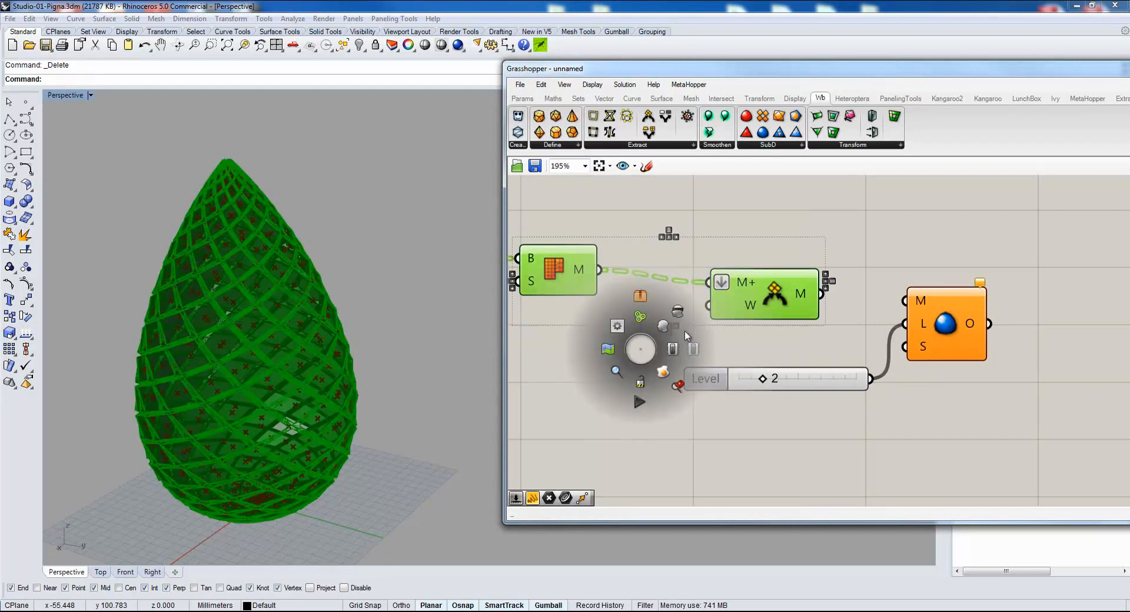
left_click(677, 314)
Connect the Weaverbird mesh join's M output to the subdivision component's M input.
scroll(663, 379, "down", 4)
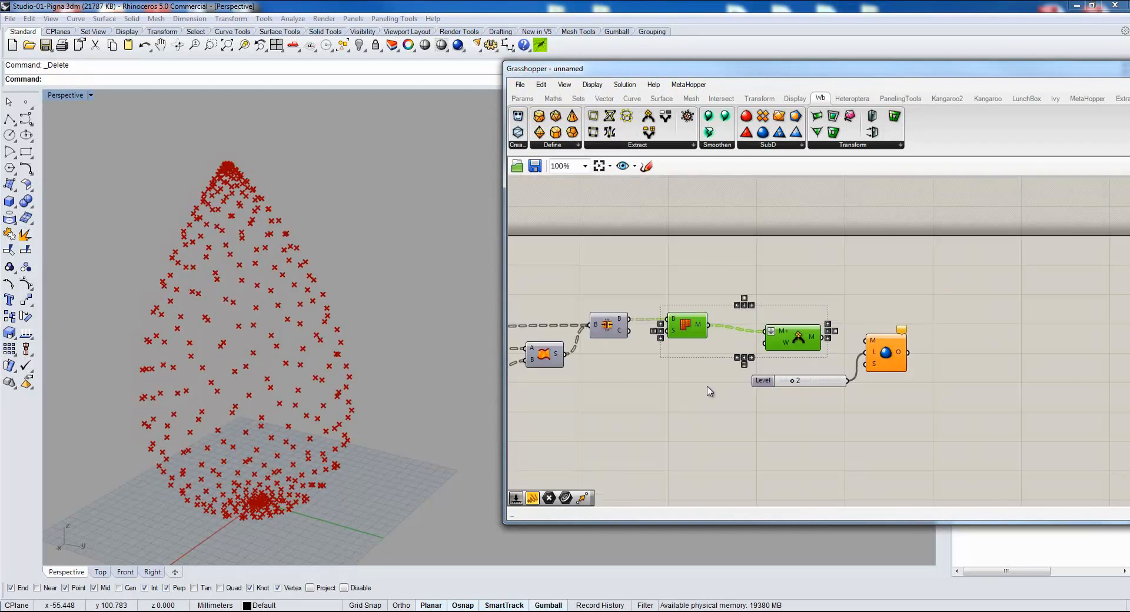
scroll(838, 356, "up", 5)
left_click_drag(805, 308, 904, 316)
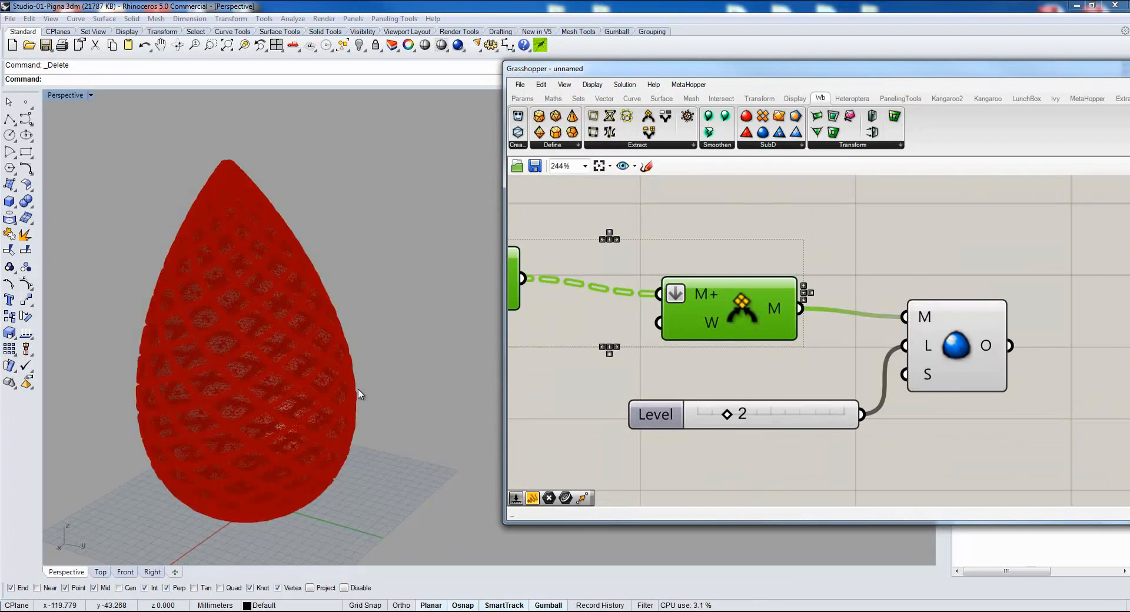
scroll(700, 366, "down", 5)
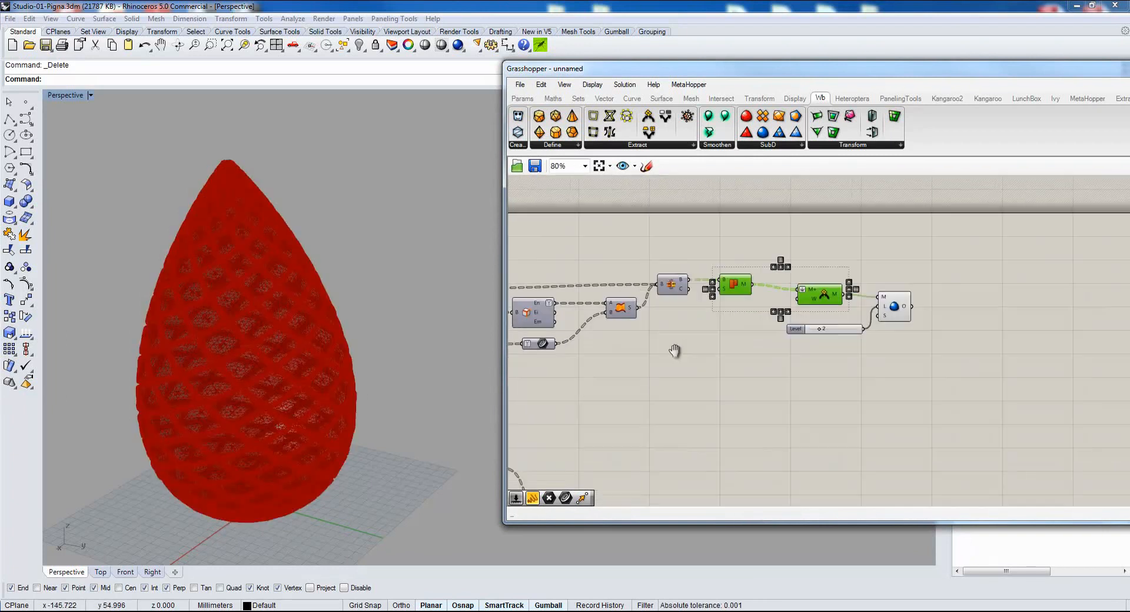
Bake the Weaverbird subdivision component's output mesh with the default attributes, keeping its colour by layer and leaving it ungrouped.
left_click(954, 289)
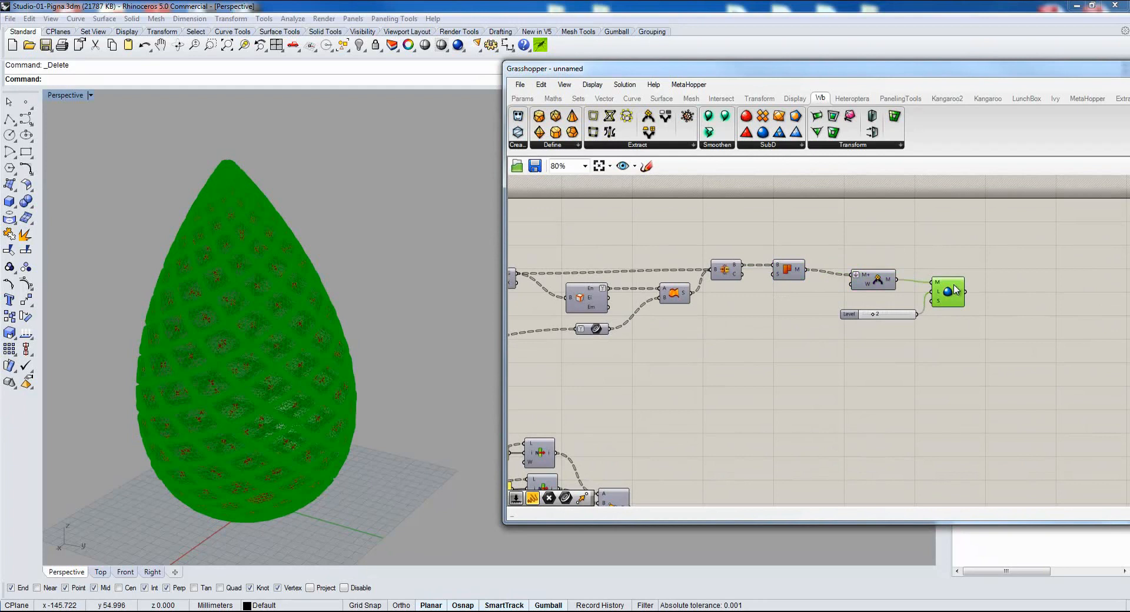
right_click(954, 288)
left_click(989, 353)
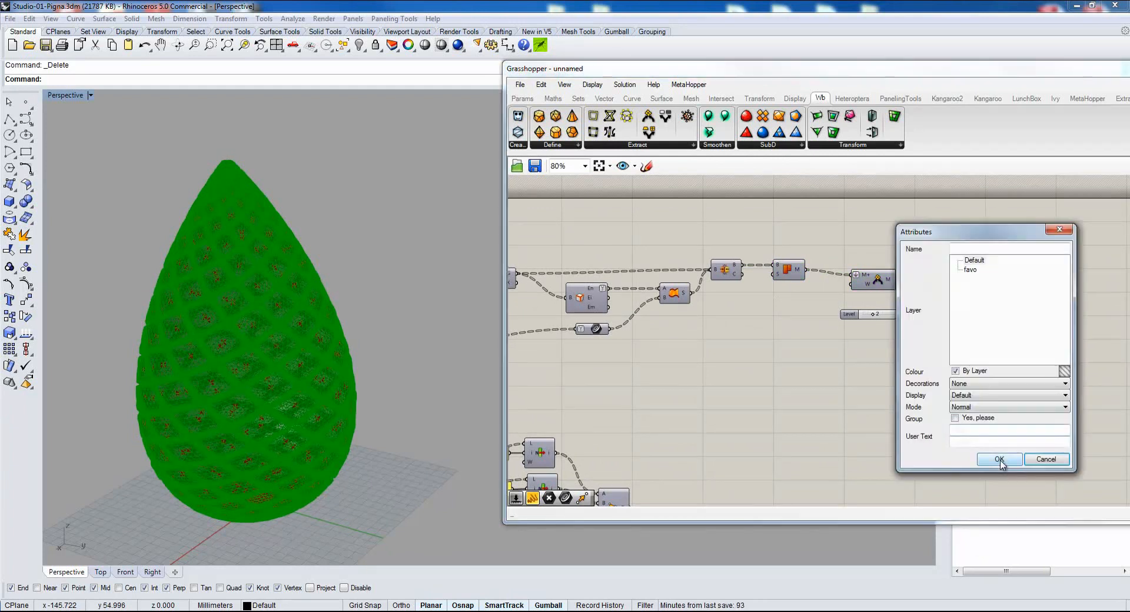
left_click(997, 459)
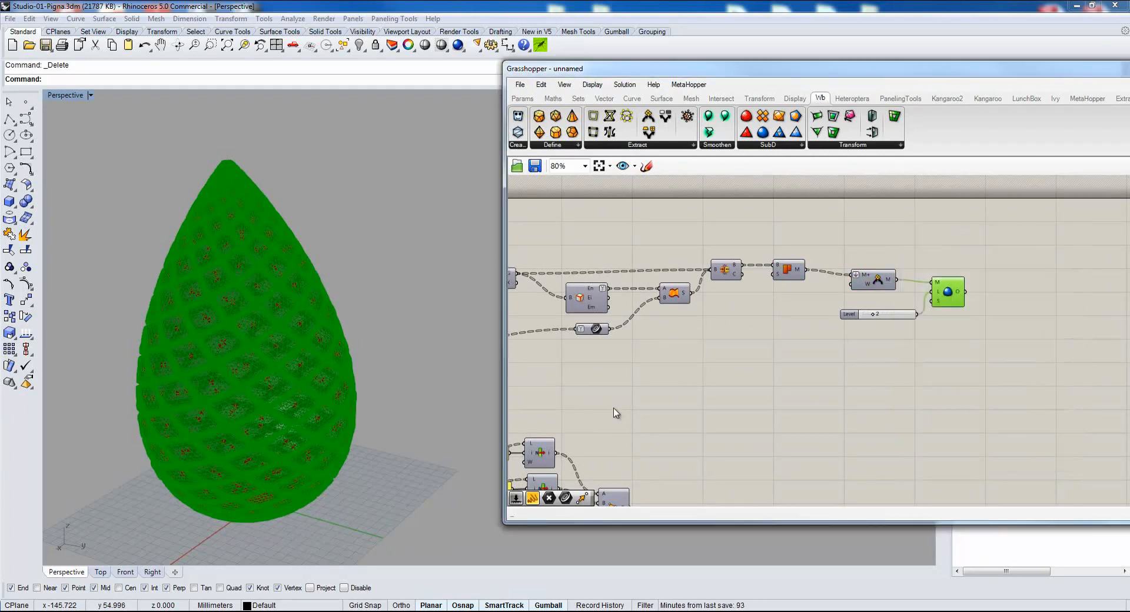
left_click(682, 395)
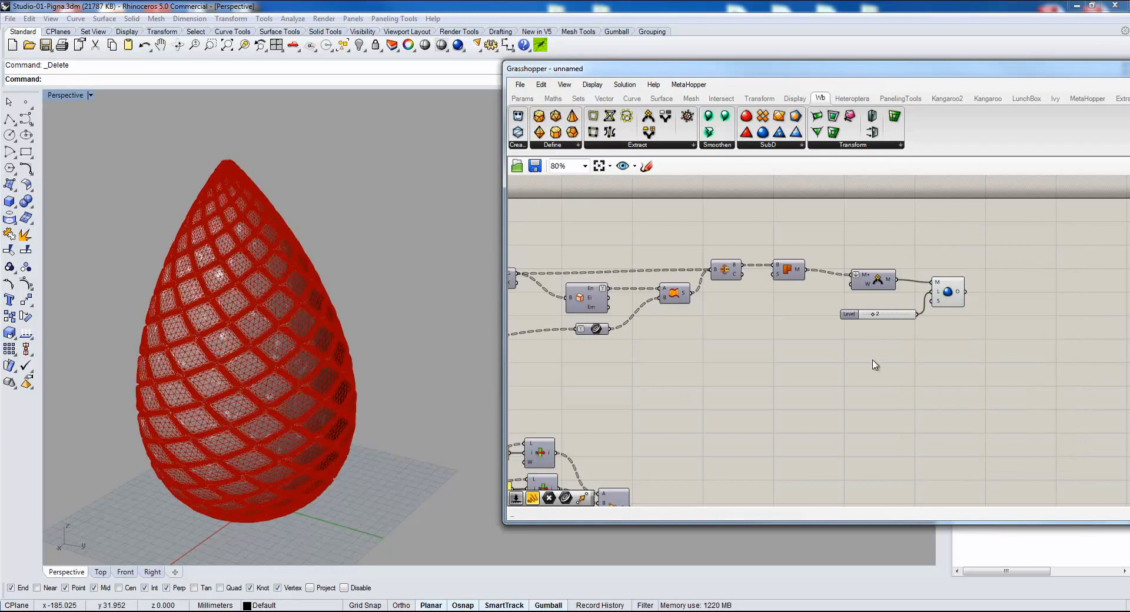
Move the baked pinecone mesh along its X axis, away from the red component preview, and deselect it.
left_click(247, 356)
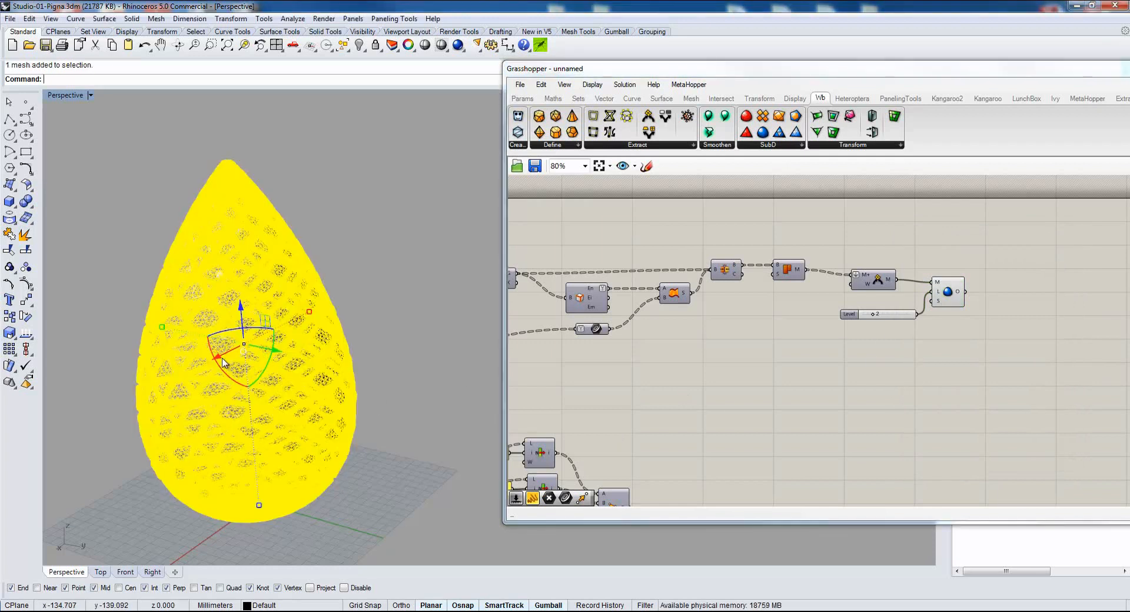
key("alt")
left_click_drag(223, 360, 437, 263)
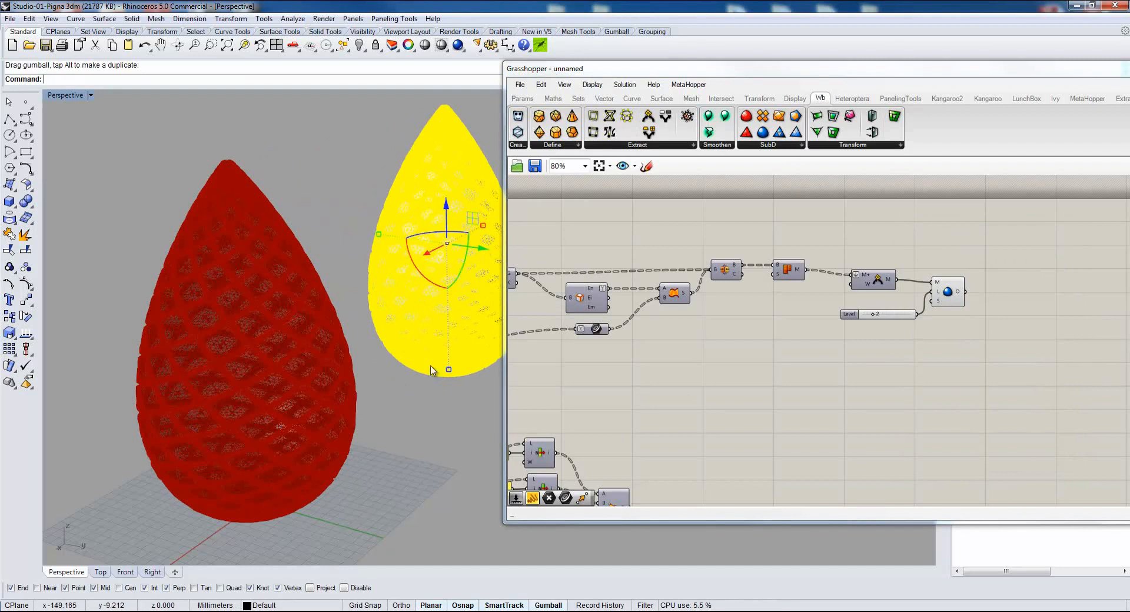
key("Escape")
Shift the component canvas window aside and inspect the baked mesh's smoothed panels in the Perspective view, up close and from another angle.
left_click_drag(668, 70, 831, 70)
mouse_move(503, 259)
right_mouse_down("shift")
mouse_move(433, 393)
mouse_move(301, 319)
mouse_move(309, 344)
right_mouse_up("shift")
scroll(301, 319, "up", 9)
scroll(309, 344, "down", 4)
right_click_drag(283, 253, 279, 270)
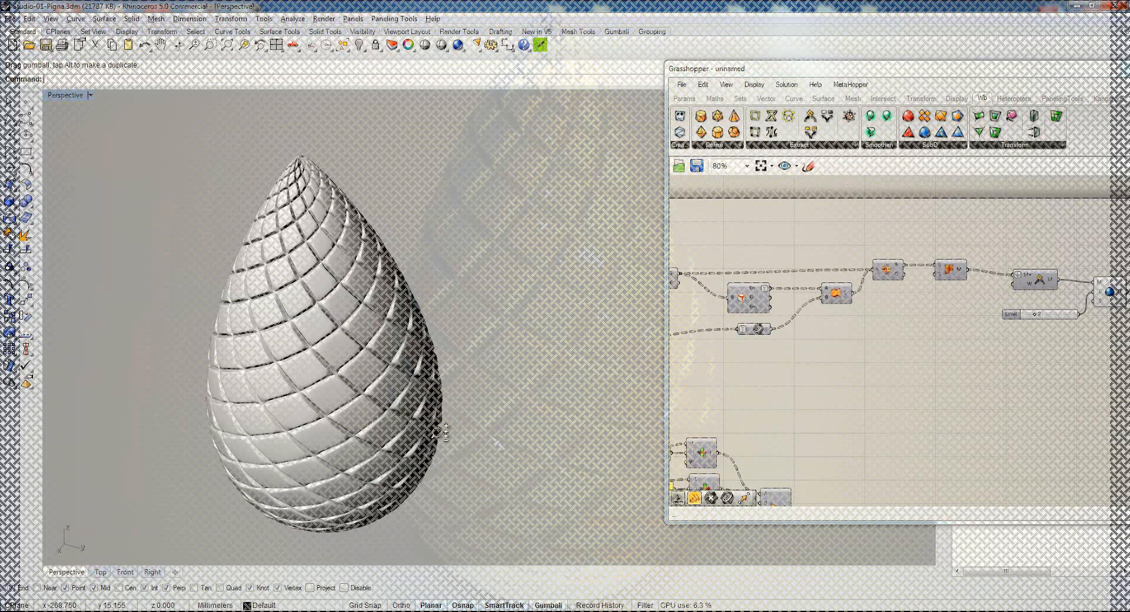